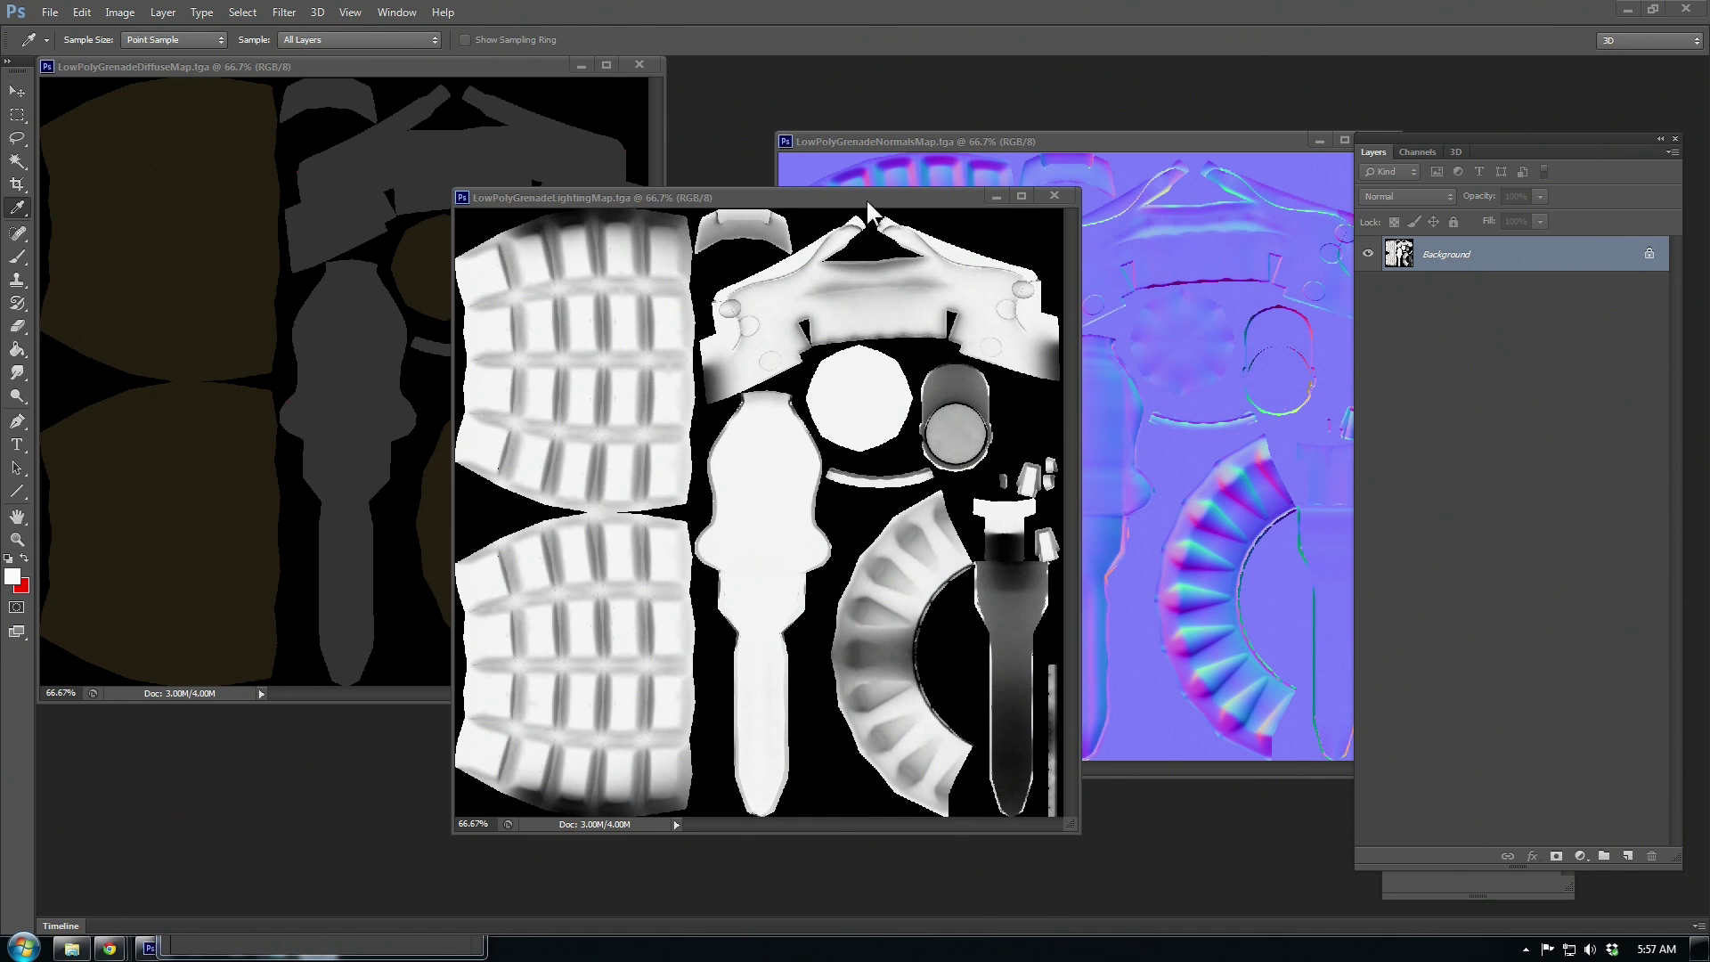
- Bring the grenade's diffuse and lighting maps to the front in turn and examine the baked textures
{"action": "left_click_drag", "start_coordinate": [868, 201], "coordinate": [806, 243]}
{"action": "left_click_drag", "start_coordinate": [469, 62], "coordinate": [499, 95]}
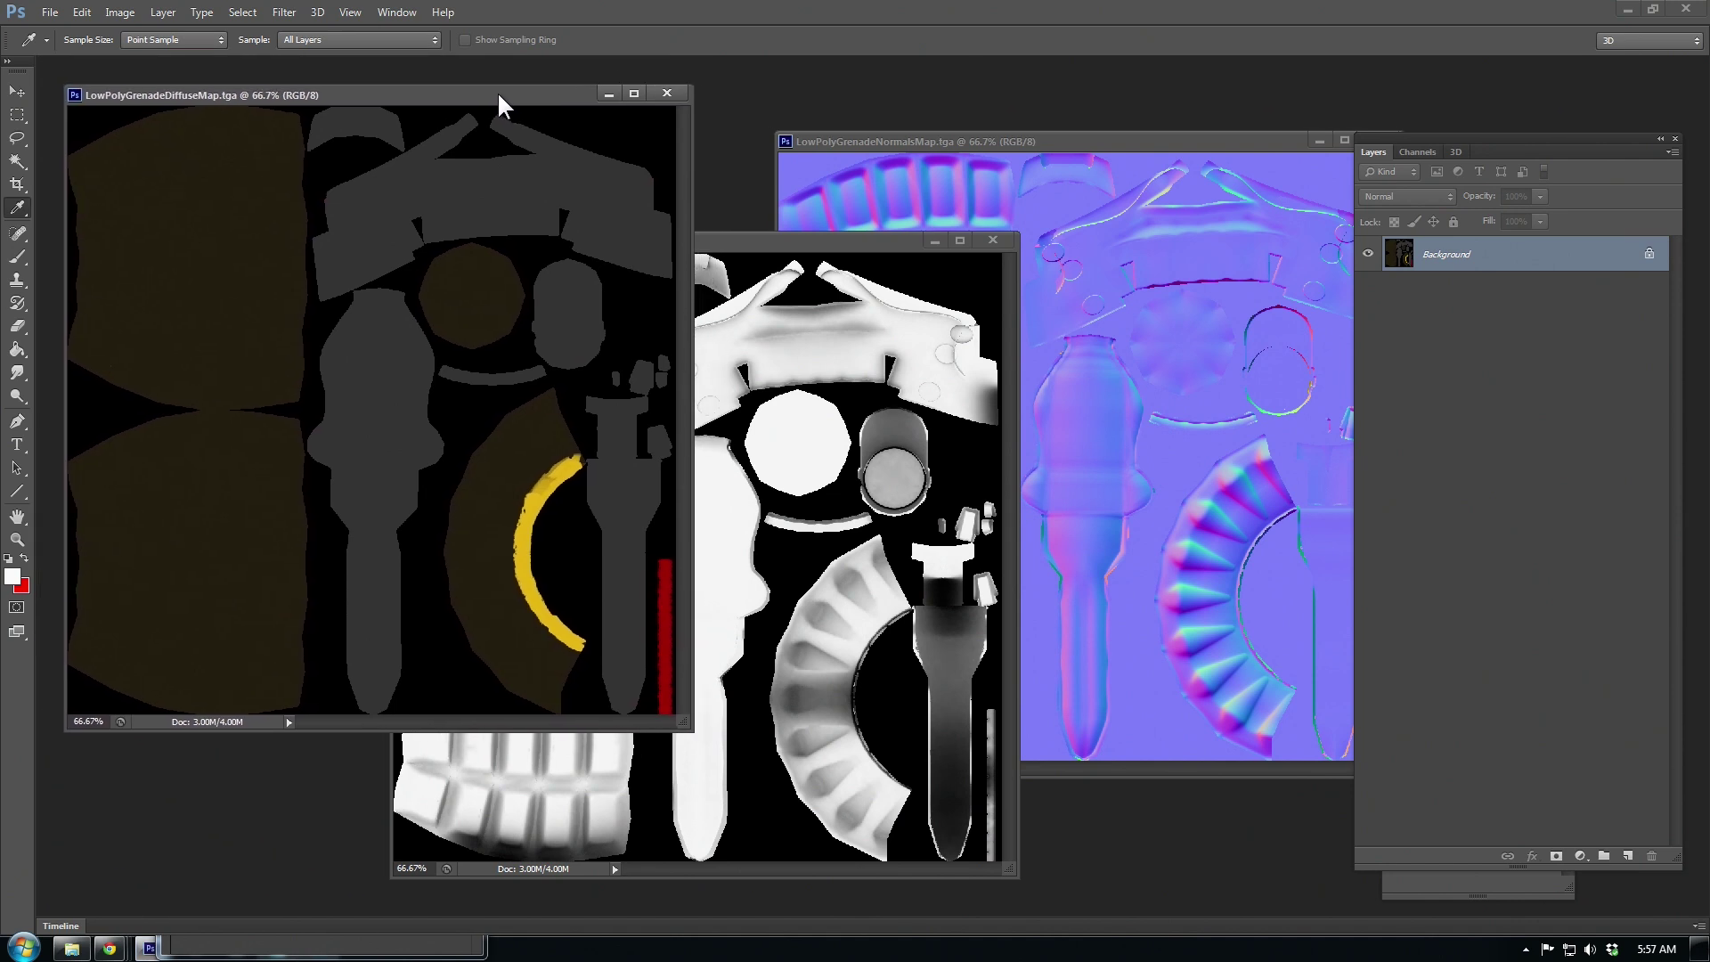
{"action": "left_click", "coordinate": [773, 238]}
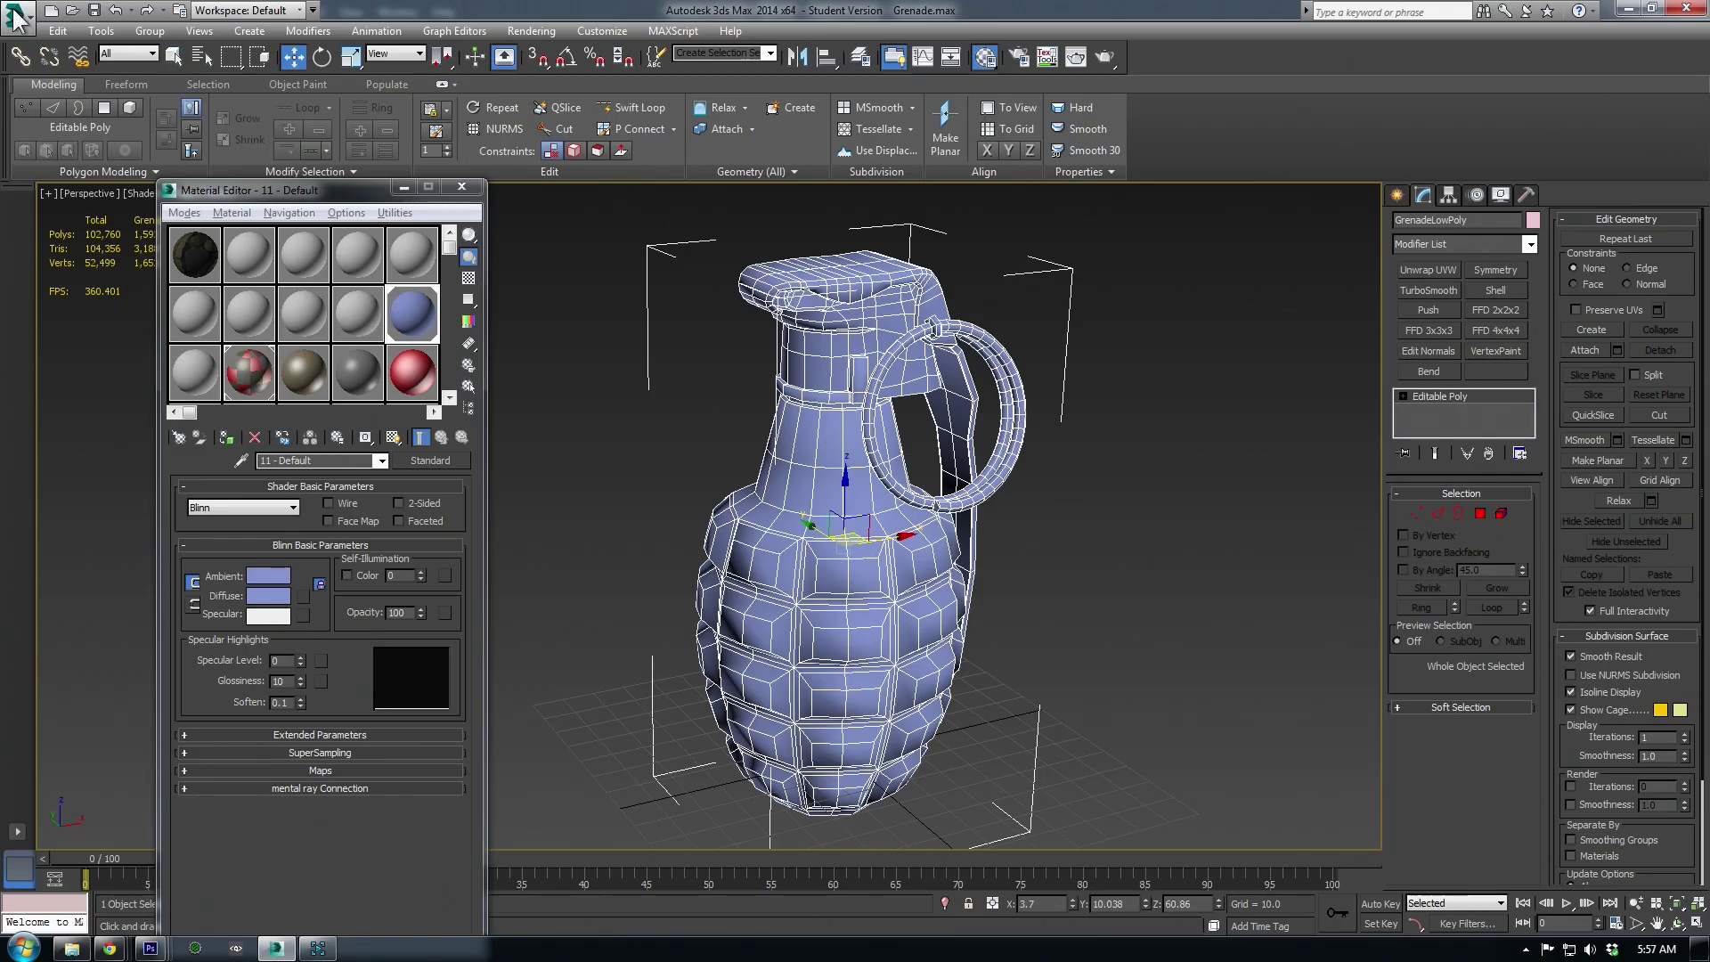
- Export only the selected low-poly grenade as PreviewMesh.obj, replacing the existing file, with faces exported as triangles
{"action": "left_click", "coordinate": [20, 20]}
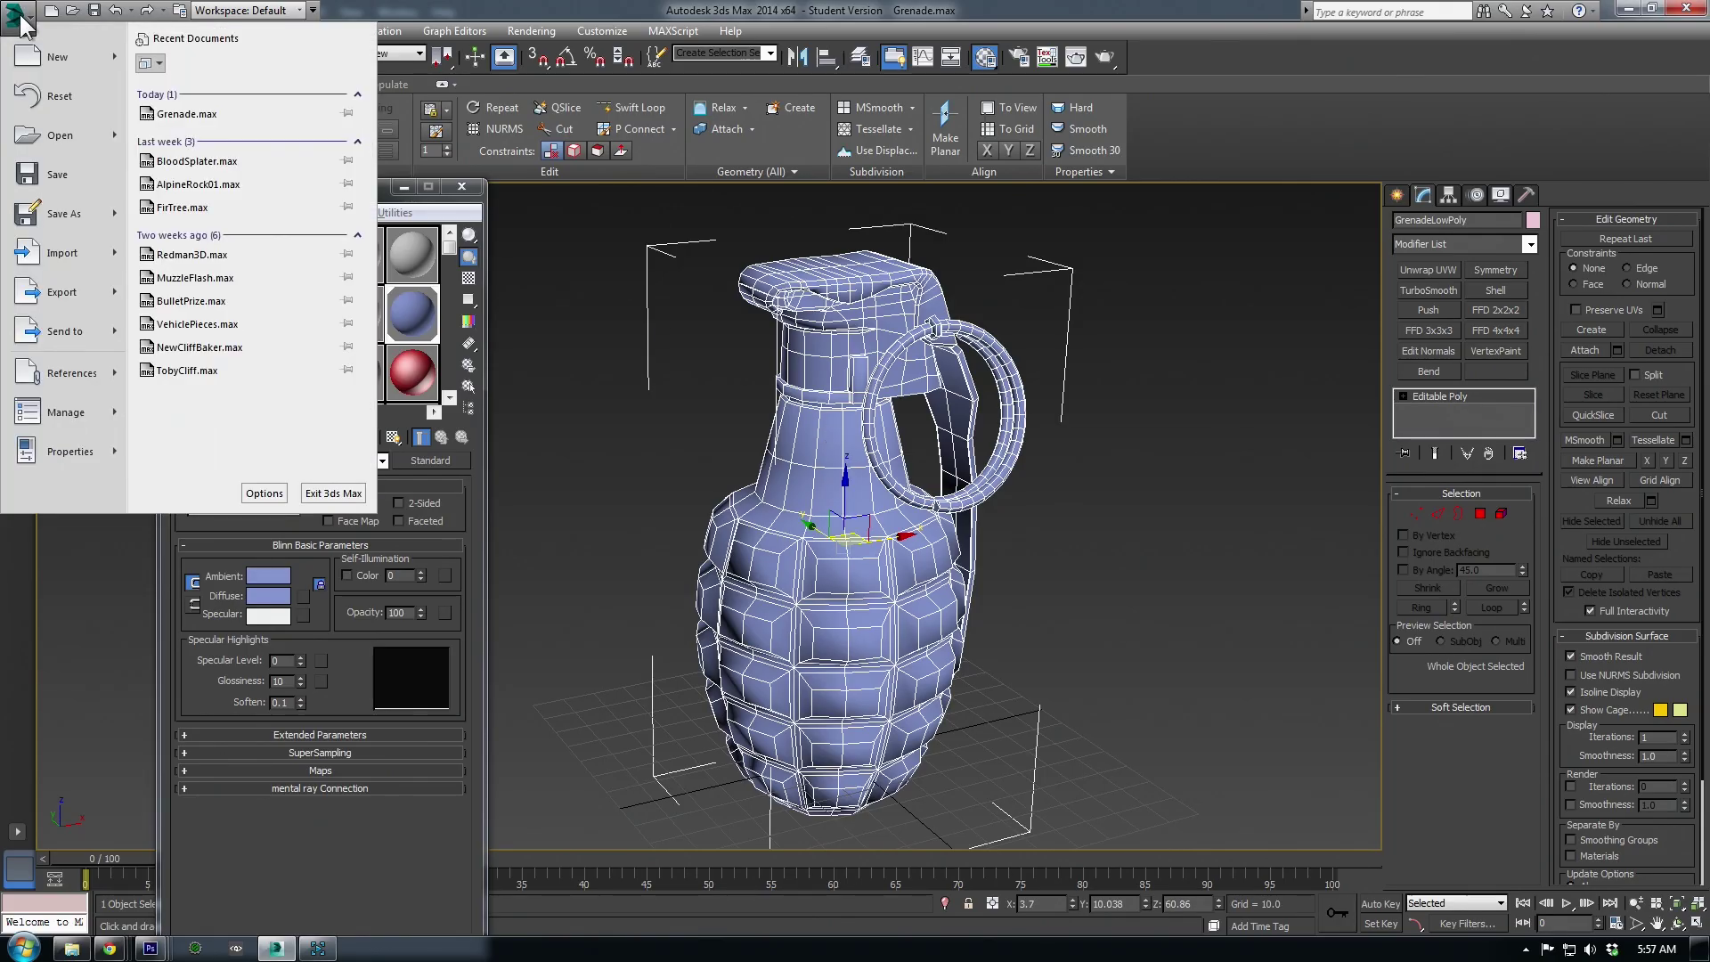
{"action": "mouse_move", "coordinate": [48, 303]}
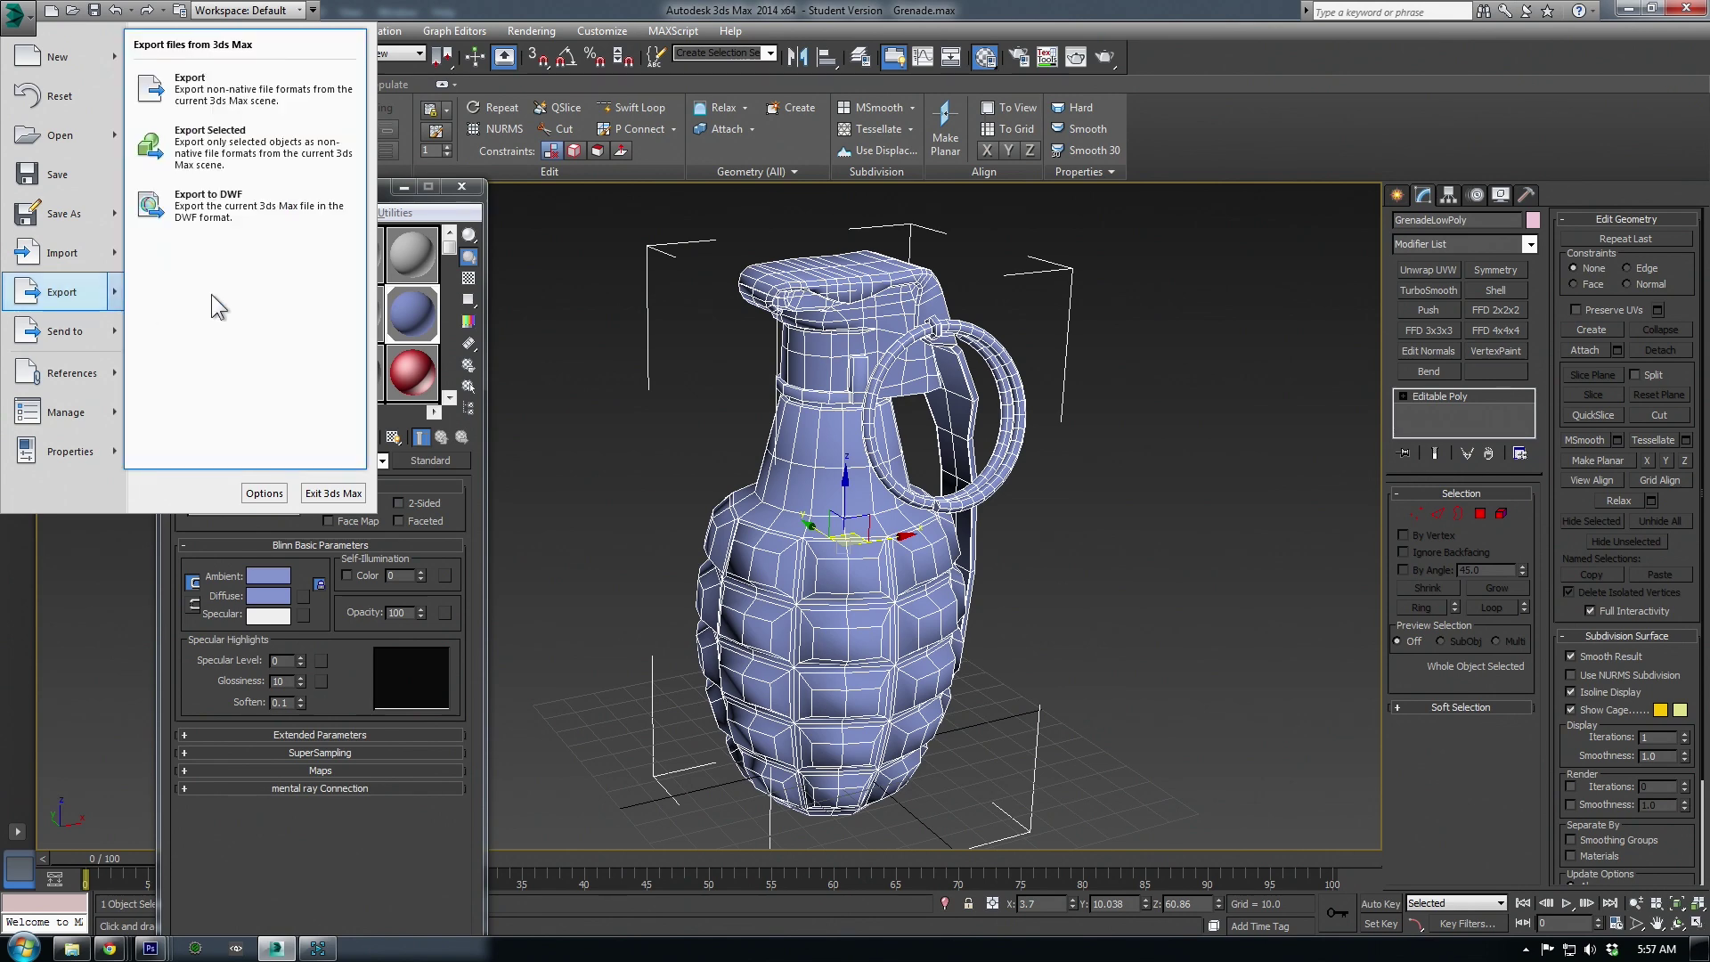
{"action": "left_click", "coordinate": [260, 137]}
{"action": "left_click", "coordinate": [322, 151]}
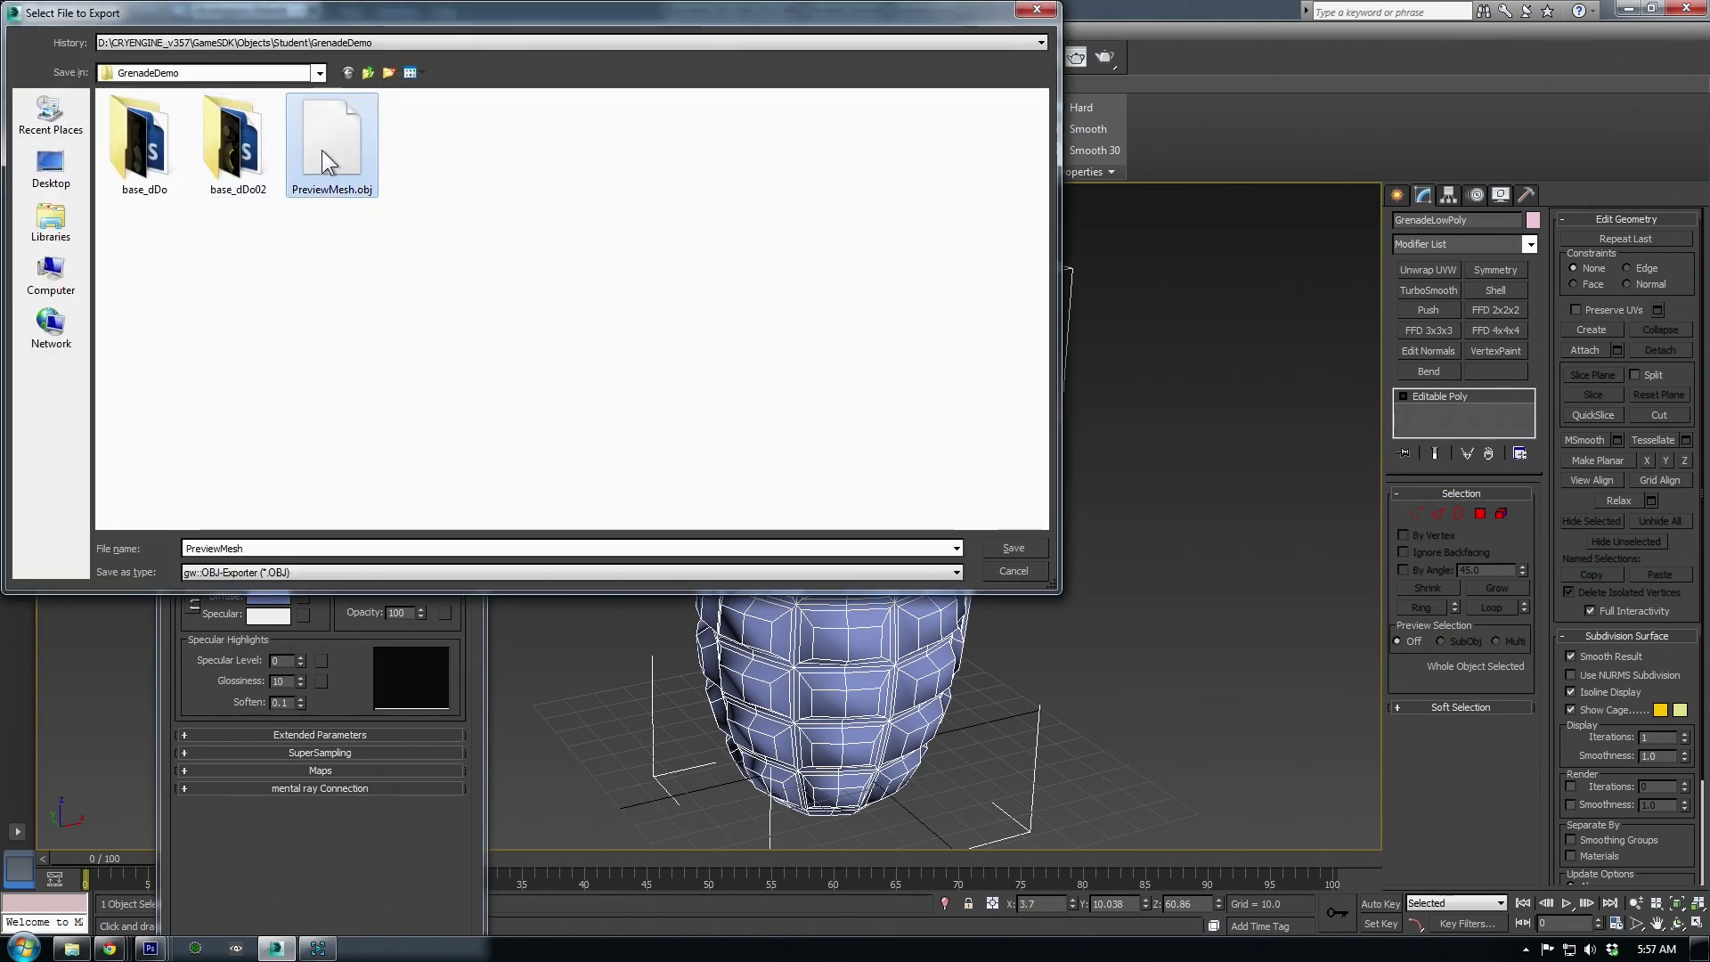
{"action": "left_click", "coordinate": [1022, 548]}
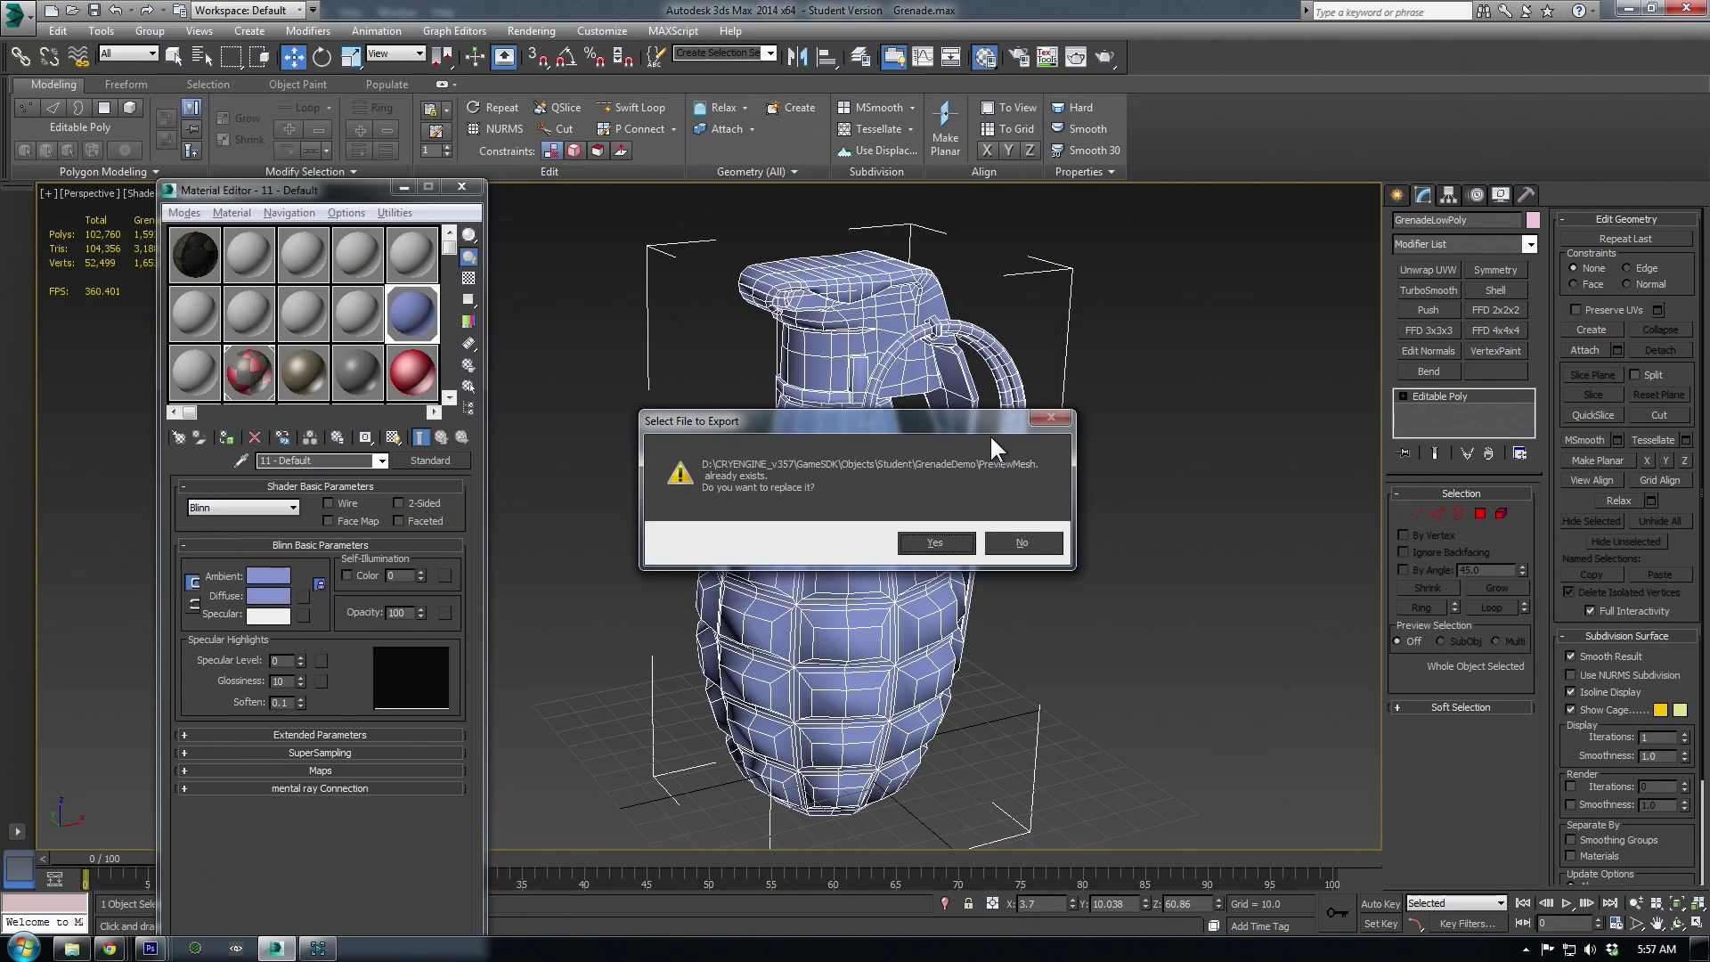
{"action": "left_click", "coordinate": [939, 539]}
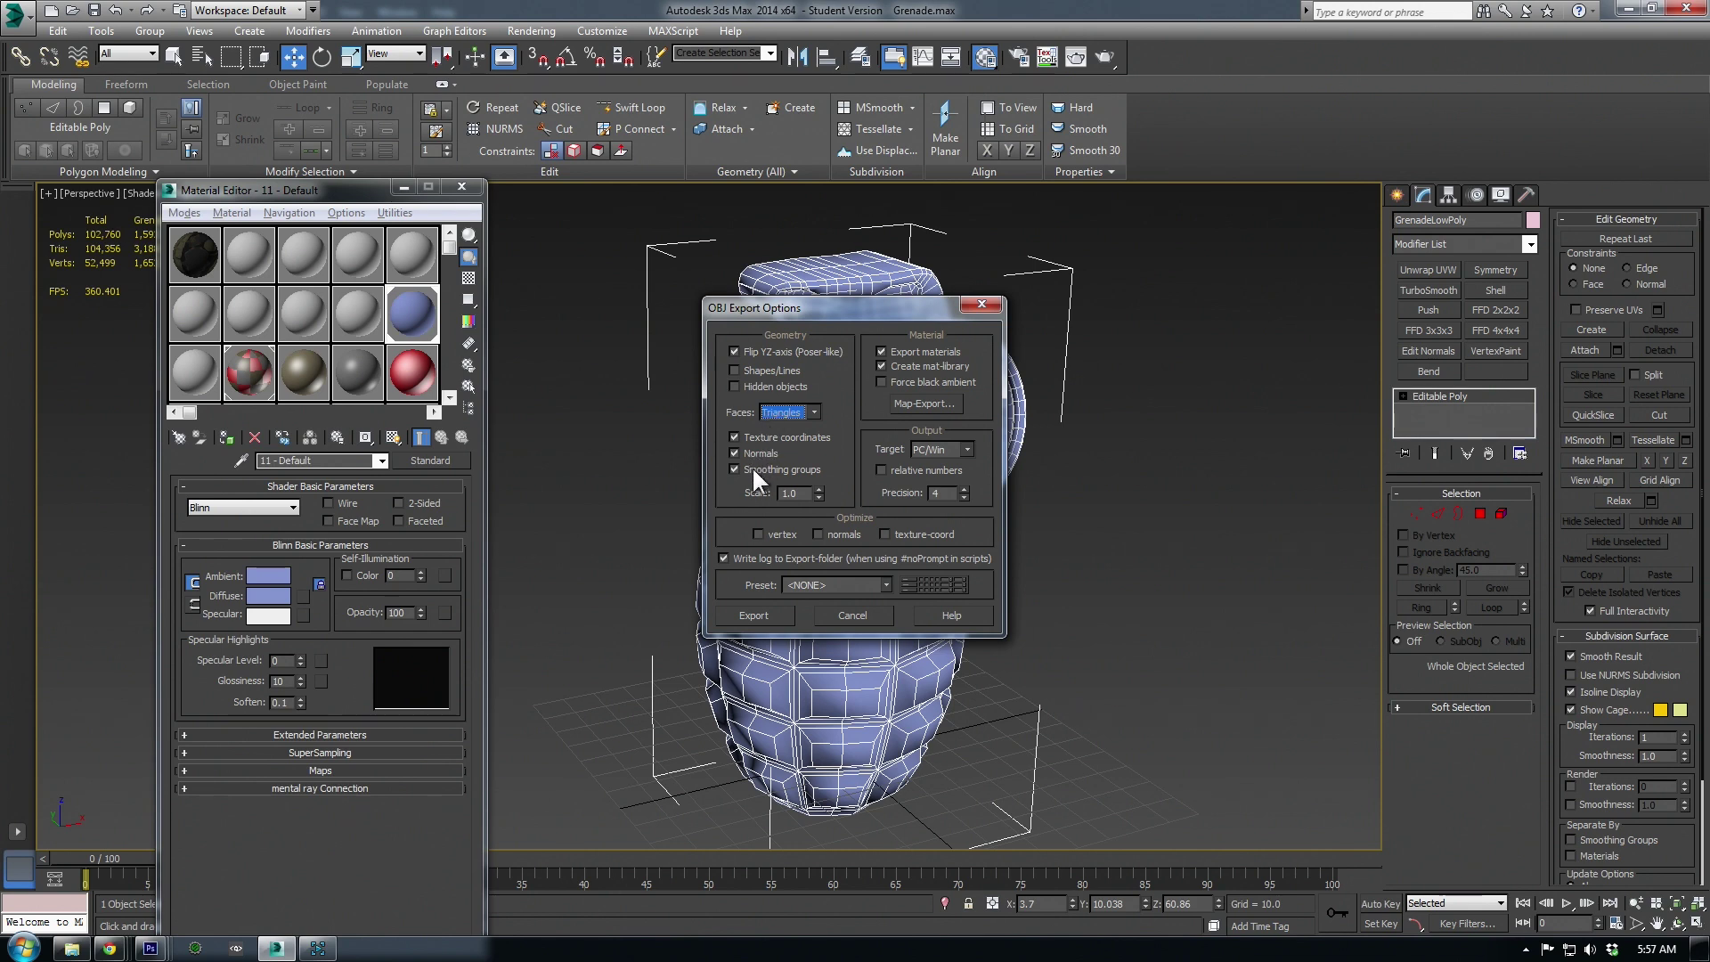
{"action": "left_click", "coordinate": [760, 612]}
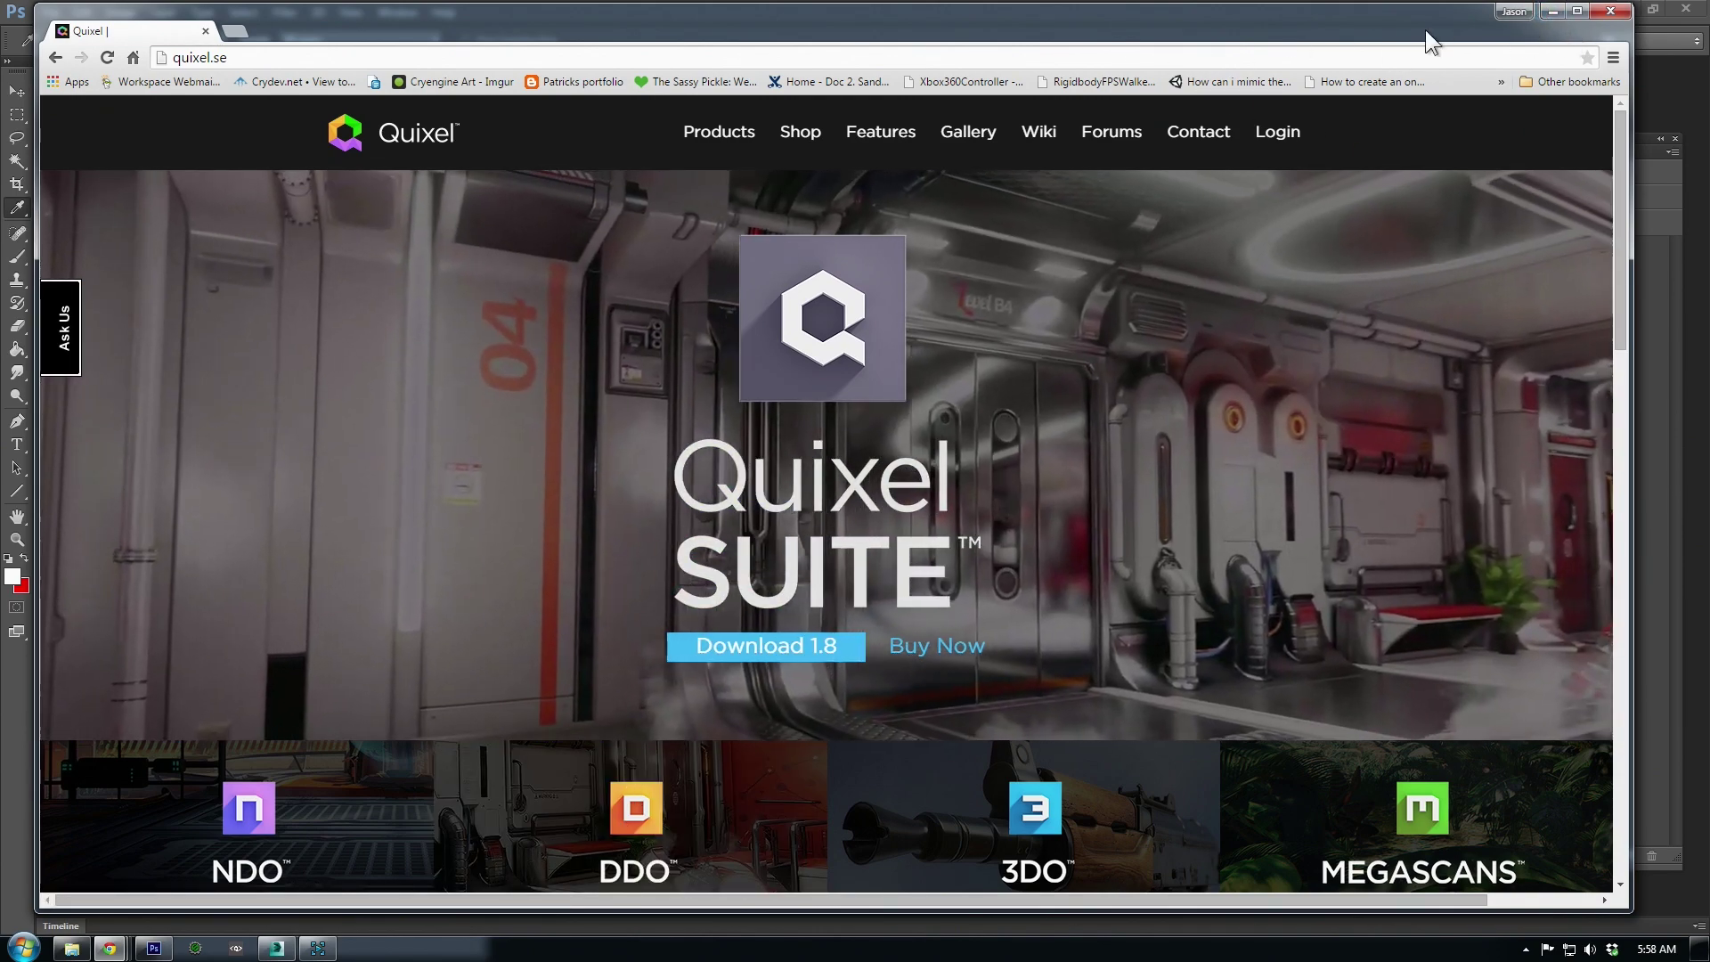
- Put the Quixel web page away and browse the base metal materials in the material browser
{"action": "left_click", "coordinate": [1549, 10]}
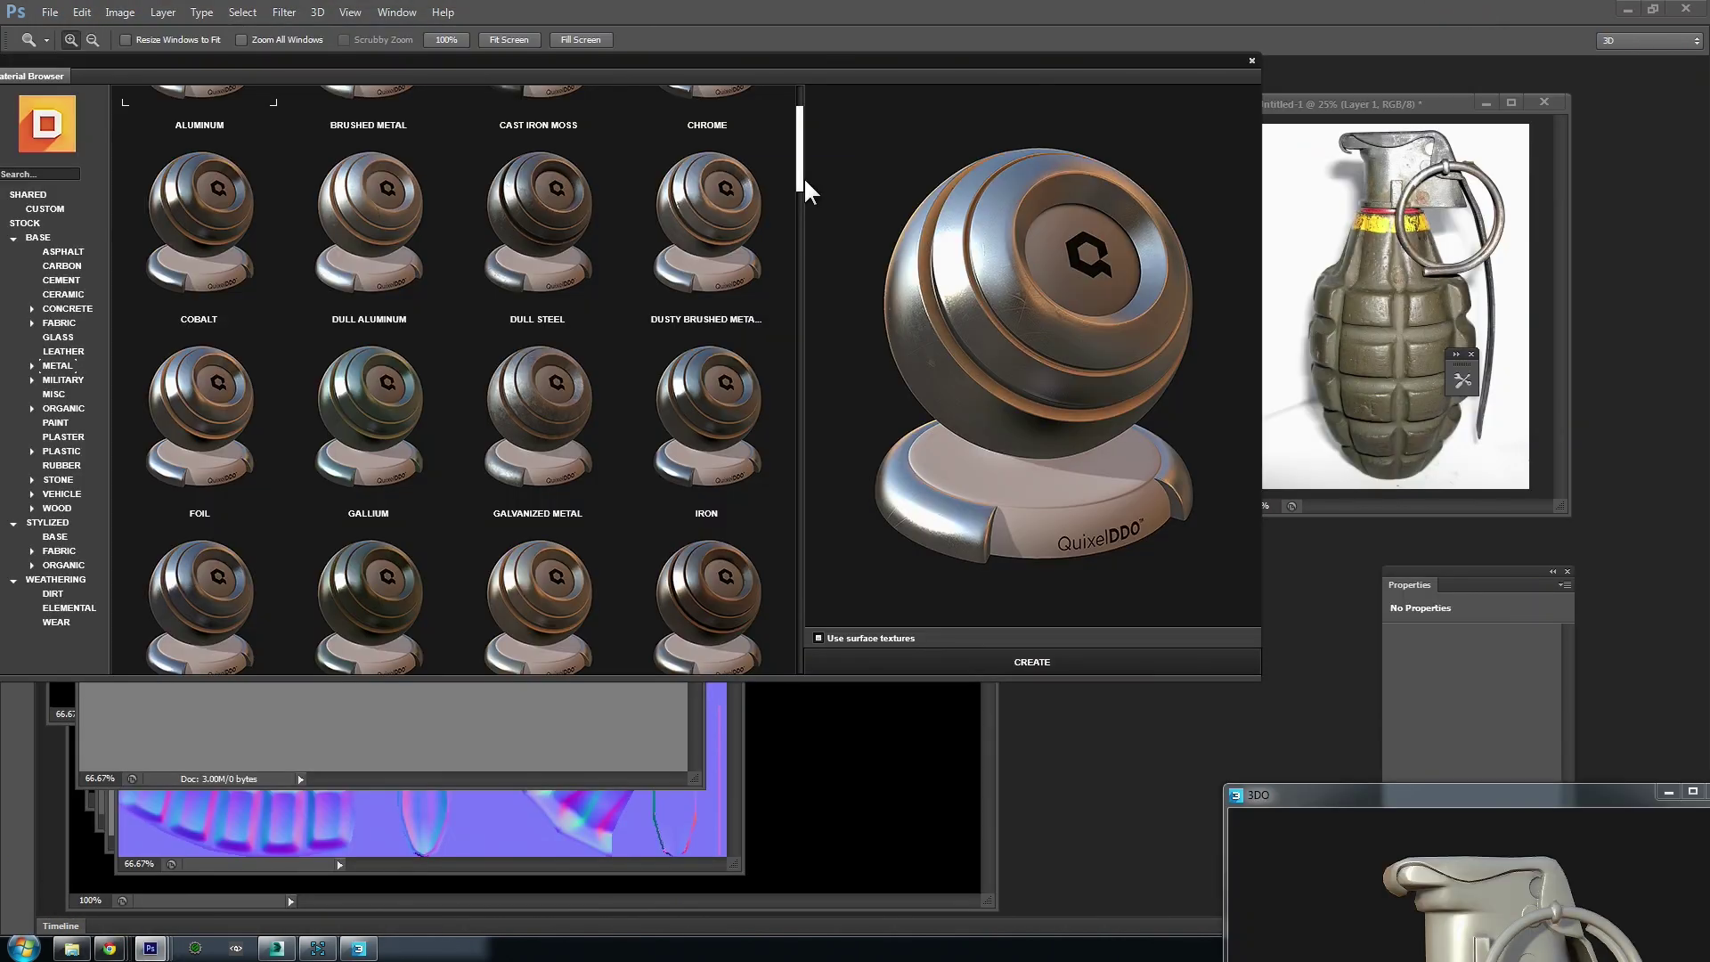
{"action": "left_click_drag", "start_coordinate": [806, 184], "coordinate": [815, 325]}
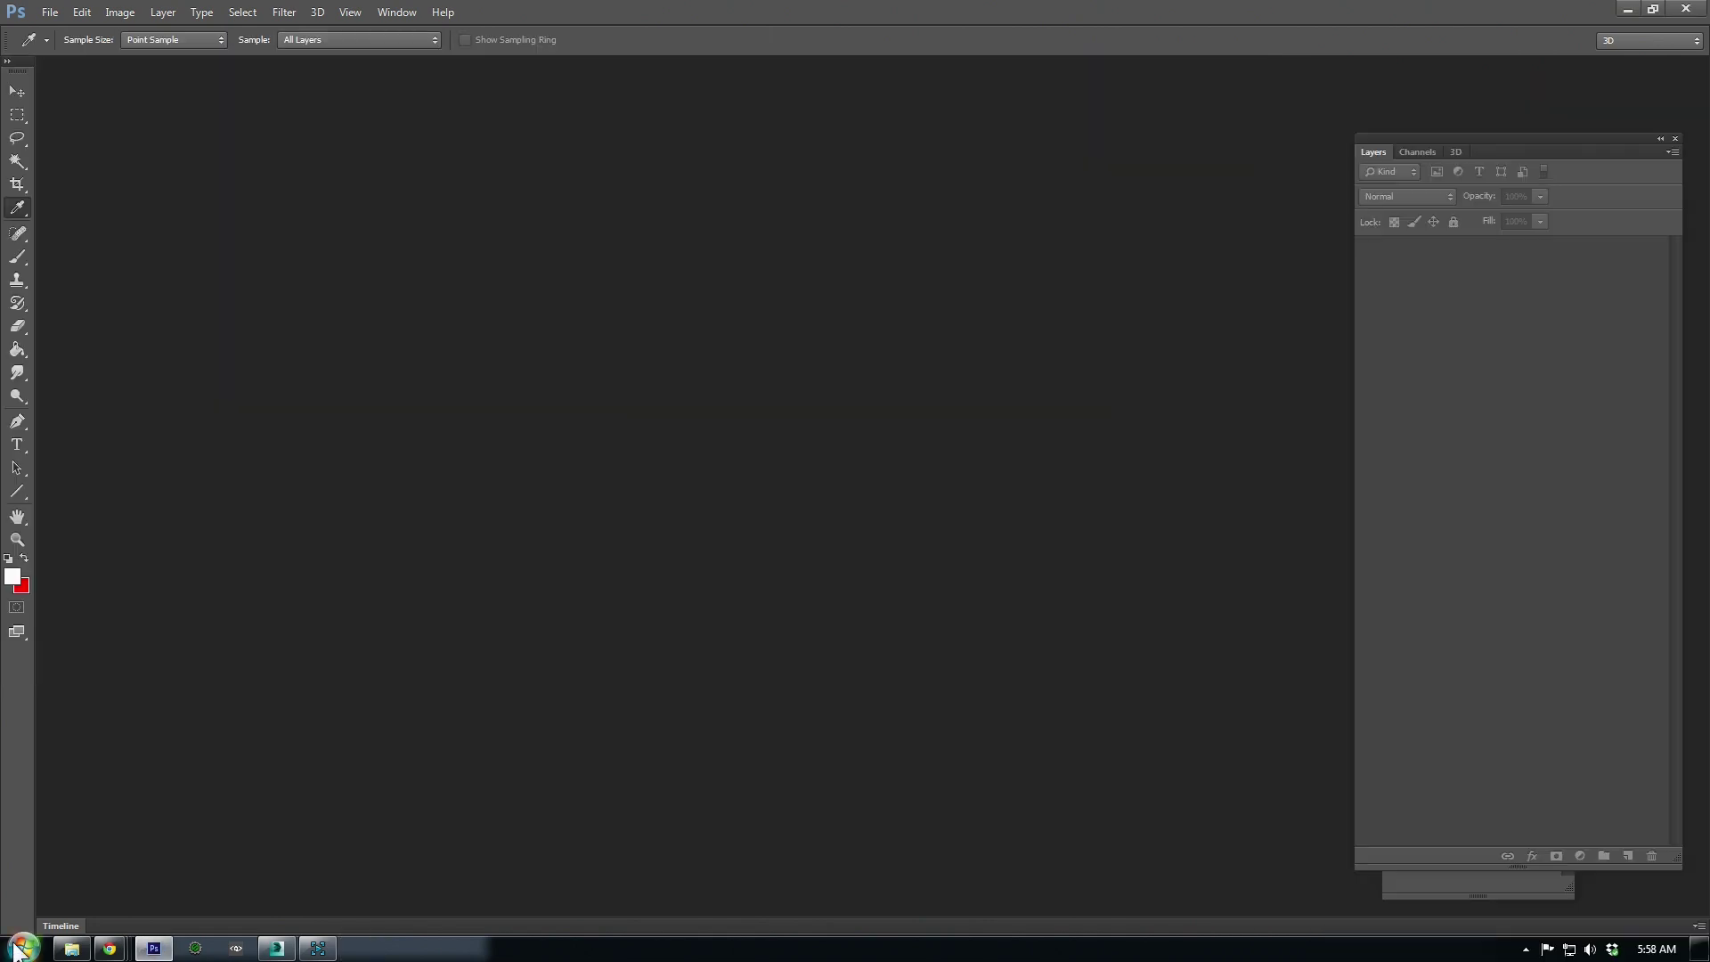
- Launch Quixel SUITE, start DDO and enlarge the Base Creator until all its map inputs are visible
{"action": "left_click", "coordinate": [23, 949]}
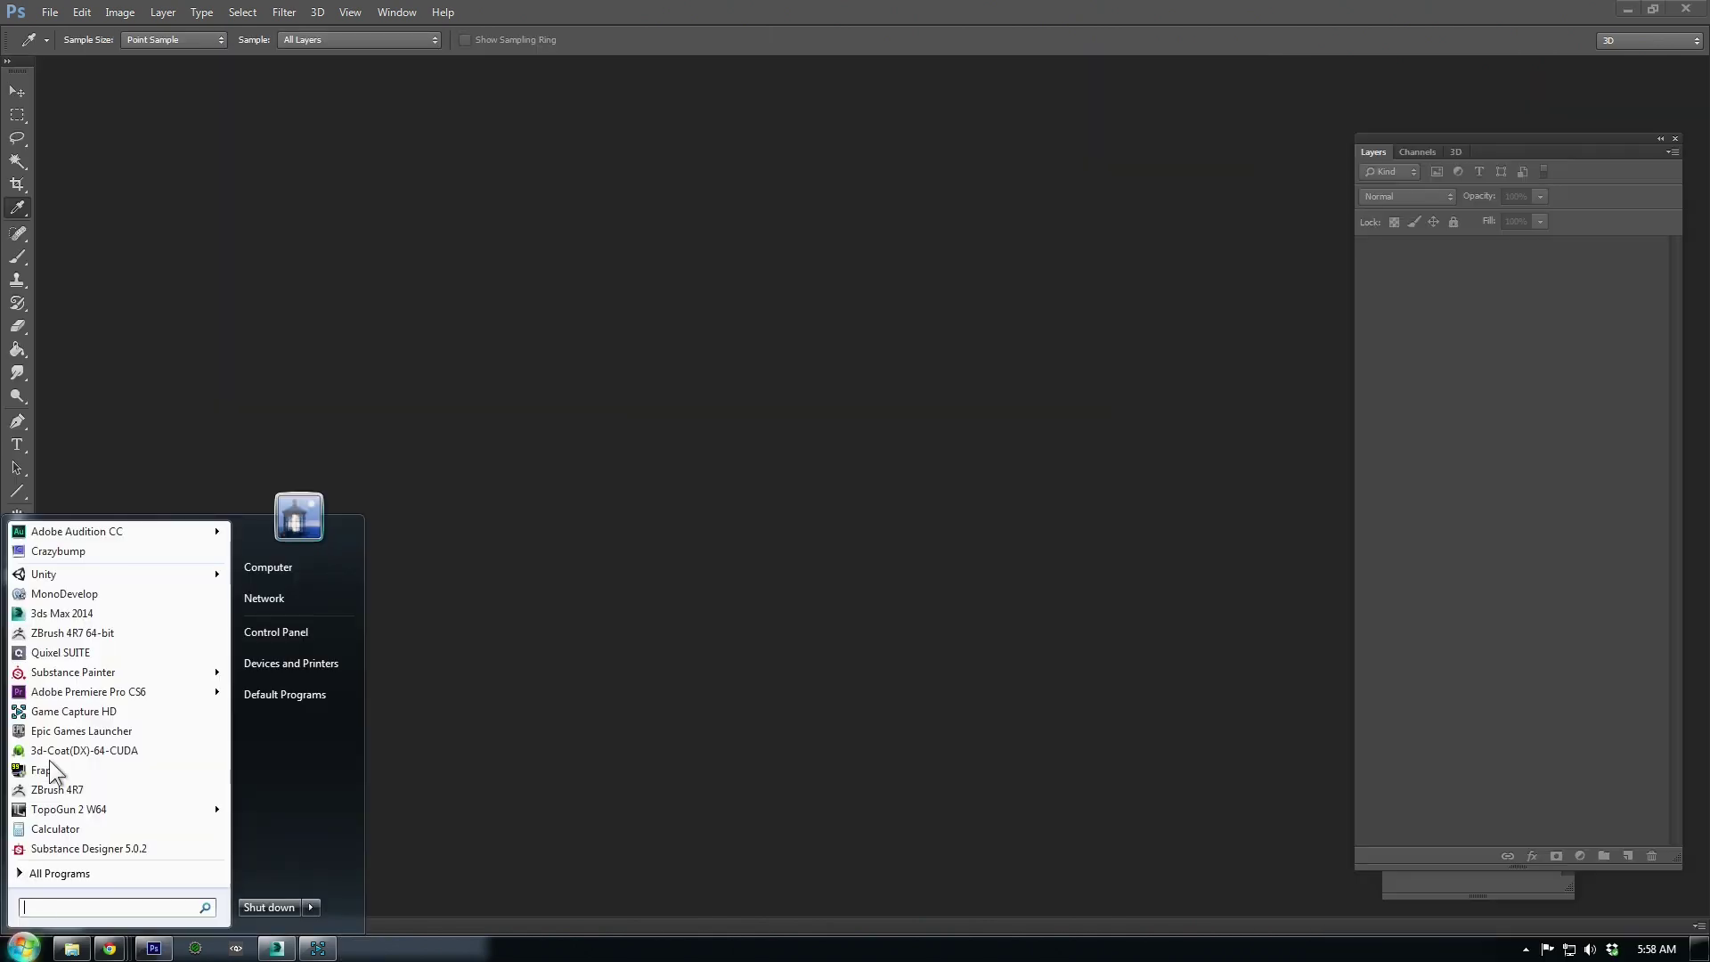
{"action": "left_click", "coordinate": [46, 654]}
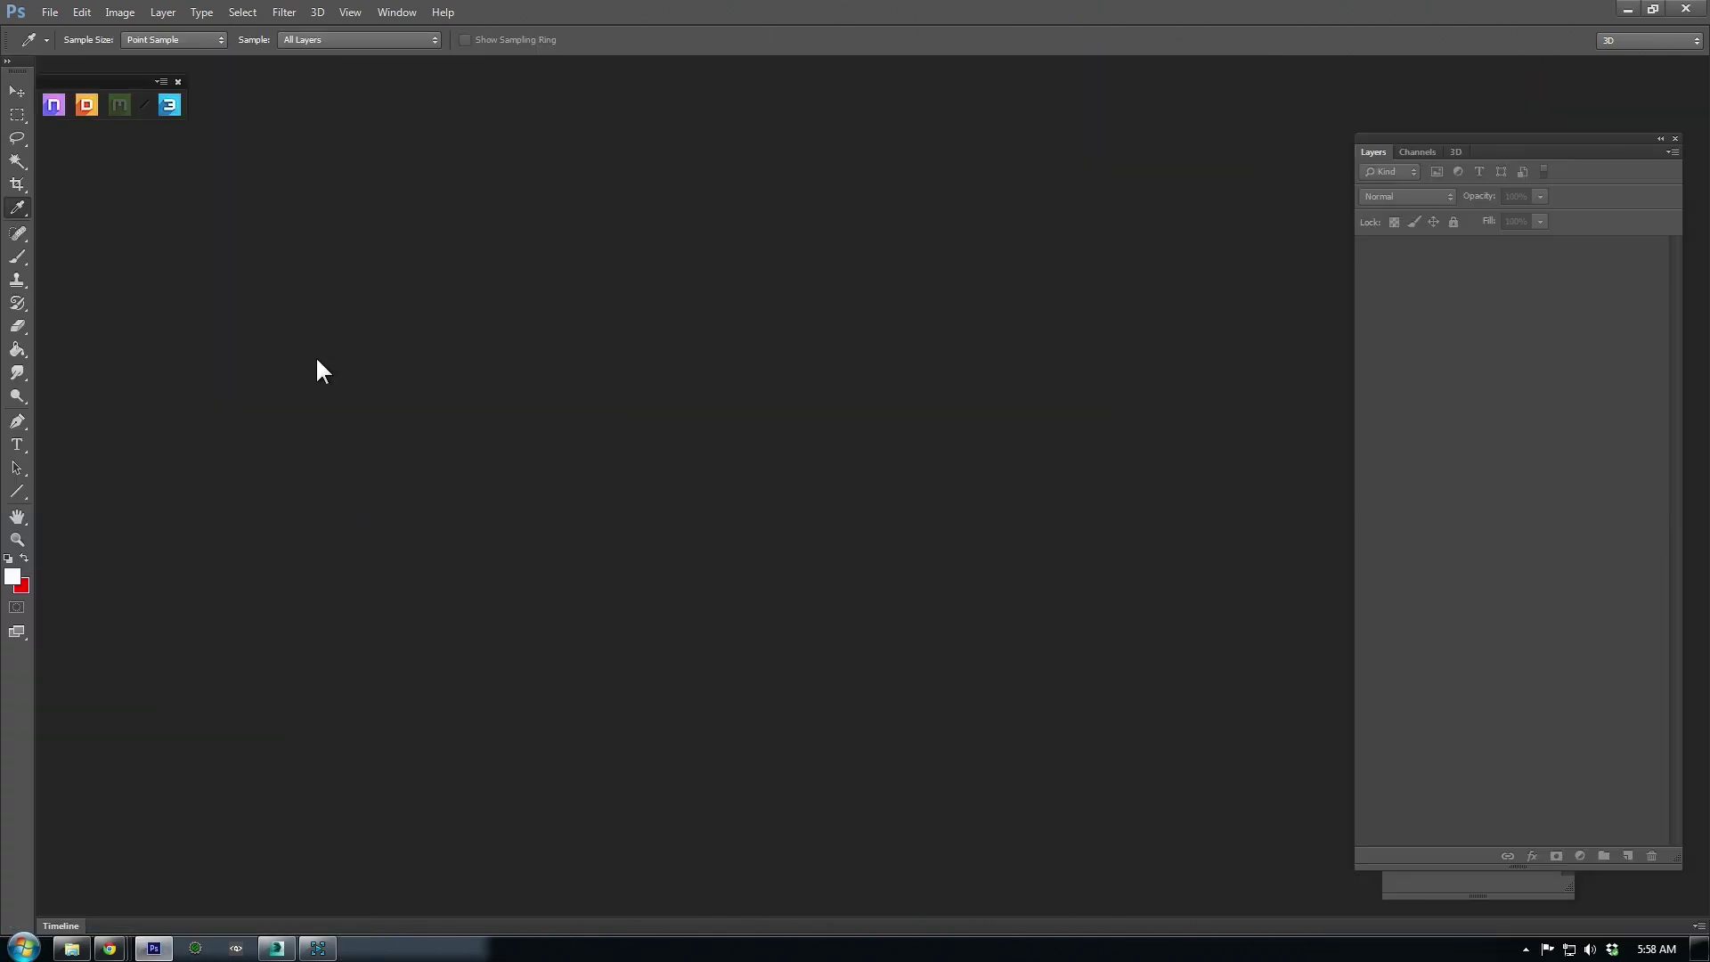
{"action": "left_click_drag", "start_coordinate": [119, 77], "coordinate": [166, 87]}
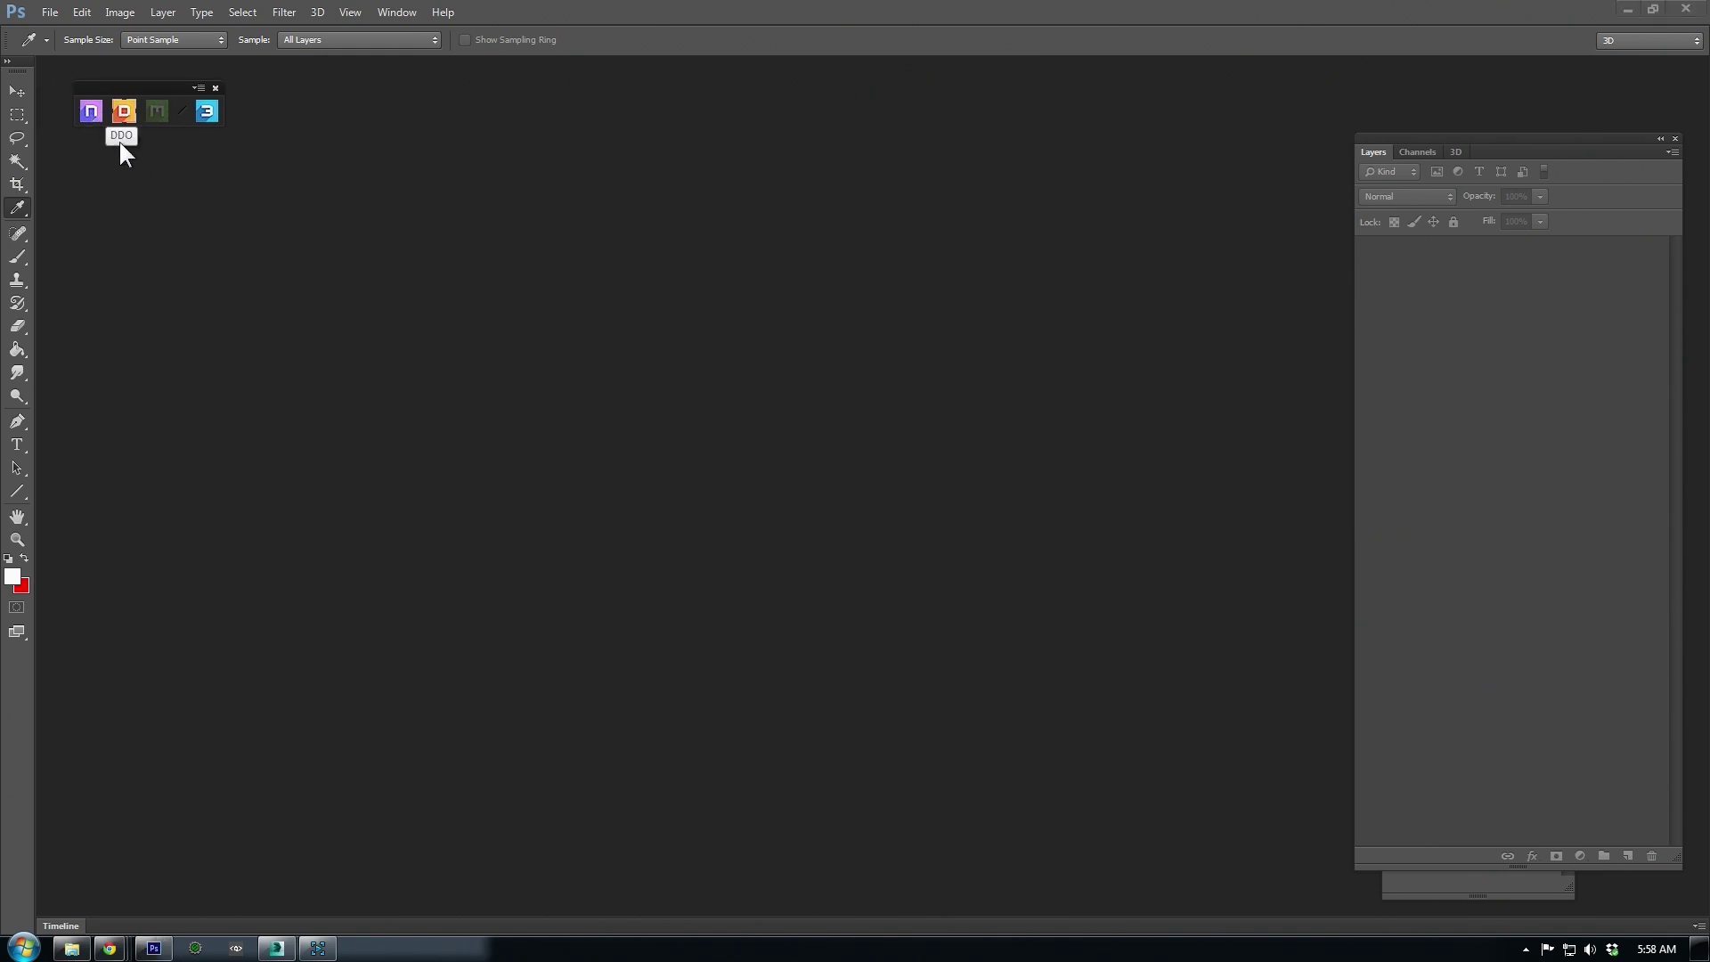
{"action": "left_click", "coordinate": [125, 116]}
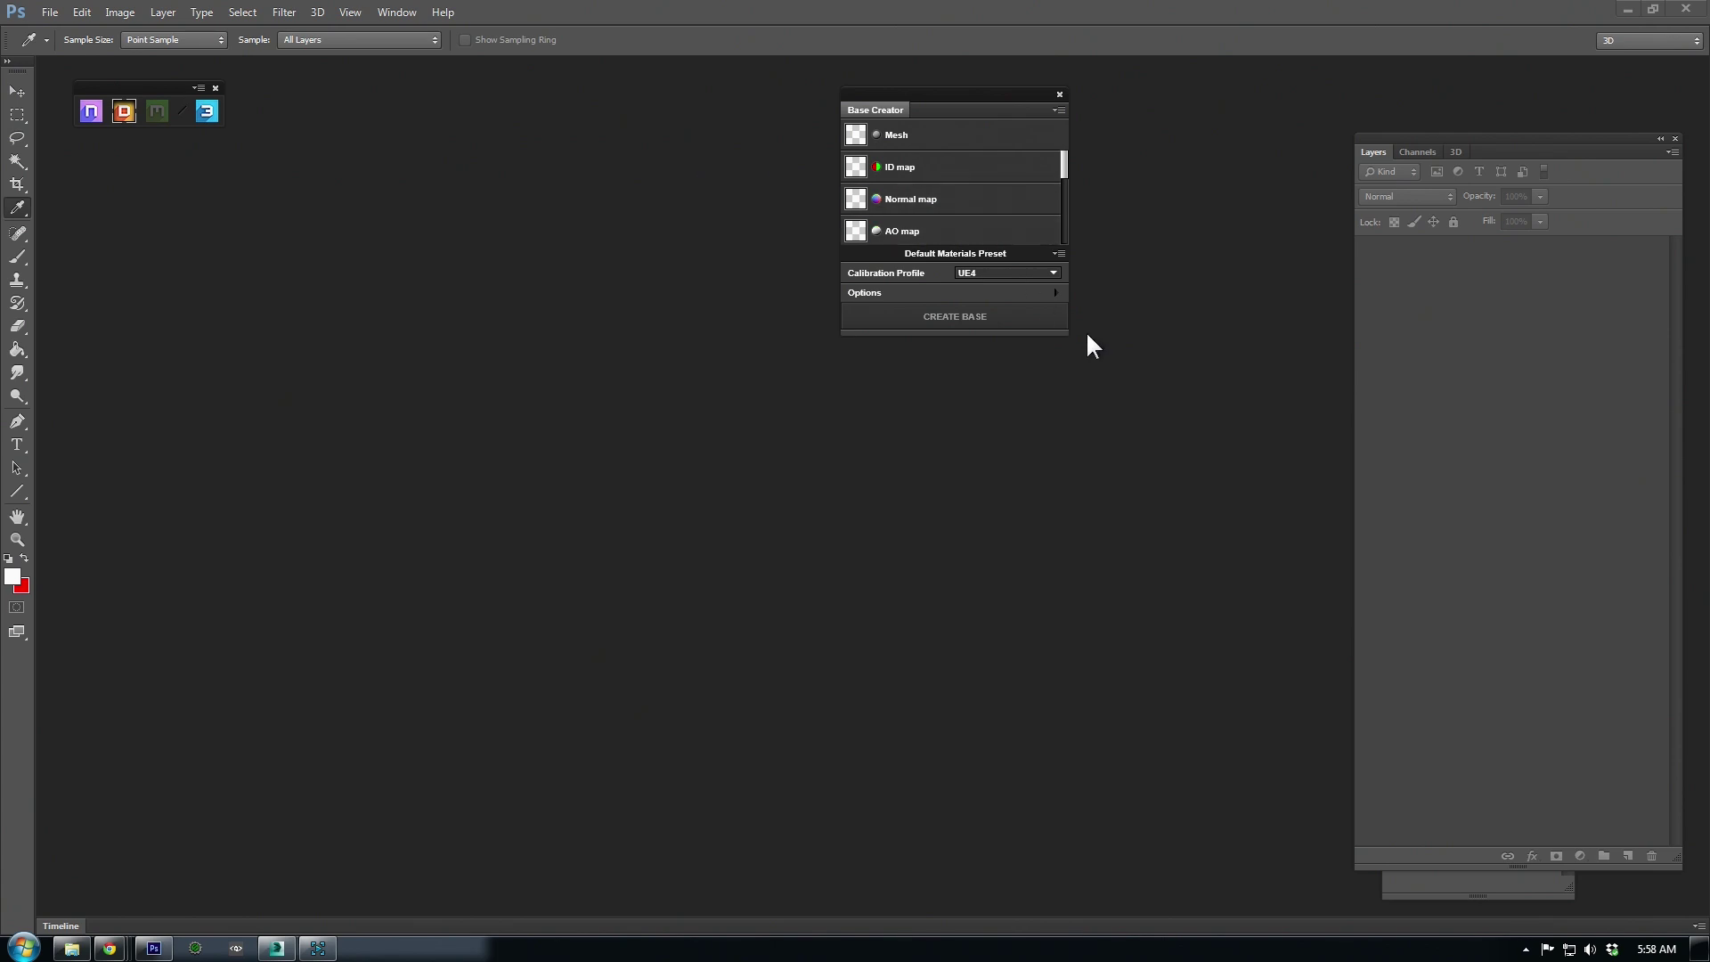
{"action": "left_click_drag", "start_coordinate": [1026, 331], "coordinate": [1029, 628]}
- Load PreviewMesh.obj from the GrenadeDemo folder as the mesh input of the Base Creator
{"action": "left_click", "coordinate": [898, 136]}
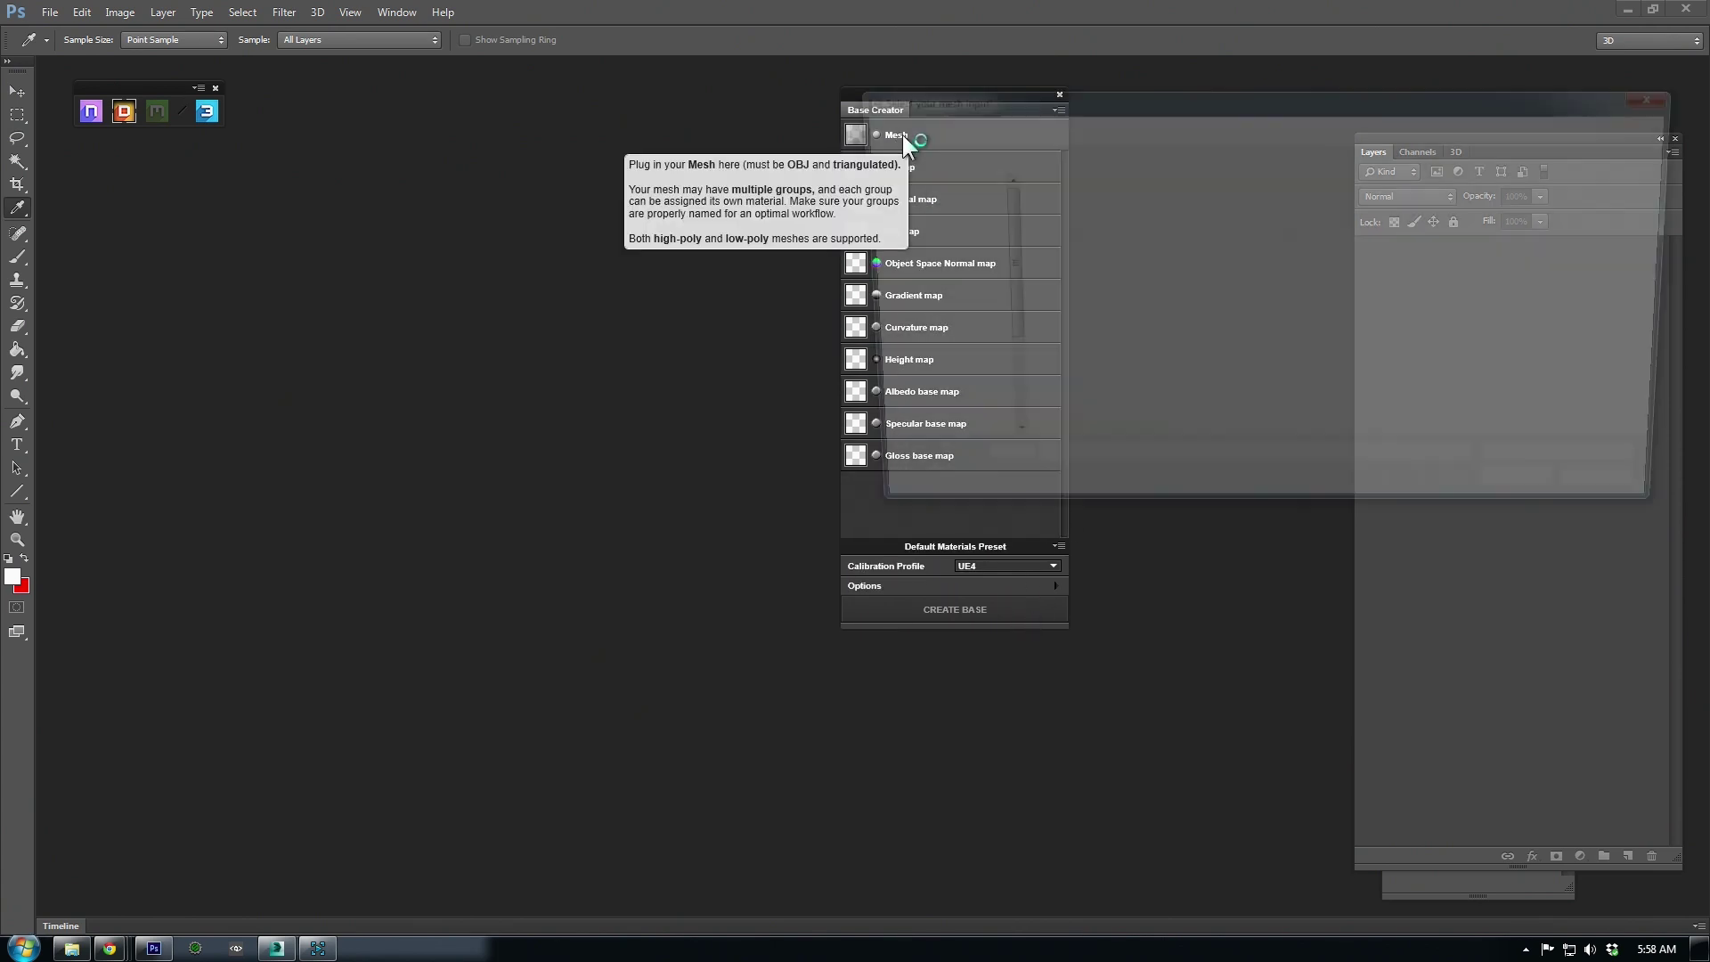
{"action": "left_click", "coordinate": [1275, 233]}
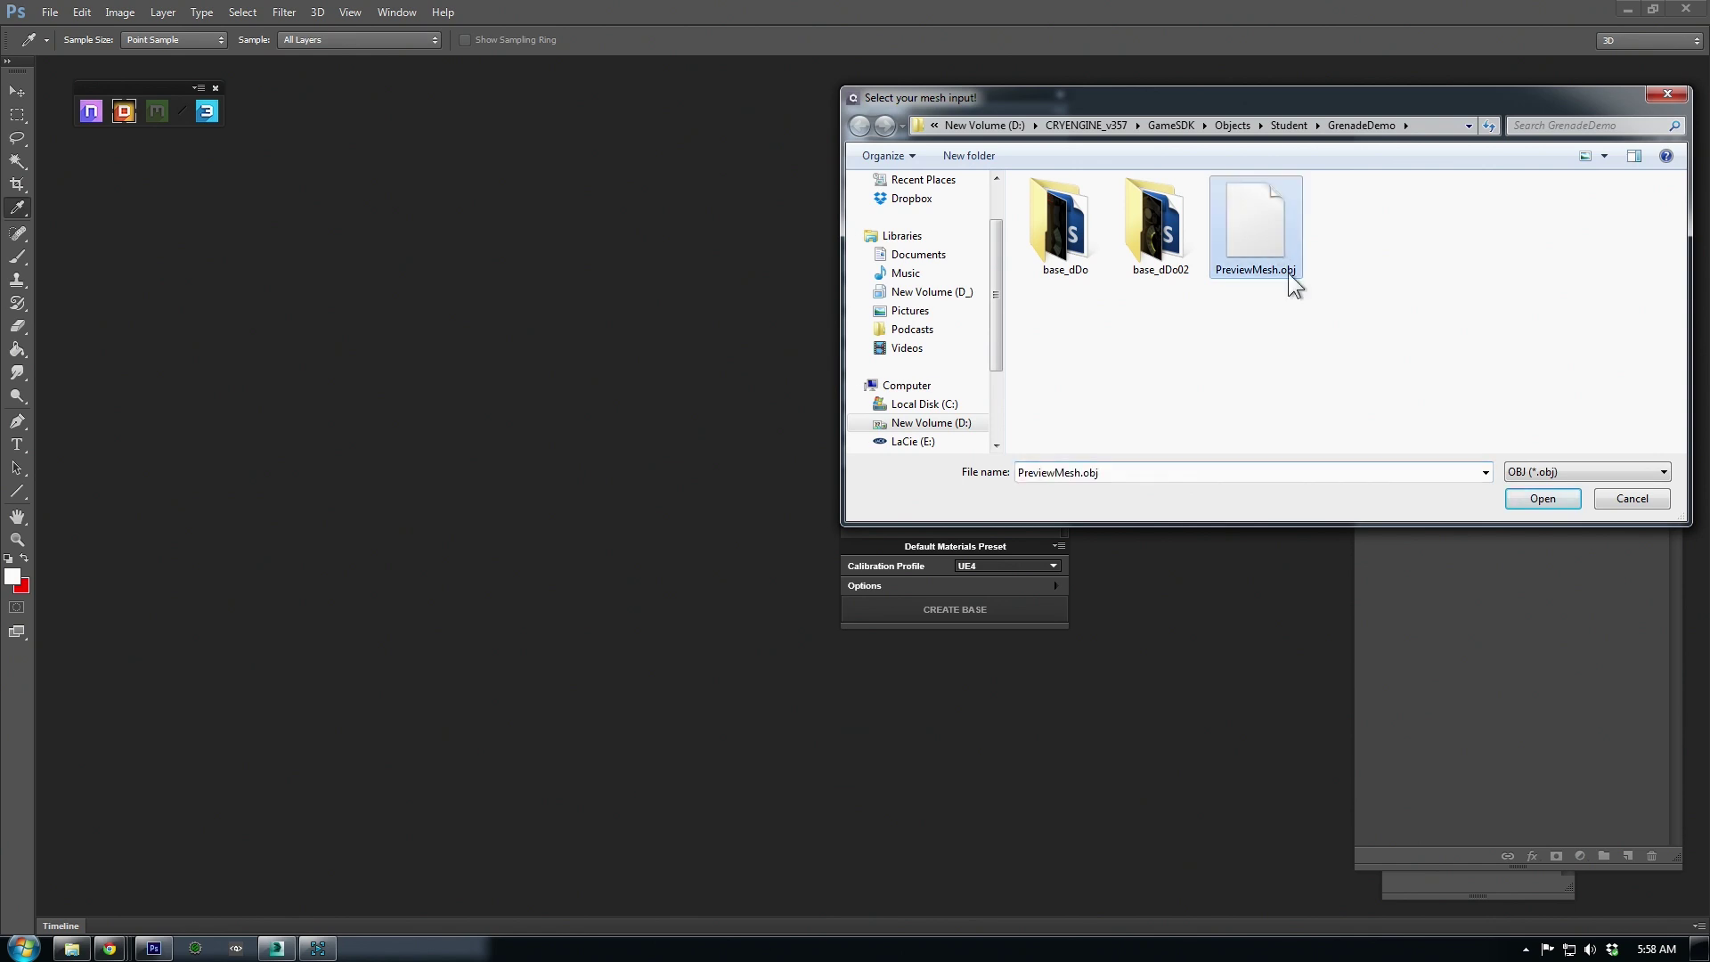
{"action": "left_click", "coordinate": [1523, 497]}
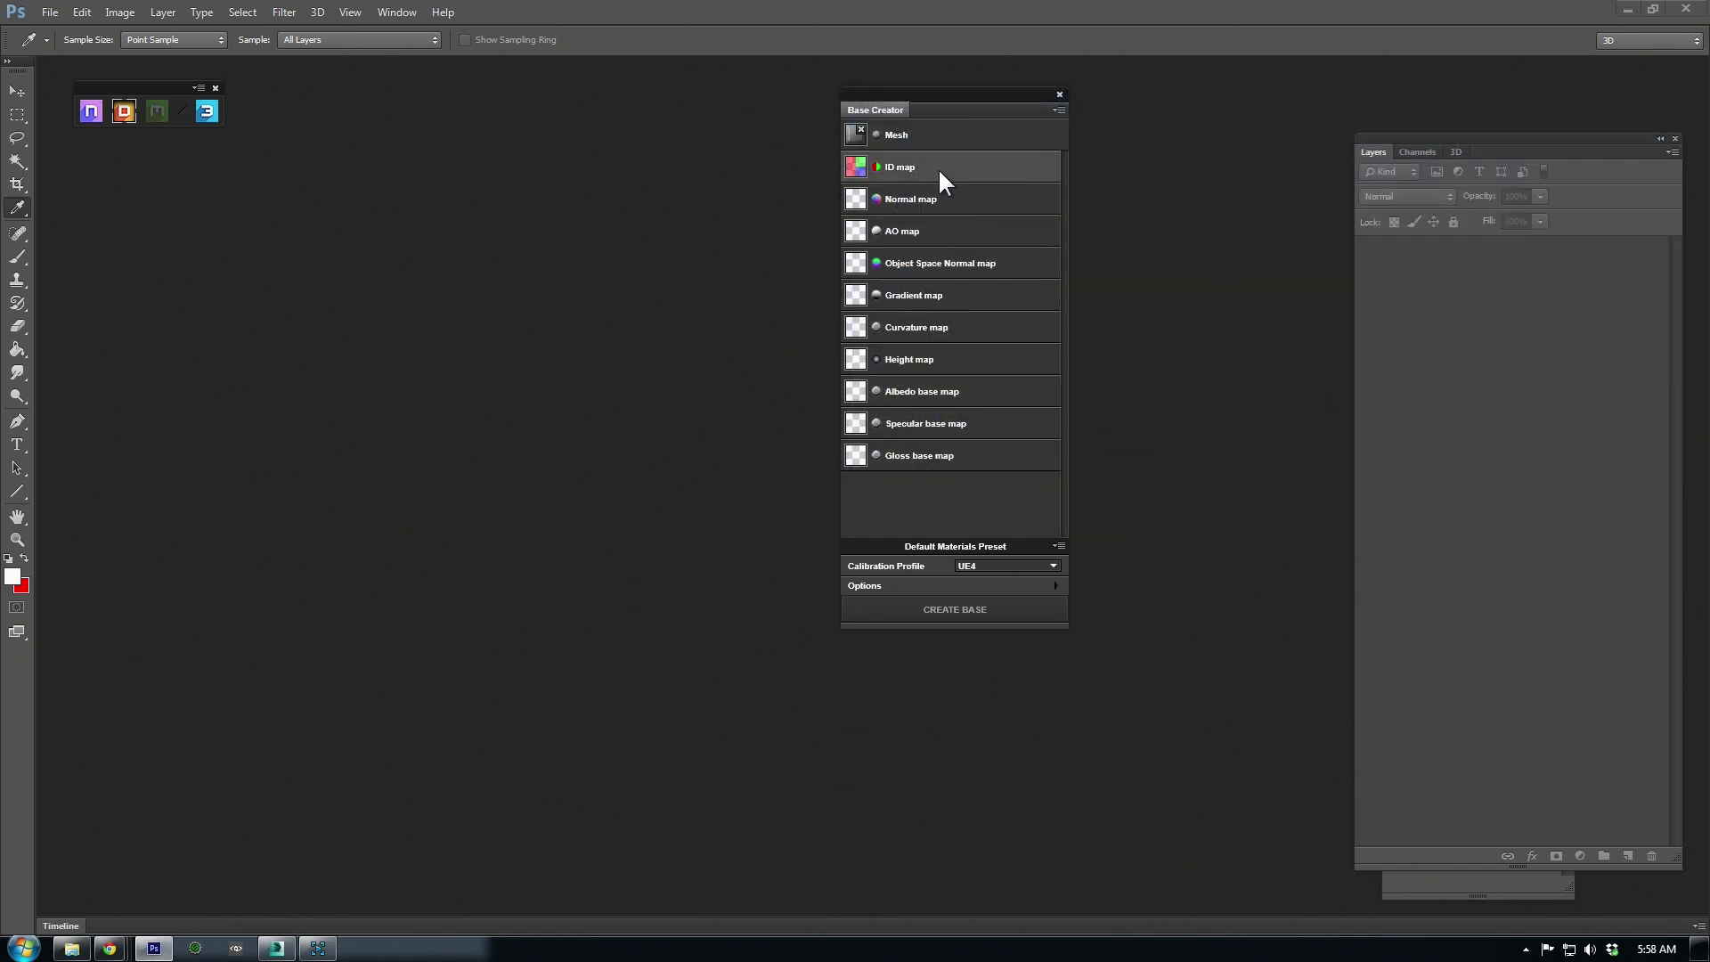
- Load the Targa file LowPolyGrenadeDiffuseMap as the ID map input
{"action": "left_click", "coordinate": [938, 167]}
{"action": "scroll", "coordinate": [1425, 294], "scroll_direction": "down", "scroll_amount": 3}
{"action": "left_click", "coordinate": [1387, 332]}
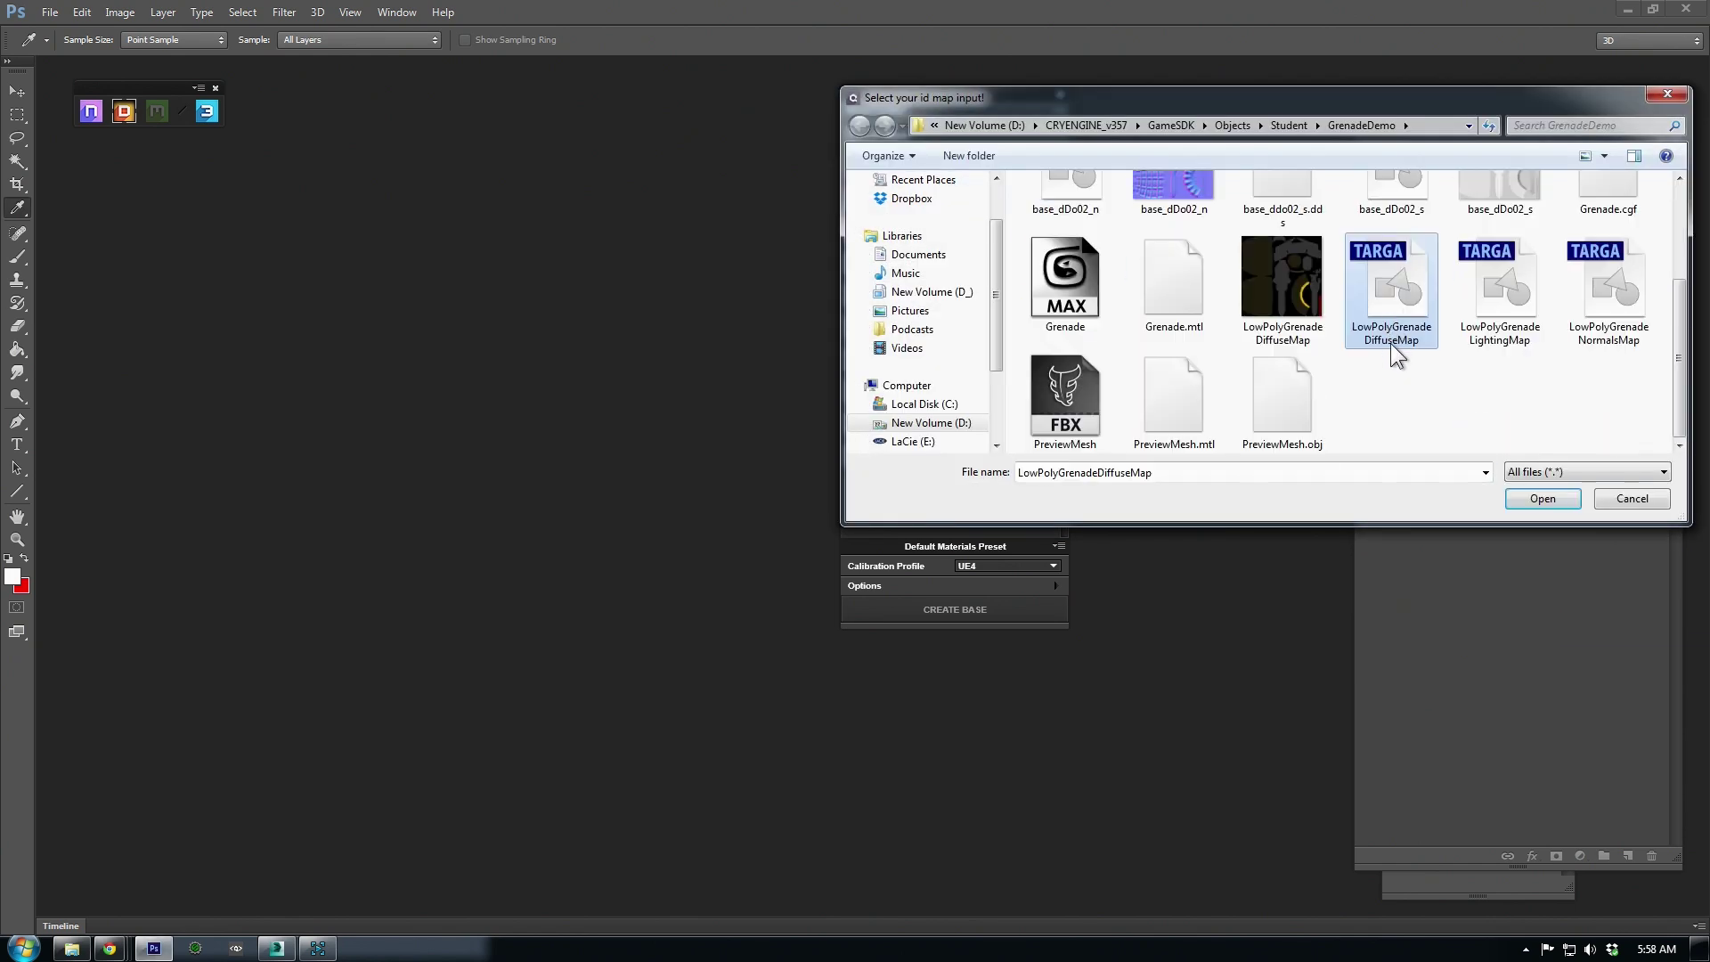
{"action": "left_click", "coordinate": [1528, 496]}
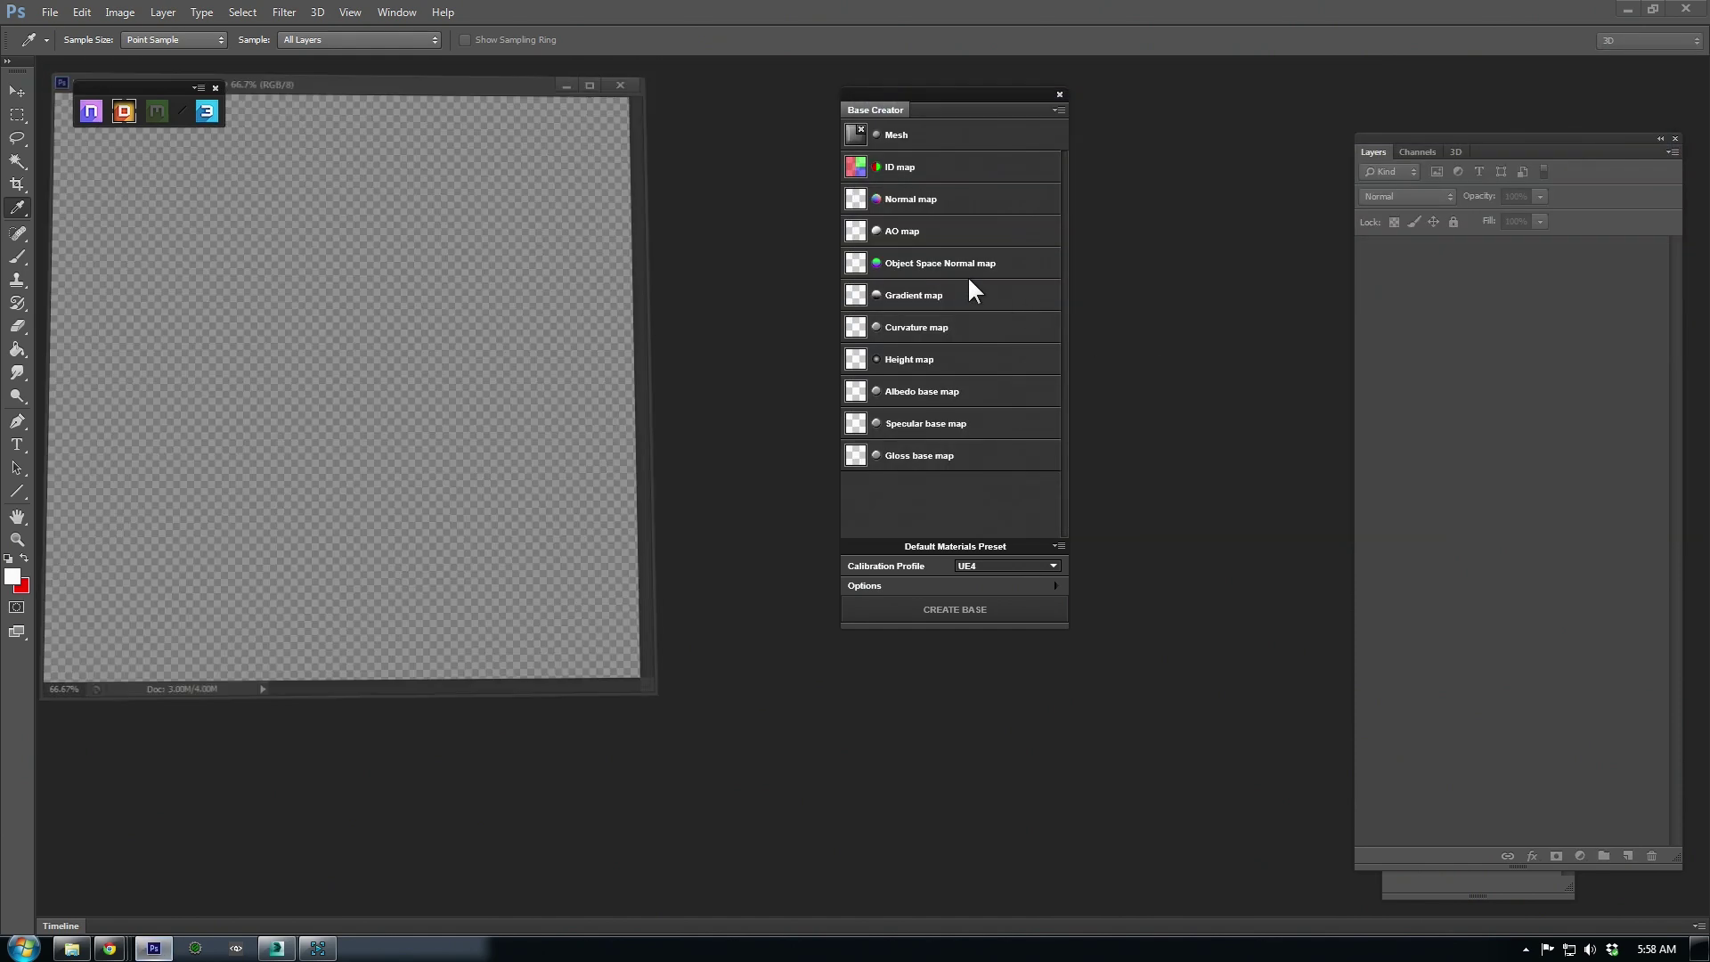
- Load LowPolyGrenadeNormalsMap as the normal map input and the grenade's lighting map as the AO map input
{"action": "left_click", "coordinate": [919, 202]}
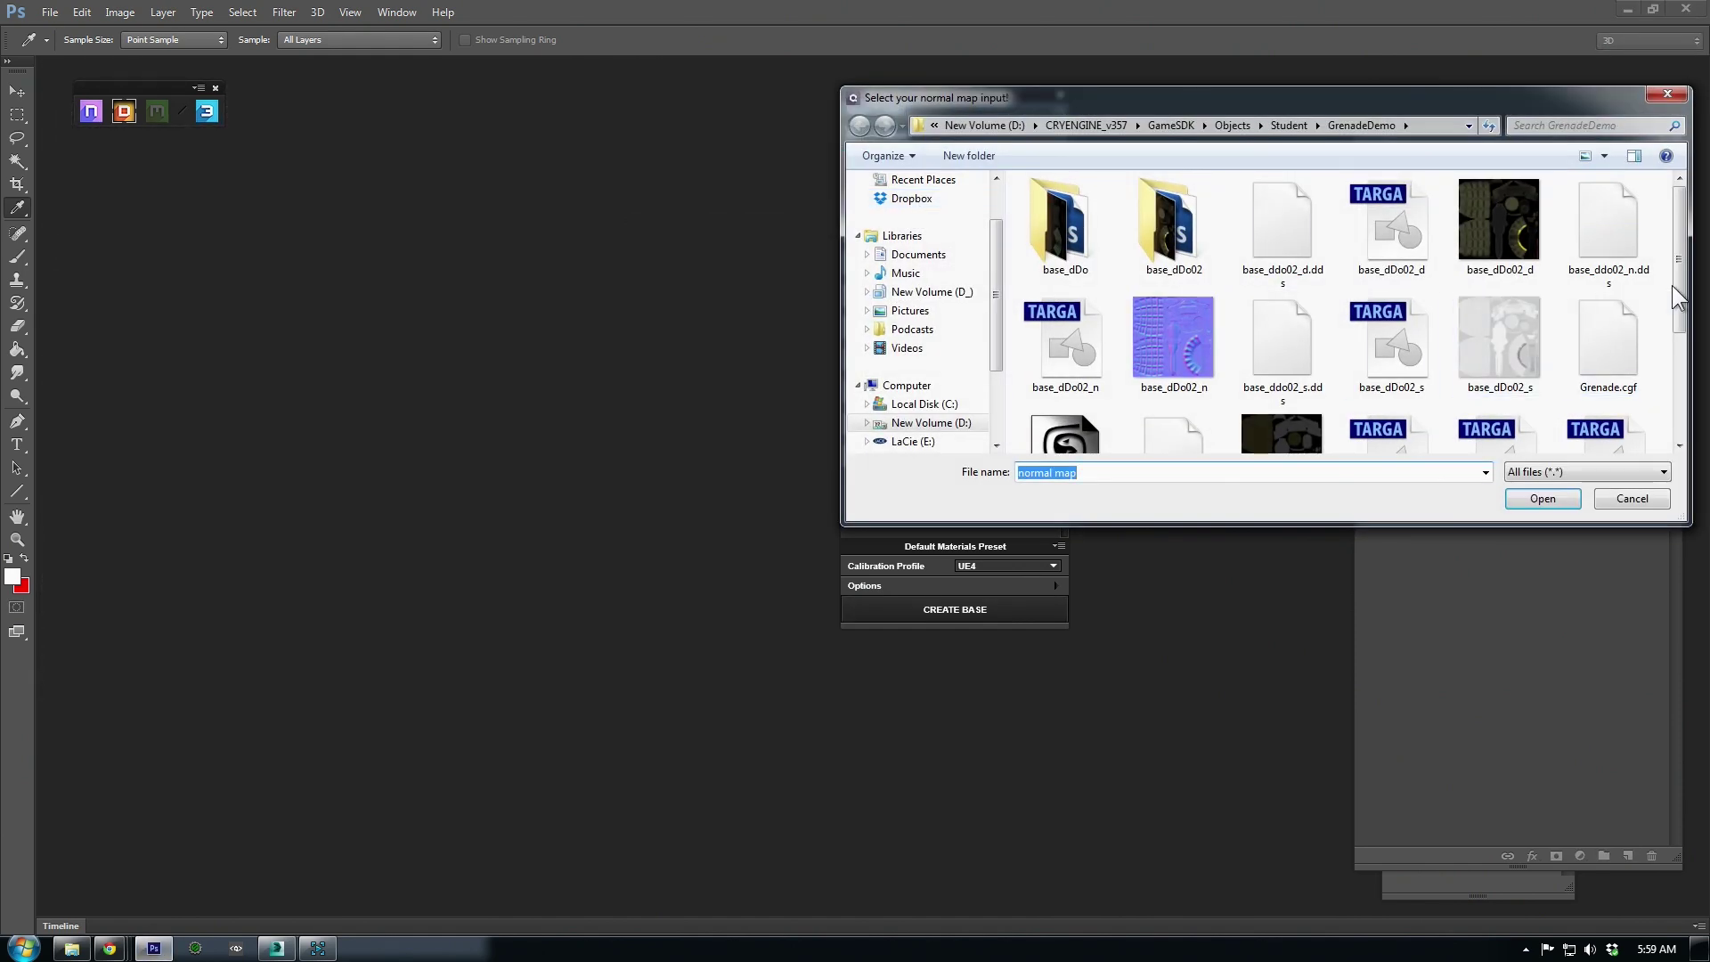
{"action": "scroll", "coordinate": [1425, 294], "scroll_direction": "down", "scroll_amount": 3}
{"action": "left_click", "coordinate": [1609, 289]}
{"action": "left_click", "coordinate": [1509, 497]}
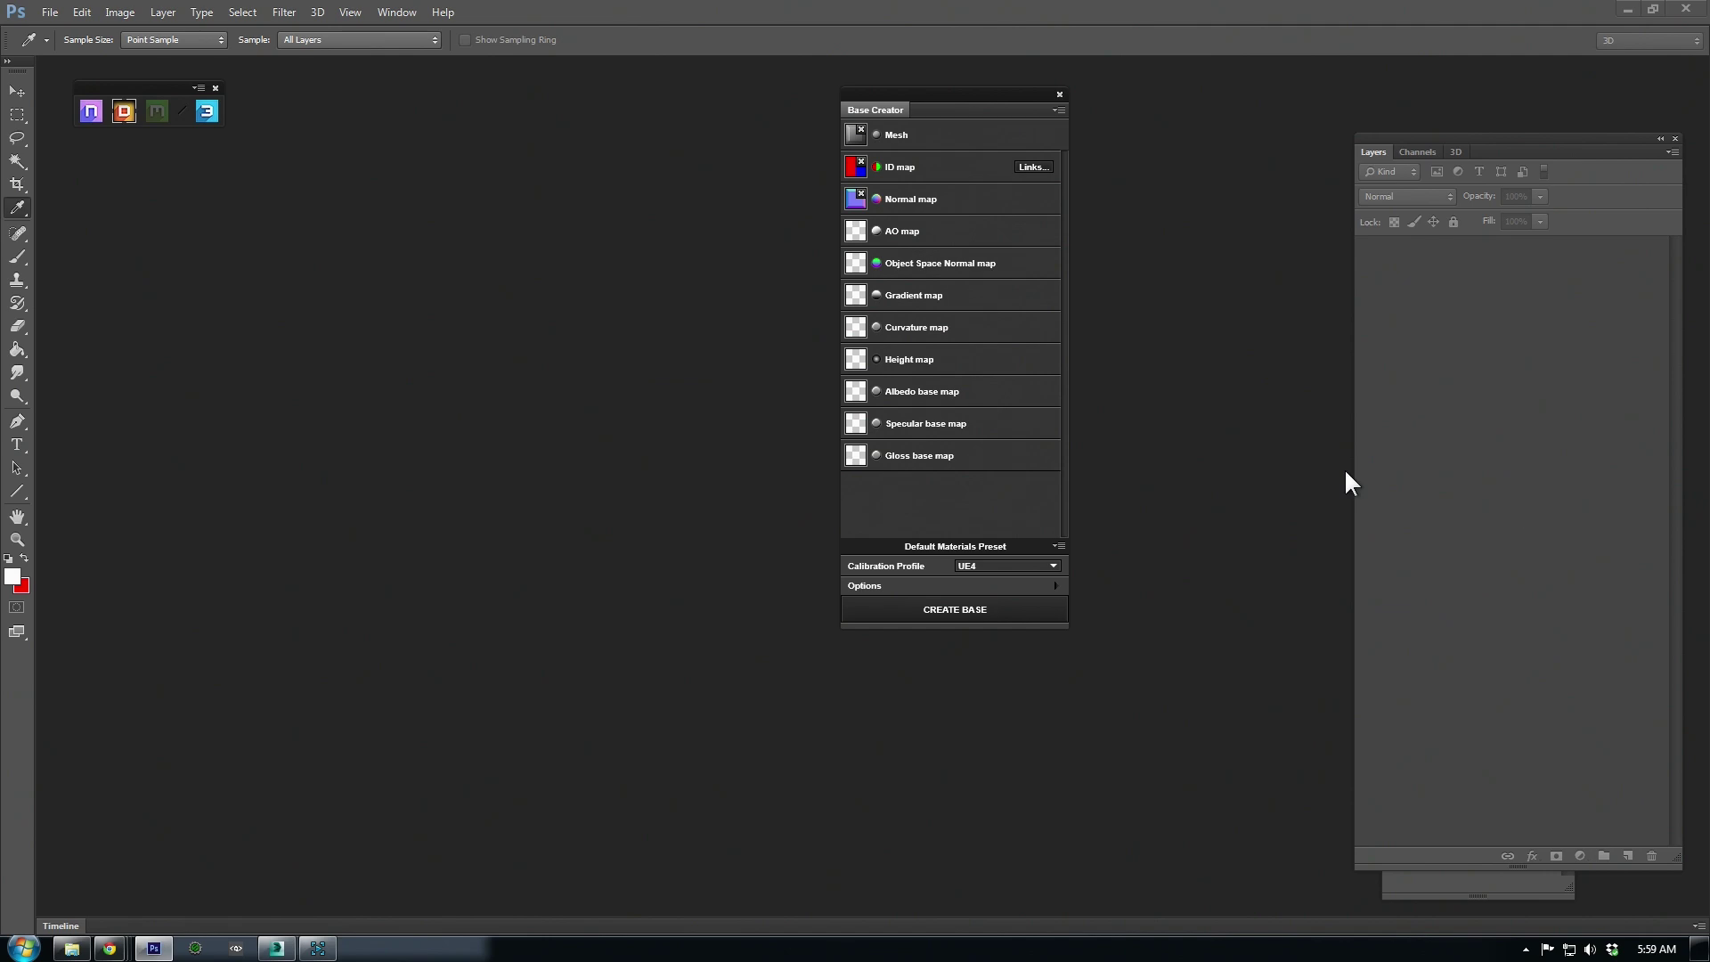
{"action": "left_click", "coordinate": [903, 230]}
{"action": "left_click_drag", "start_coordinate": [1681, 294], "coordinate": [1703, 392]}
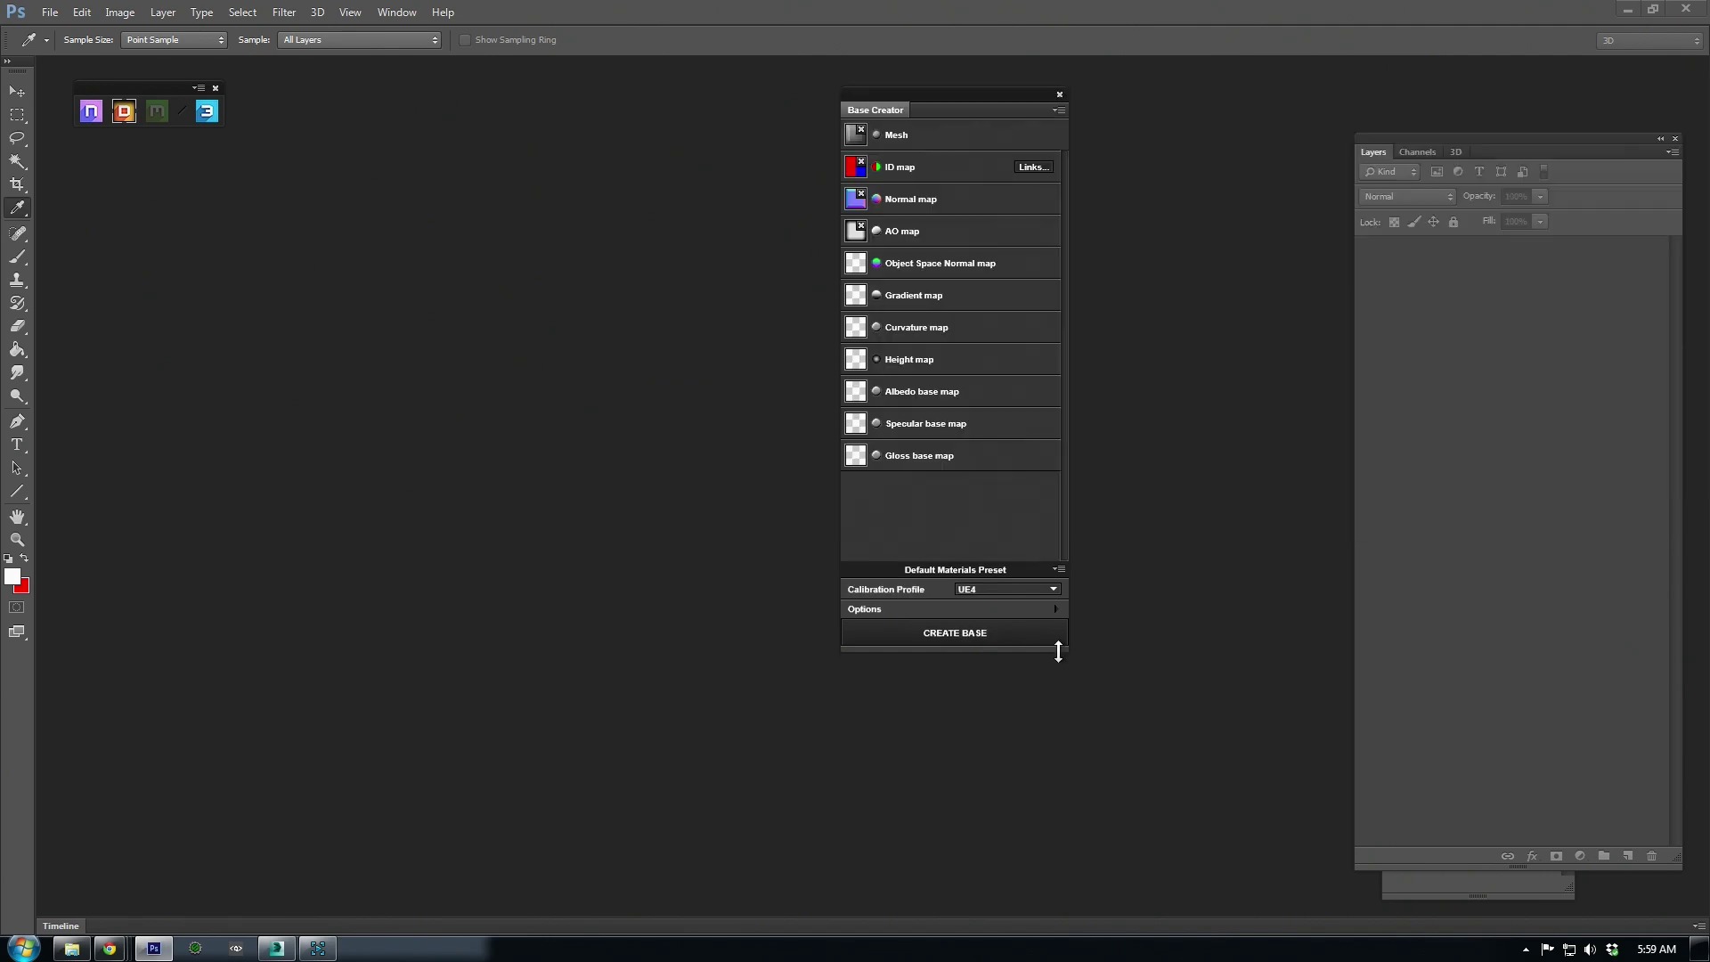
- Enlarge the Base Creator, review the calibration profiles and choose UE4
{"action": "left_click_drag", "start_coordinate": [1058, 651], "coordinate": [1058, 684]}
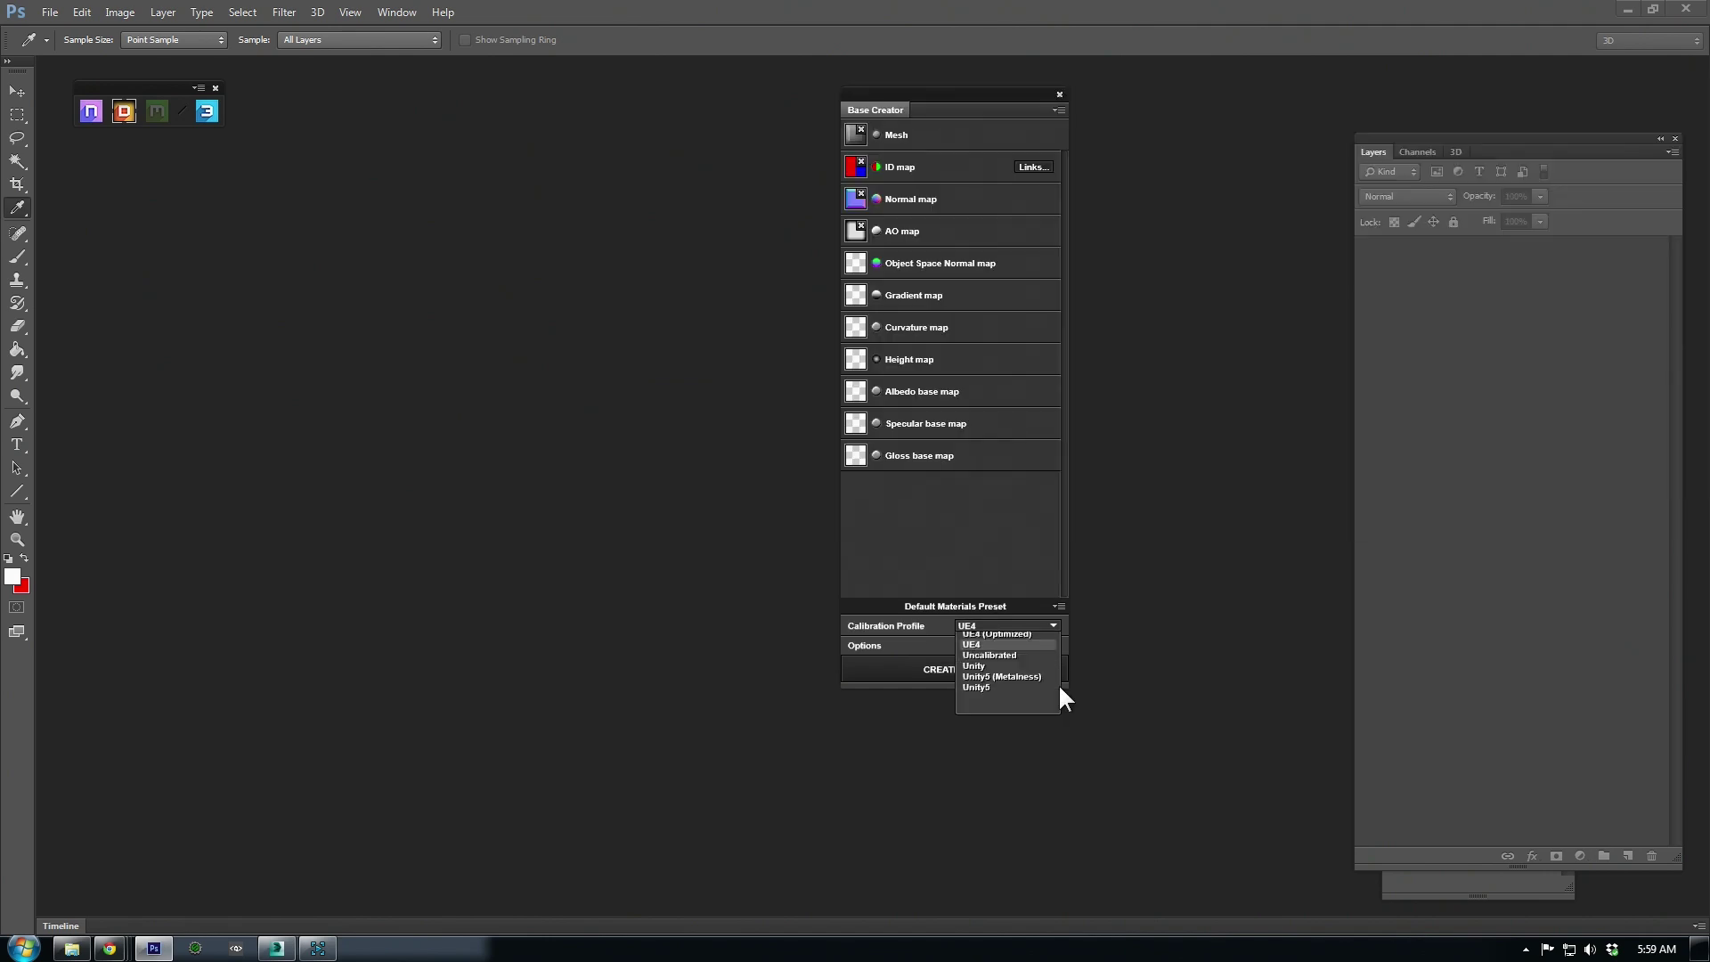
{"action": "left_click", "coordinate": [887, 643]}
{"action": "left_click", "coordinate": [982, 626]}
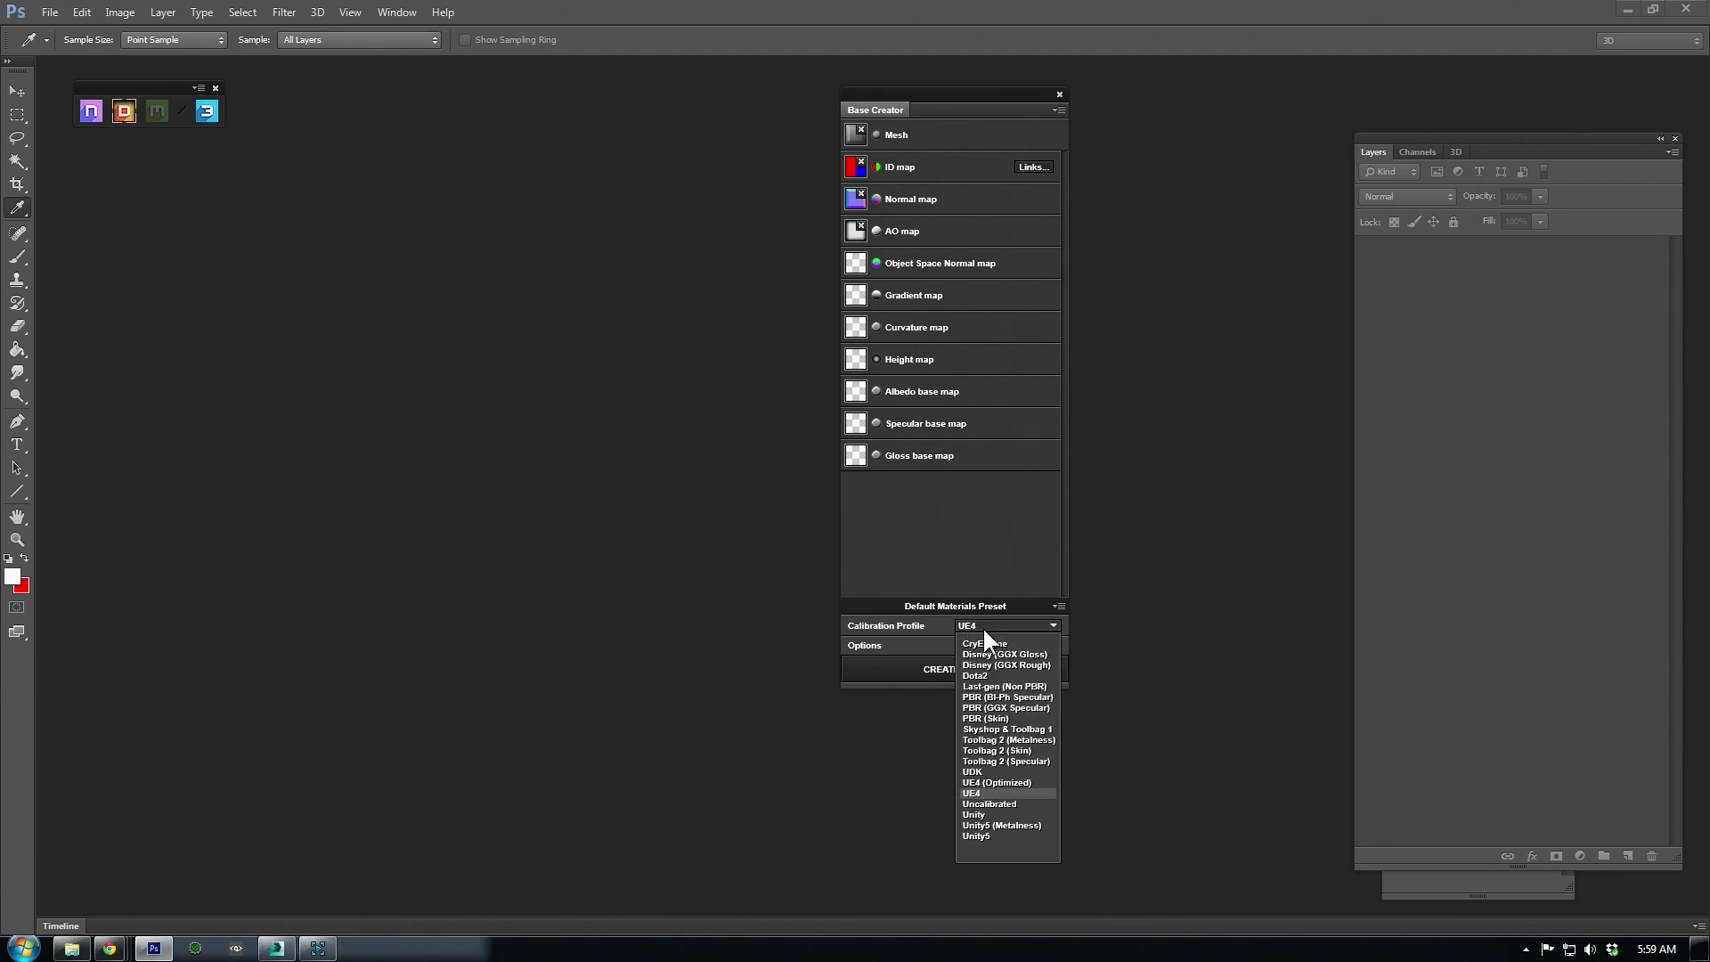
{"action": "left_click", "coordinate": [976, 793]}
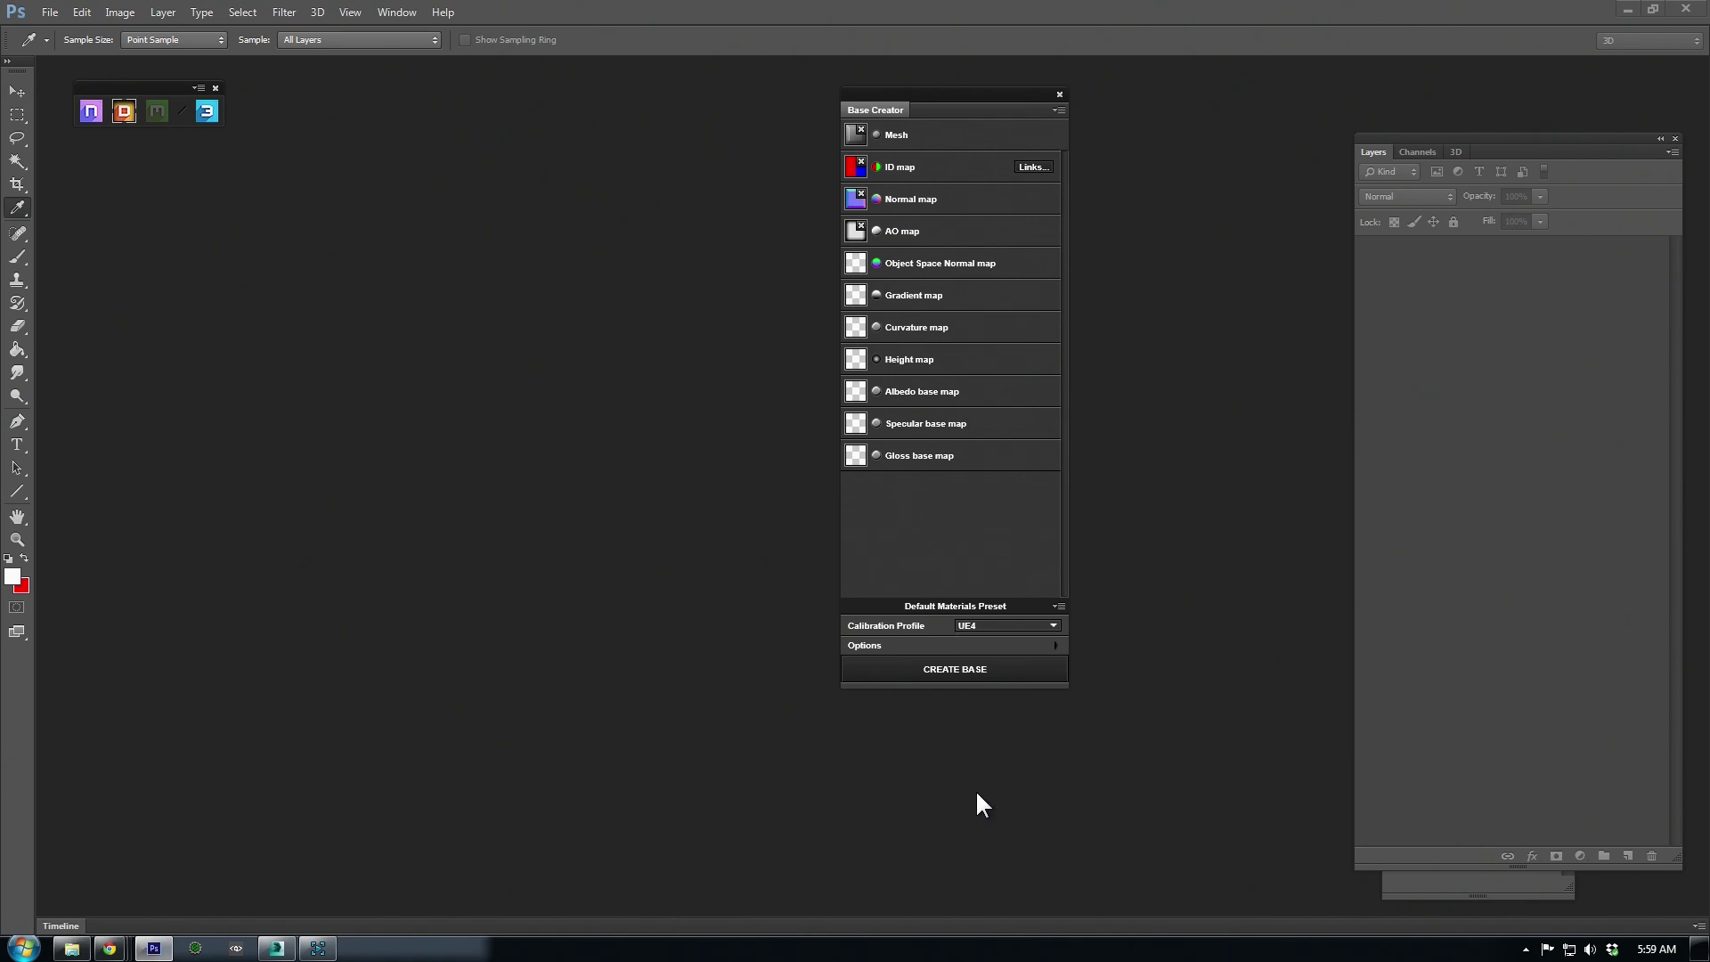
- Expand the base options, create the base project and move the AlbedoM layer palette aside
{"action": "left_click", "coordinate": [1055, 644]}
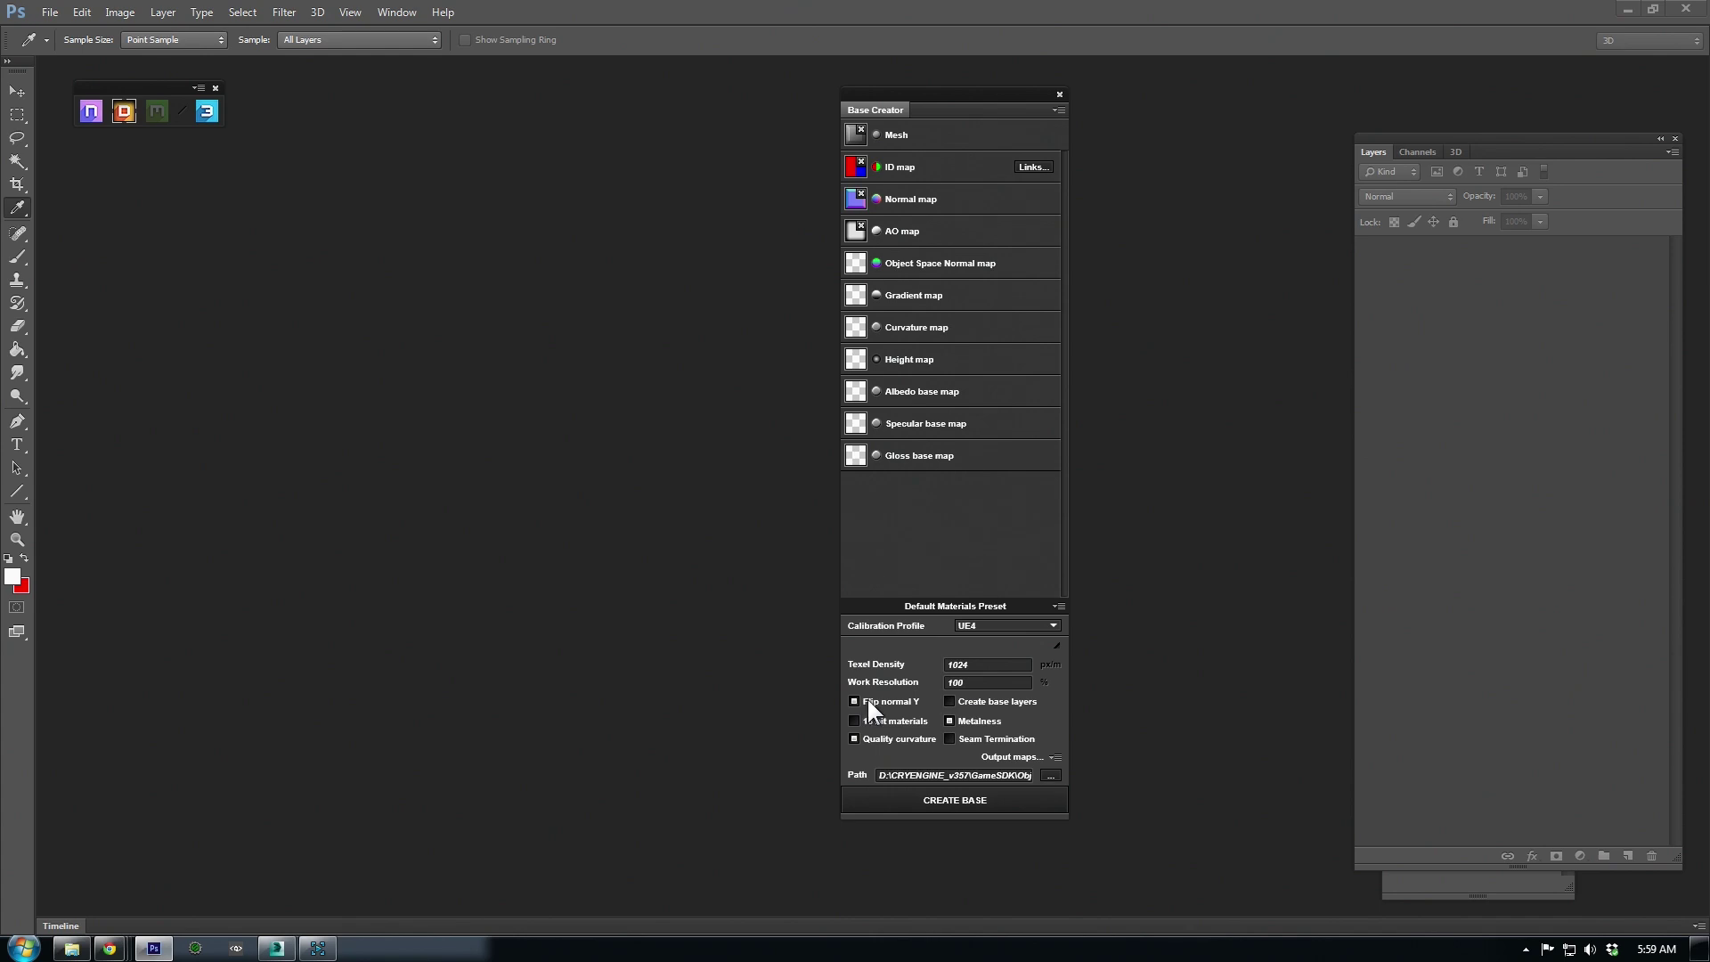
{"action": "left_click", "coordinate": [967, 802]}
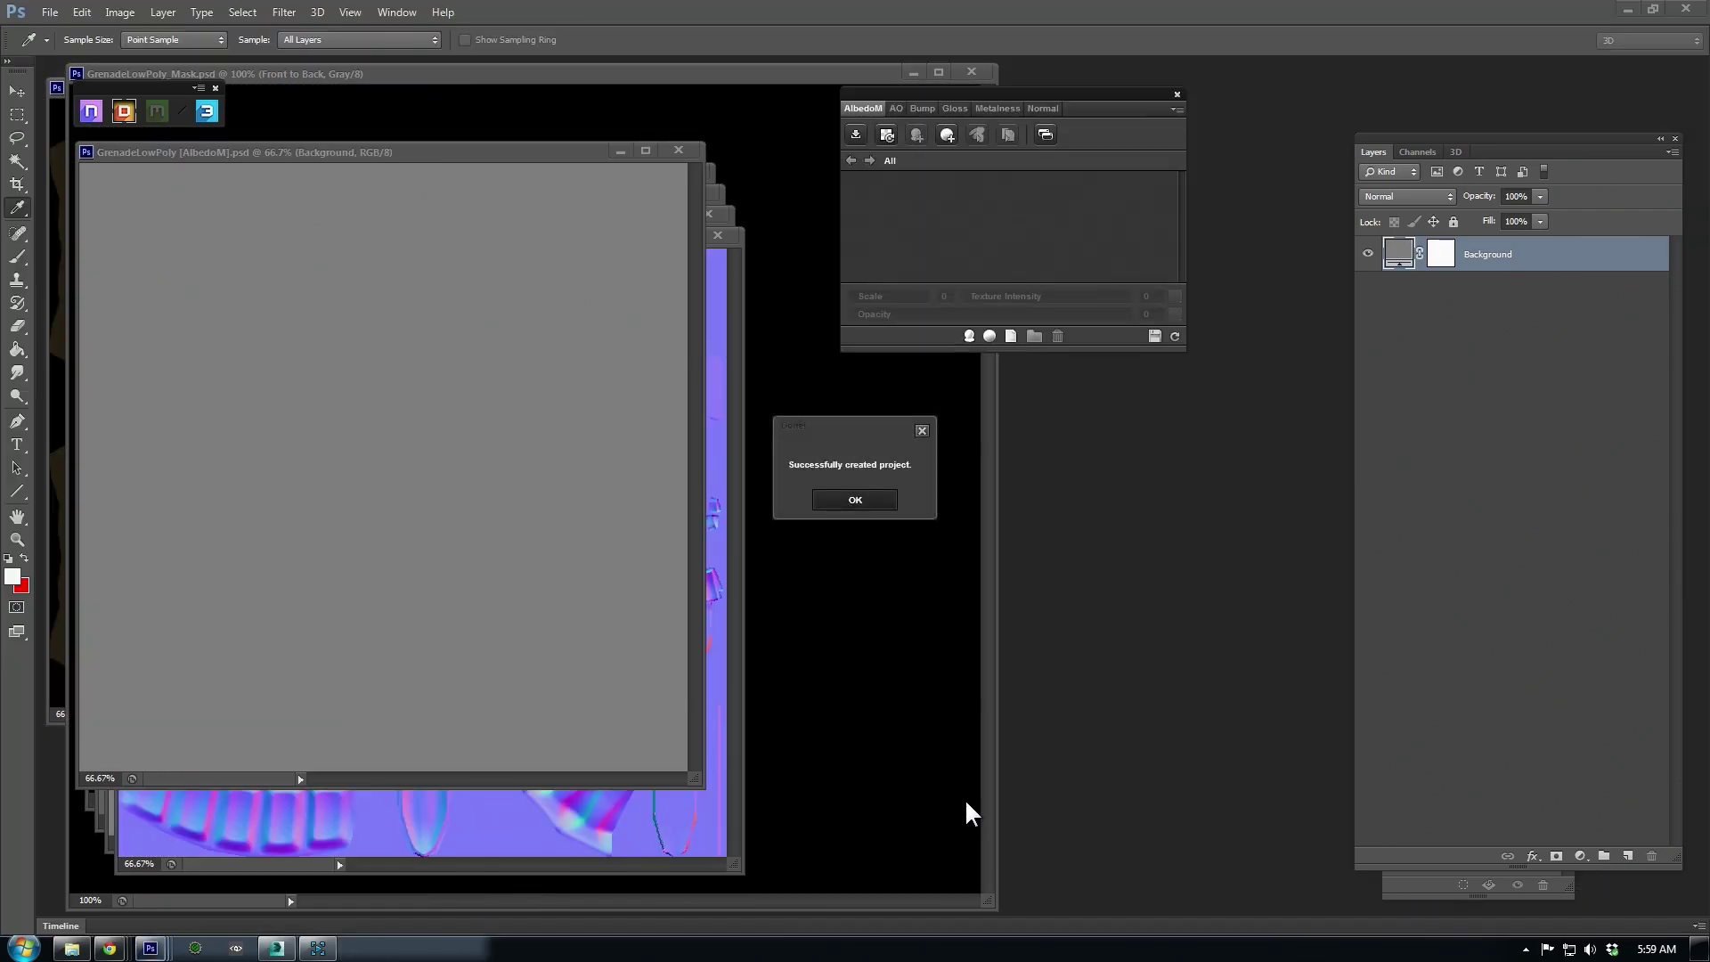
{"action": "left_click", "coordinate": [855, 499]}
{"action": "left_click_drag", "start_coordinate": [1088, 95], "coordinate": [1220, 97]}
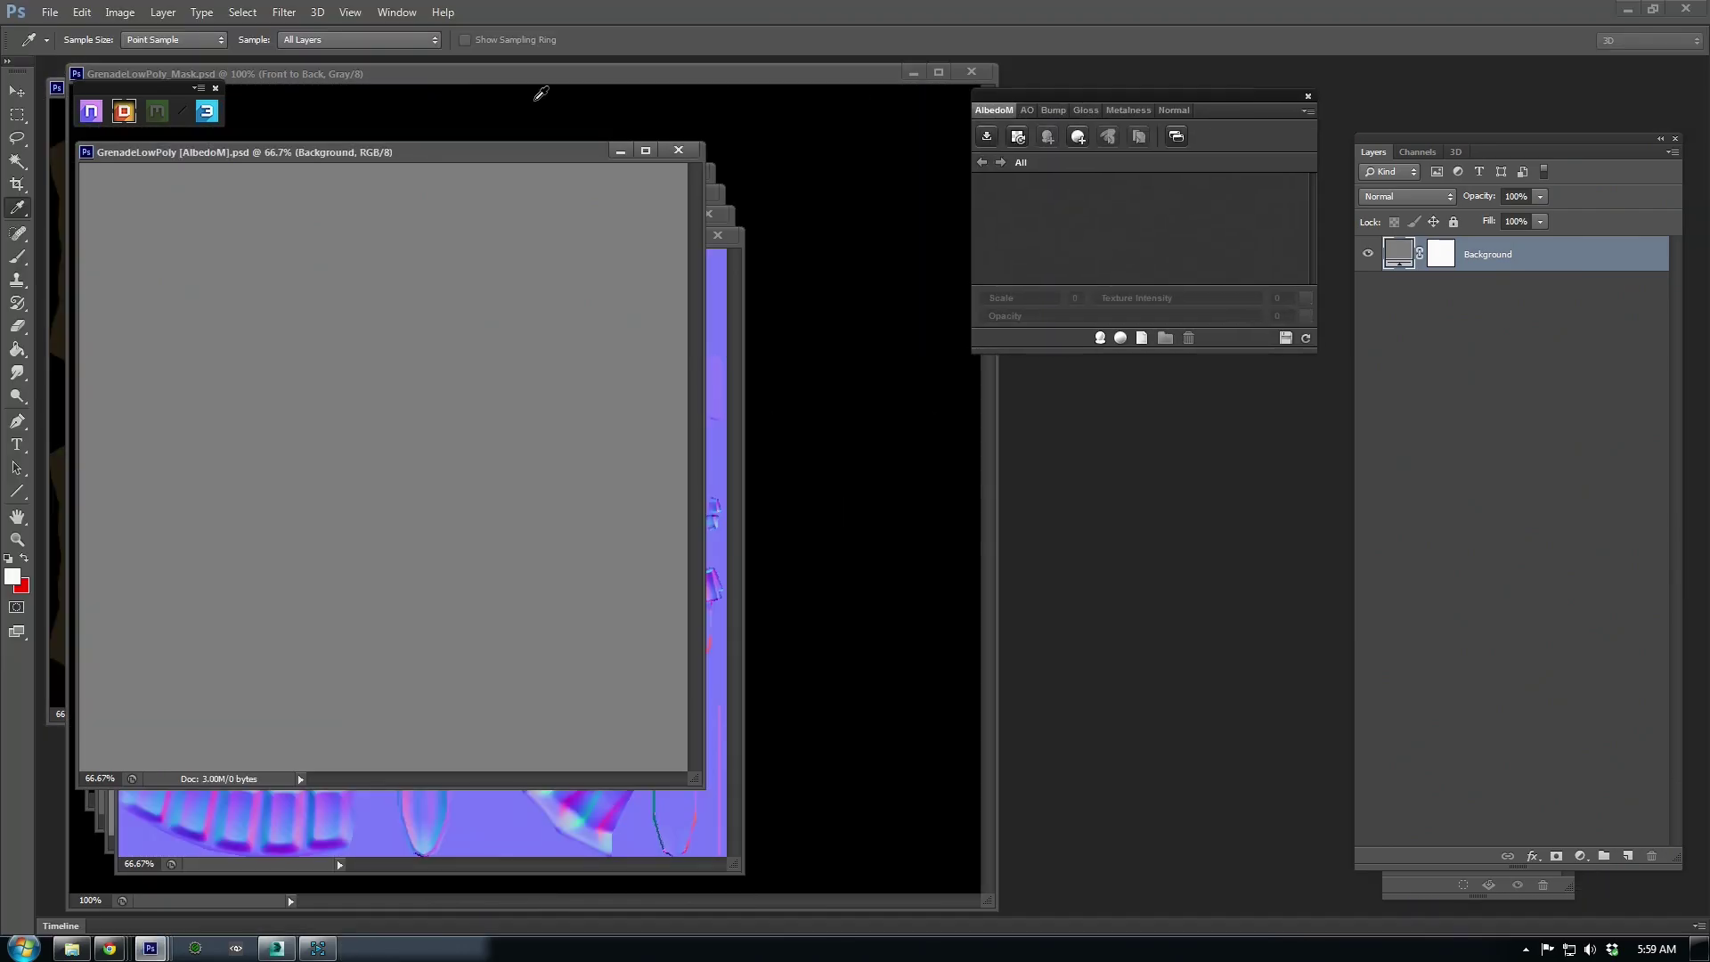
- Open the grenade in the 3DO preview and inspect the whole model
{"action": "left_click", "coordinate": [206, 111]}
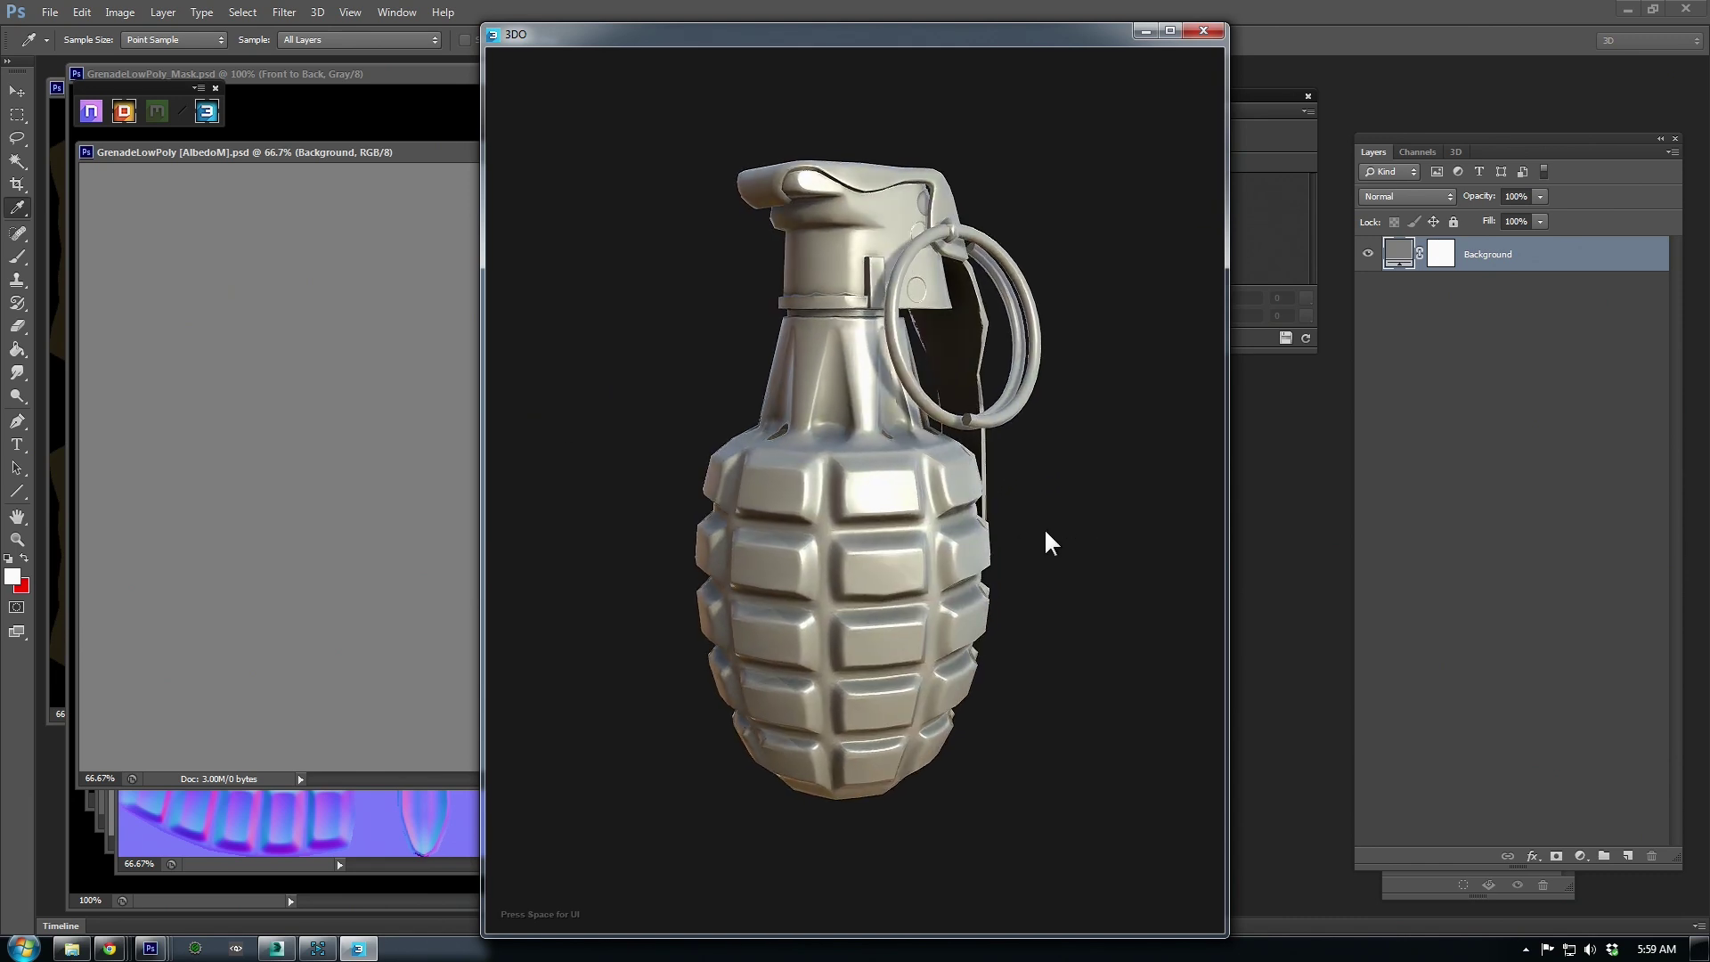
{"action": "scroll", "coordinate": [1082, 570], "scroll_direction": "down", "scroll_amount": 3}
{"action": "mouse_move", "coordinate": [1060, 588]}
{"action": "left_mouse_down", "text": "shift"}
{"action": "mouse_move", "coordinate": [837, 603]}
{"action": "mouse_move", "coordinate": [1043, 601]}
{"action": "left_mouse_up", "text": "shift"}
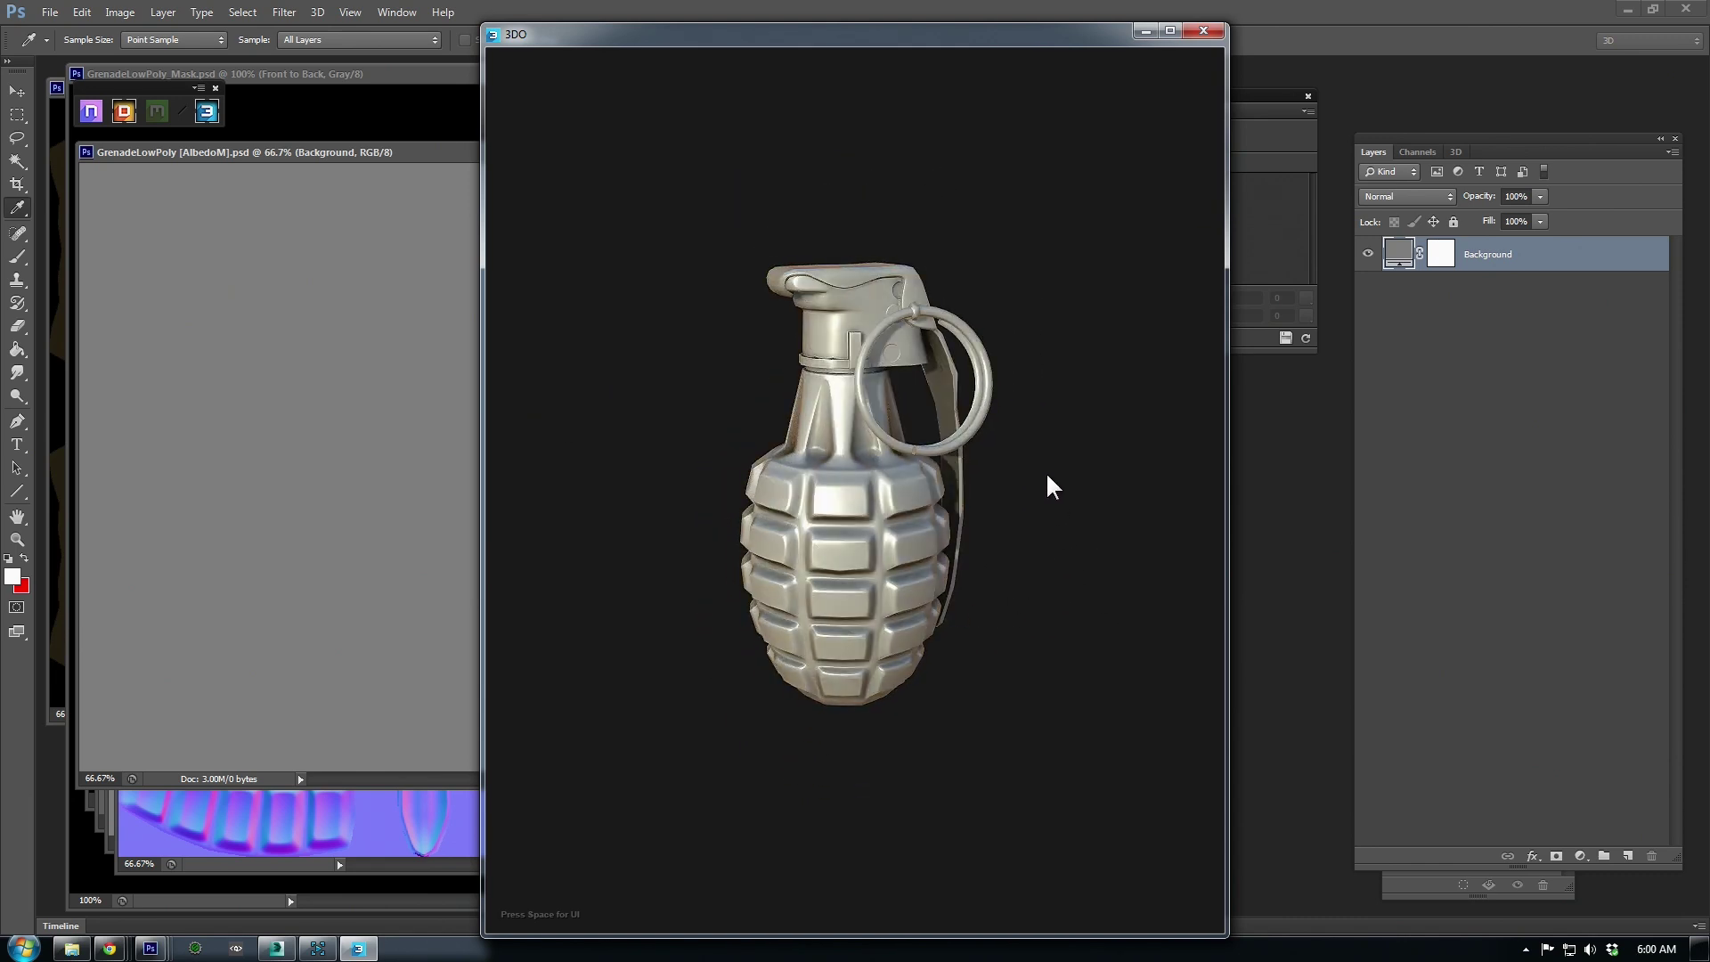
{"action": "right_click_drag", "start_coordinate": [1124, 595], "coordinate": [1064, 527]}
- Show the 3DO settings, try each image-based reflection environment on the grenade and choose the second one
{"action": "key", "text": "space"}
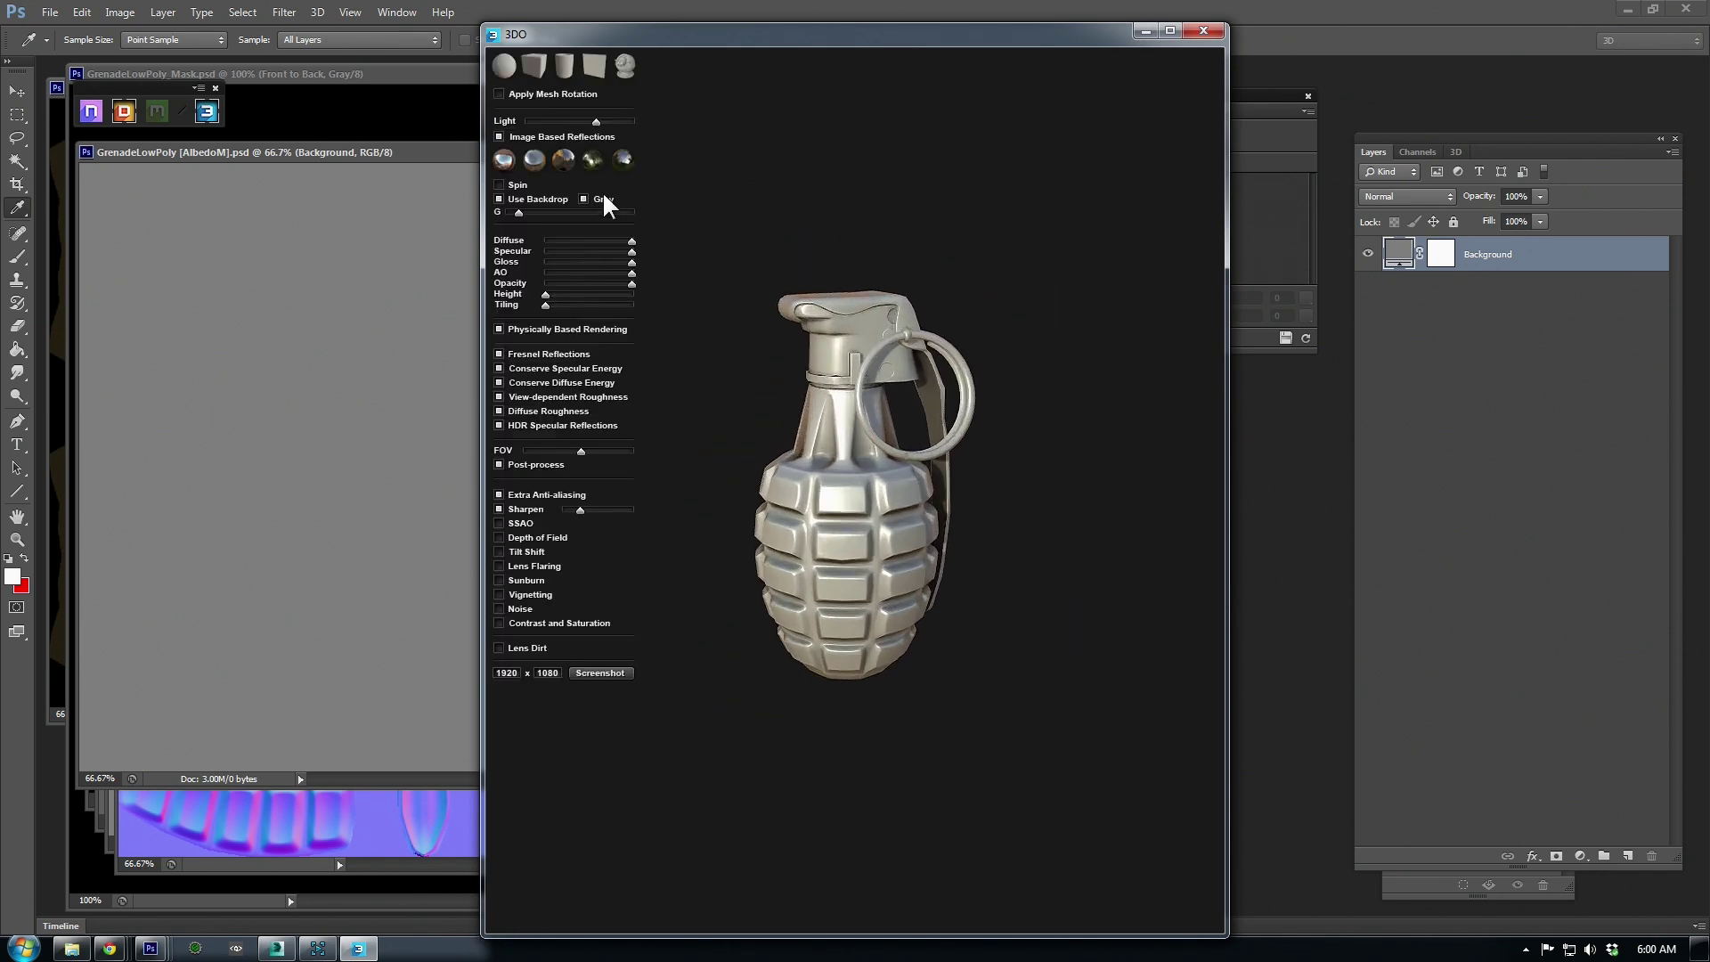
{"action": "left_click", "coordinate": [505, 161]}
{"action": "left_click", "coordinate": [527, 163]}
{"action": "left_click", "coordinate": [562, 162]}
{"action": "left_click", "coordinate": [592, 161]}
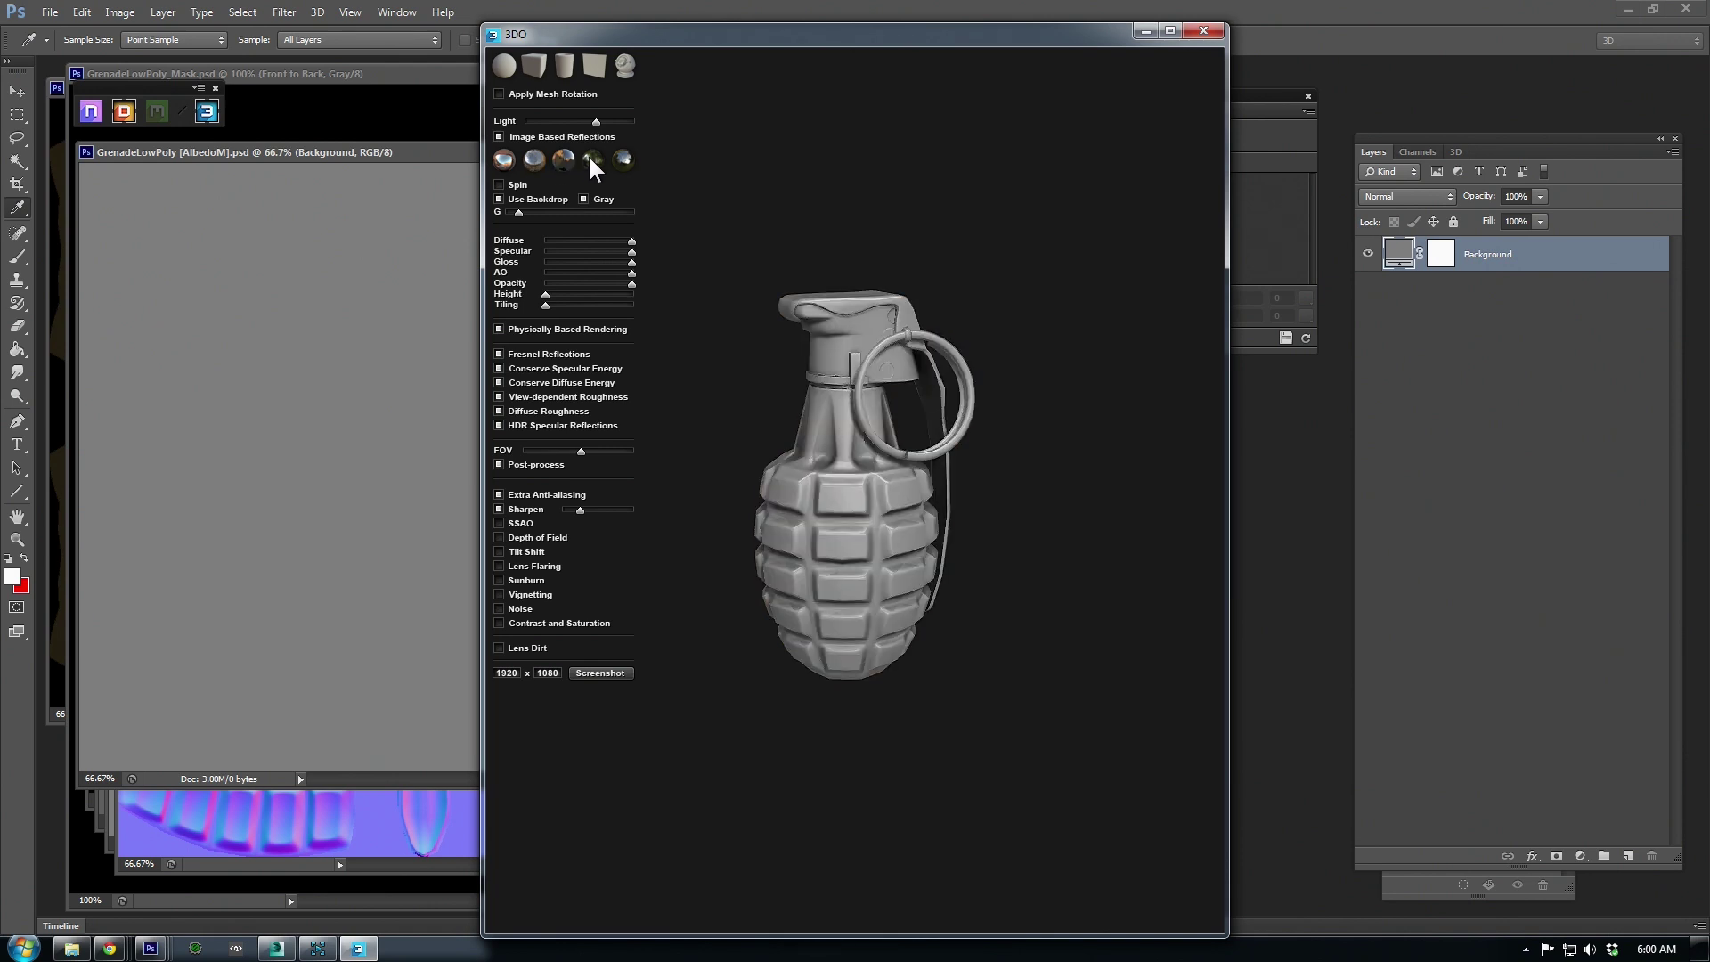
{"action": "left_click", "coordinate": [623, 160]}
{"action": "left_click", "coordinate": [534, 161]}
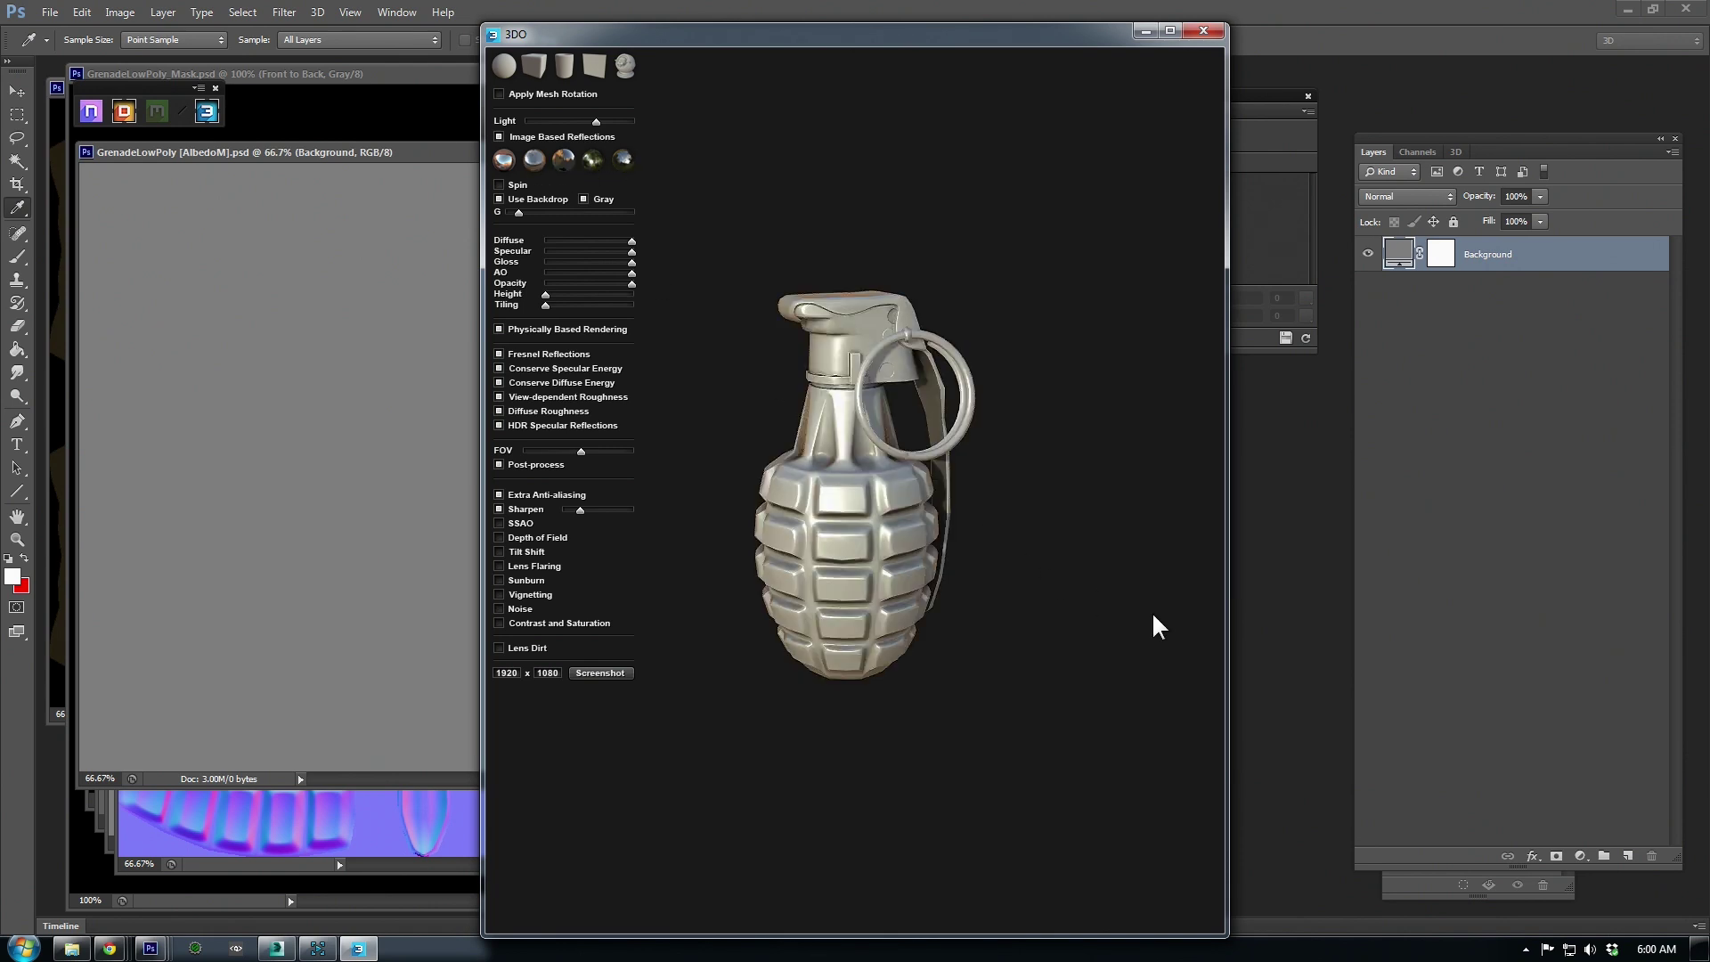
- Check the grenade's shading from a different angle and move the 3DO window away from the AlbedoM document
{"action": "right_click_drag", "start_coordinate": [1034, 625], "coordinate": [1171, 623]}
{"action": "left_click_drag", "start_coordinate": [1077, 588], "coordinate": [1035, 575]}
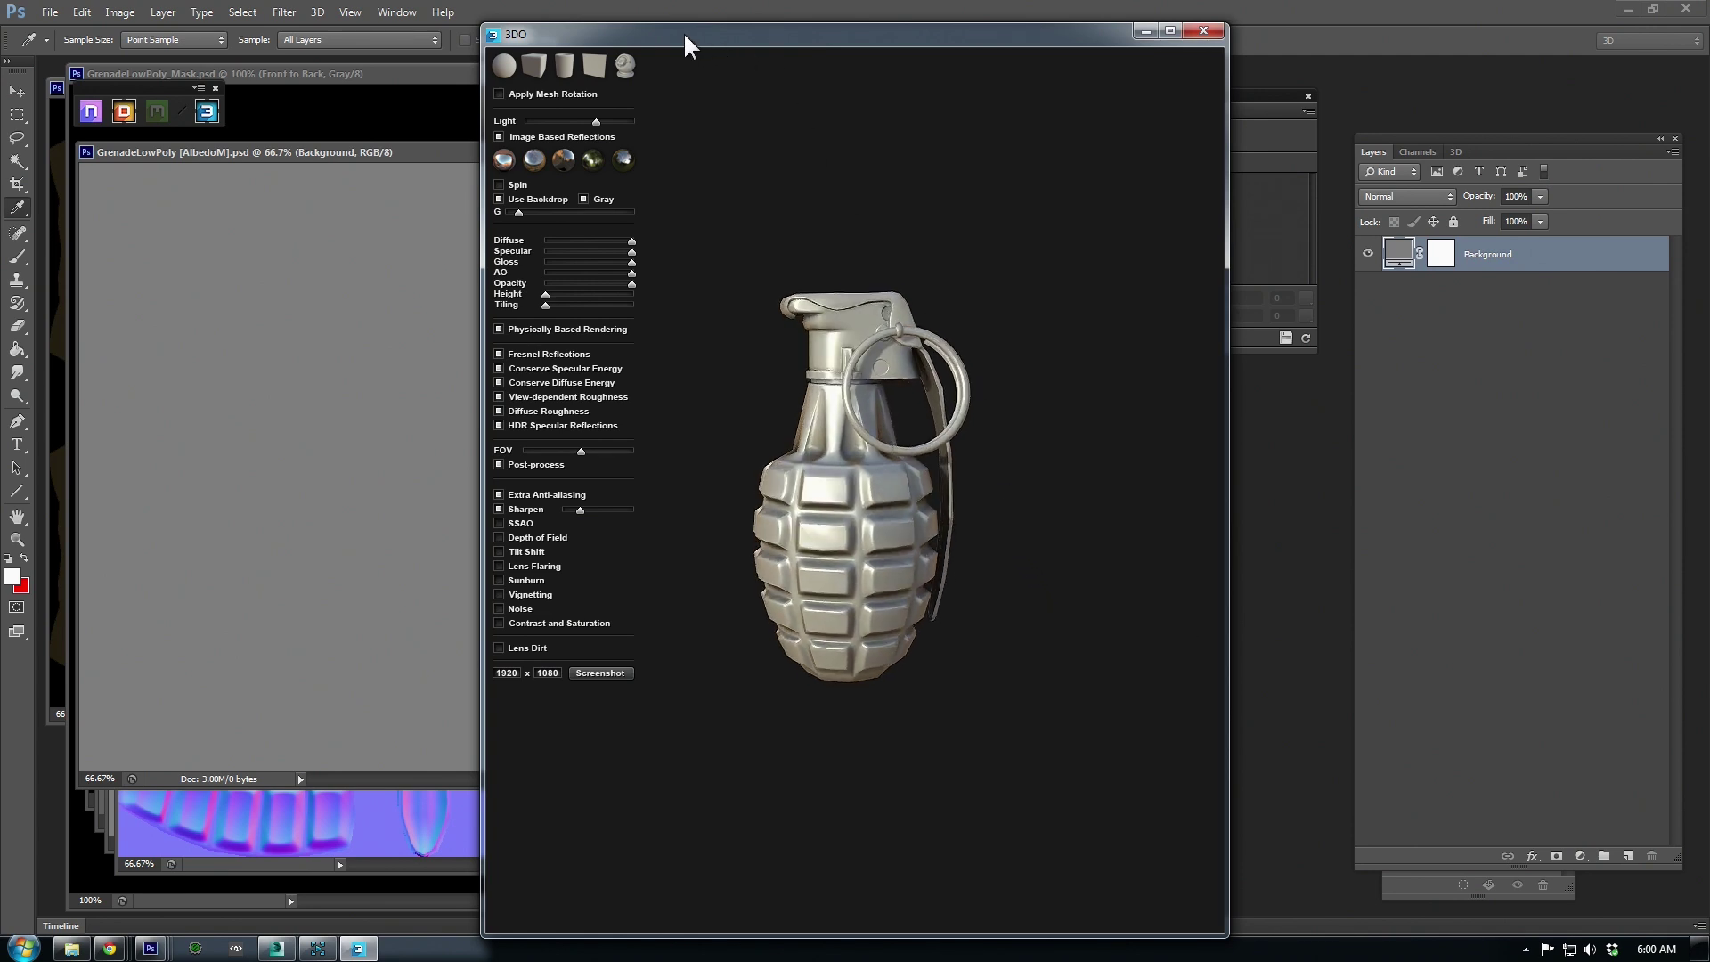
{"action": "left_click_drag", "start_coordinate": [651, 40], "coordinate": [849, 42]}
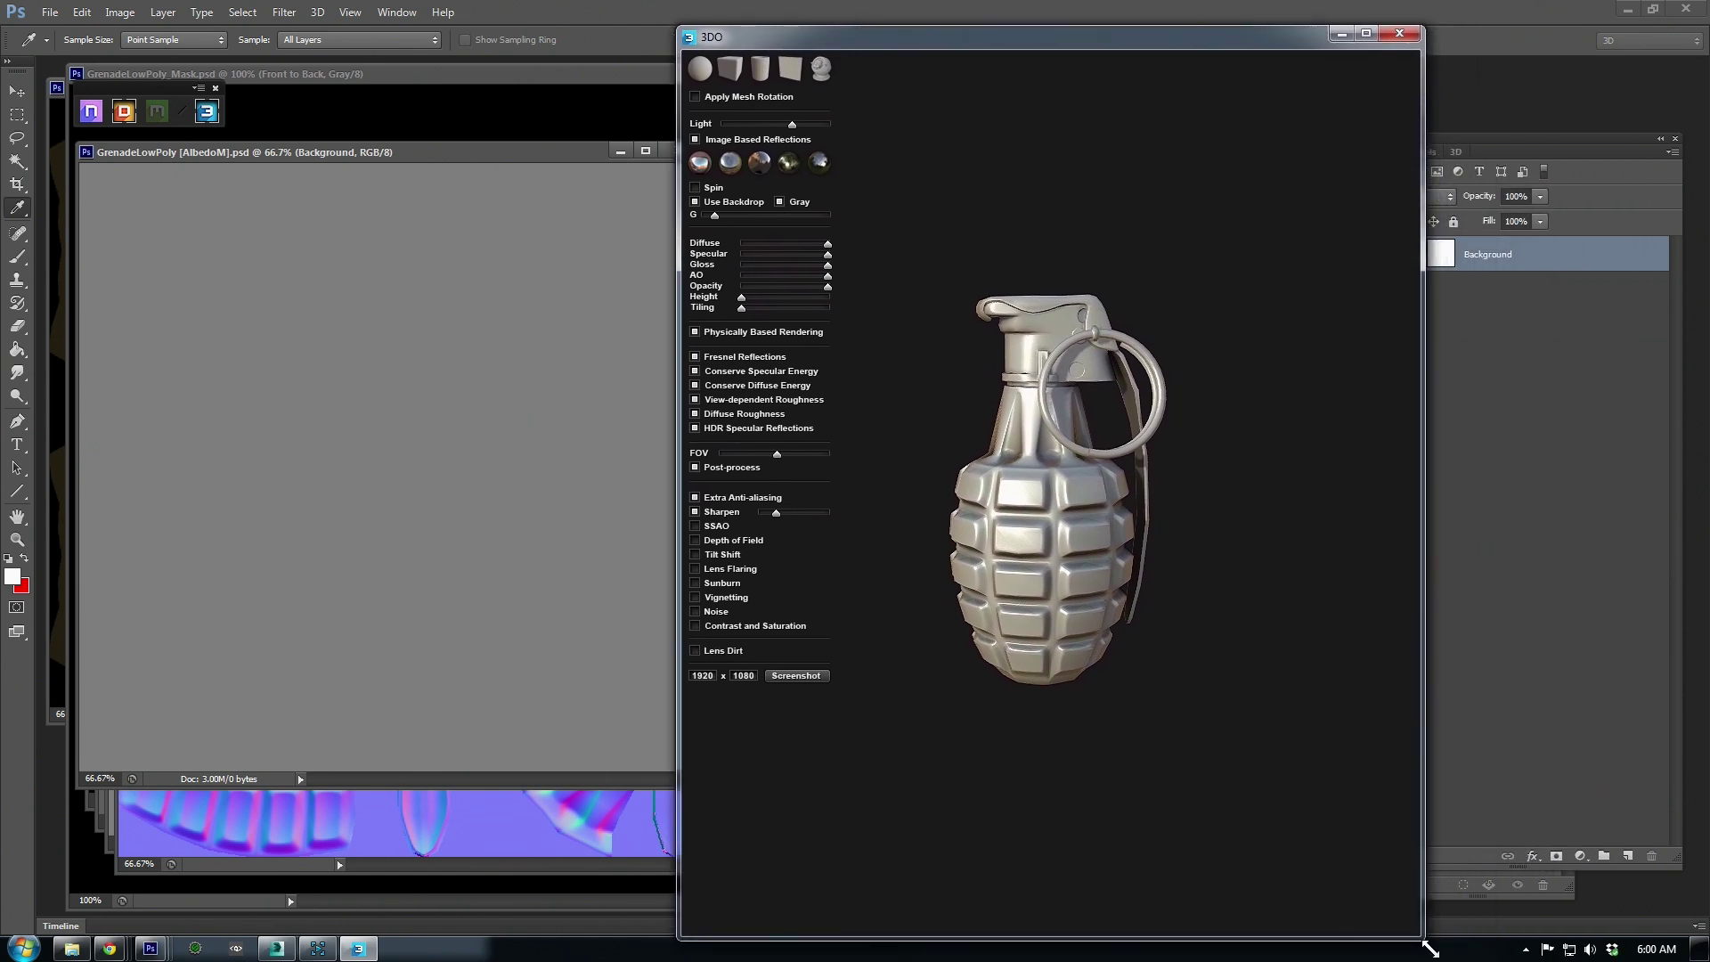
- Shrink the 3DO window, hide its settings and move it and the AlbedoM layer palette clear of the document
{"action": "left_click_drag", "start_coordinate": [1429, 949], "coordinate": [1204, 694]}
{"action": "key", "text": "space"}
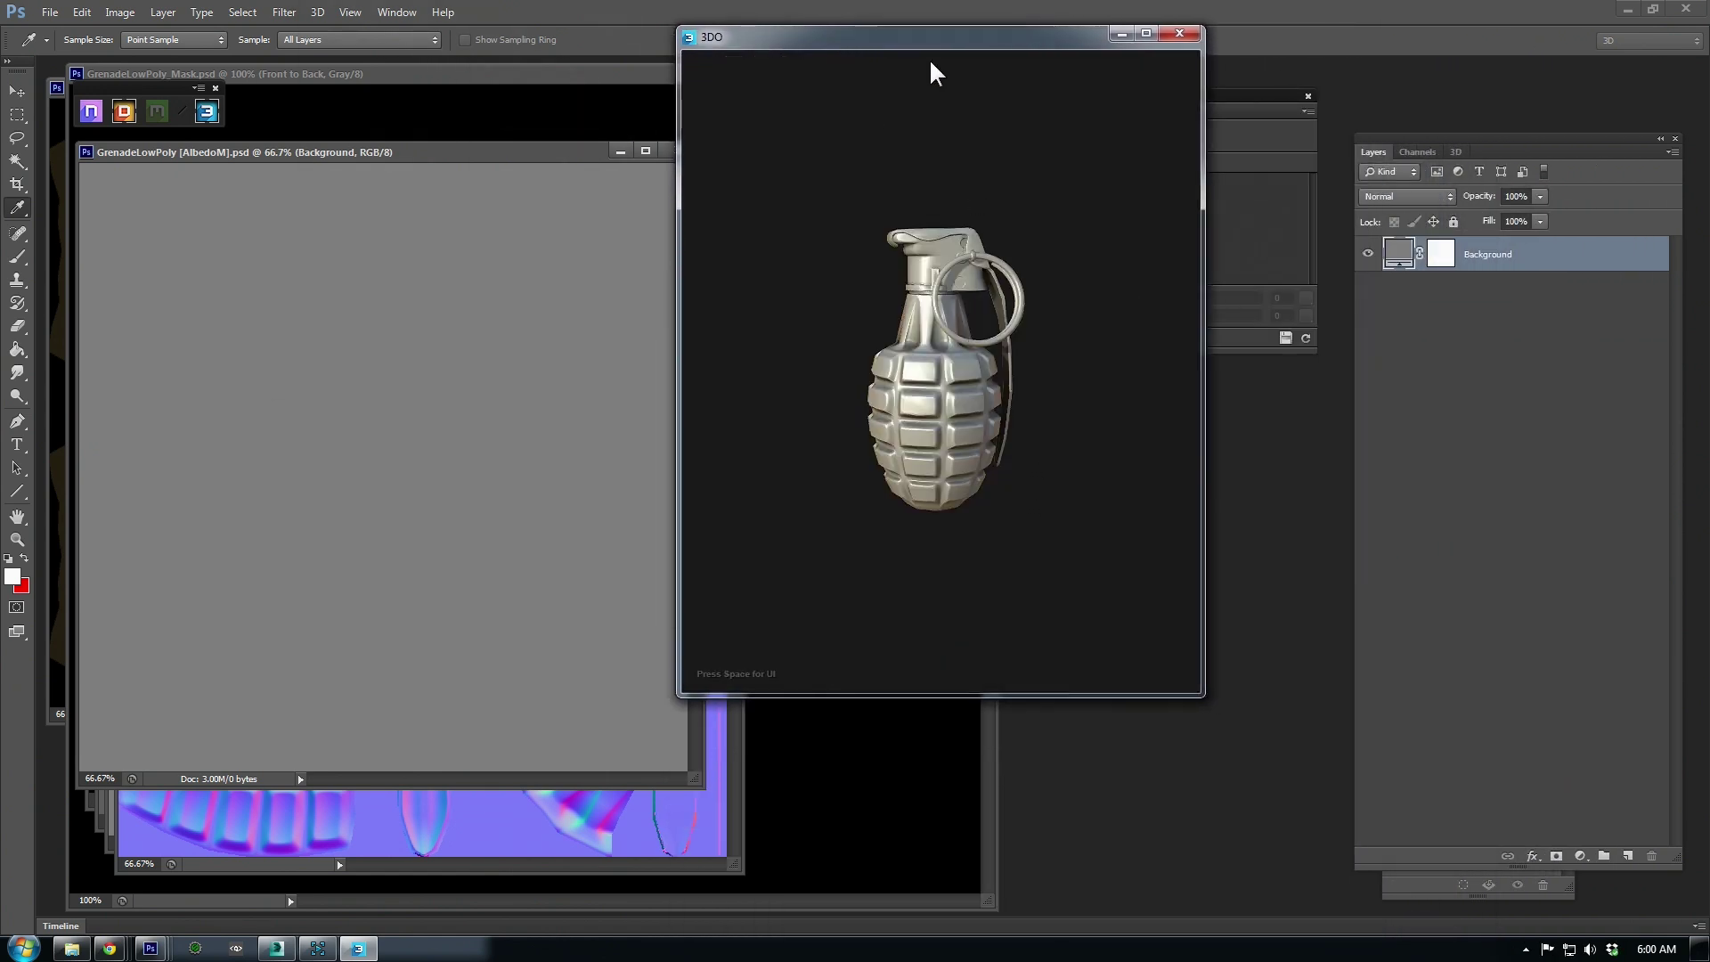
{"action": "left_click_drag", "start_coordinate": [930, 64], "coordinate": [1398, 342]}
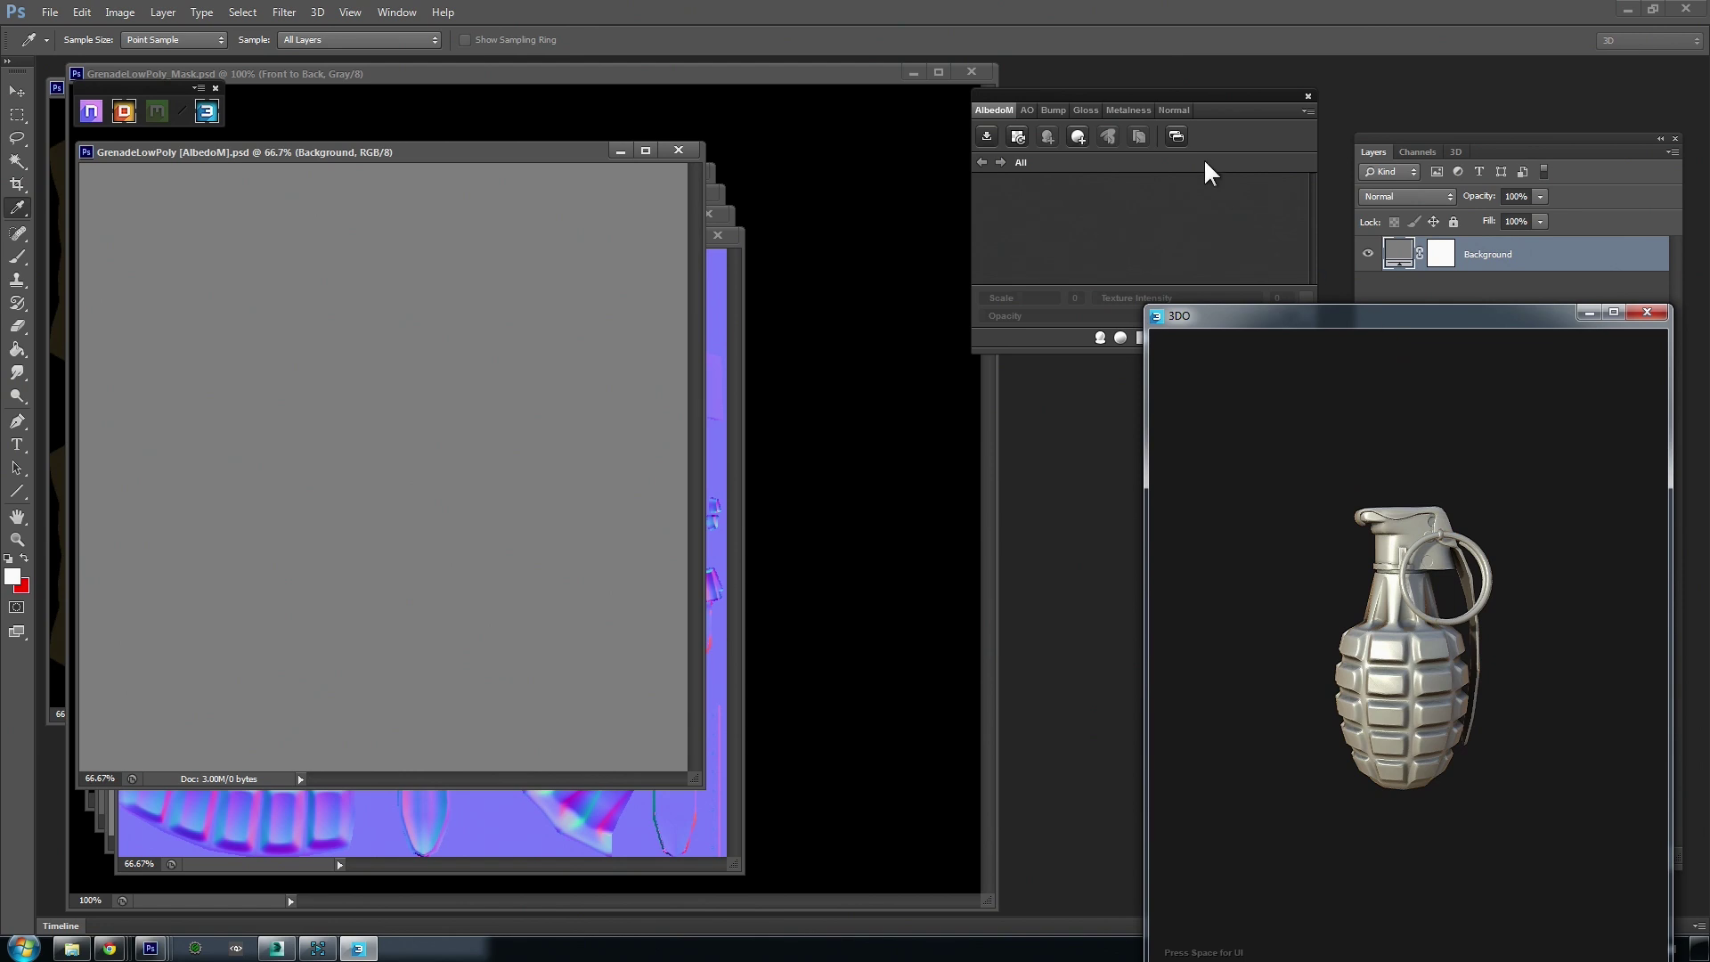
{"action": "left_click_drag", "start_coordinate": [1208, 108], "coordinate": [1104, 79]}
- Create a new document with the grenade reference photo and show it at 25% zoom
{"action": "left_click", "coordinate": [50, 12]}
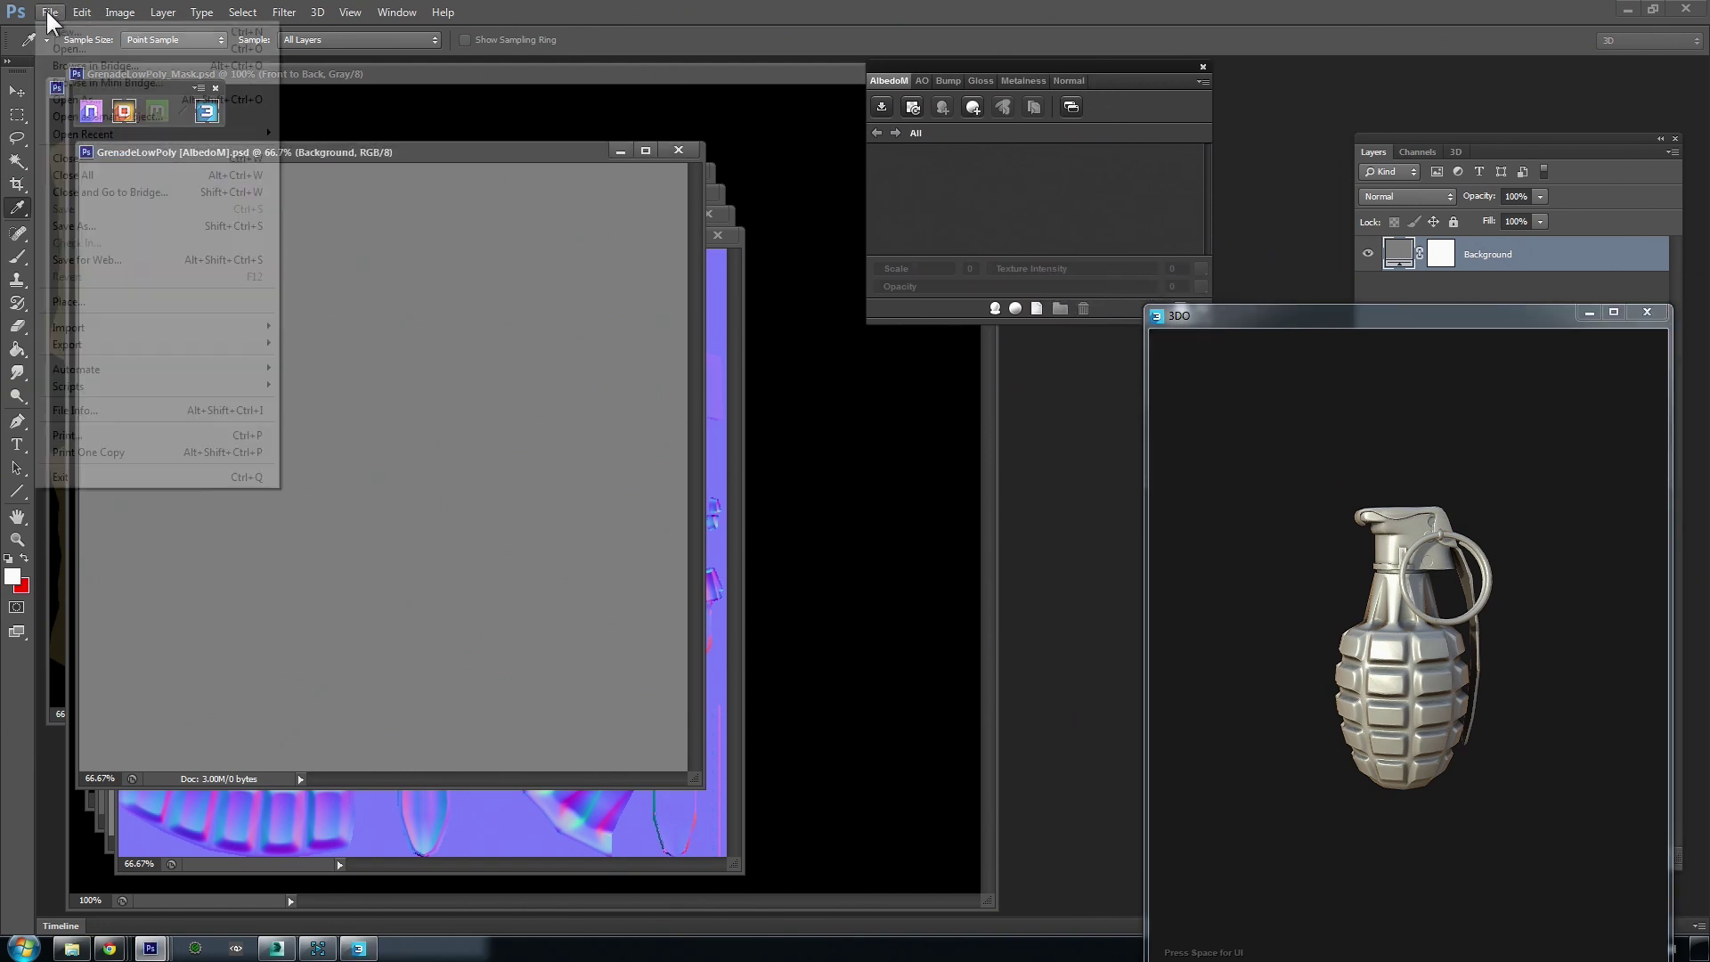
{"action": "left_click", "coordinate": [57, 50]}
{"action": "double_click", "coordinate": [846, 274]}
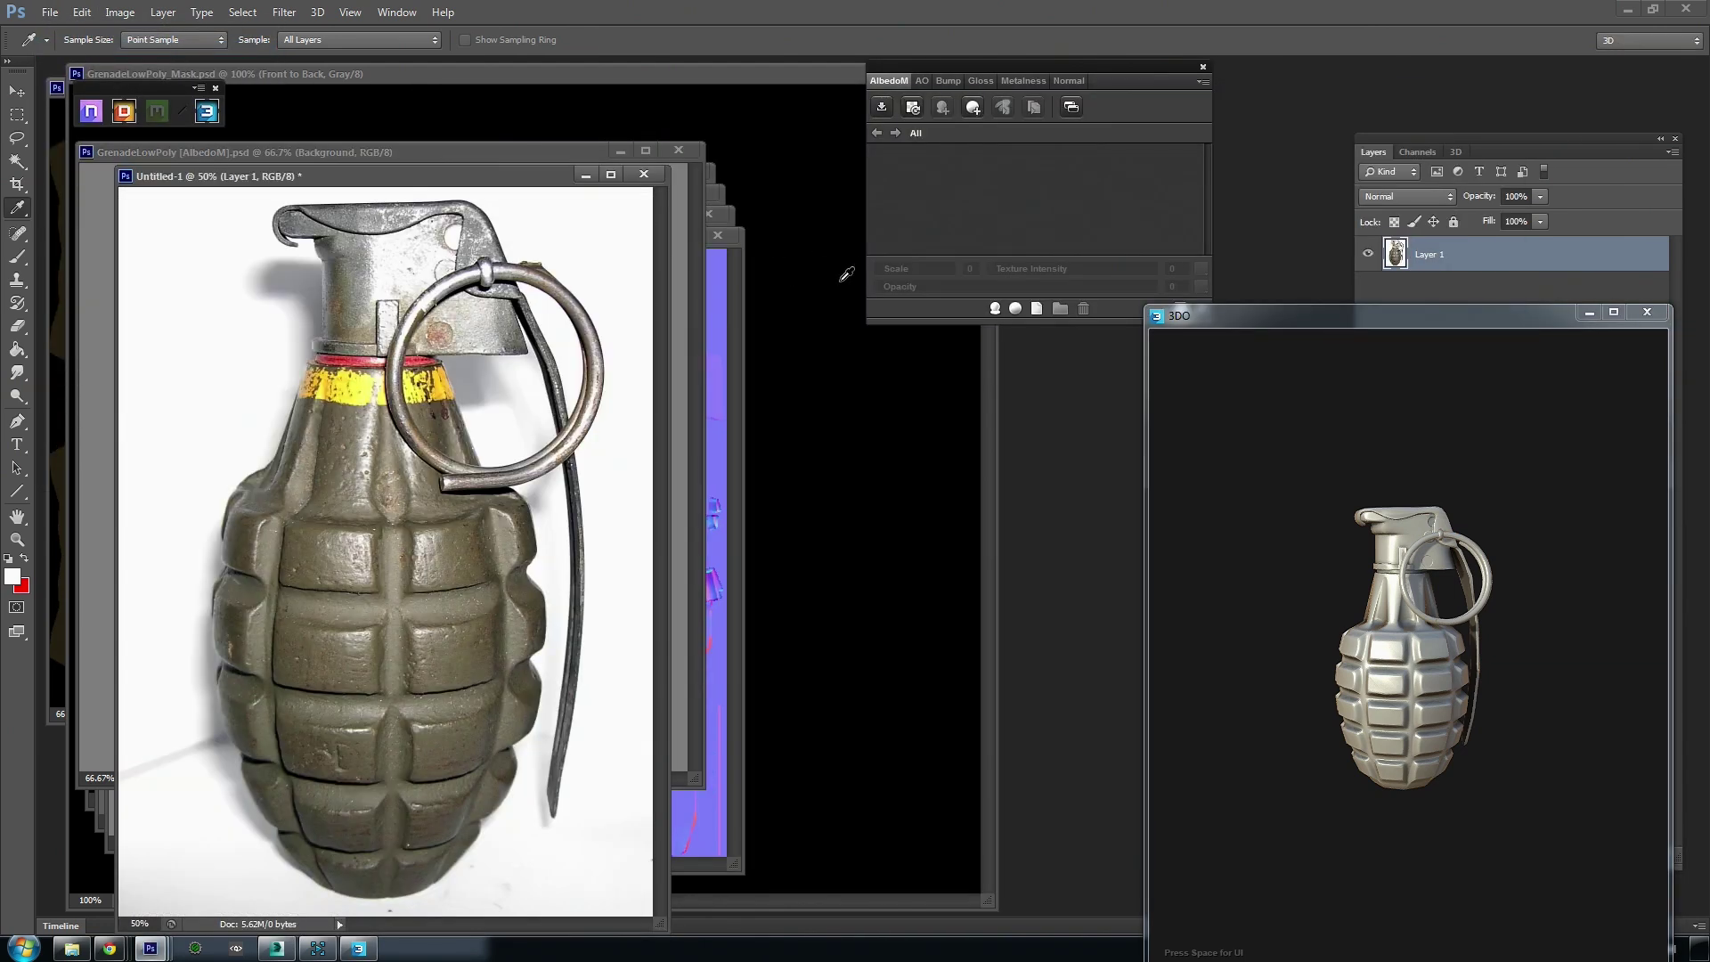
{"action": "key", "text": "z"}
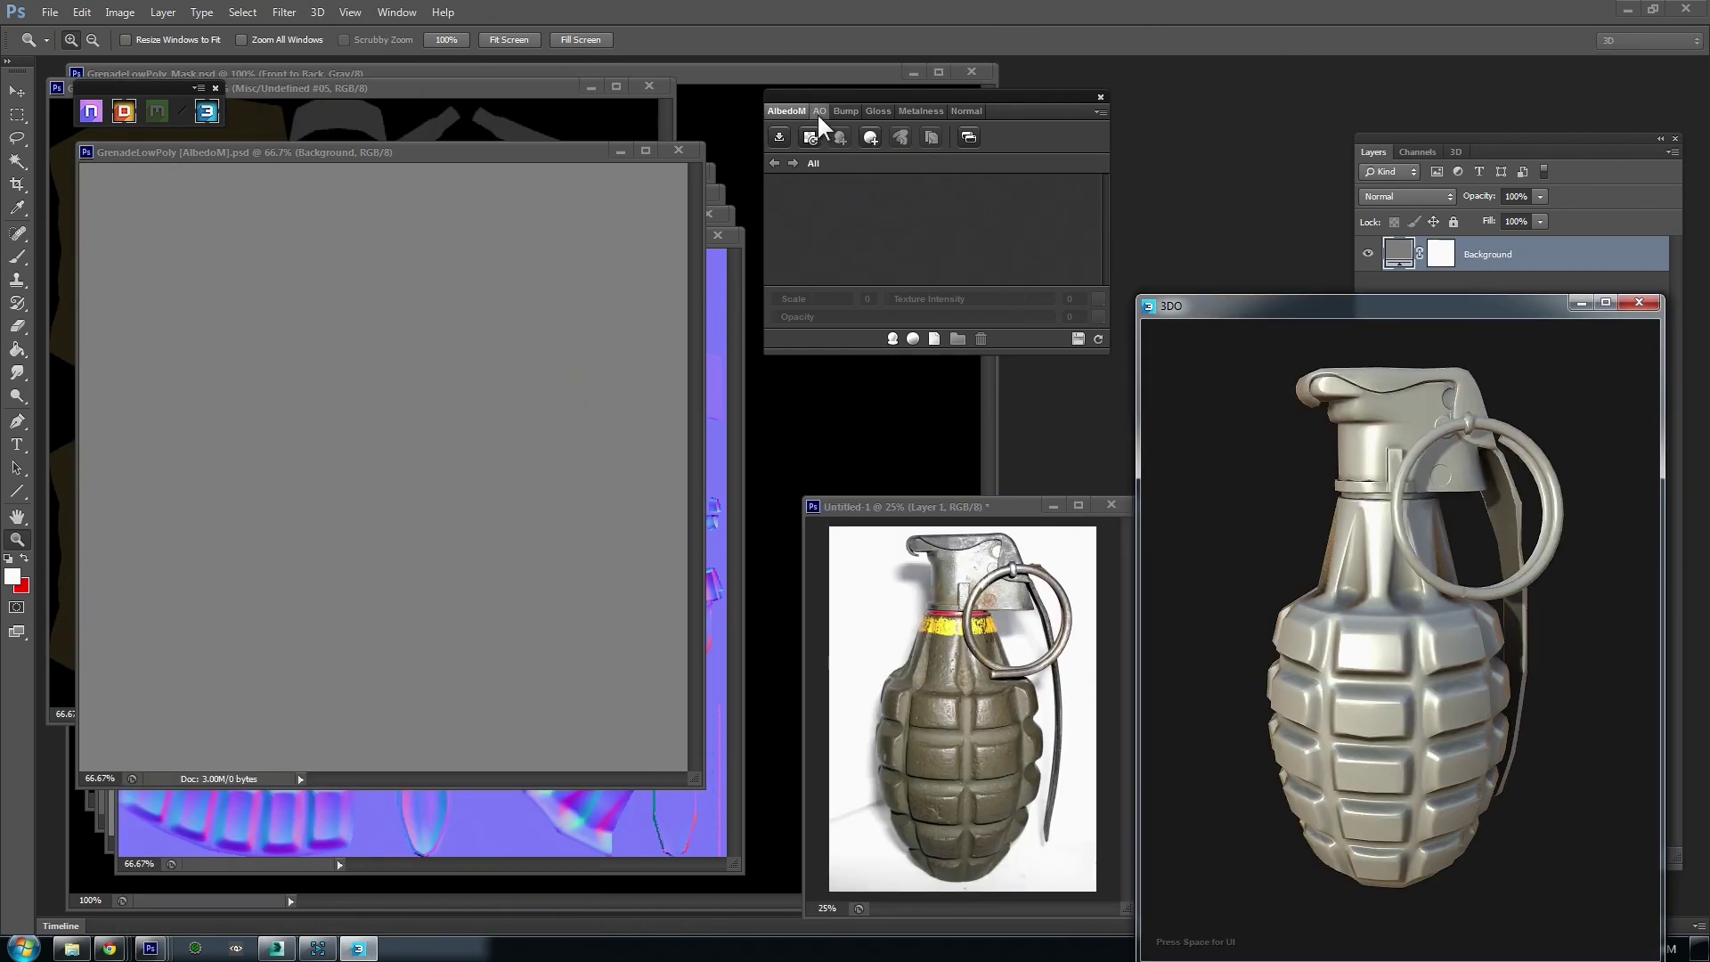
- Add the Dull Aluminum material from the stock base Metal category with surface textures enabled
{"action": "left_click", "coordinate": [893, 338]}
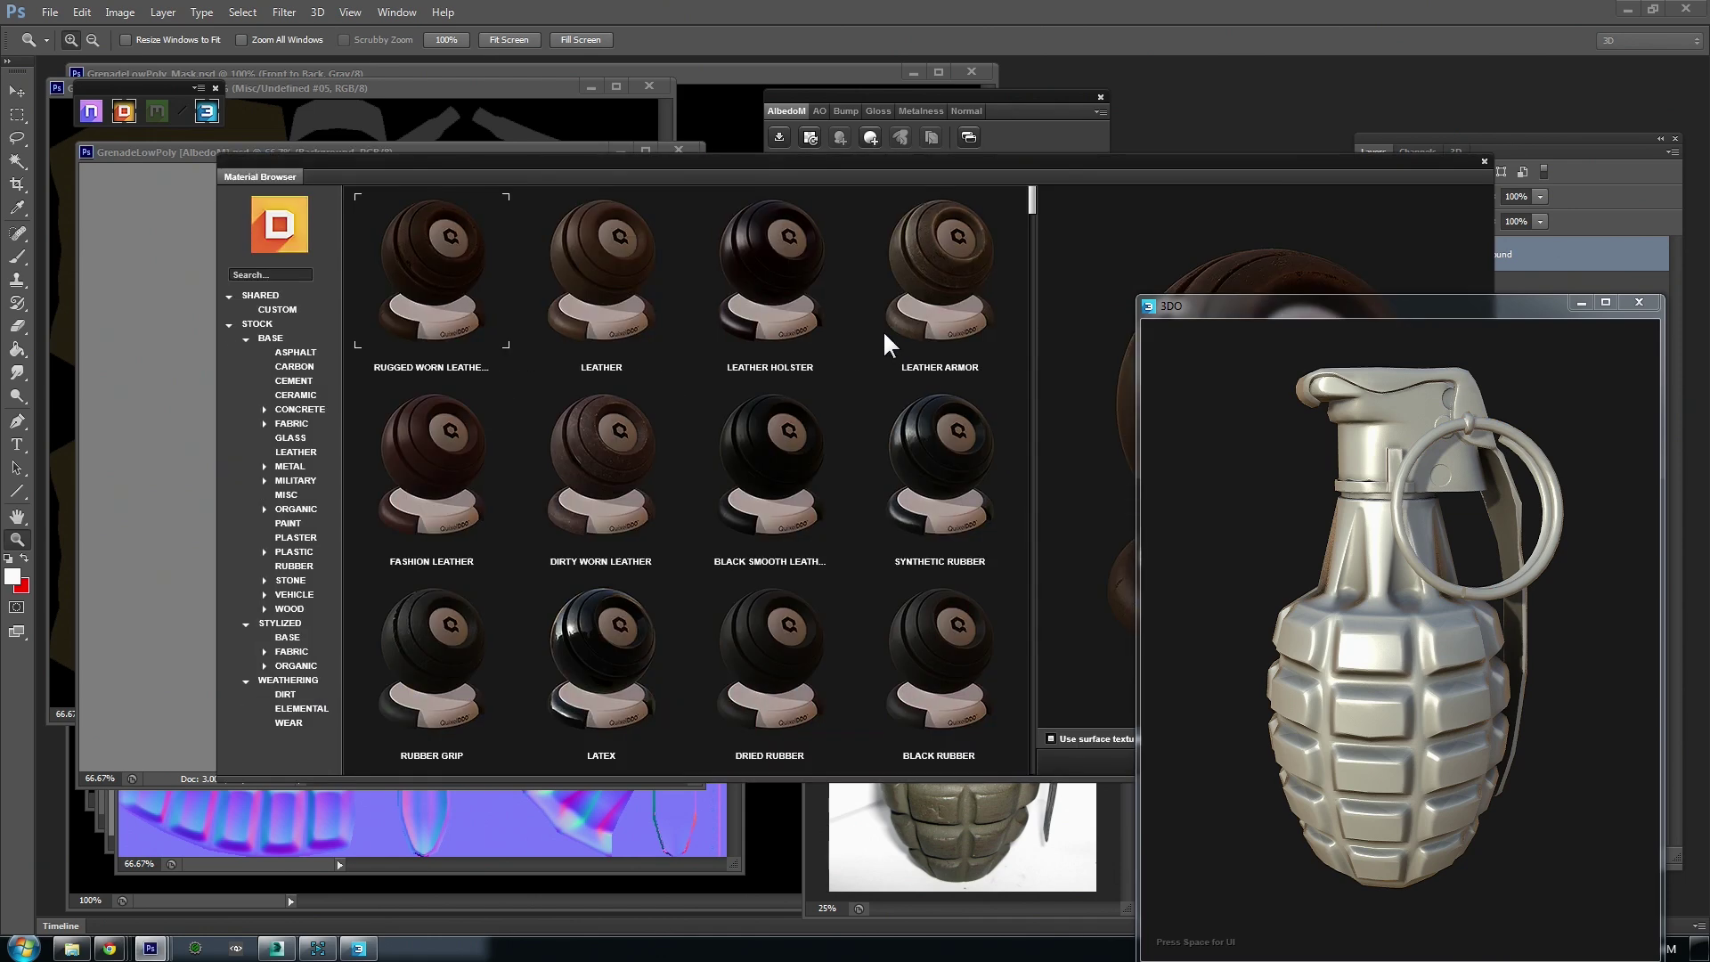
{"action": "left_click_drag", "start_coordinate": [1217, 308], "coordinate": [1301, 797]}
{"action": "left_click_drag", "start_coordinate": [1046, 174], "coordinate": [1050, 110]}
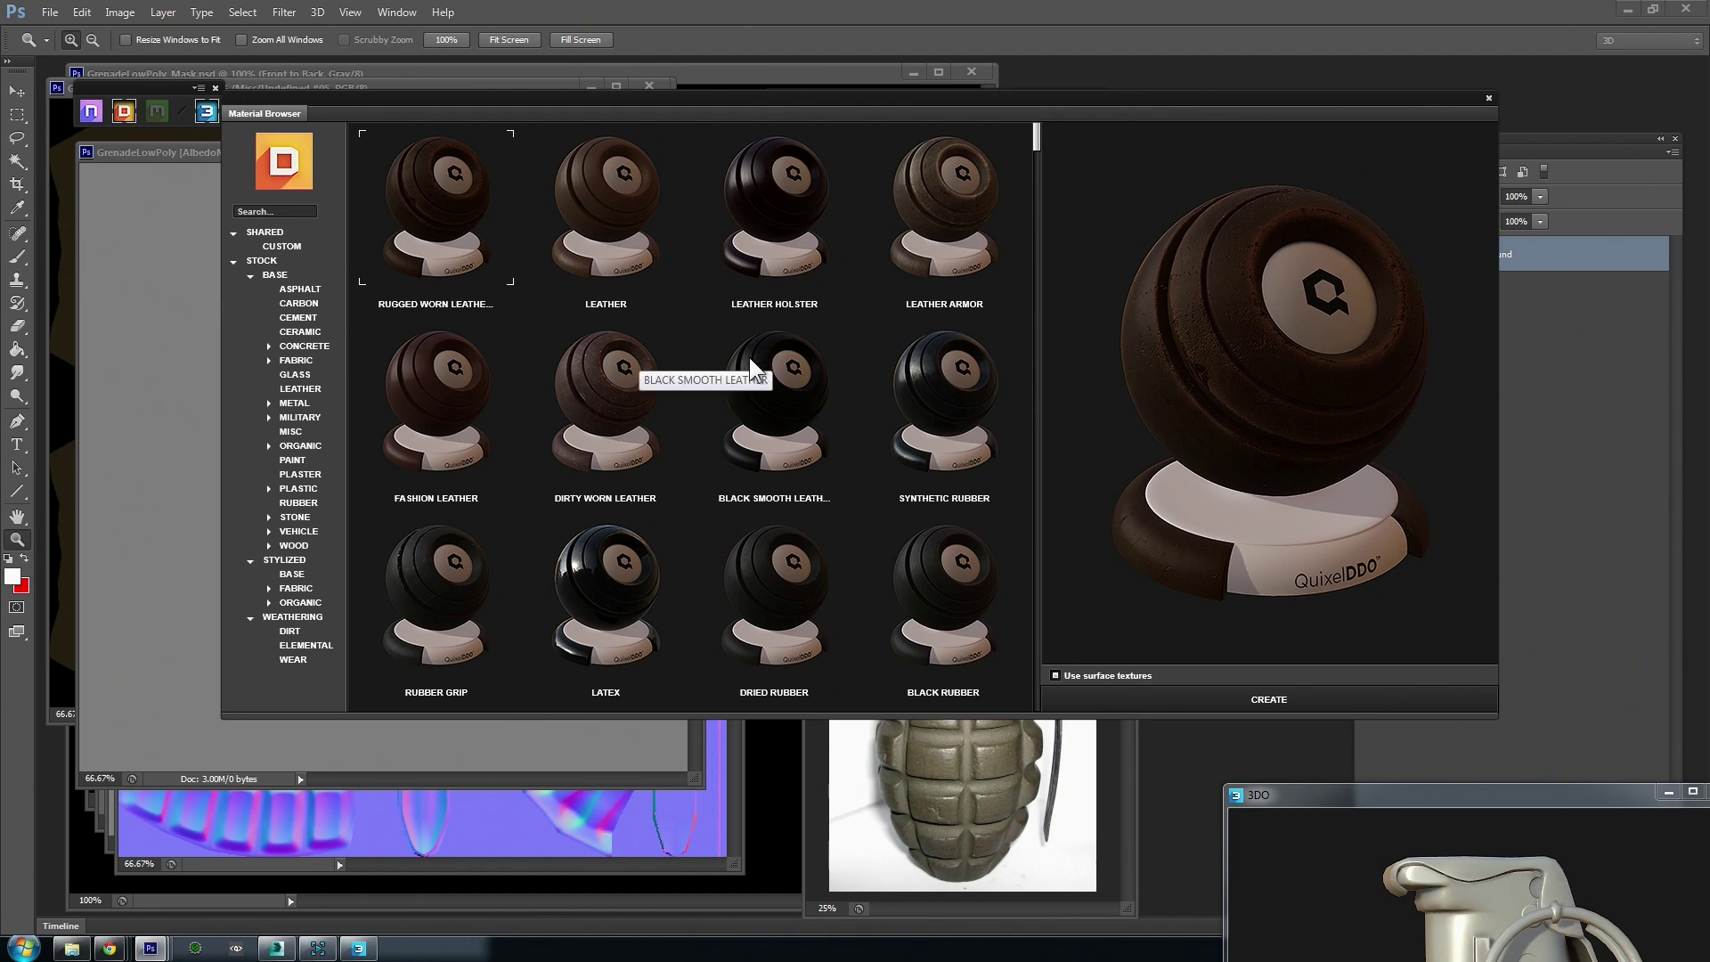
{"action": "left_click", "coordinate": [299, 406]}
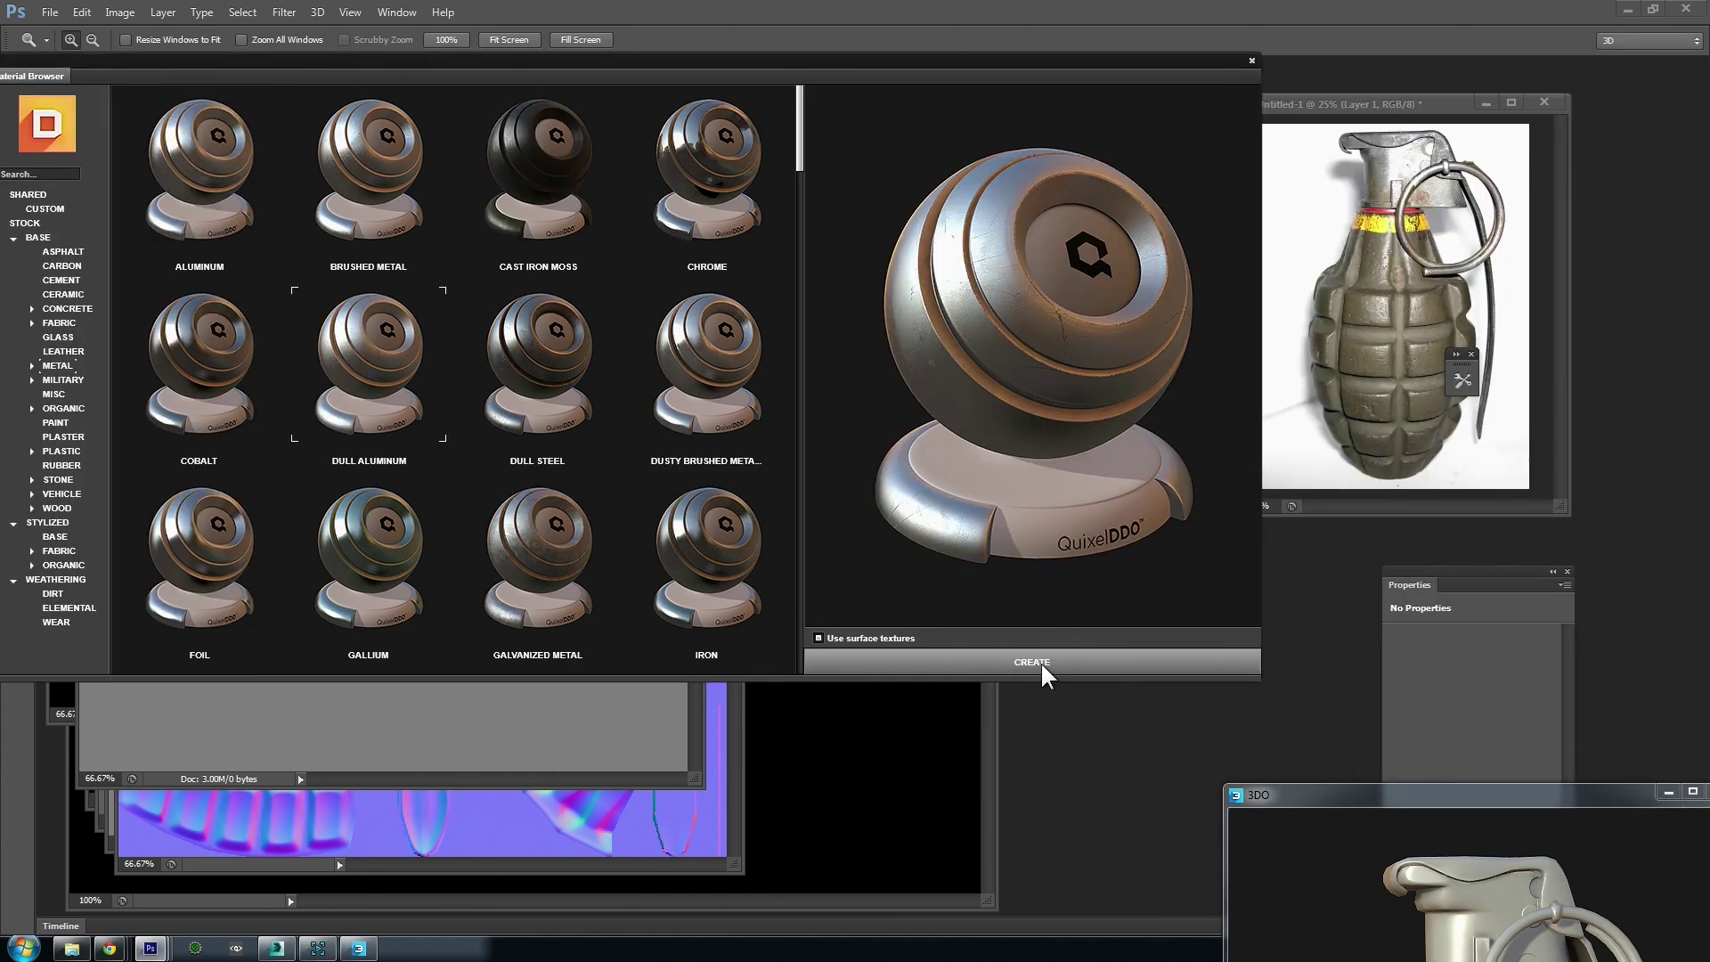
{"action": "left_click", "coordinate": [1040, 661]}
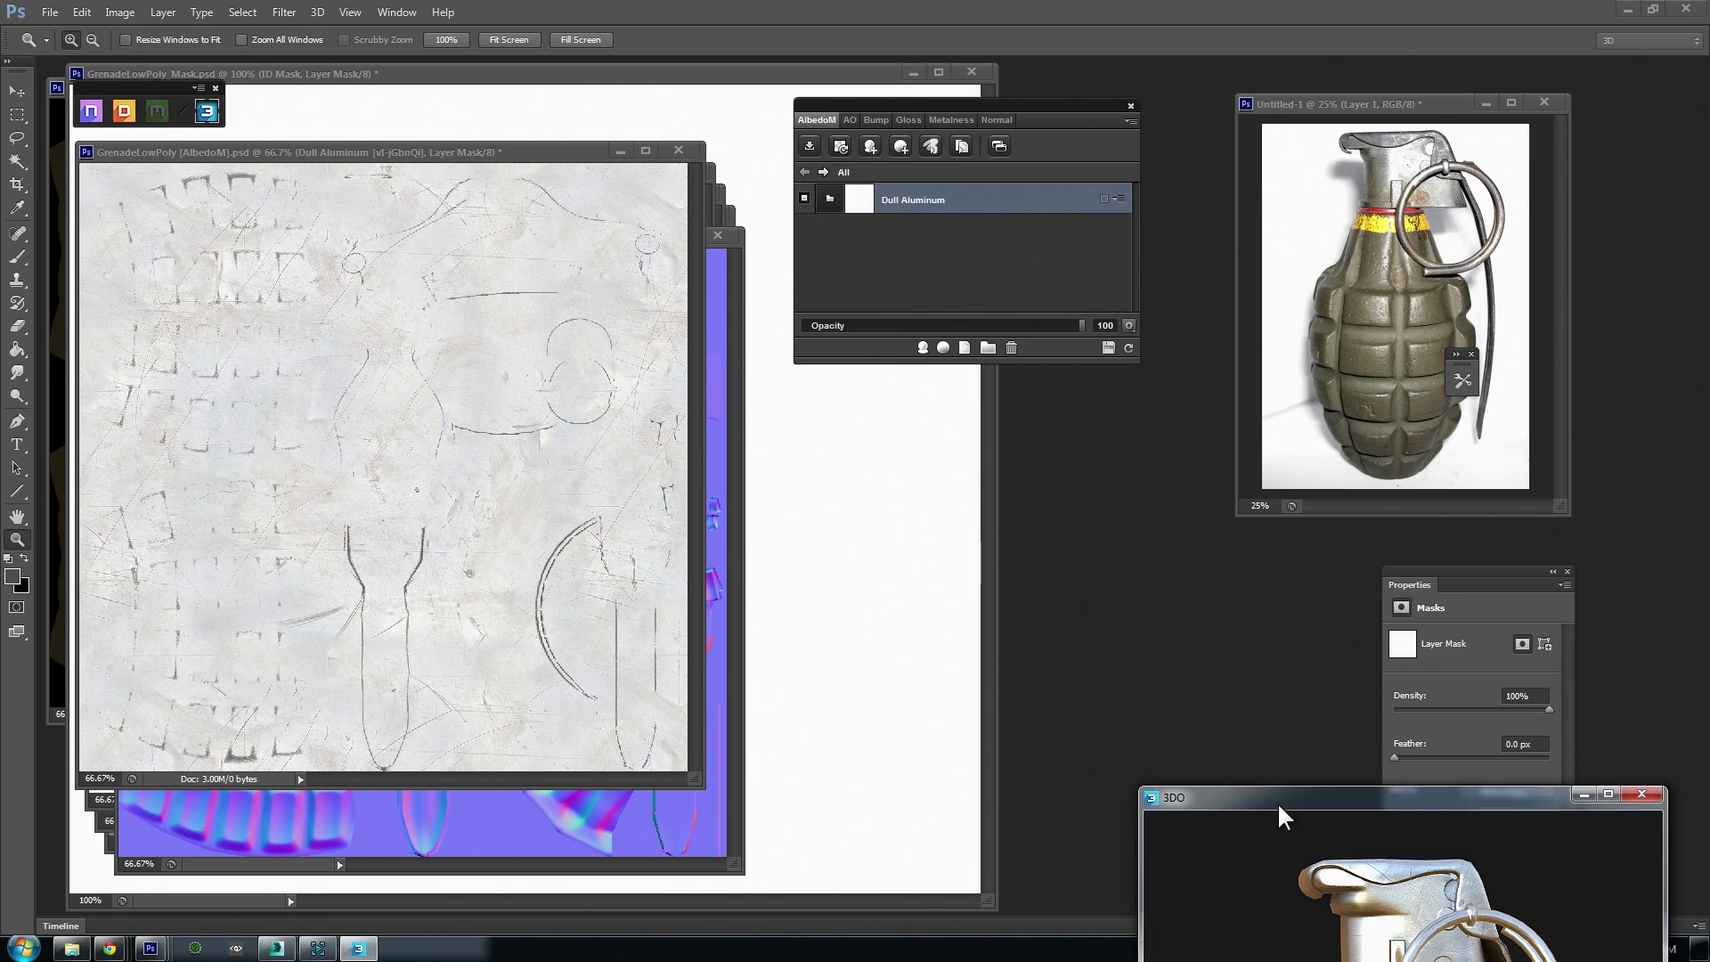
- Bring the 3DO window into view and inspect the metal materials on the grenade from several angles
{"action": "left_click_drag", "start_coordinate": [1279, 805], "coordinate": [967, 324]}
{"action": "left_click_drag", "start_coordinate": [1276, 643], "coordinate": [1235, 651]}
{"action": "left_click_drag", "start_coordinate": [1271, 392], "coordinate": [947, 447], "text": "shift"}
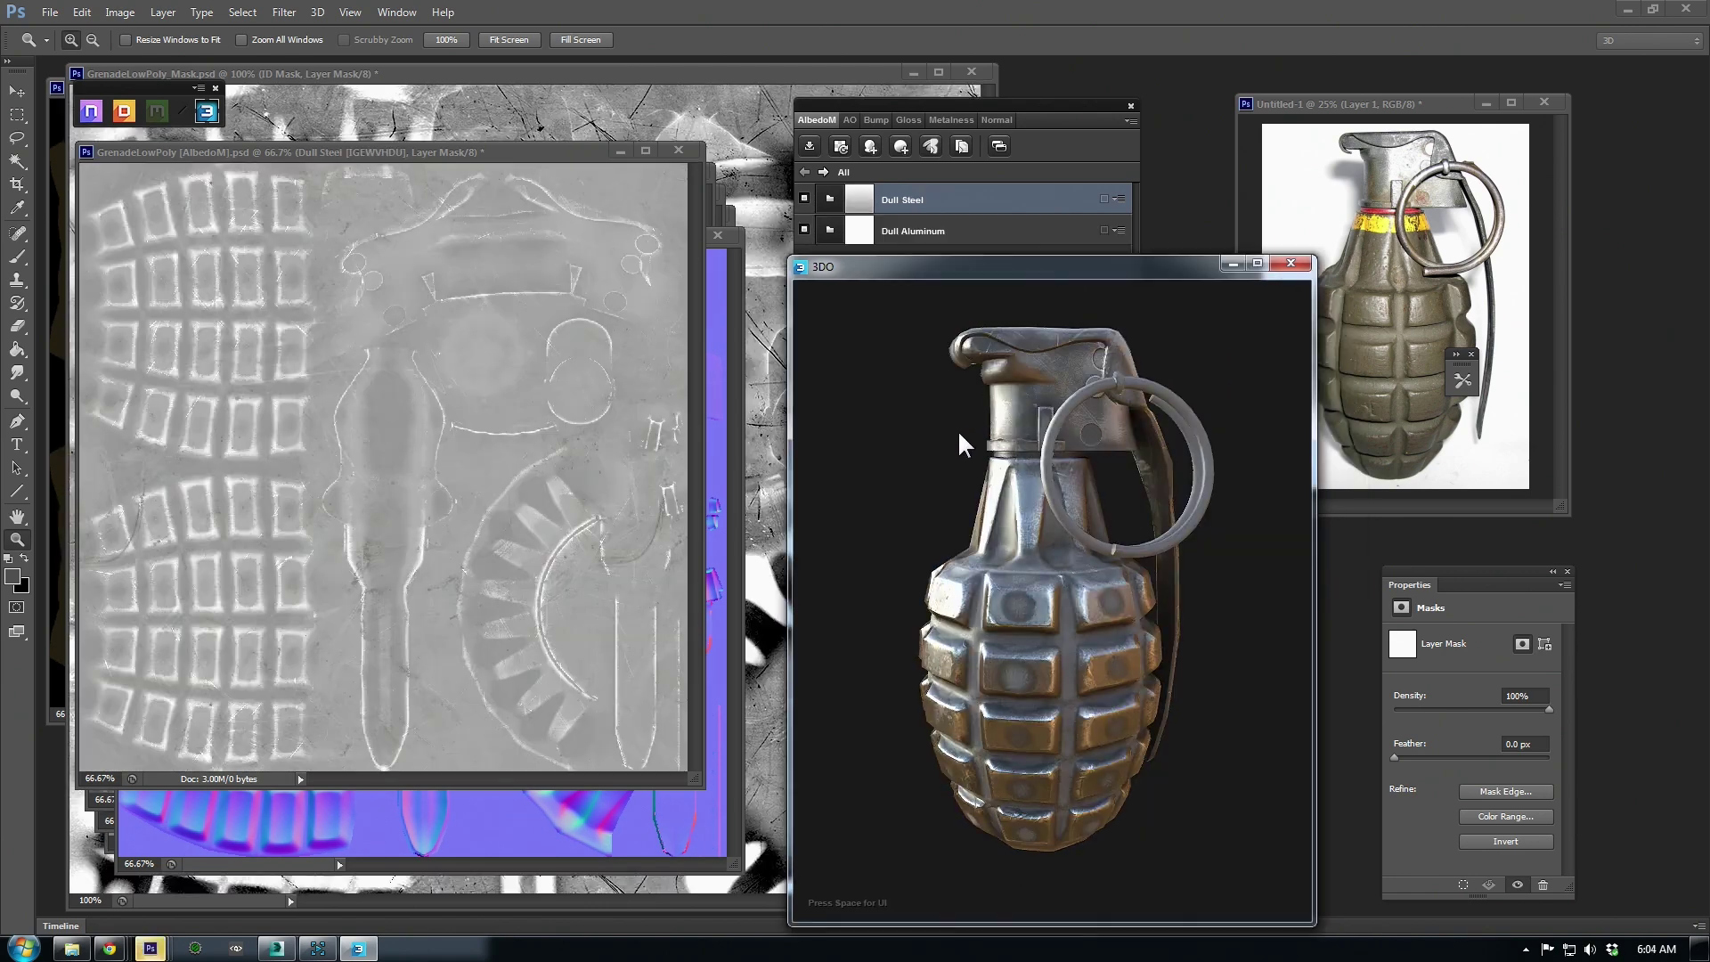
{"action": "mouse_move", "coordinate": [1026, 441]}
{"action": "left_mouse_down"}
{"action": "mouse_move", "coordinate": [937, 502]}
{"action": "mouse_move", "coordinate": [962, 550]}
{"action": "mouse_move", "coordinate": [1259, 518]}
{"action": "mouse_move", "coordinate": [1013, 463]}
{"action": "left_mouse_up"}
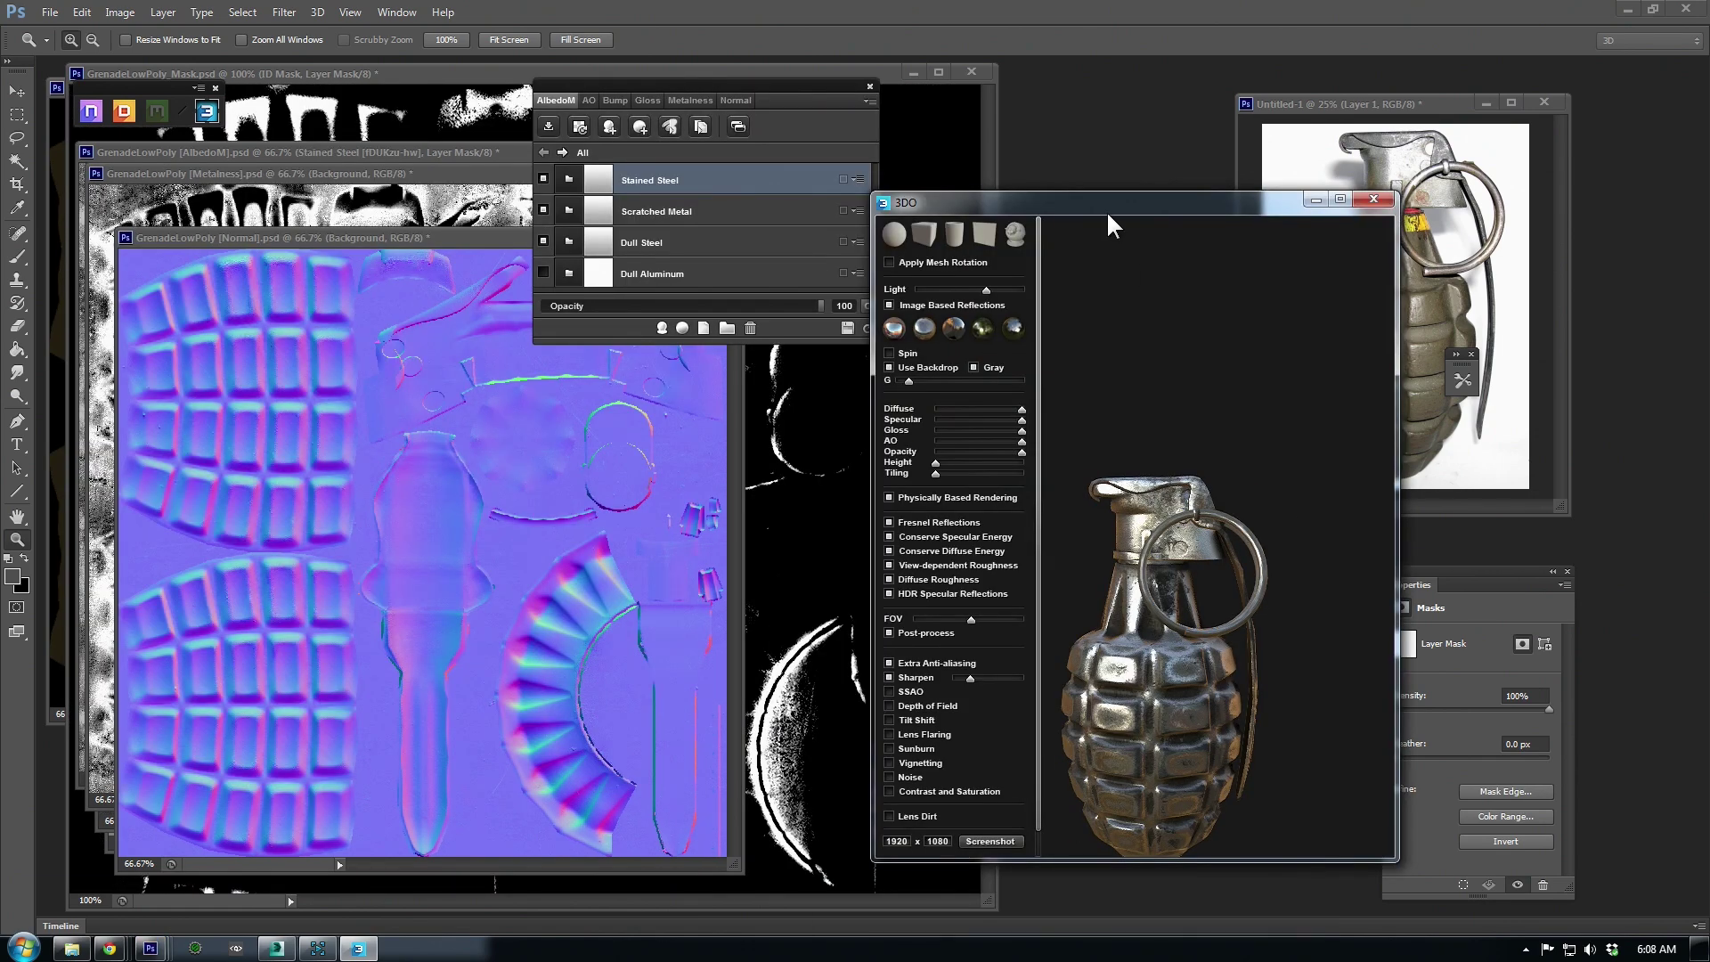
{"action": "left_click_drag", "start_coordinate": [1108, 214], "coordinate": [1139, 233]}
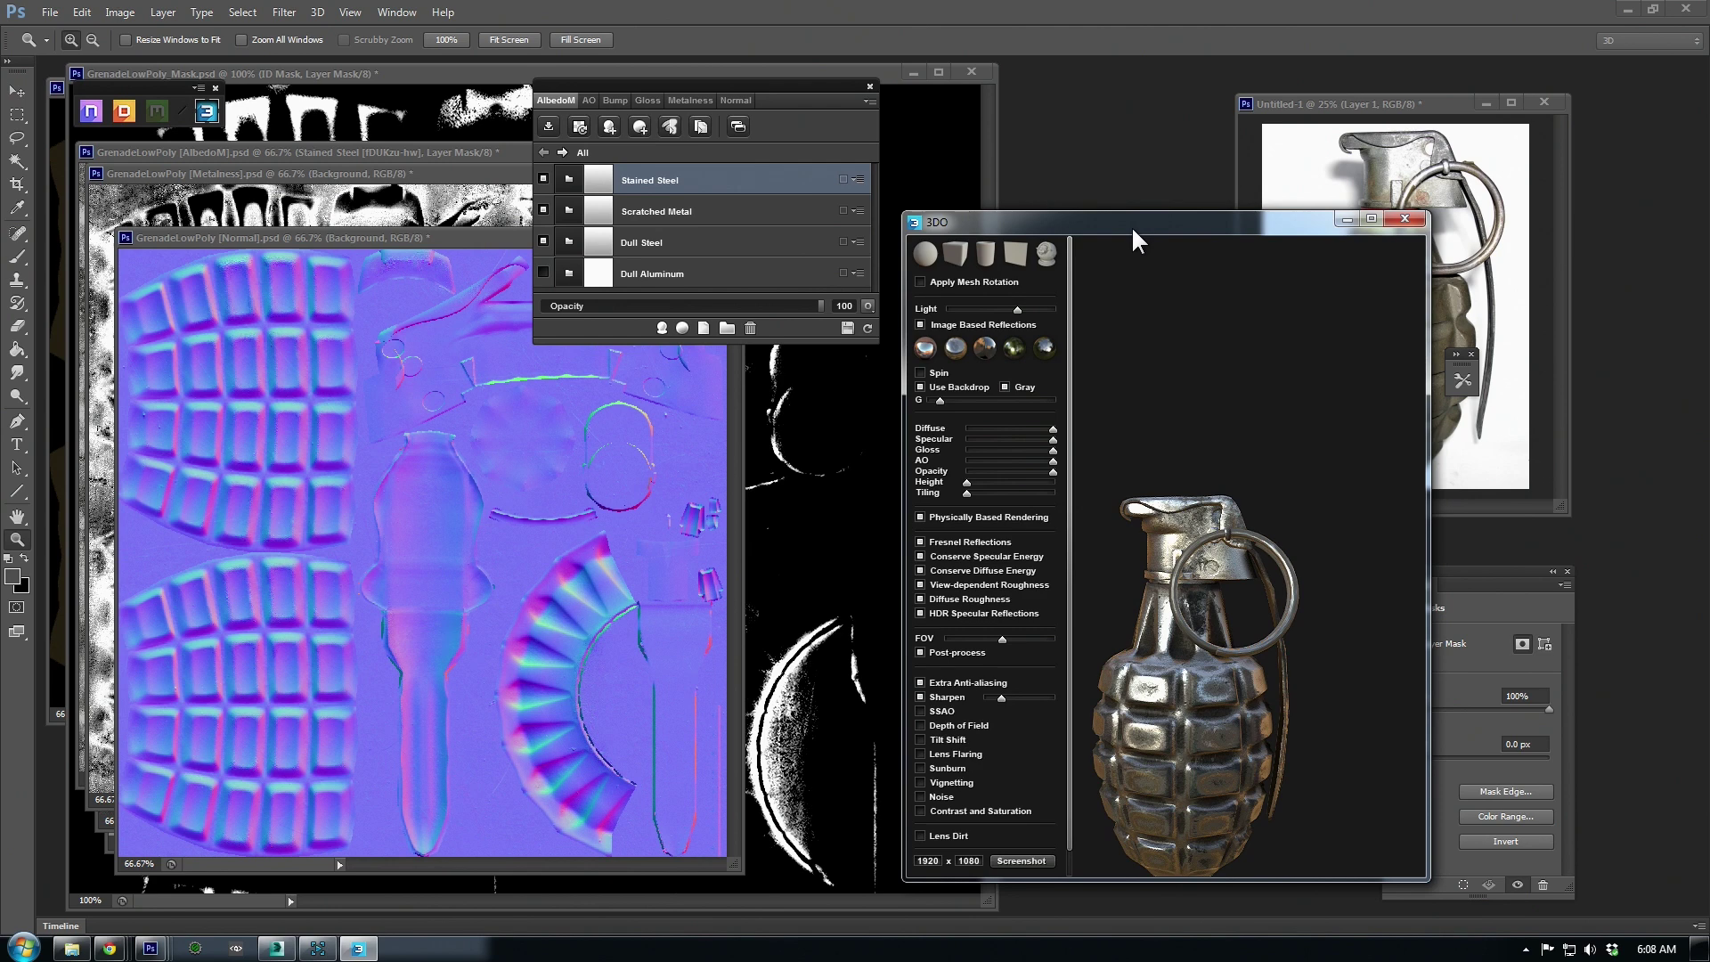
- Delete the Scratched Metal, Dull Steel and Dull Aluminum materials, keeping only Stained Steel
{"action": "left_click", "coordinate": [647, 217]}
{"action": "left_click", "coordinate": [750, 327]}
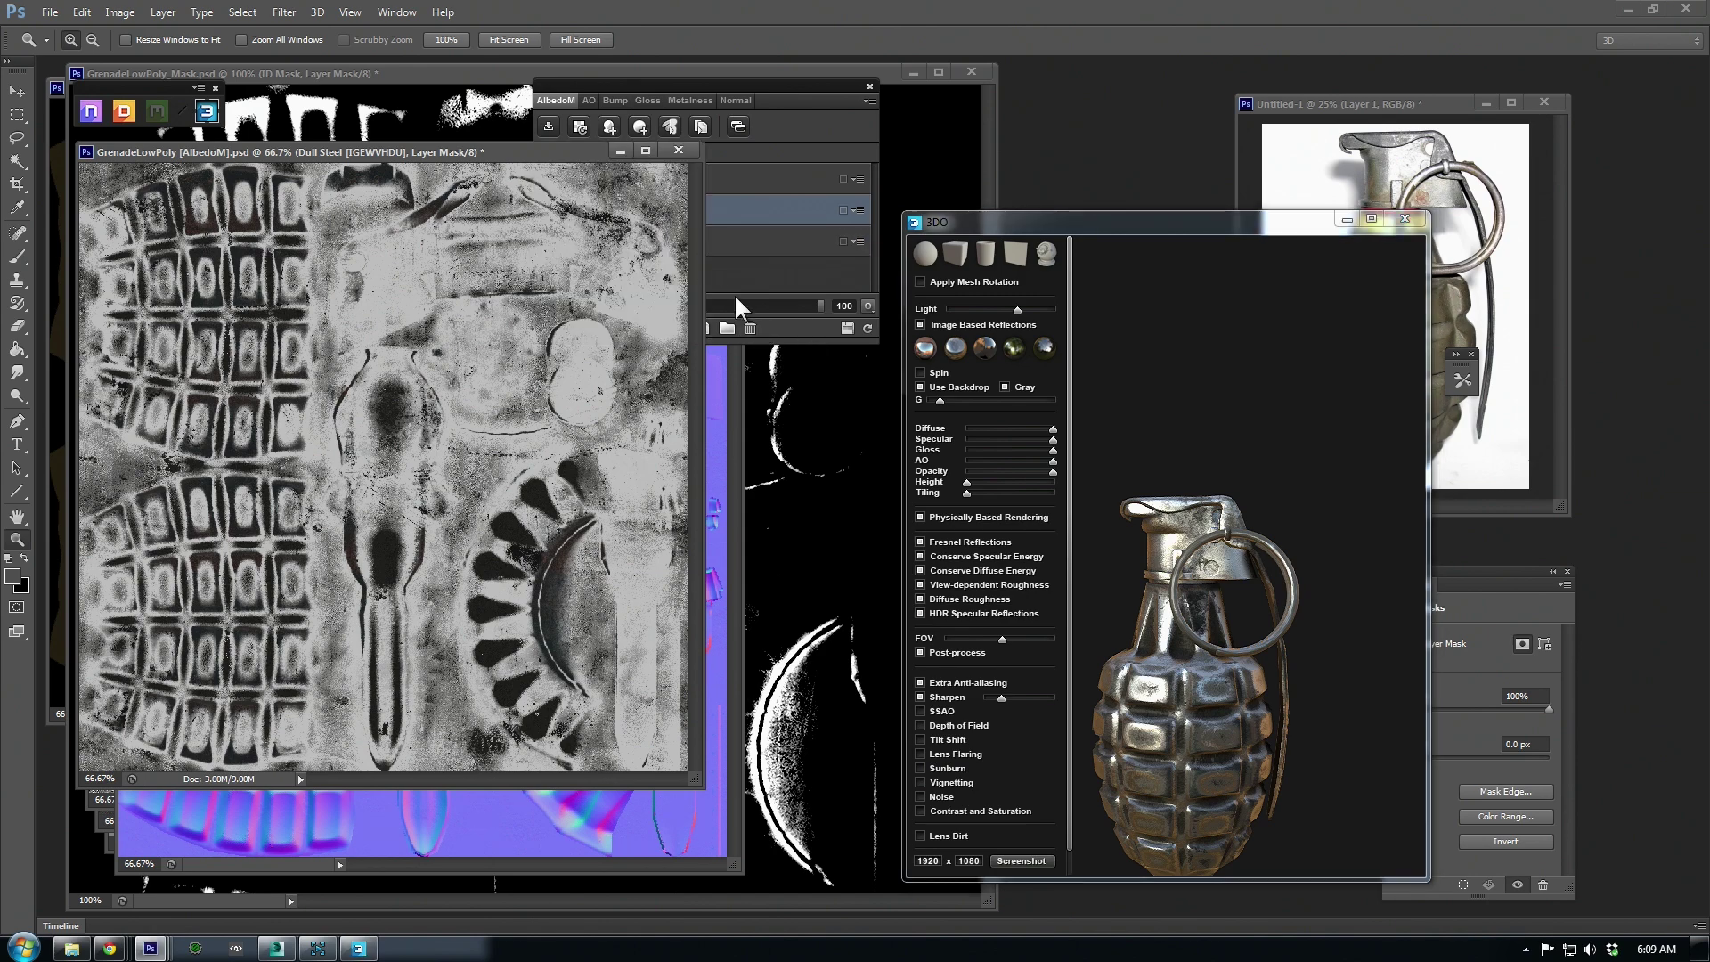
{"action": "left_click", "coordinate": [784, 90]}
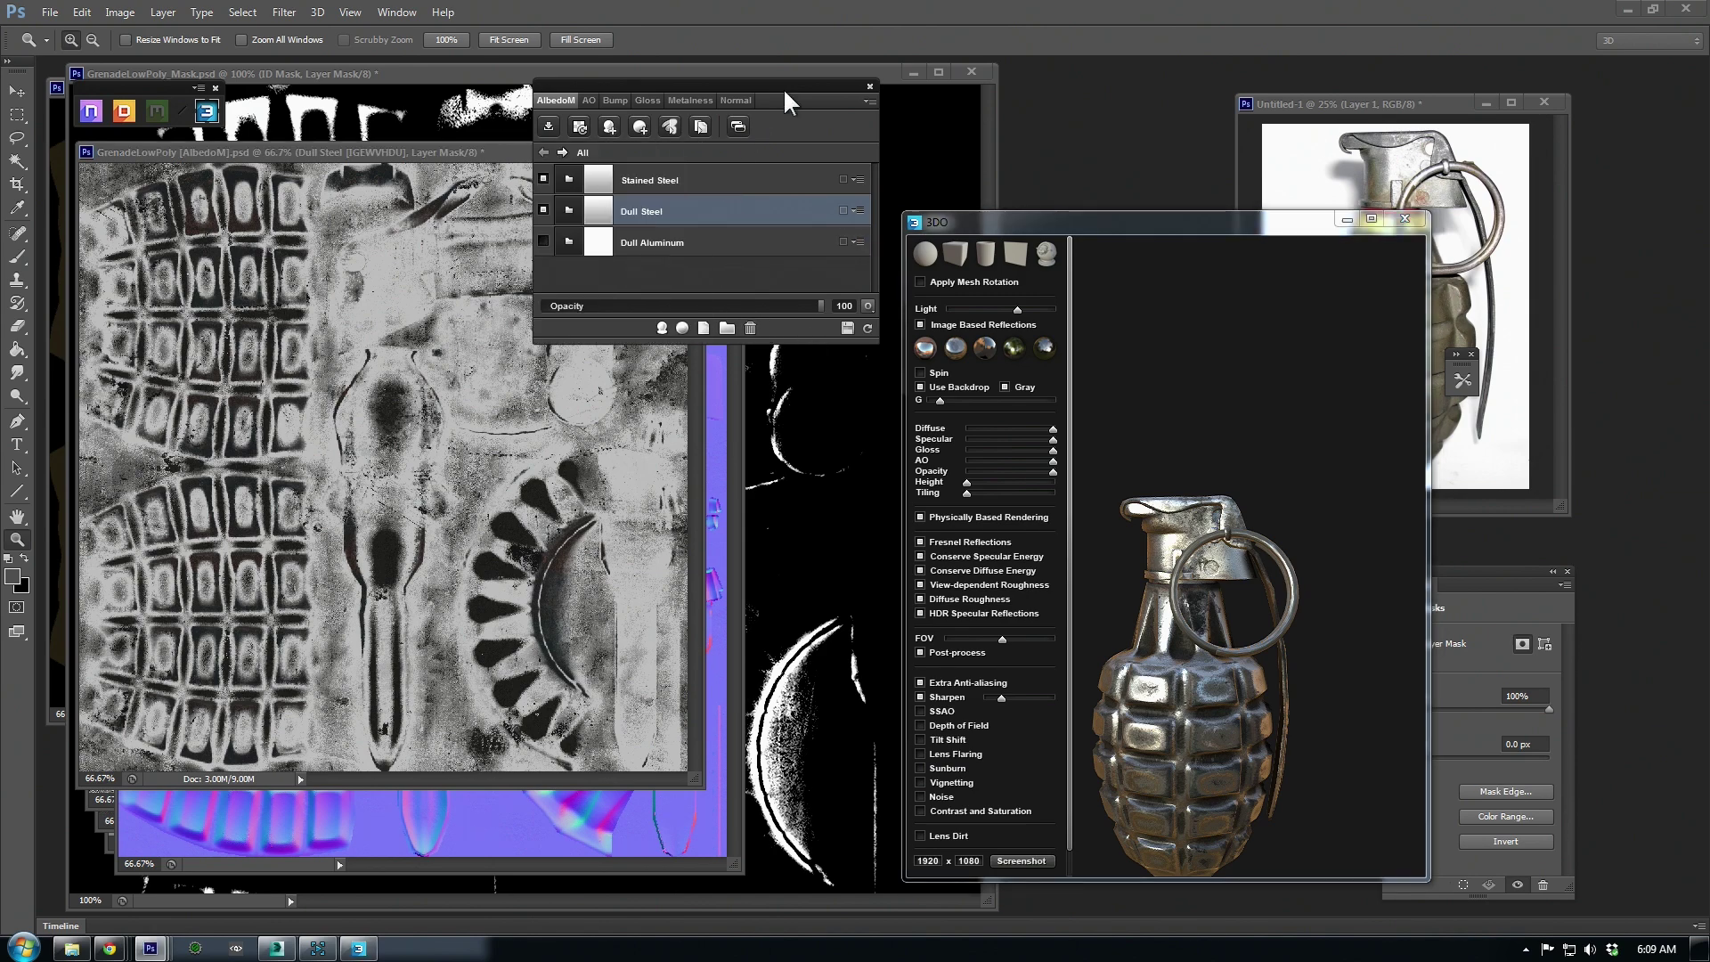
{"action": "left_click", "coordinate": [749, 328]}
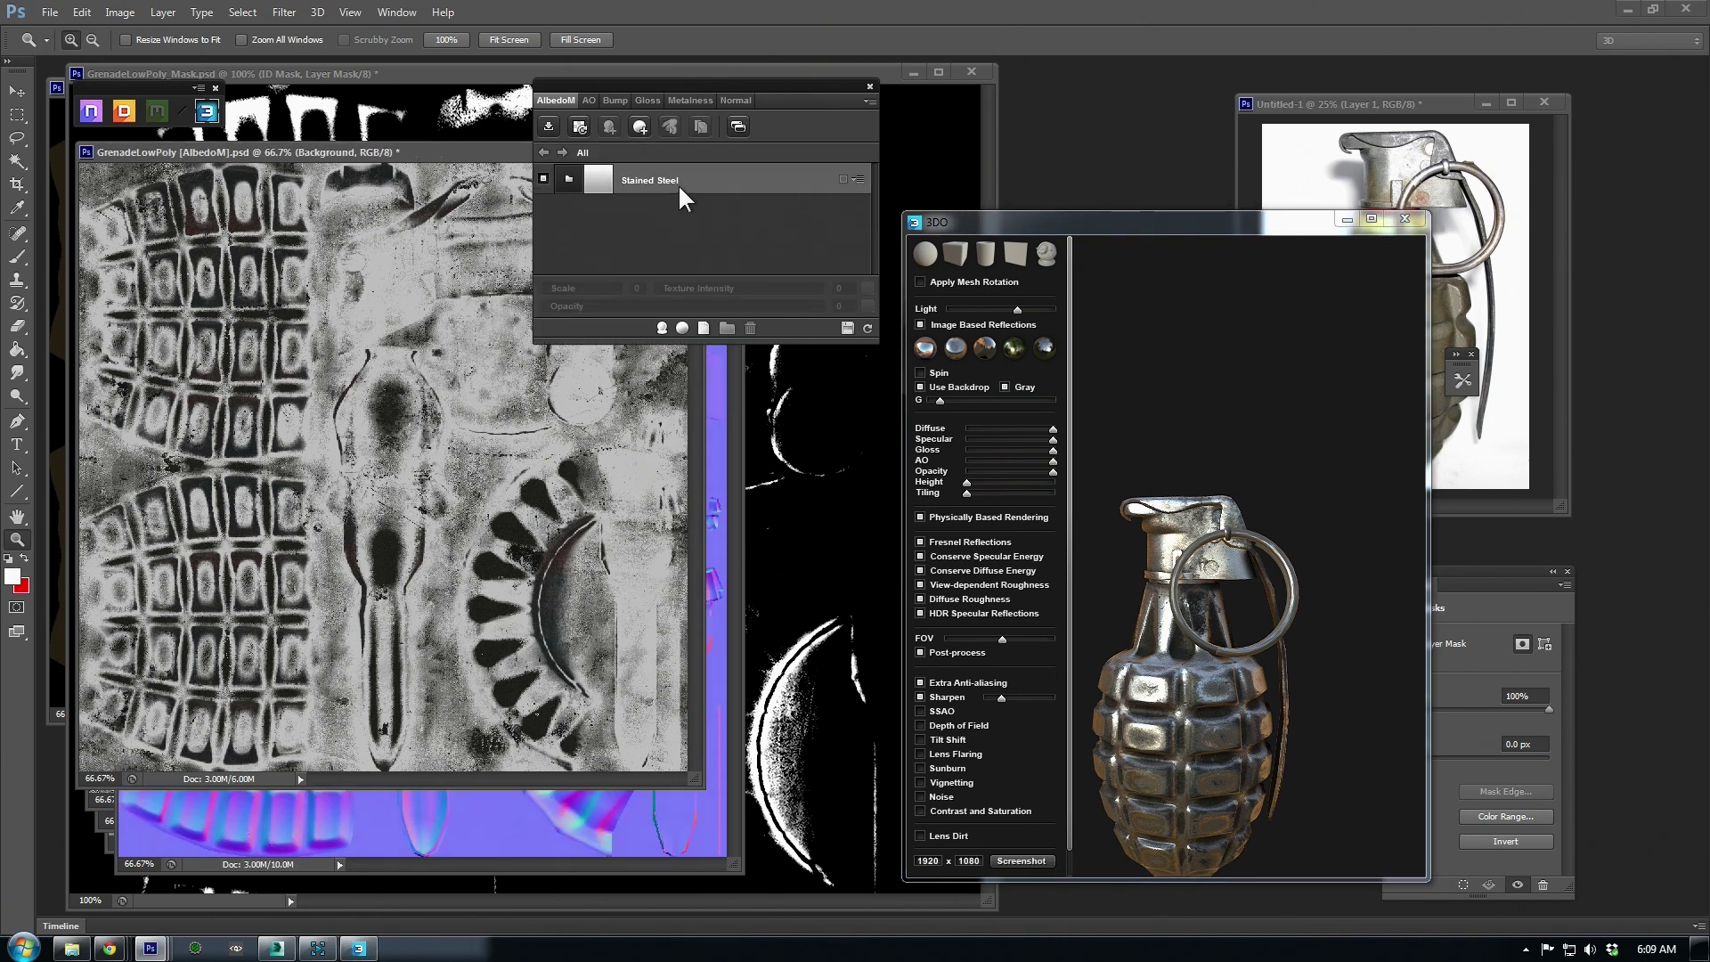
- Open the Stained Steel material's layers, enlarge the palette and place it beside the 3DO window
{"action": "left_click", "coordinate": [564, 179]}
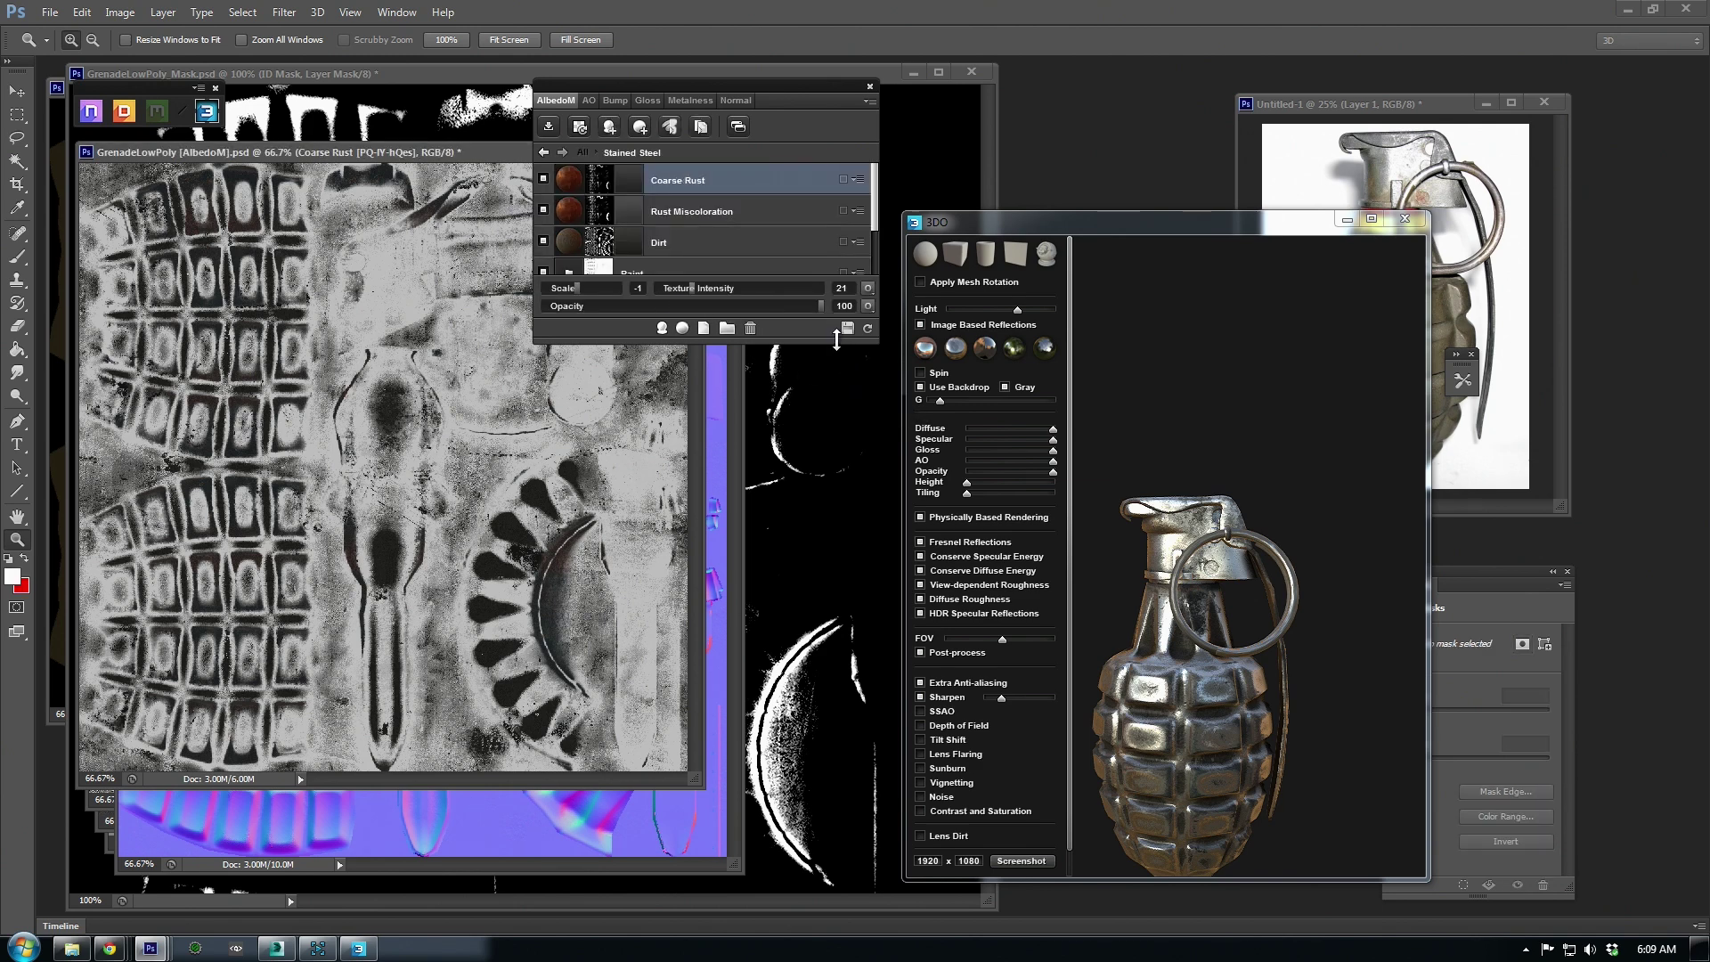
{"action": "left_click_drag", "start_coordinate": [836, 338], "coordinate": [837, 535]}
{"action": "left_click_drag", "start_coordinate": [742, 79], "coordinate": [563, 194]}
{"action": "left_click_drag", "start_coordinate": [961, 222], "coordinate": [824, 120]}
{"action": "left_click_drag", "start_coordinate": [1044, 122], "coordinate": [1005, 120]}
- Adjust the colour of the upper Dirt layer in Stained Steel, check it in 3DO and return to the full material list
{"action": "right_click_drag", "start_coordinate": [1003, 388], "coordinate": [992, 511]}
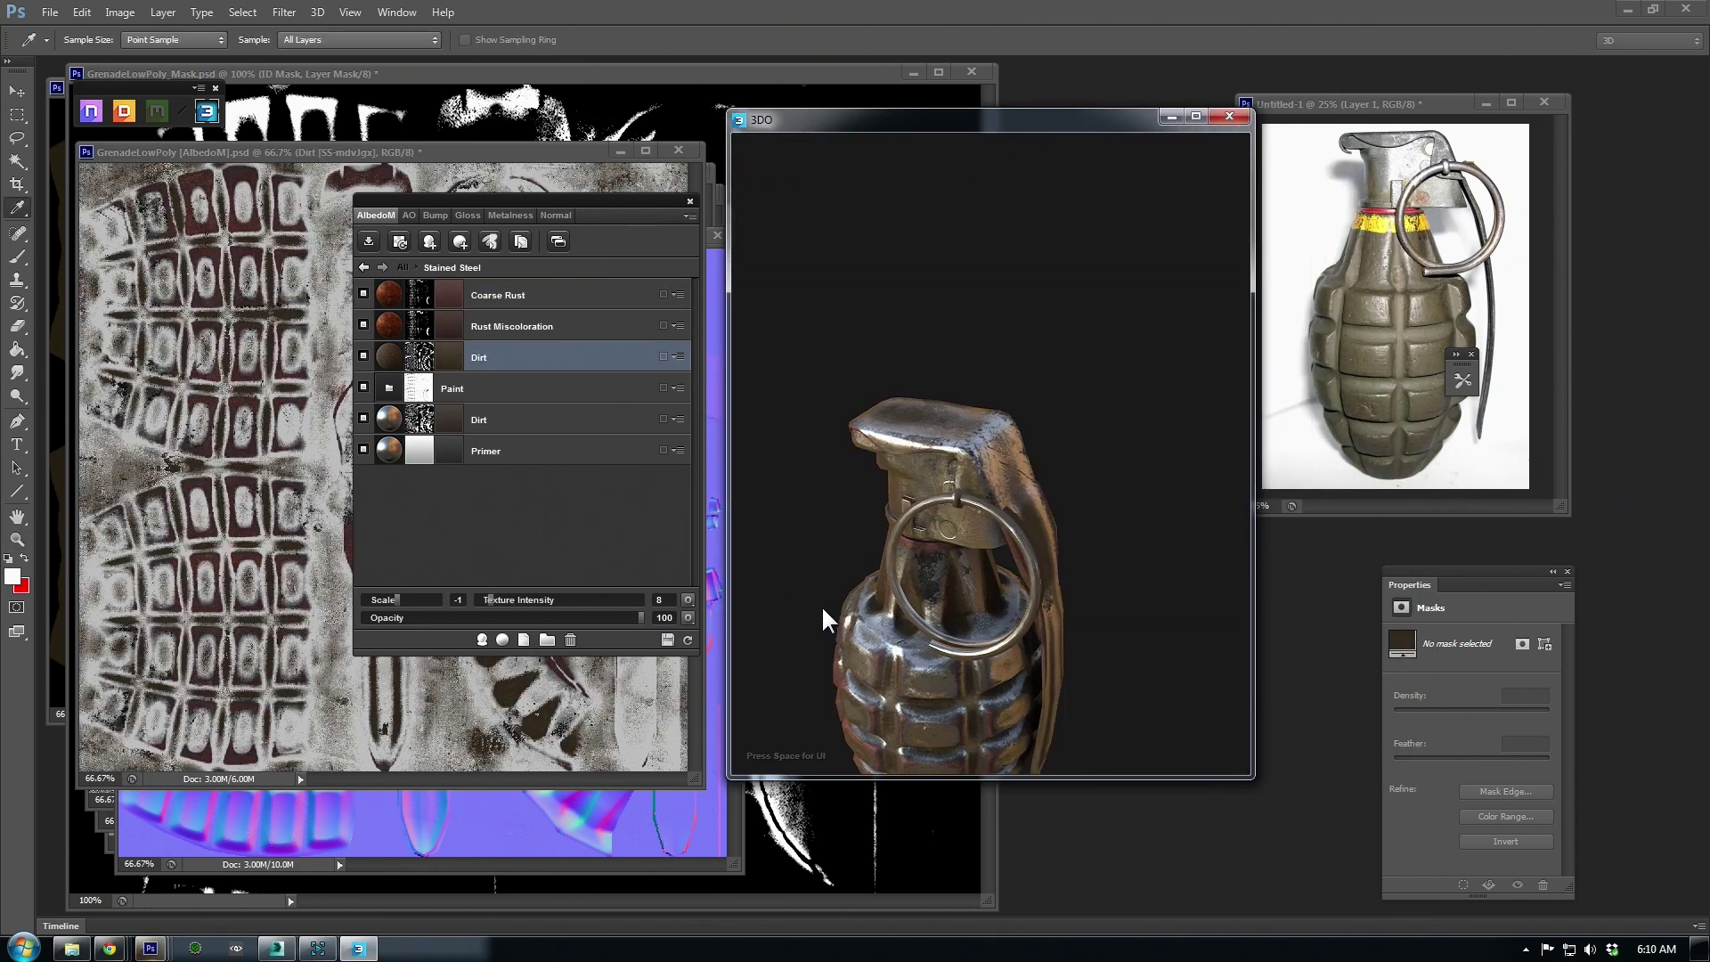
{"action": "left_click_drag", "start_coordinate": [821, 605], "coordinate": [871, 570]}
{"action": "scroll", "coordinate": [868, 569], "scroll_direction": "up", "scroll_amount": 3}
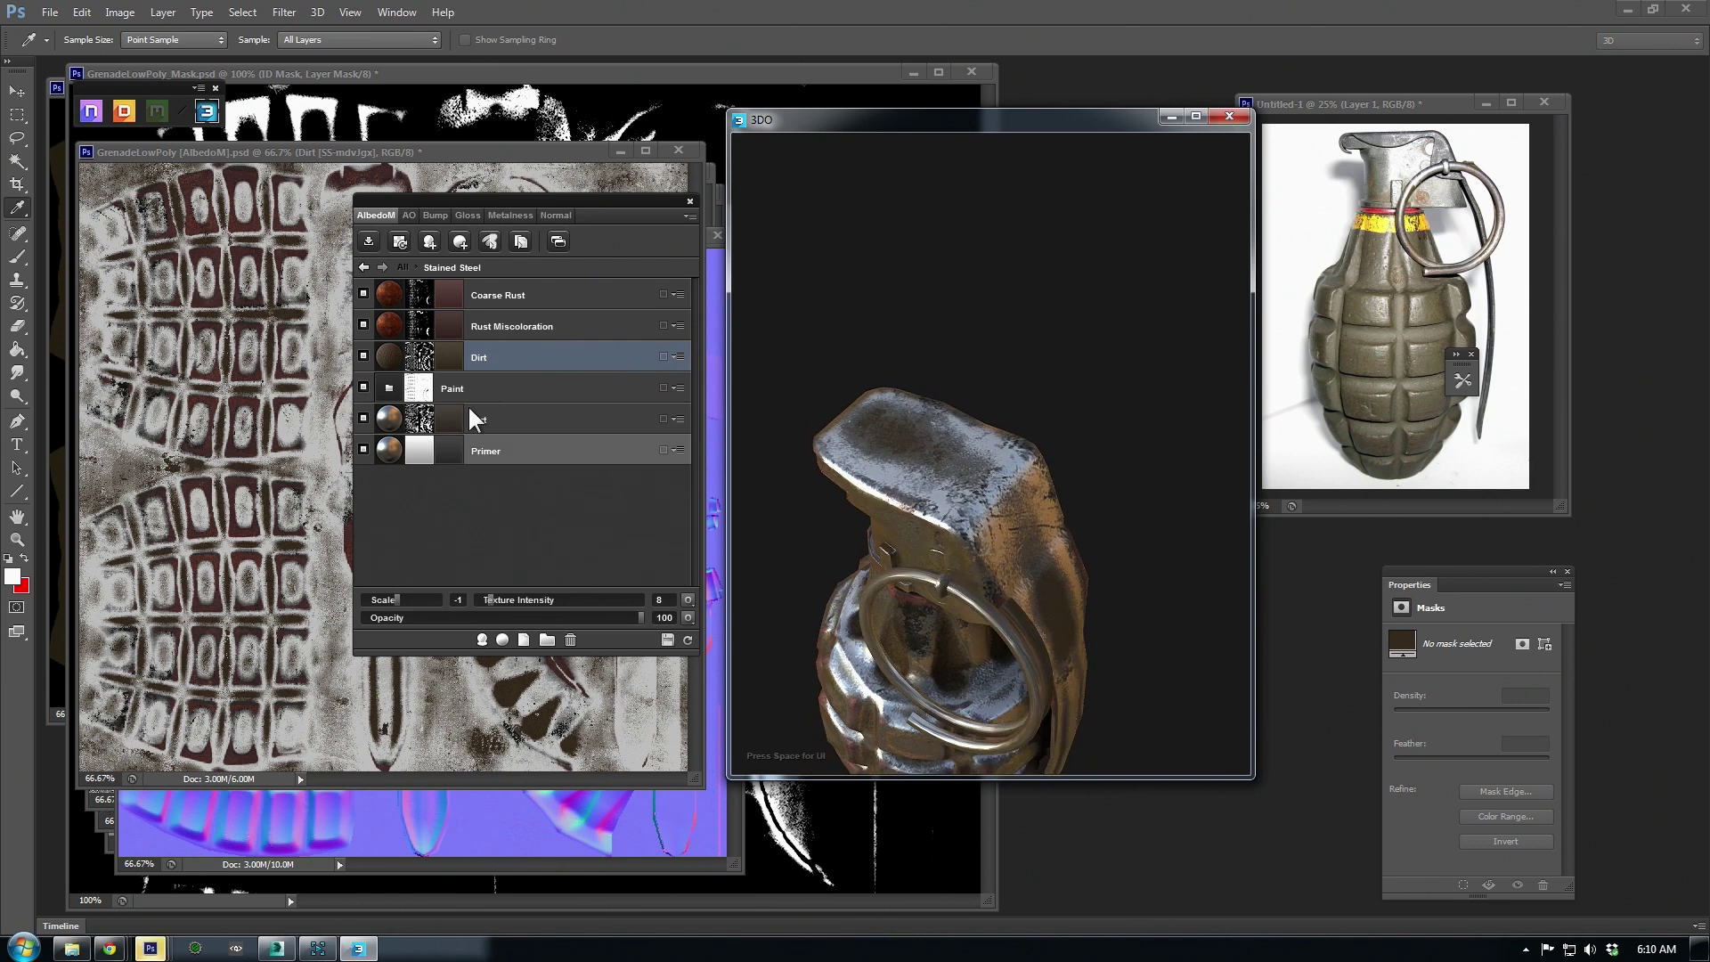
{"action": "left_click", "coordinate": [447, 357]}
{"action": "left_click_drag", "start_coordinate": [408, 676], "coordinate": [411, 672]}
{"action": "left_click", "coordinate": [691, 505]}
{"action": "left_click_drag", "start_coordinate": [996, 608], "coordinate": [1058, 426]}
{"action": "left_click", "coordinate": [374, 290]}
{"action": "left_click", "coordinate": [363, 266]}
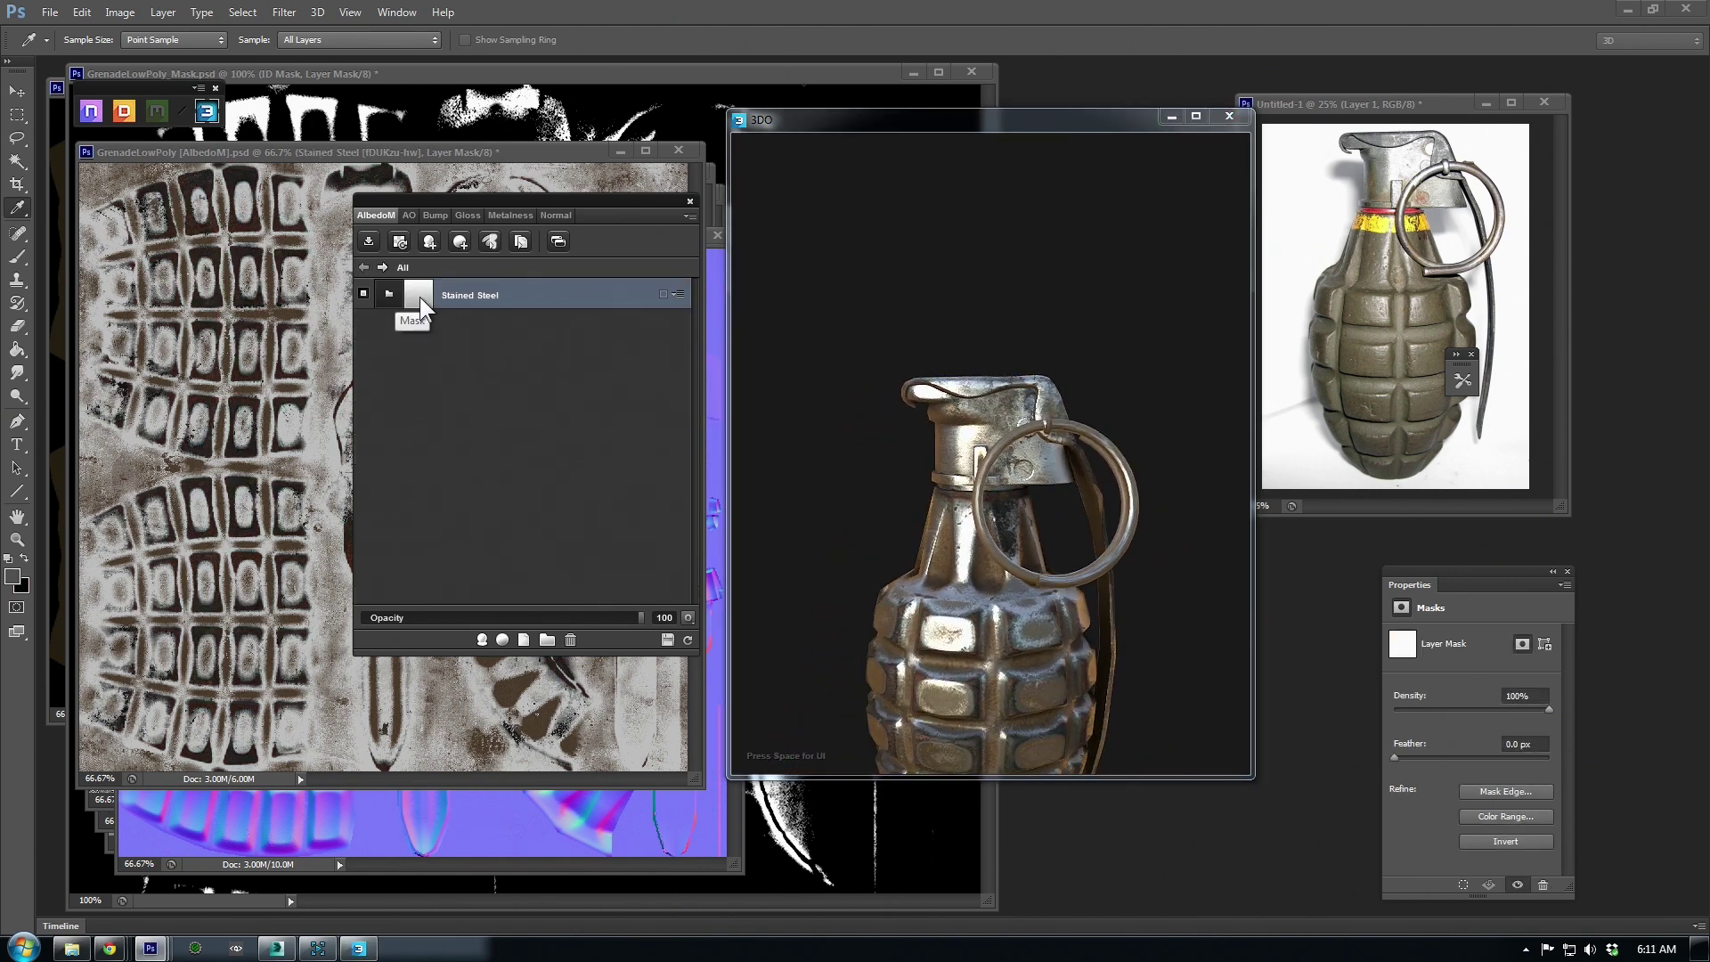
- Add the Acrylic White material from the stock base Paint category above Stained Steel
{"action": "left_click", "coordinate": [482, 639]}
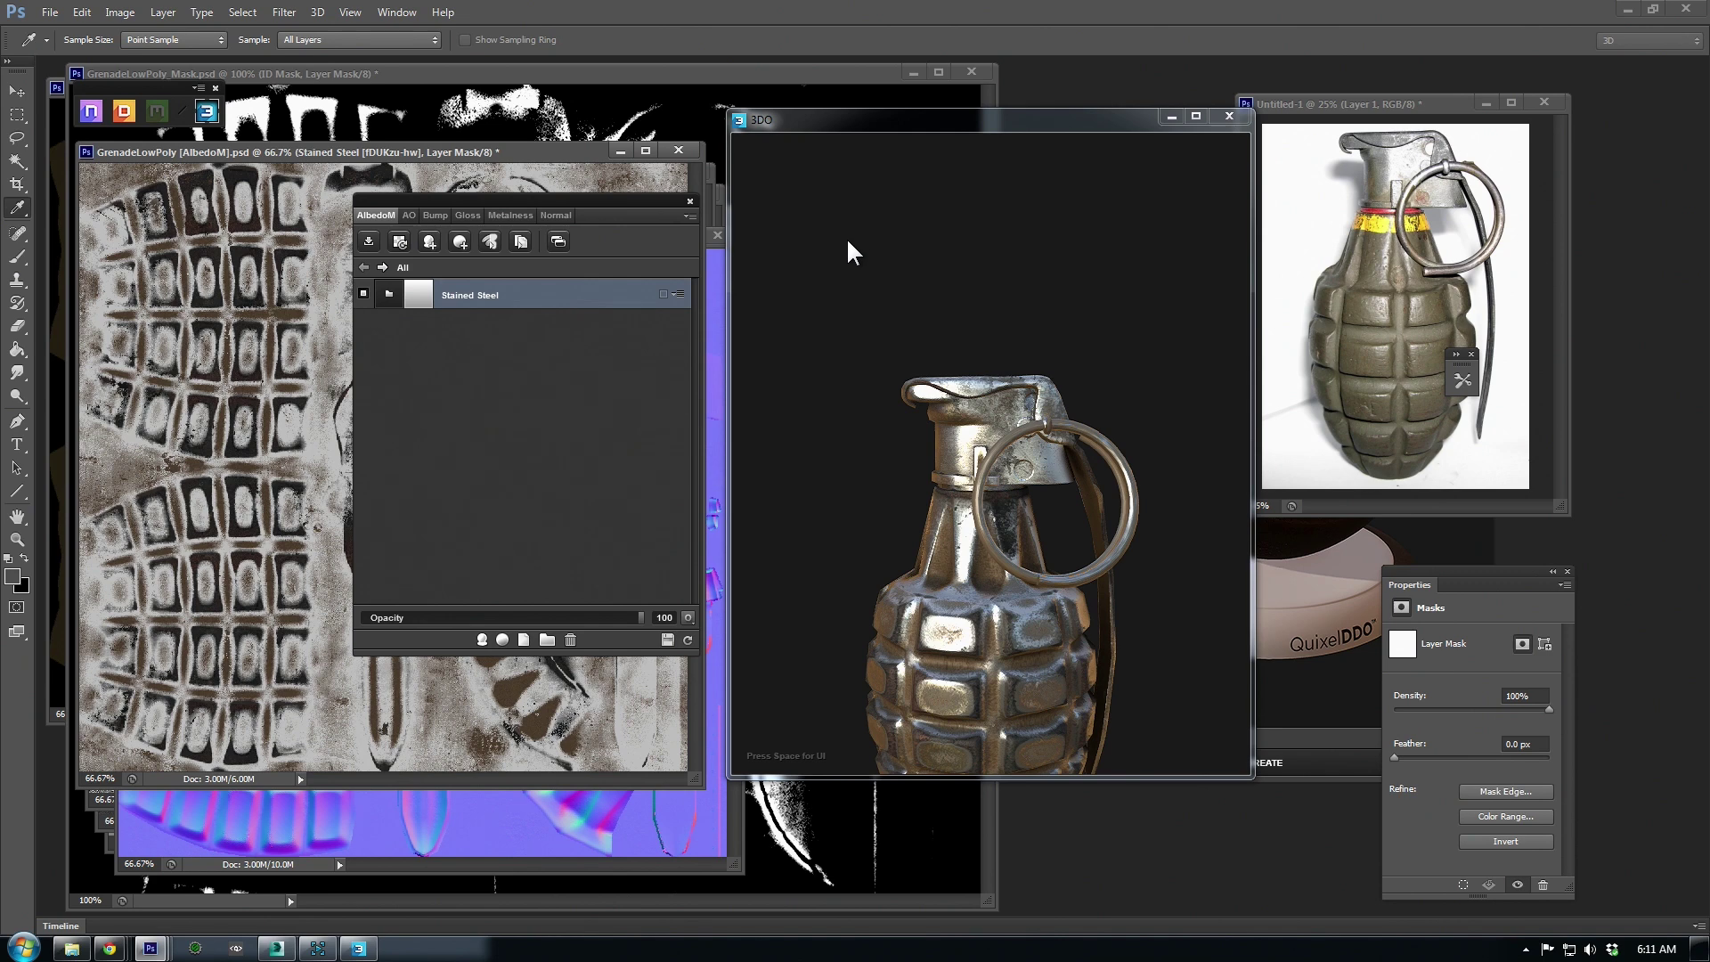
{"action": "left_click_drag", "start_coordinate": [916, 121], "coordinate": [1294, 475]}
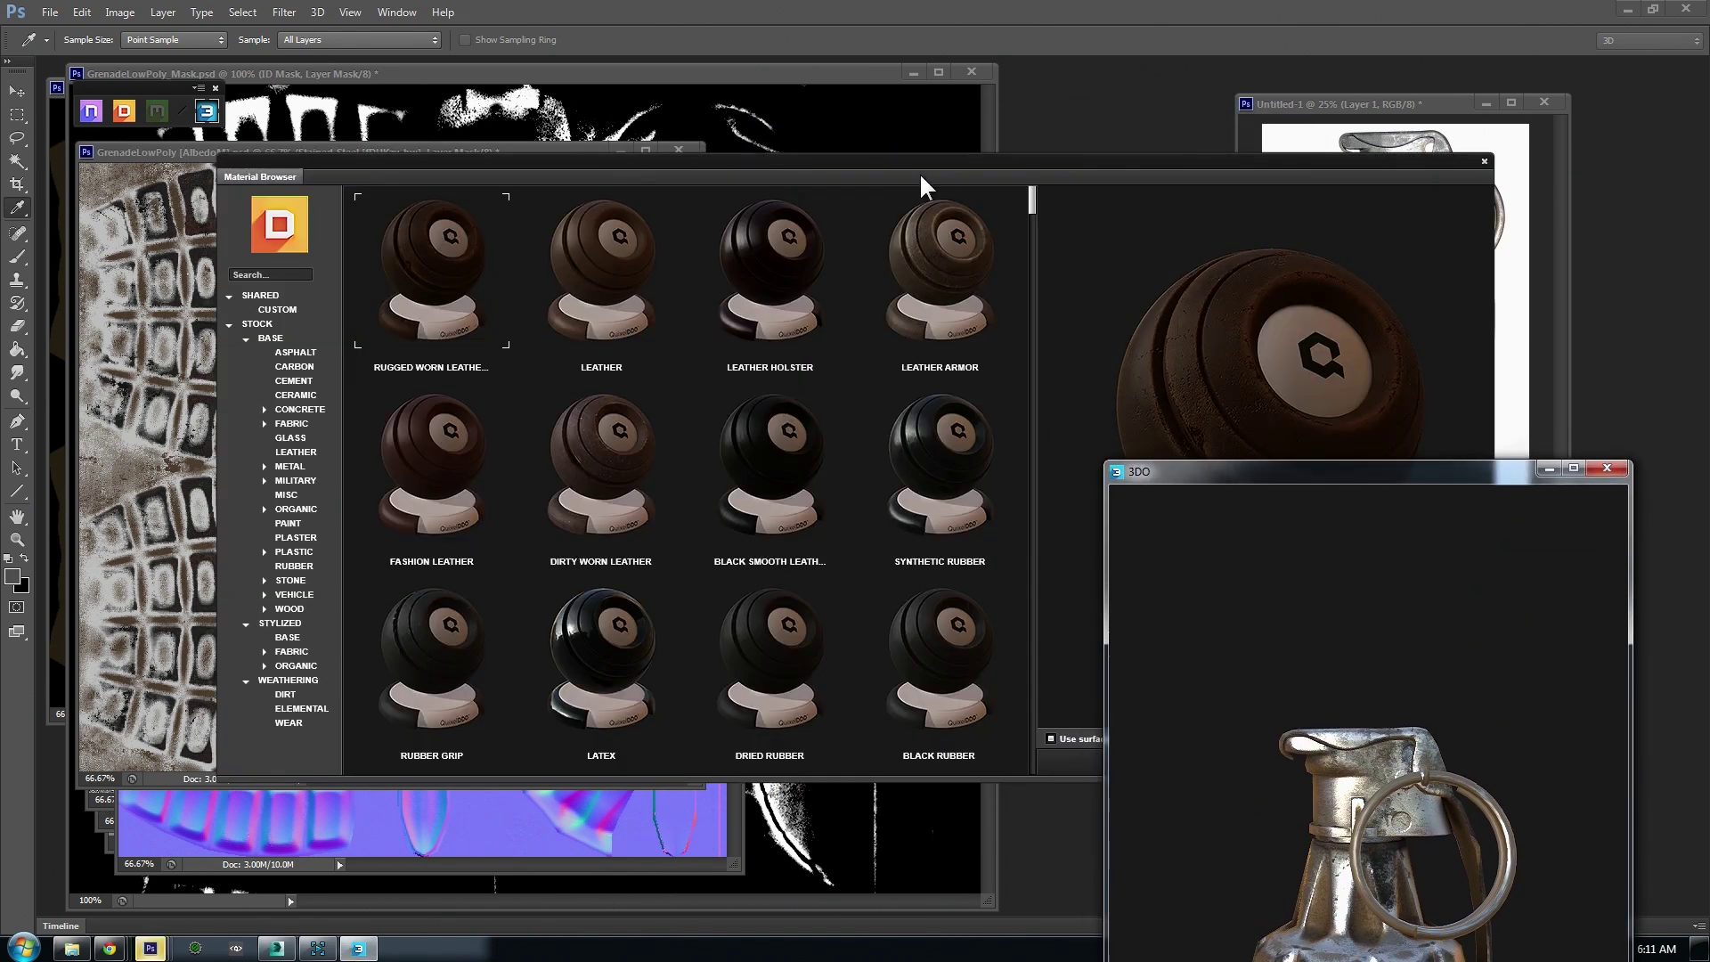
{"action": "left_click_drag", "start_coordinate": [921, 176], "coordinate": [880, 104]}
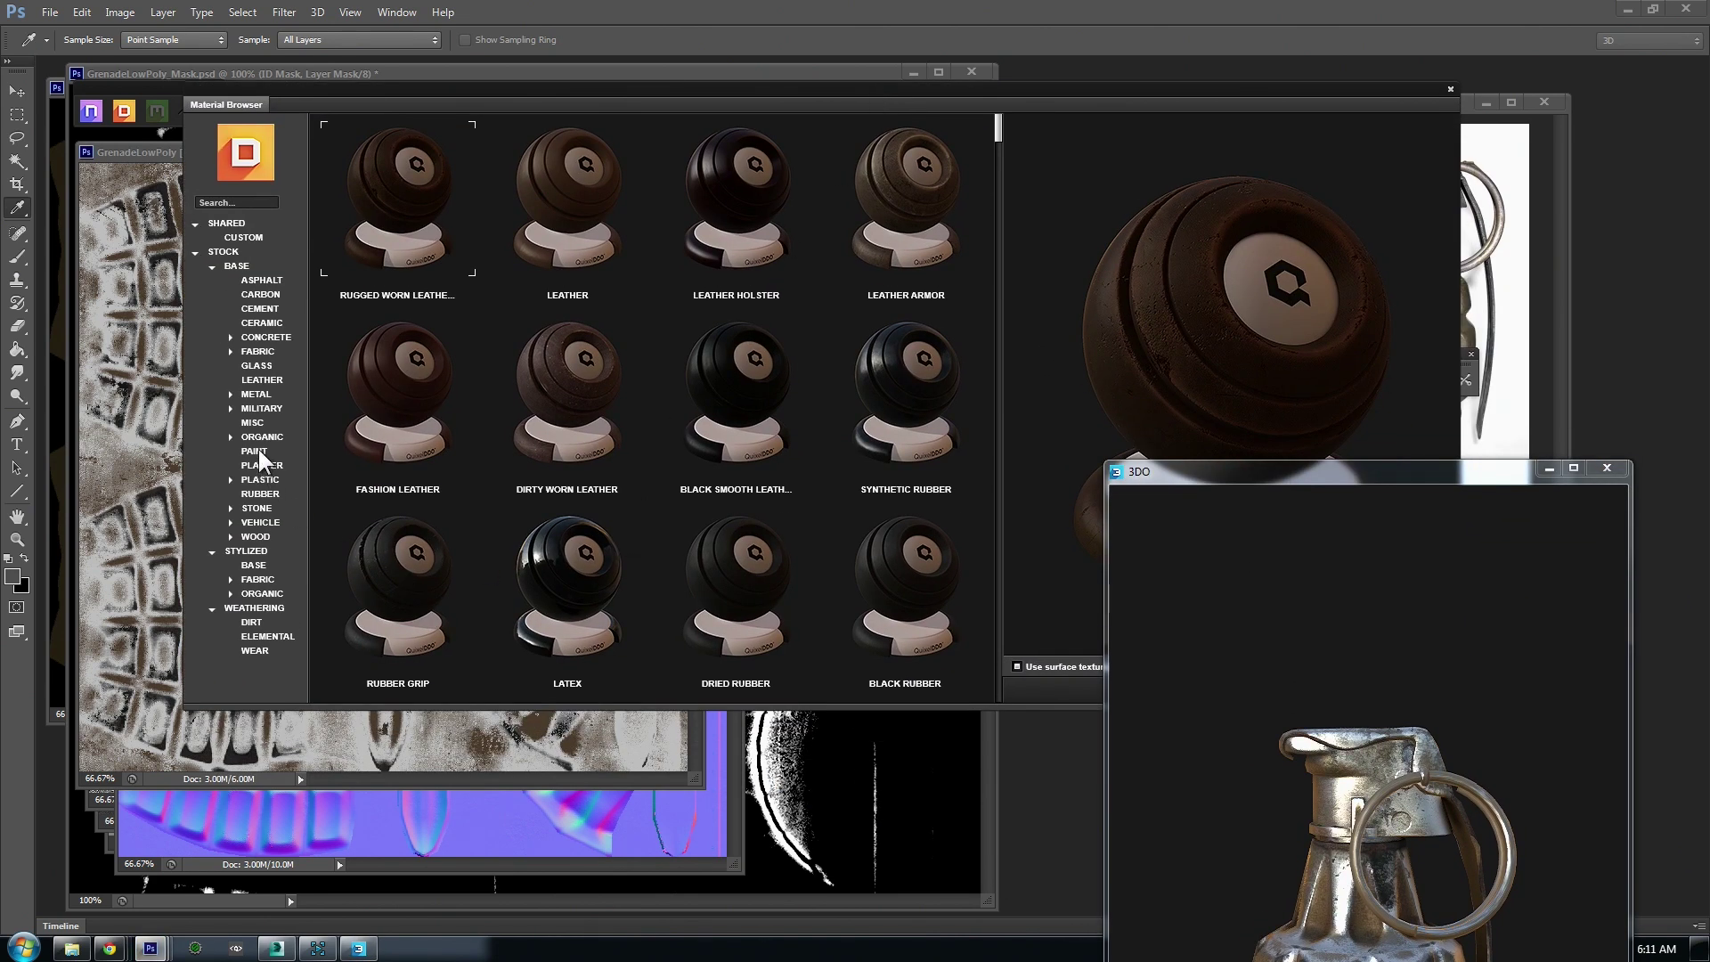
{"action": "left_click", "coordinate": [255, 451]}
{"action": "left_click", "coordinate": [1019, 672]}
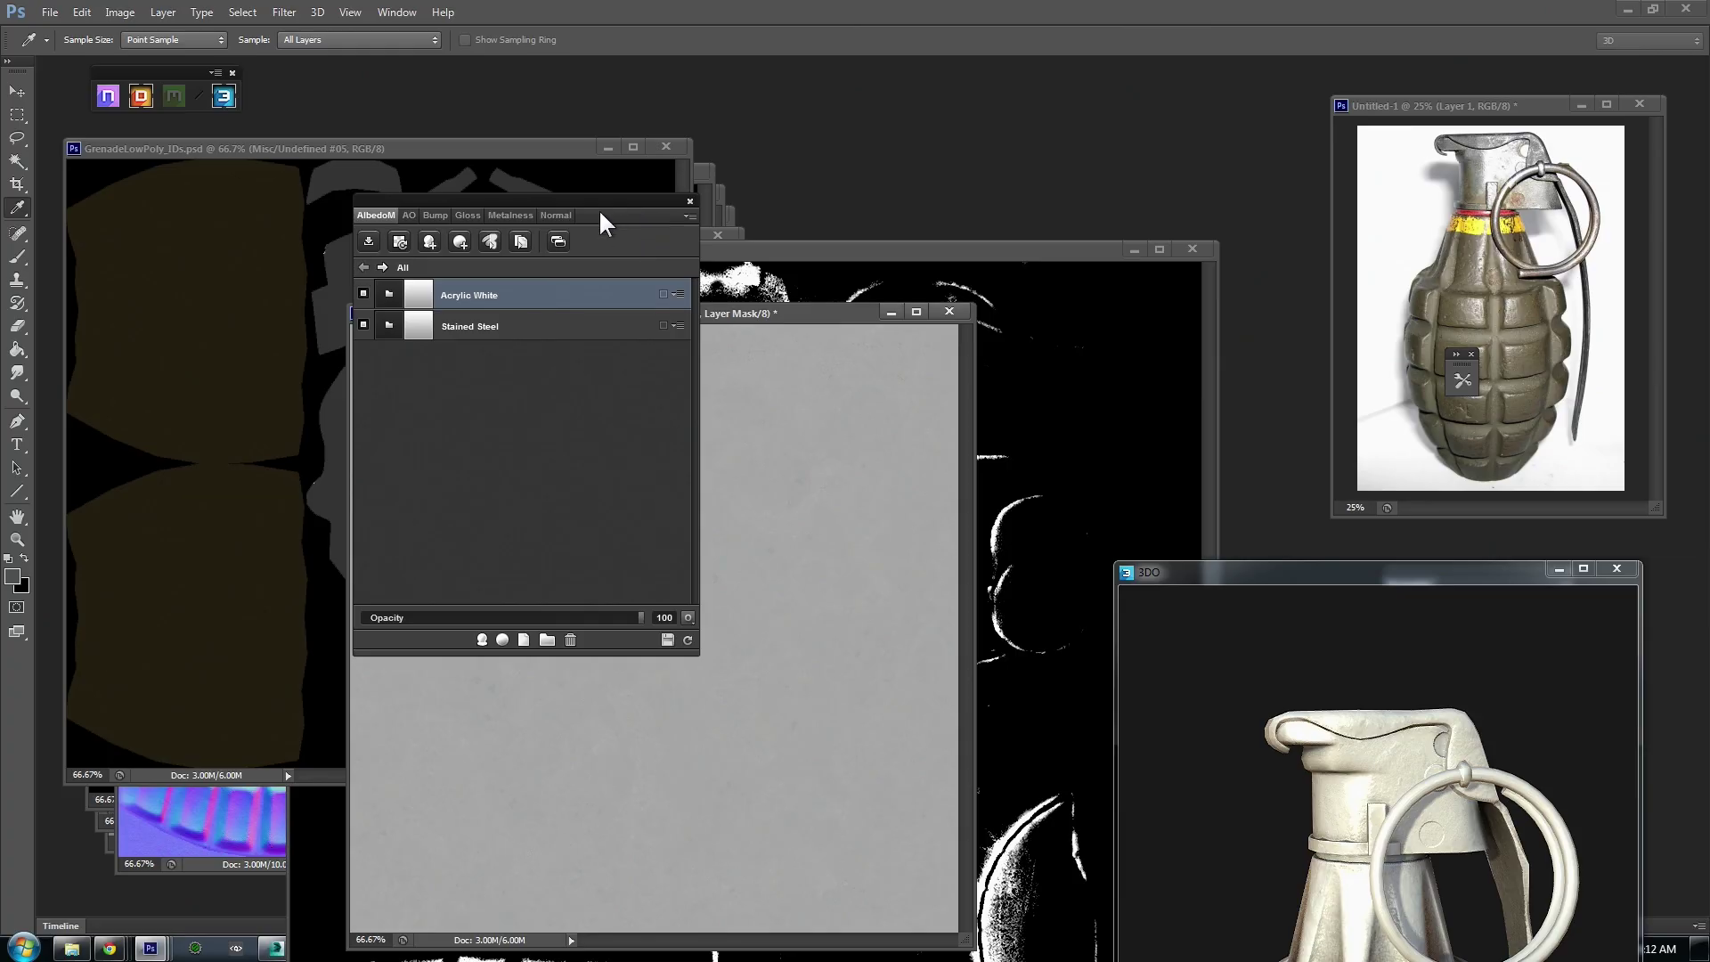
- Rearrange the AlbedoM layer palette and the 3DO window so both are clear of the reference photo
{"action": "left_click_drag", "start_coordinate": [598, 208], "coordinate": [1111, 95]}
{"action": "left_click_drag", "start_coordinate": [1295, 575], "coordinate": [1182, 573]}
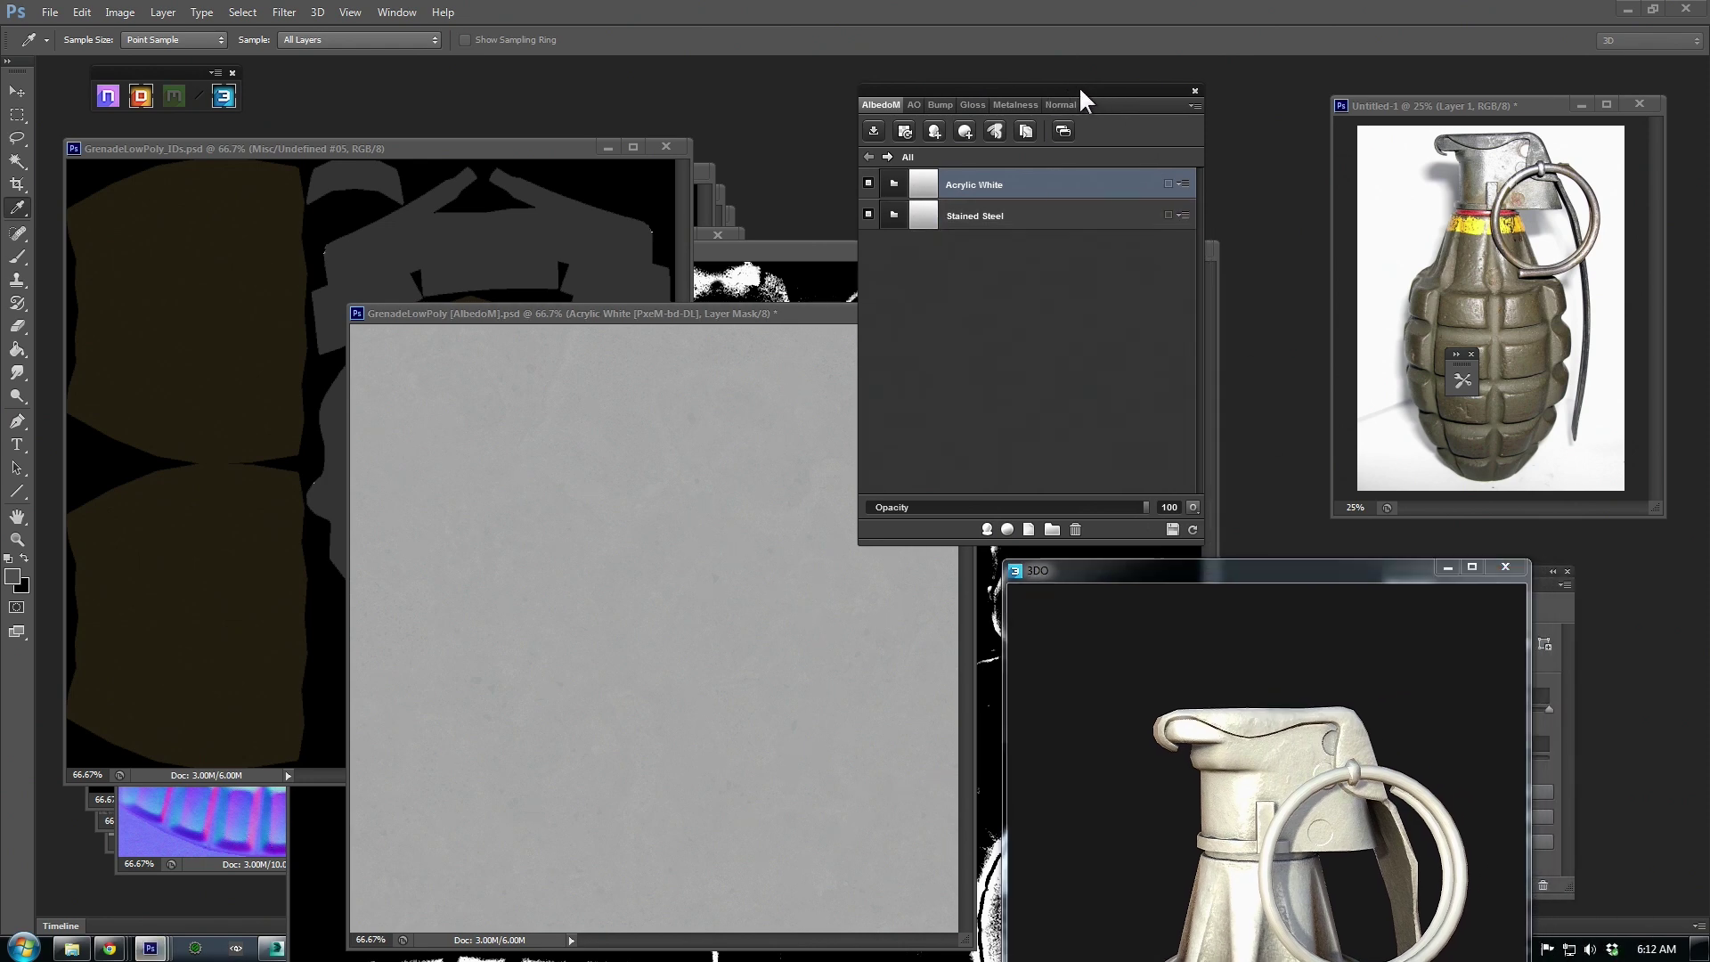
{"action": "left_click_drag", "start_coordinate": [1080, 95], "coordinate": [664, 99]}
- Mask Acrylic White to the grenade body by picking the body's dark brown ID colour in the Mask ID Editor
{"action": "left_click", "coordinate": [514, 187]}
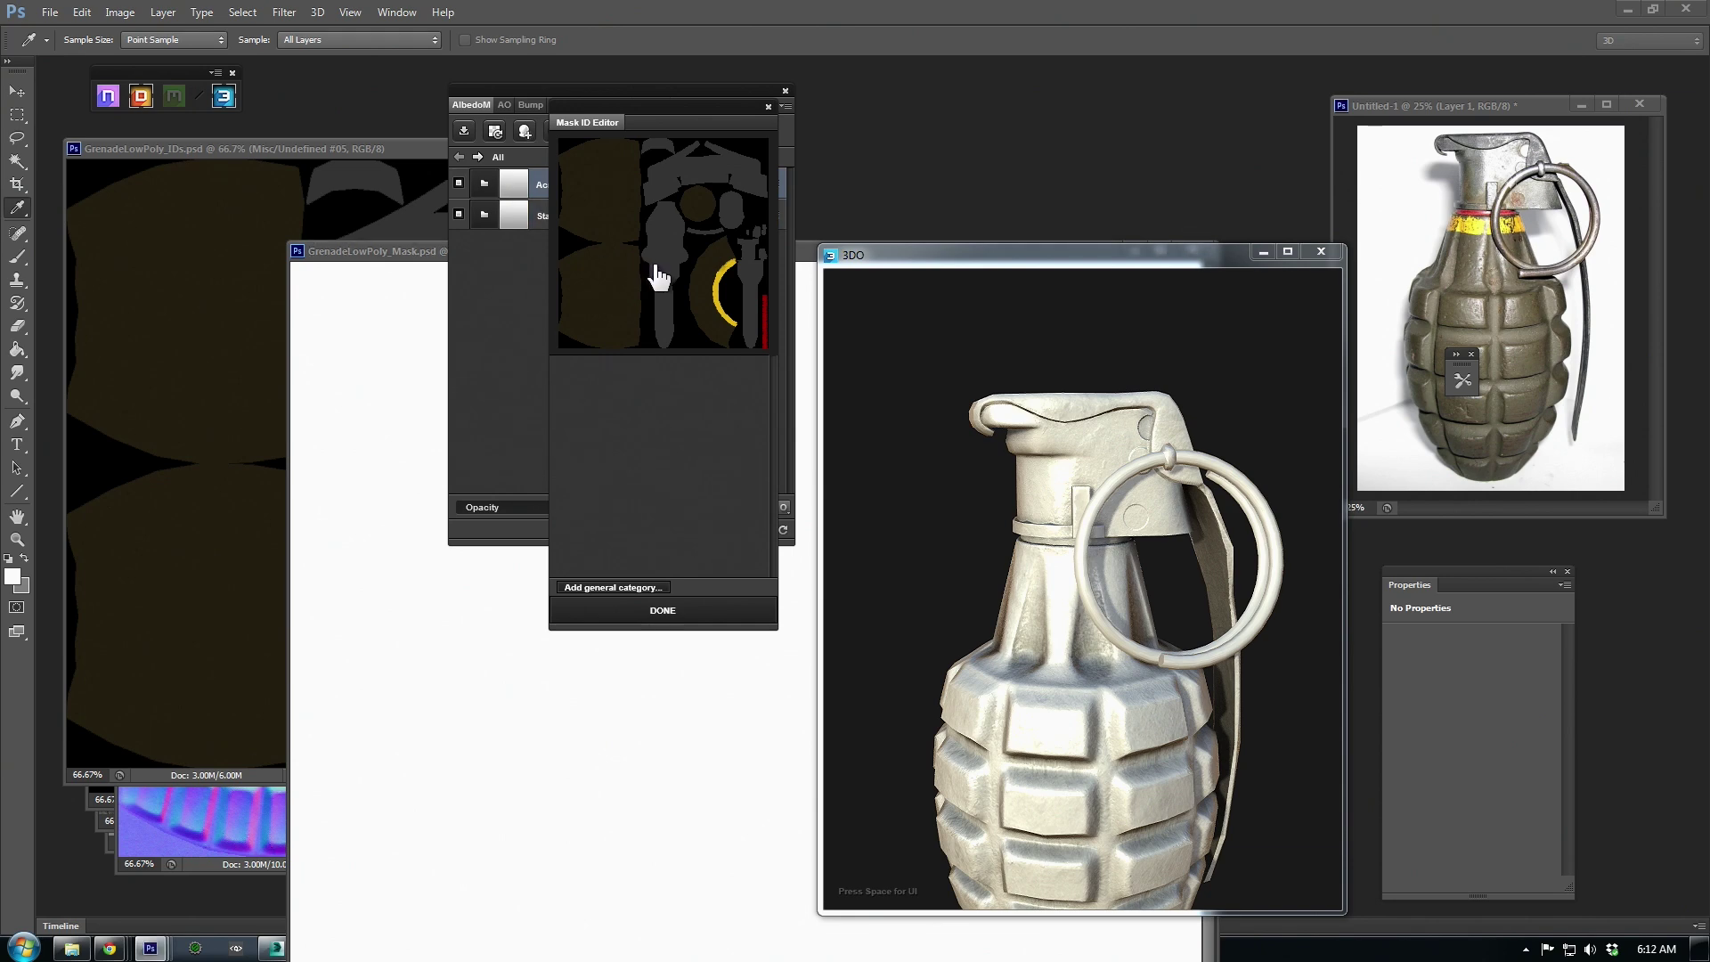
{"action": "left_click_drag", "start_coordinate": [654, 266], "coordinate": [680, 306]}
{"action": "scroll", "coordinate": [697, 210], "scroll_direction": "up", "scroll_amount": 3}
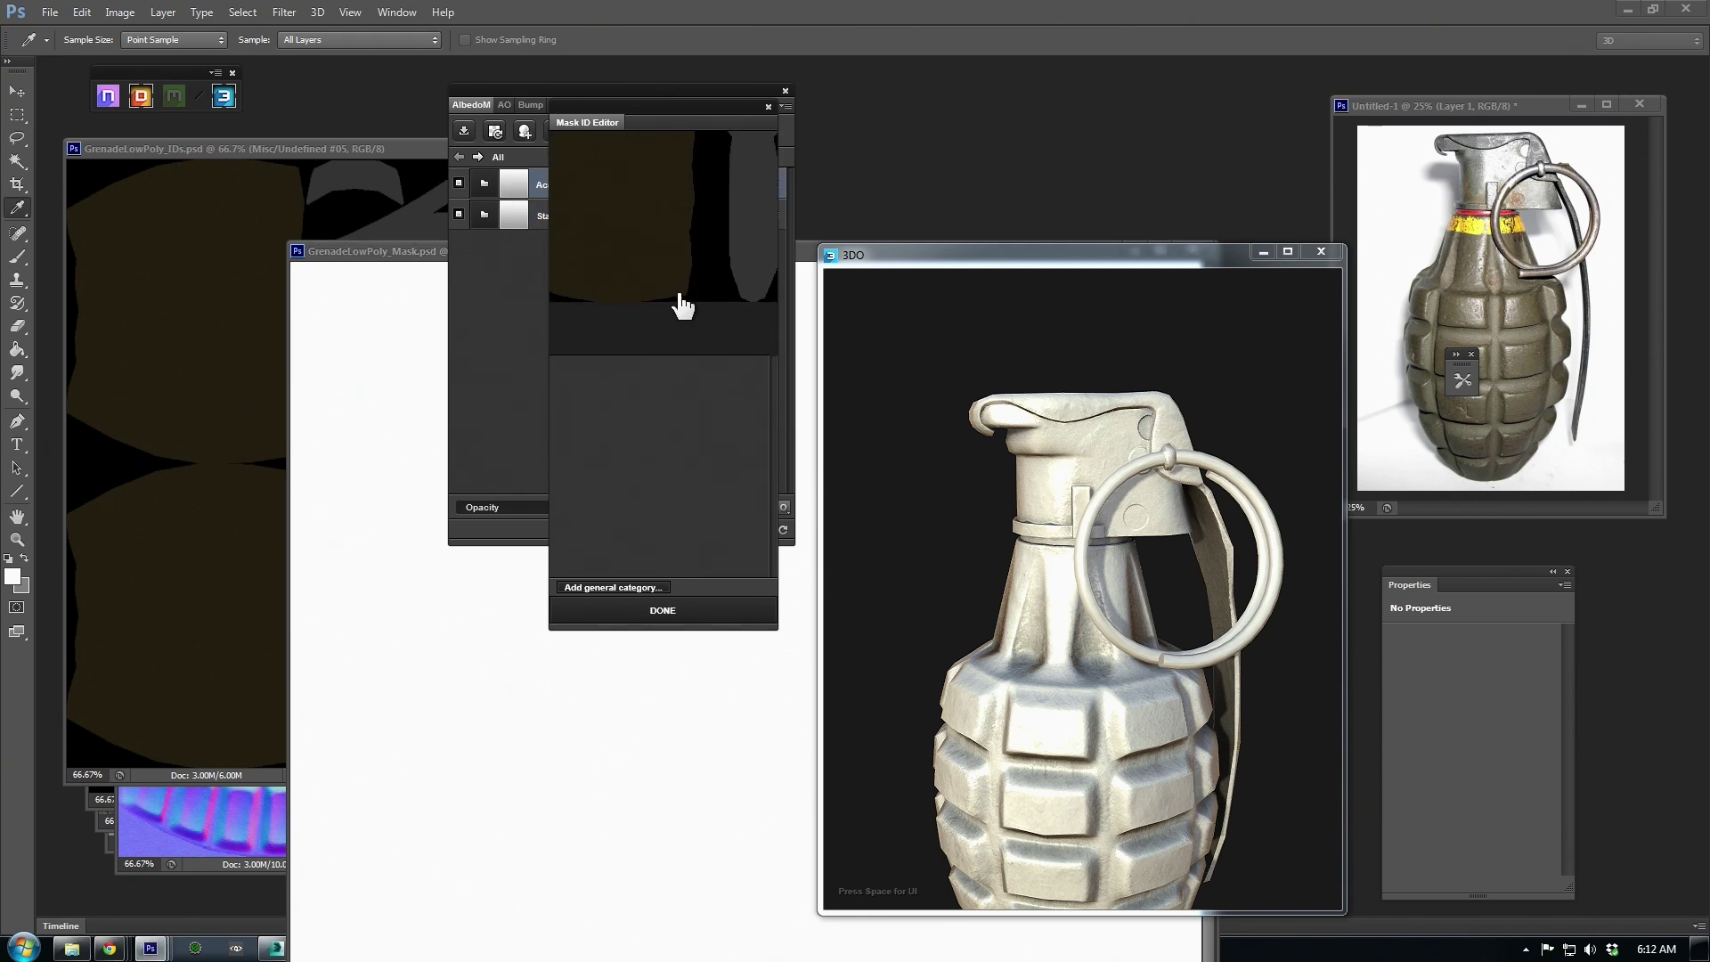
{"action": "left_click", "coordinate": [597, 186]}
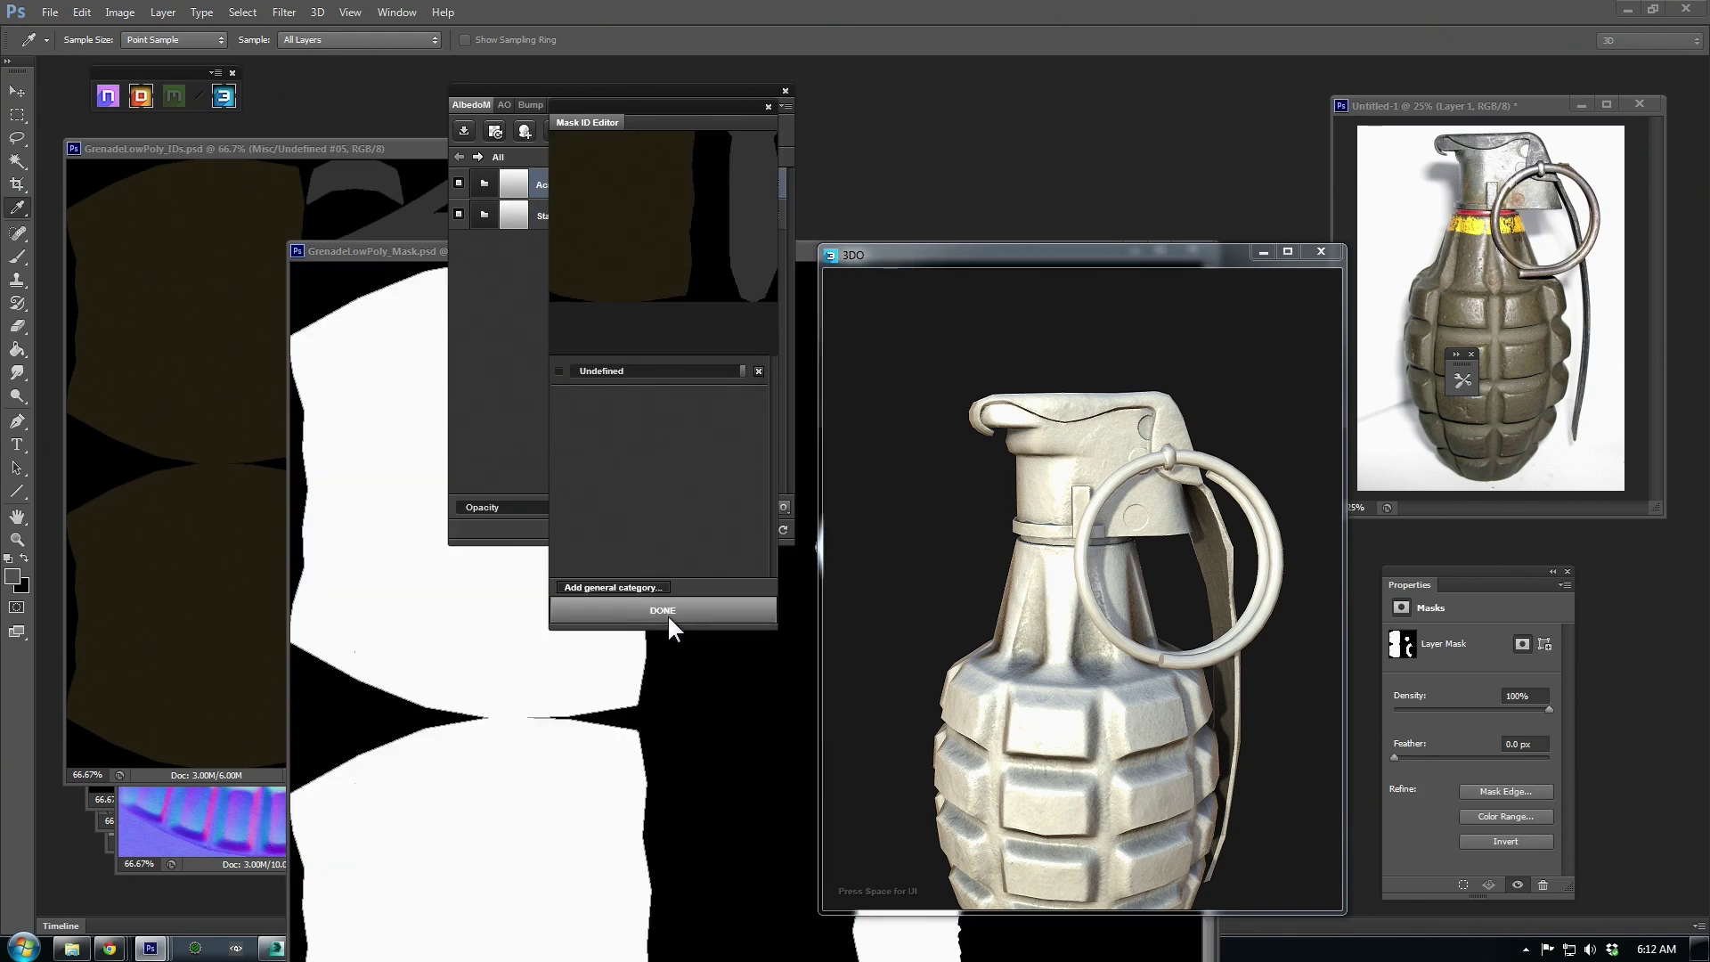
{"action": "left_click", "coordinate": [666, 612]}
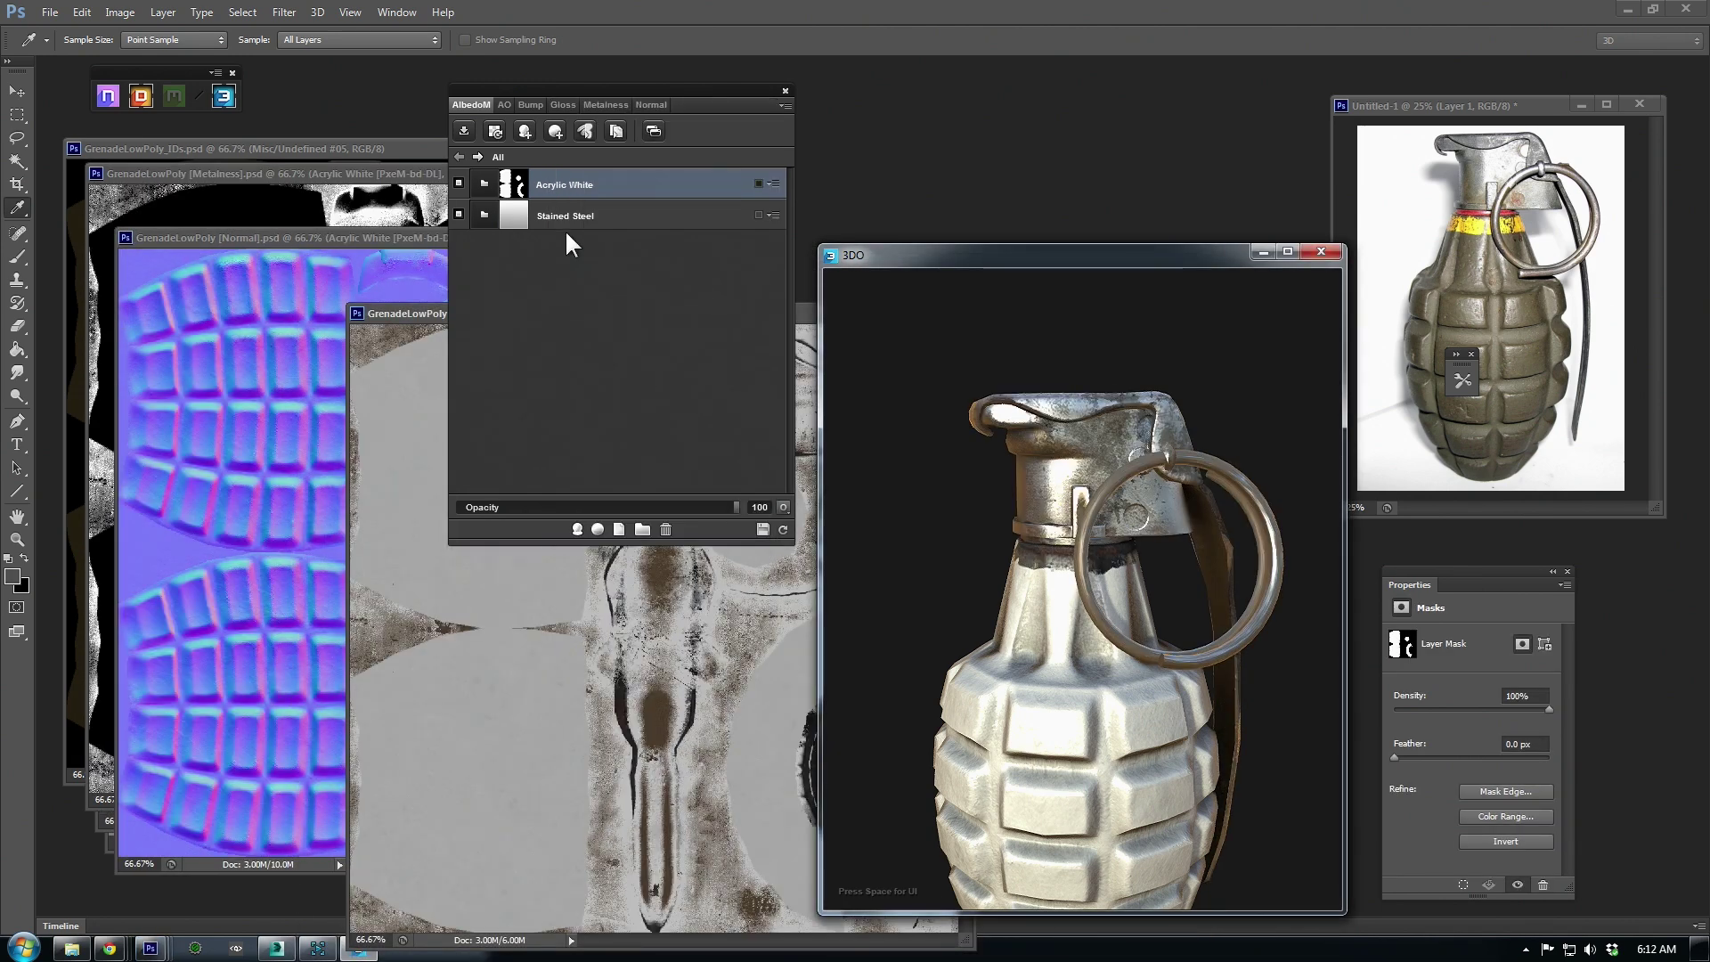
- Inspect the masked white paint and the steel parts on the grenade in 3DO at different distances and angles
{"action": "left_click_drag", "start_coordinate": [938, 545], "coordinate": [974, 580]}
{"action": "right_click_drag", "start_coordinate": [974, 580], "coordinate": [1005, 535]}
{"action": "left_click_drag", "start_coordinate": [1003, 532], "coordinate": [982, 469]}
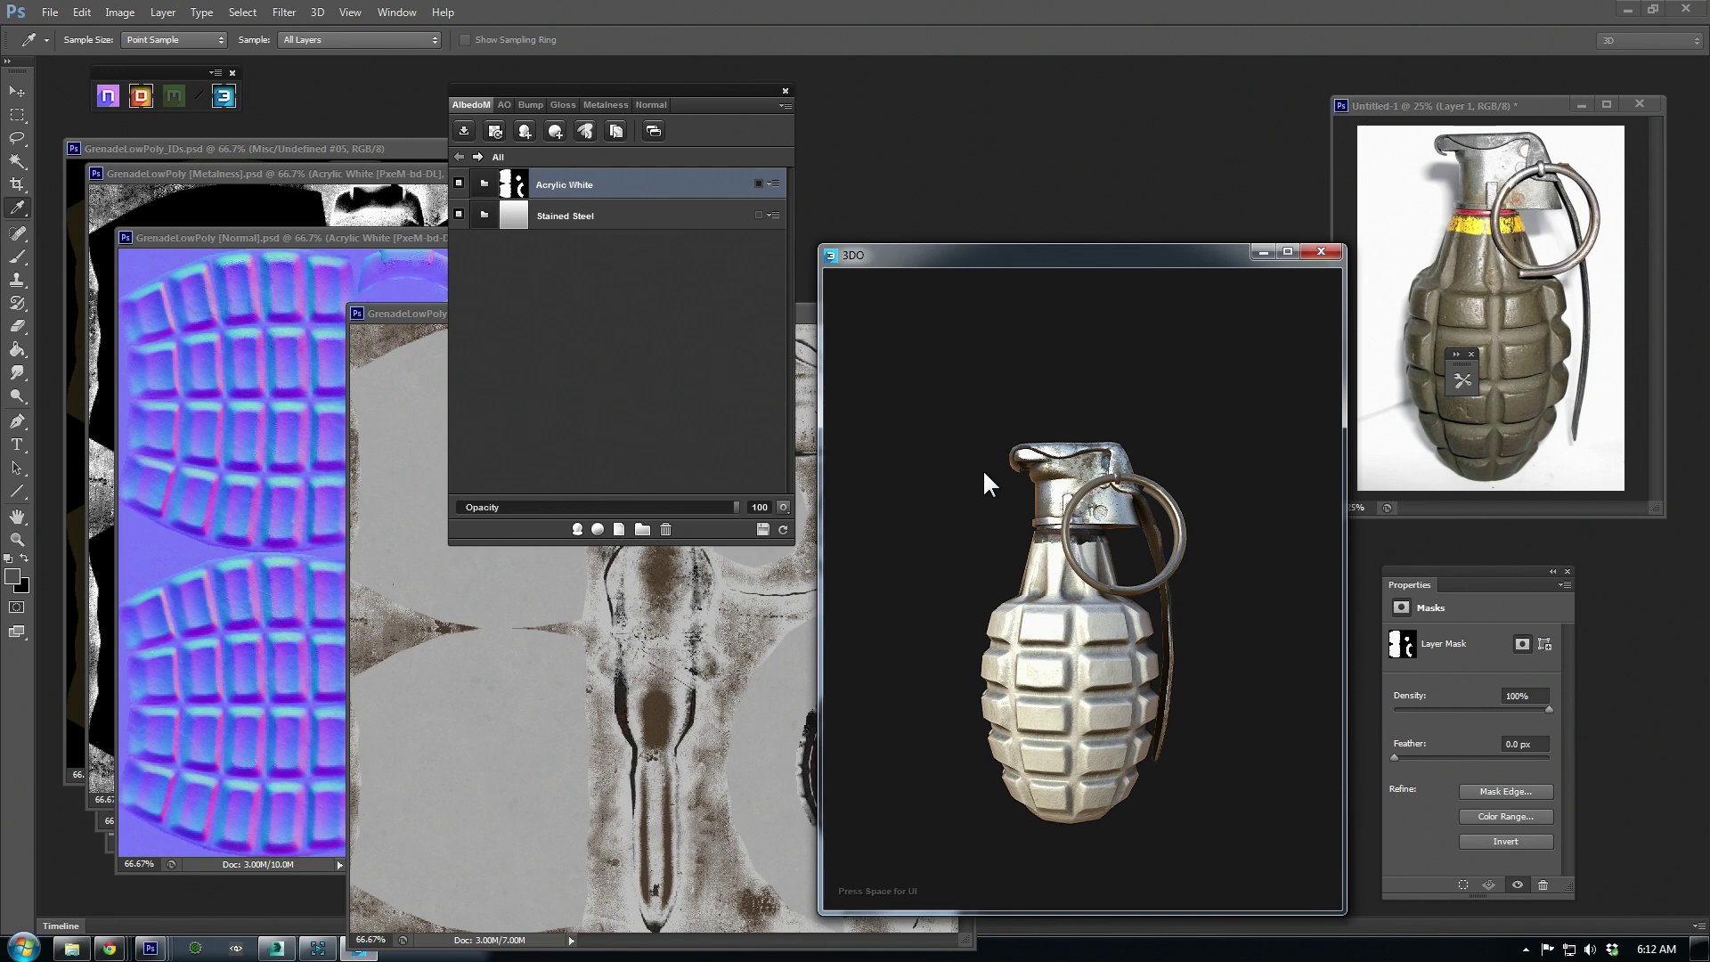
{"action": "scroll", "coordinate": [981, 469], "scroll_direction": "up", "scroll_amount": 3}
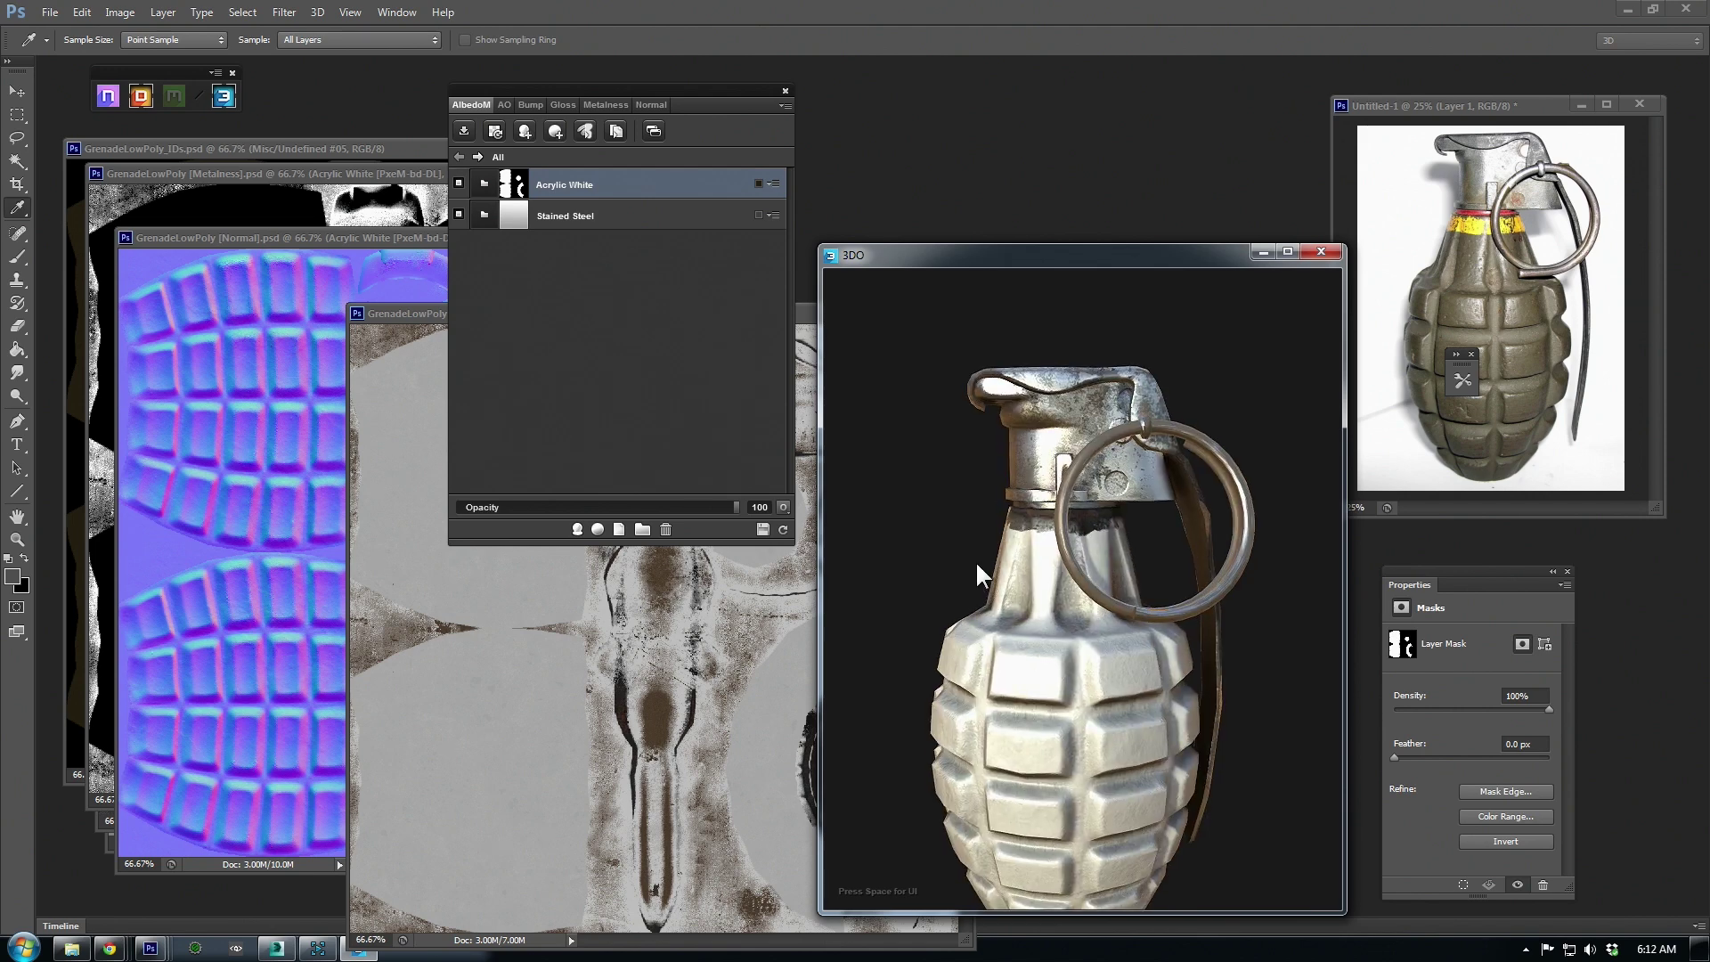
- Open the Acrylic White material and recolour its Paint layer olive green
{"action": "left_click", "coordinate": [481, 182]}
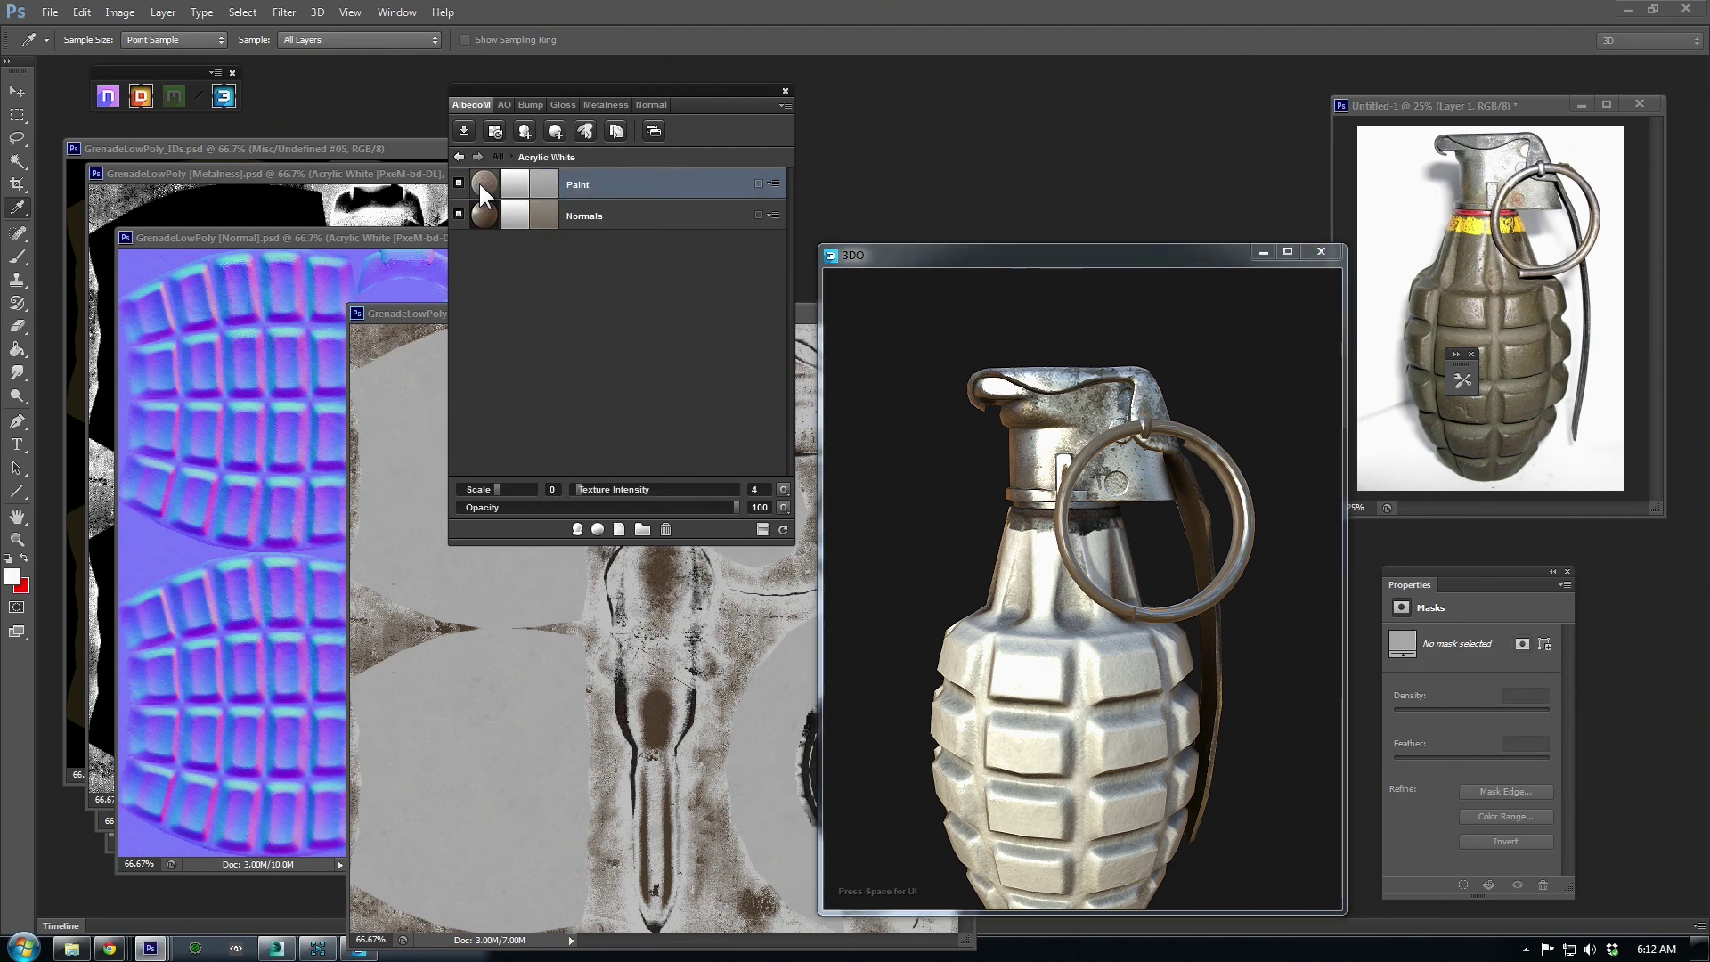
{"action": "left_click", "coordinate": [542, 184]}
{"action": "key", "text": "ctrl+v"}
{"action": "left_click", "coordinate": [725, 504]}
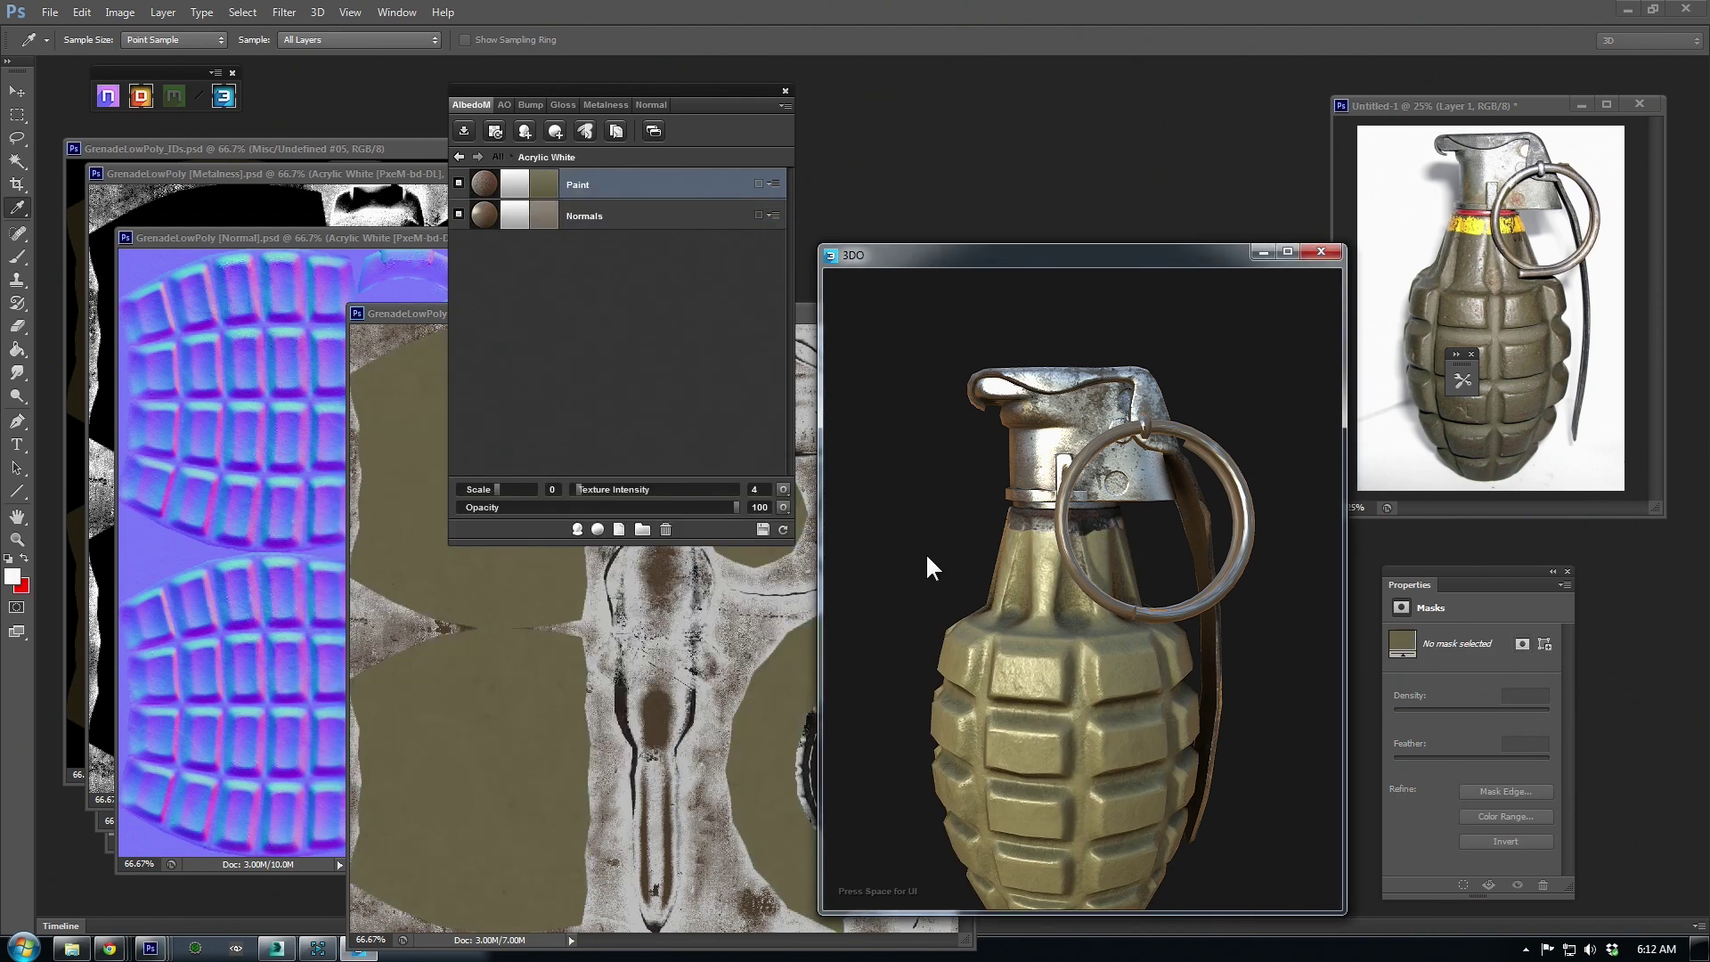
- Set the Paint layer's colour to dark brown 474036, sampled from the grenade body in the reference photo
{"action": "scroll", "coordinate": [927, 569], "scroll_direction": "down", "scroll_amount": 5}
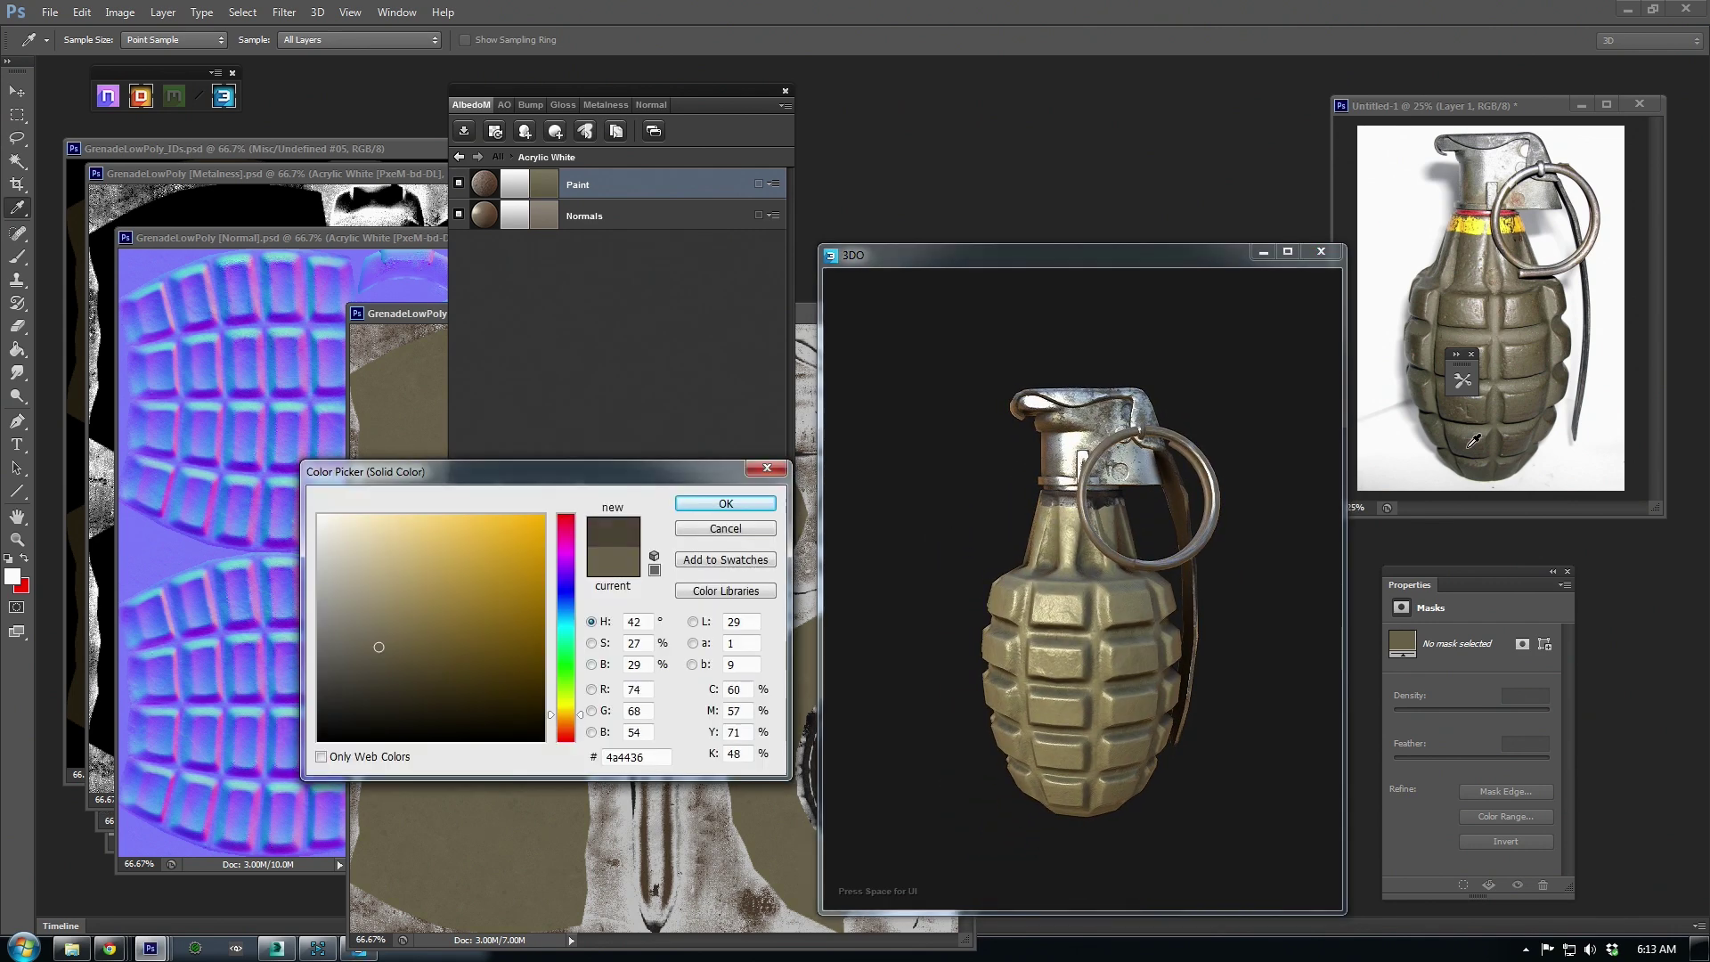
{"action": "left_click", "coordinate": [1466, 449]}
{"action": "left_click", "coordinate": [687, 505]}
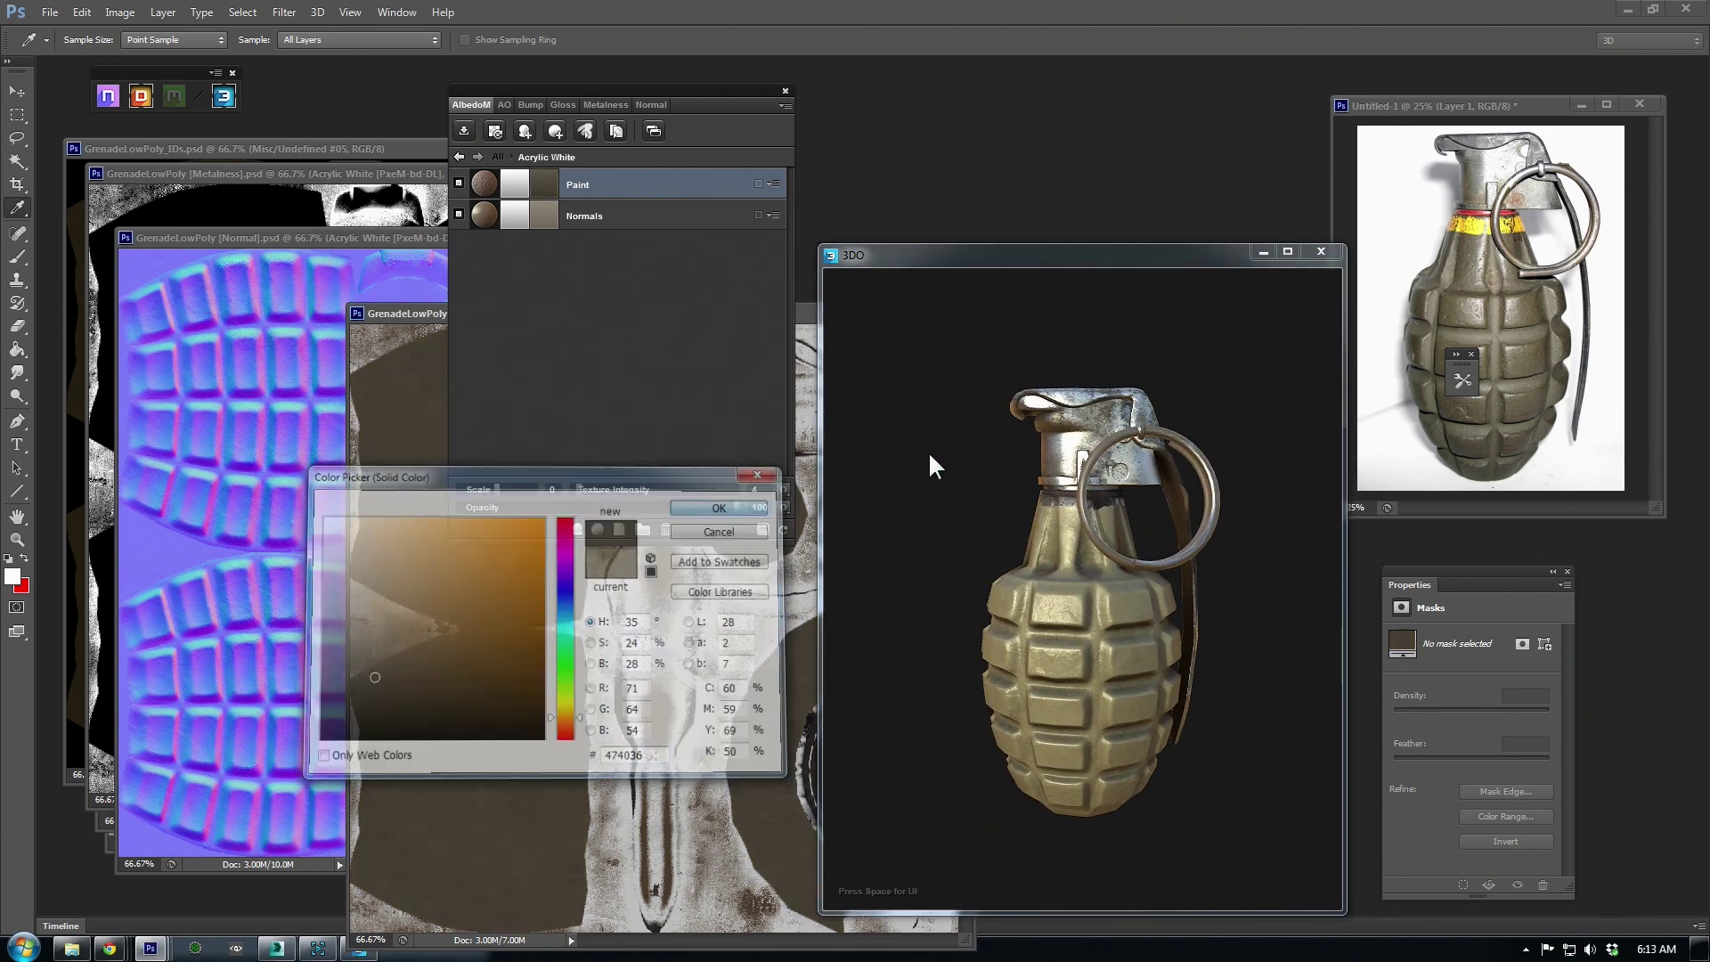
- Move the 3DO window up beside the reference photo and check the recoloured grenade as a whole
{"action": "left_click_drag", "start_coordinate": [1053, 258], "coordinate": [1015, 154]}
{"action": "left_click_drag", "start_coordinate": [999, 258], "coordinate": [1038, 287]}
{"action": "scroll", "coordinate": [1023, 387], "scroll_direction": "down", "scroll_amount": 5}
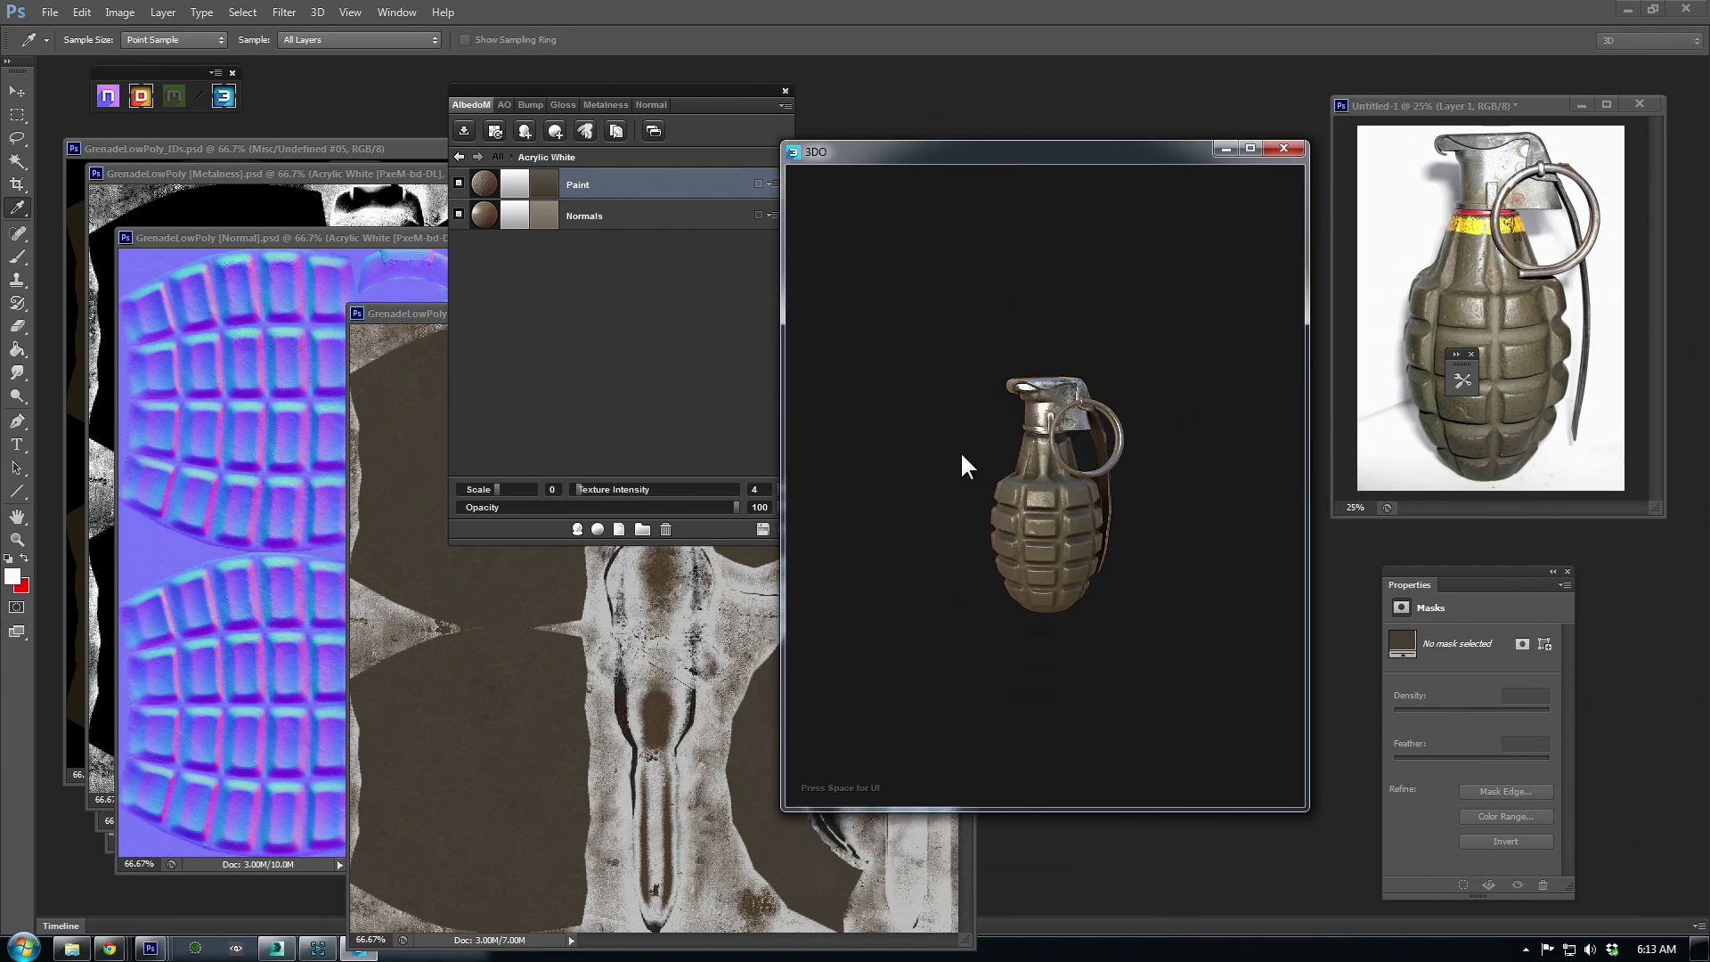
- Add another Acrylic White paint material from the stock library and mask it to the yellow band ID on the grenade's neck
{"action": "left_click_drag", "start_coordinate": [960, 451], "coordinate": [853, 436]}
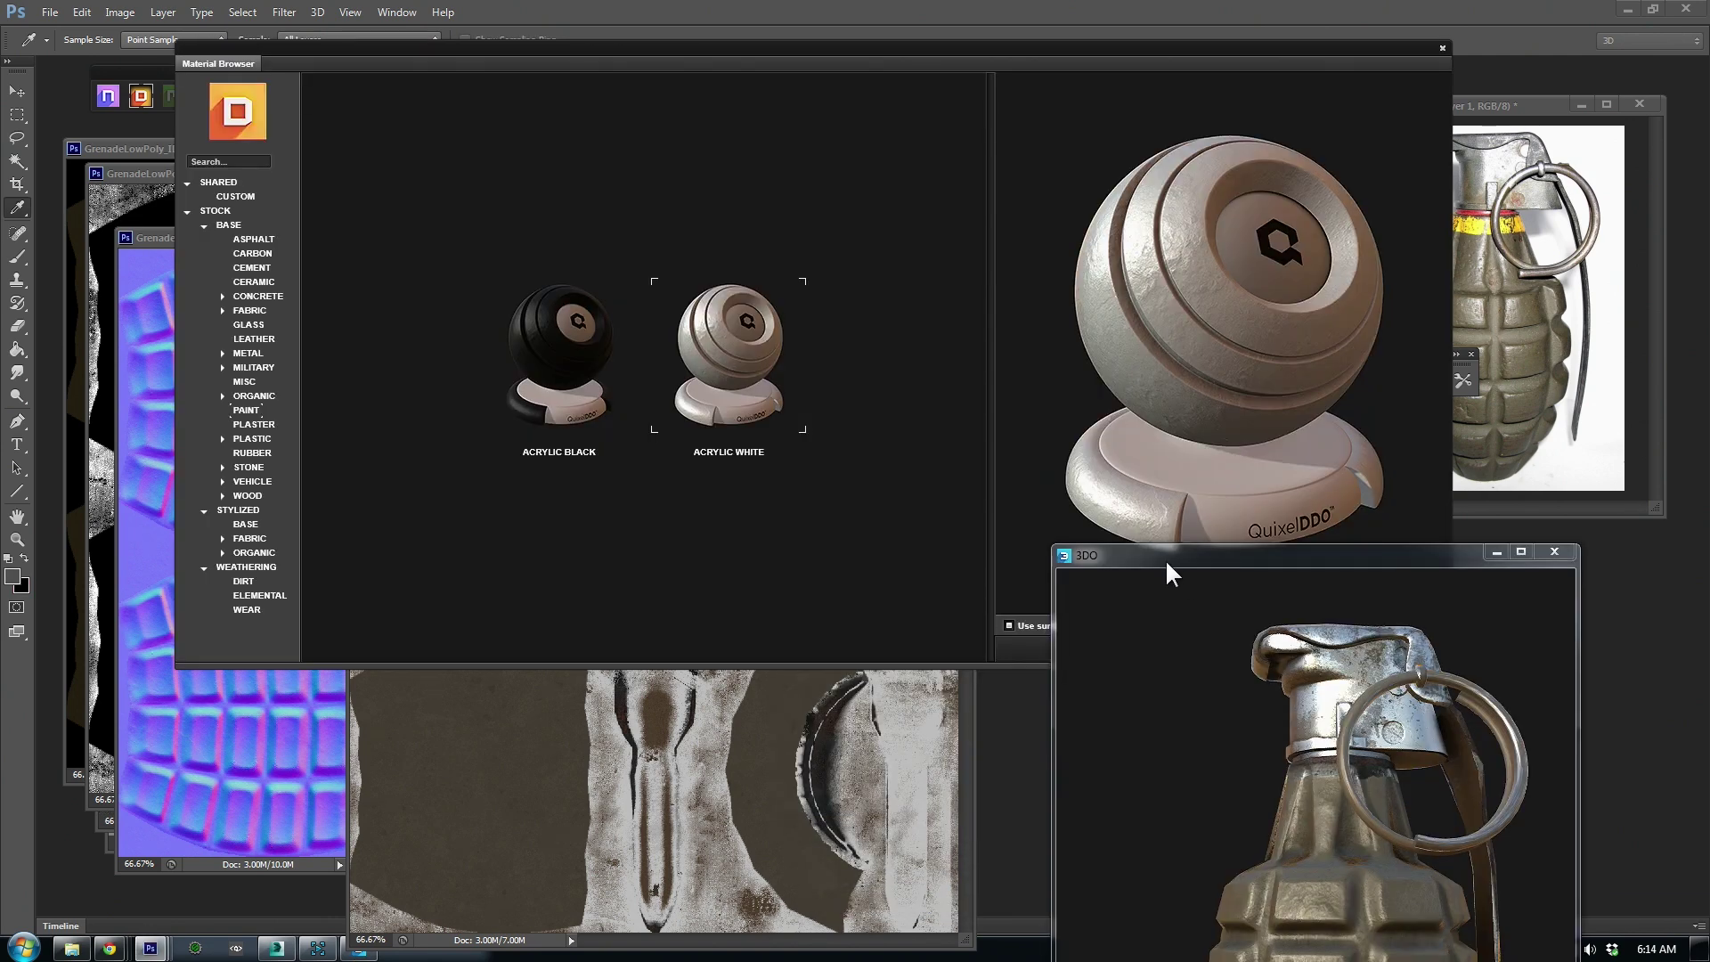
{"action": "left_click_drag", "start_coordinate": [1165, 559], "coordinate": [1178, 662]}
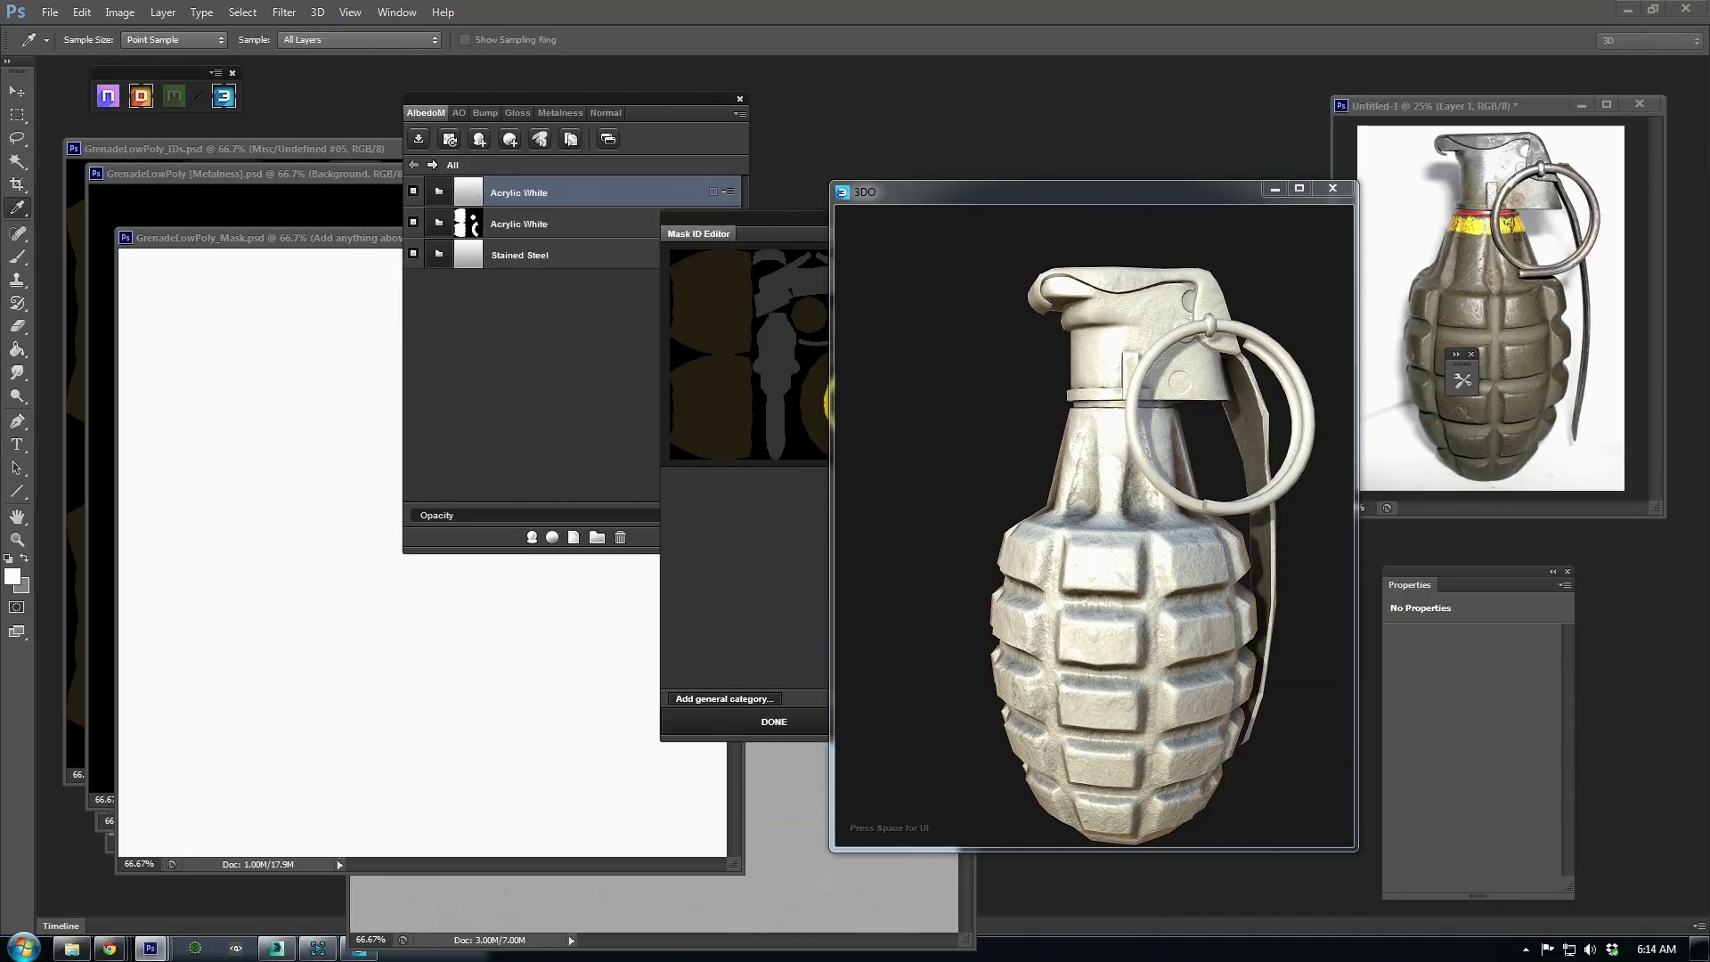
{"action": "left_click_drag", "start_coordinate": [793, 214], "coordinate": [553, 235]}
{"action": "scroll", "coordinate": [565, 362], "scroll_direction": "up", "scroll_amount": 5}
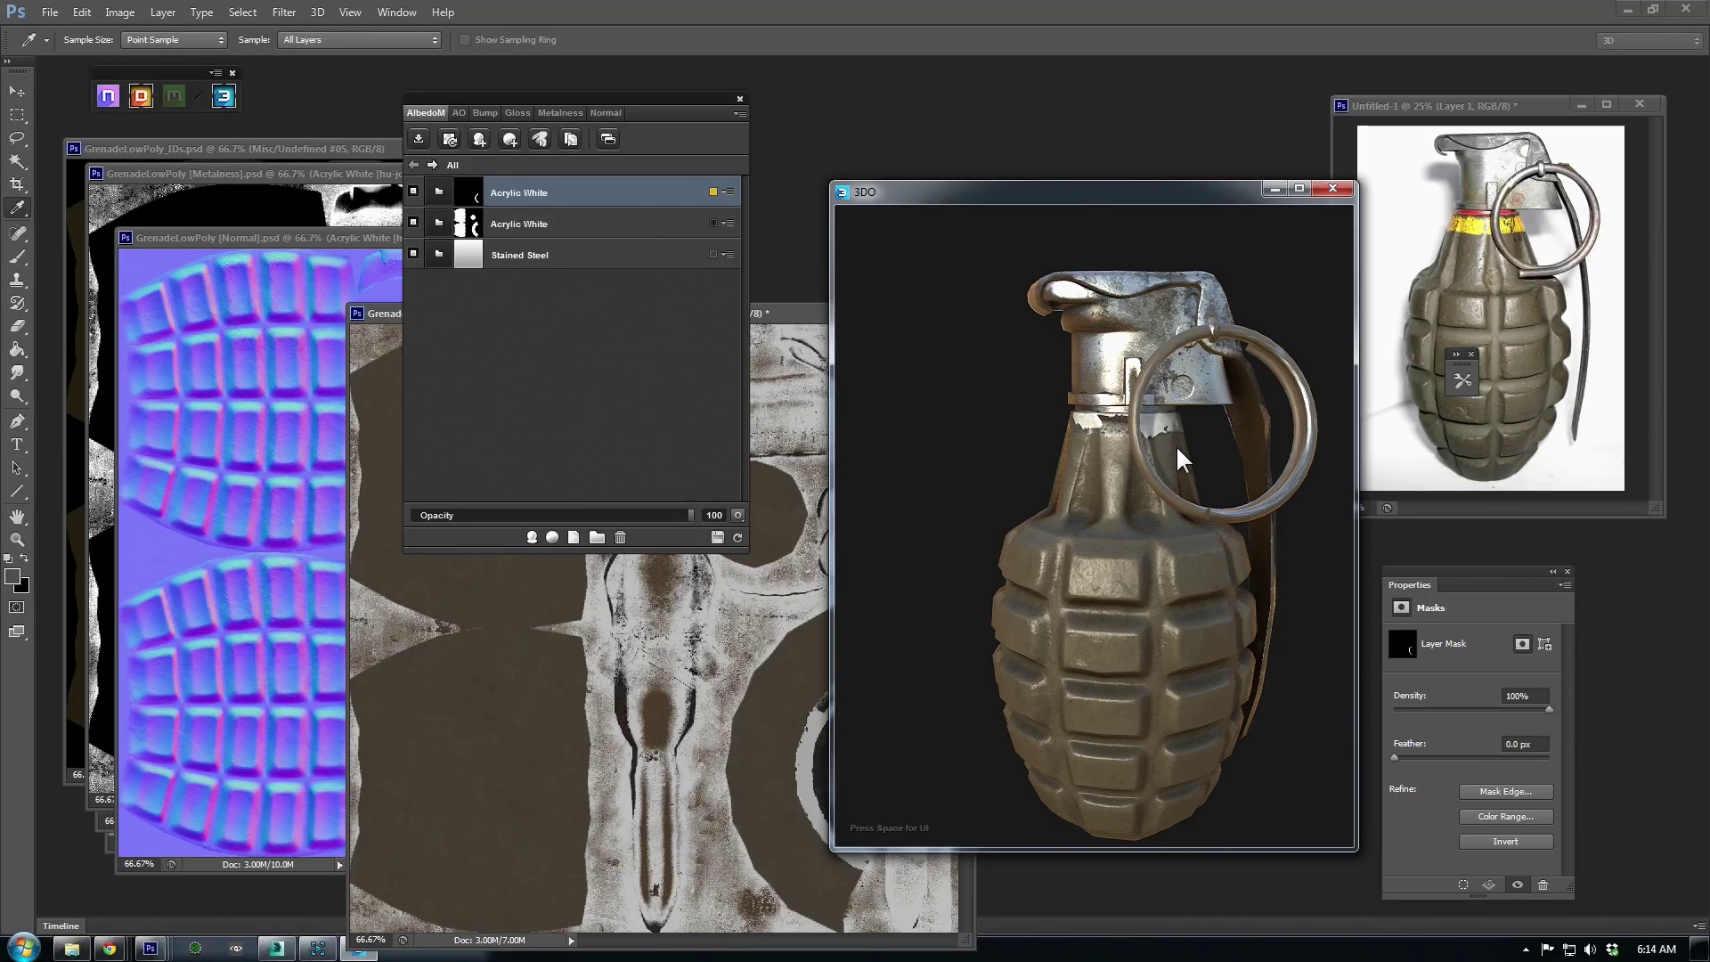
- Recolour the Paint layer of the neck band's Acrylic White material to yellow edb628 and check it in 3DO against the reference
{"action": "left_click", "coordinate": [439, 192]}
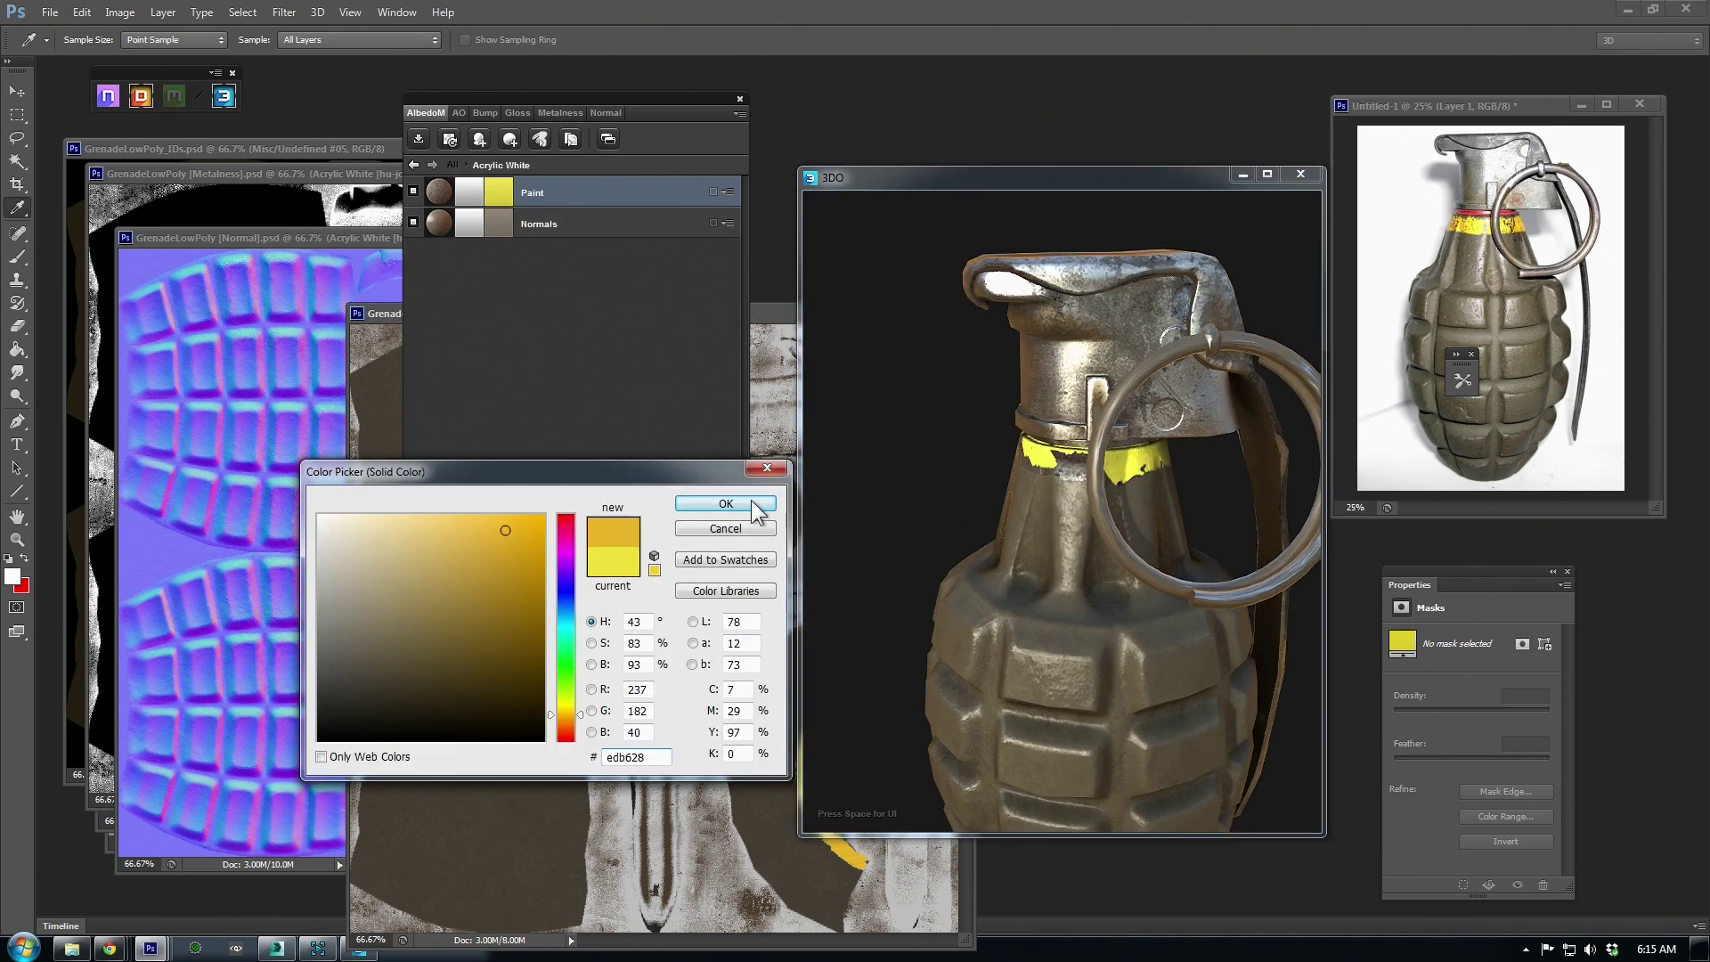
{"action": "left_click", "coordinate": [755, 506]}
{"action": "scroll", "coordinate": [890, 427], "scroll_direction": "down", "scroll_amount": 2}
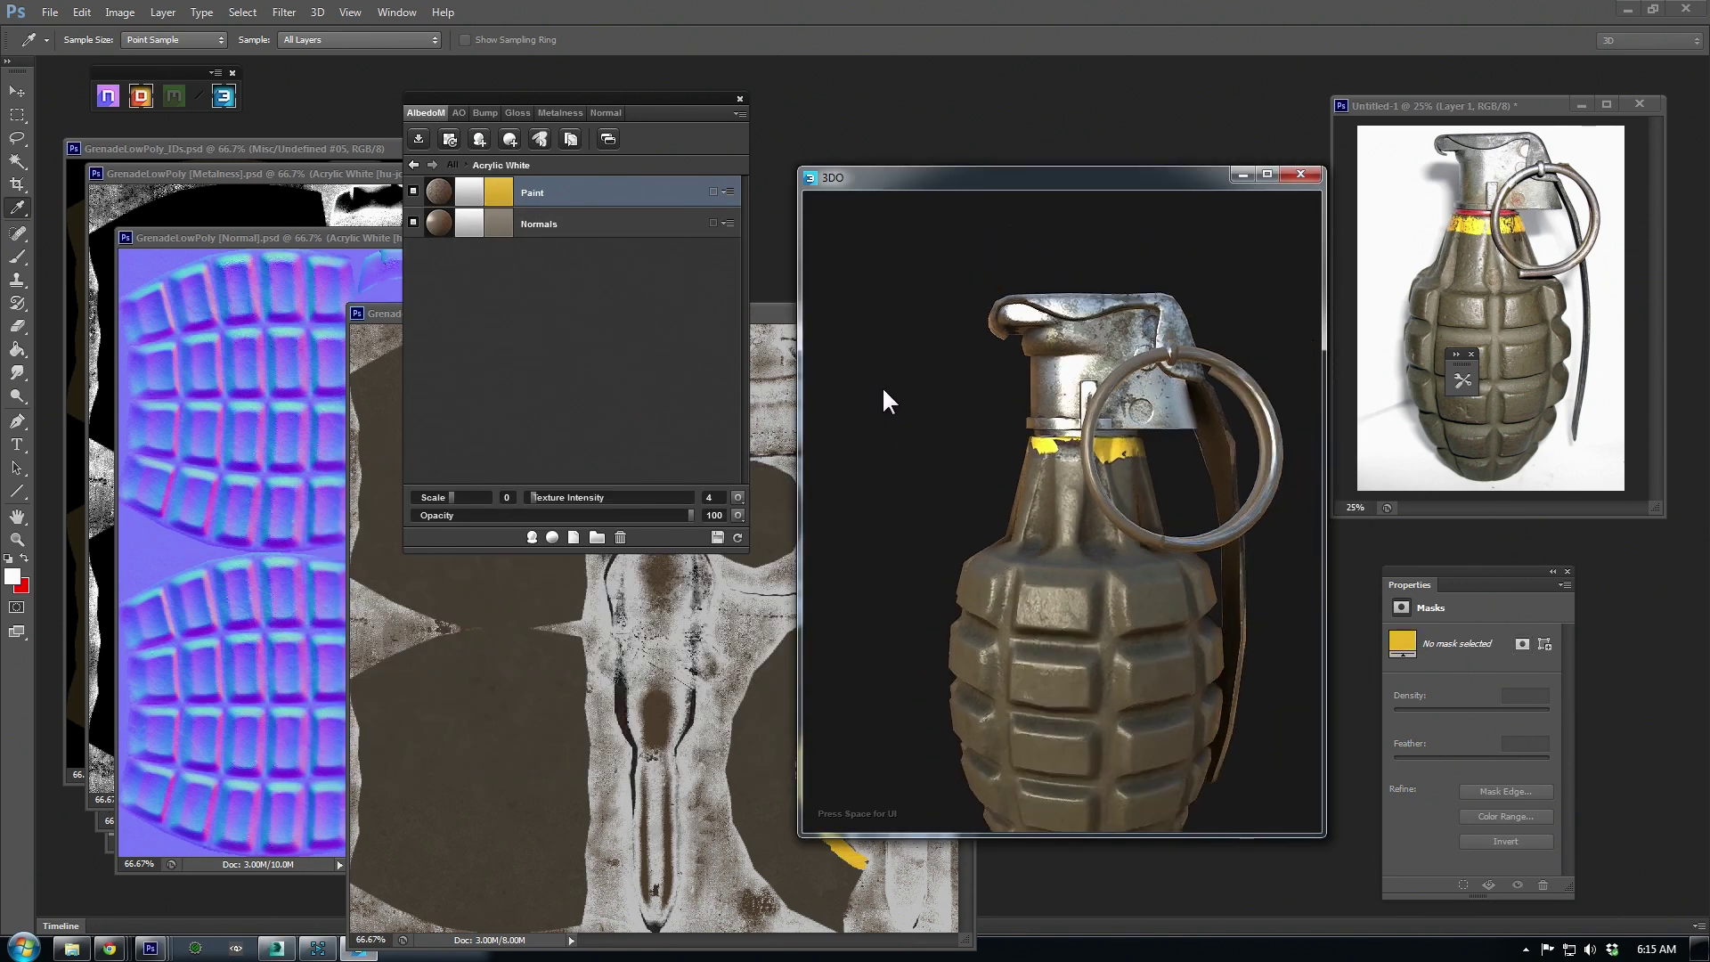
{"action": "scroll", "coordinate": [882, 392], "scroll_direction": "down", "scroll_amount": 3}
{"action": "mouse_move", "coordinate": [878, 449]}
{"action": "left_mouse_down"}
{"action": "mouse_move", "coordinate": [1214, 461]}
{"action": "mouse_move", "coordinate": [852, 460]}
{"action": "mouse_move", "coordinate": [902, 445]}
{"action": "left_mouse_up"}
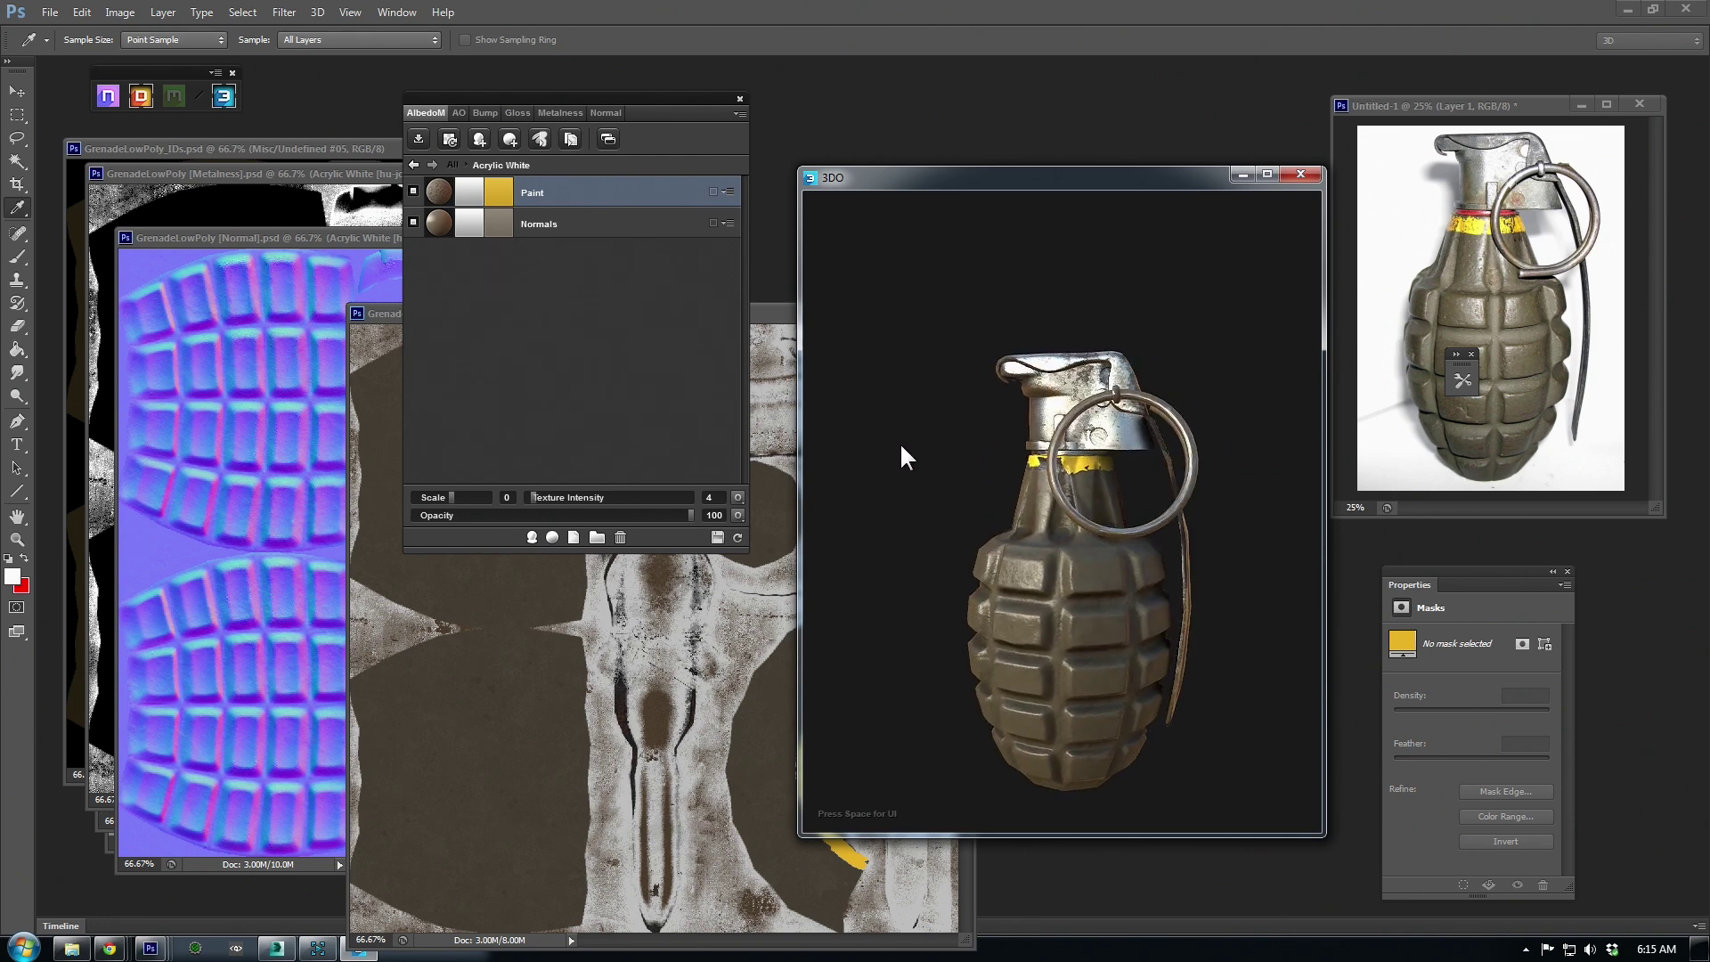
{"action": "scroll", "coordinate": [902, 448], "scroll_direction": "up", "scroll_amount": 5}
- In the Bump map, set the yellow band's Paint layer to light grey e1e1e1 and inspect the paint edge up close
{"action": "left_click", "coordinate": [484, 112]}
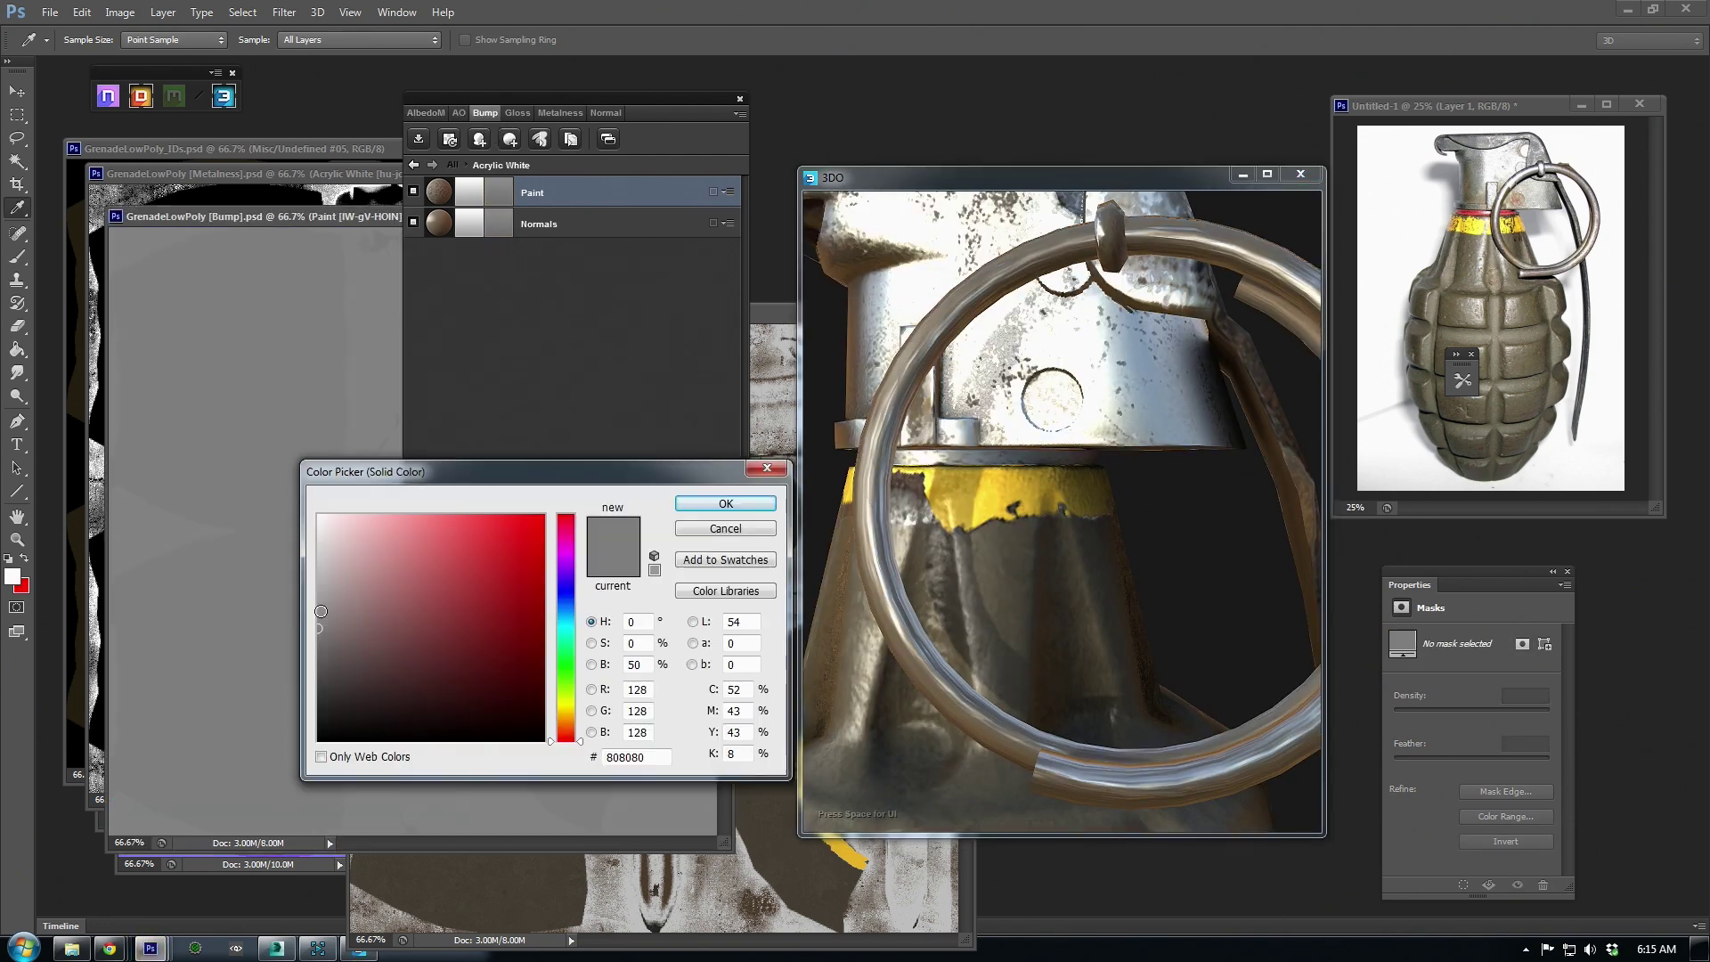
{"action": "left_click_drag", "start_coordinate": [321, 611], "coordinate": [303, 540]}
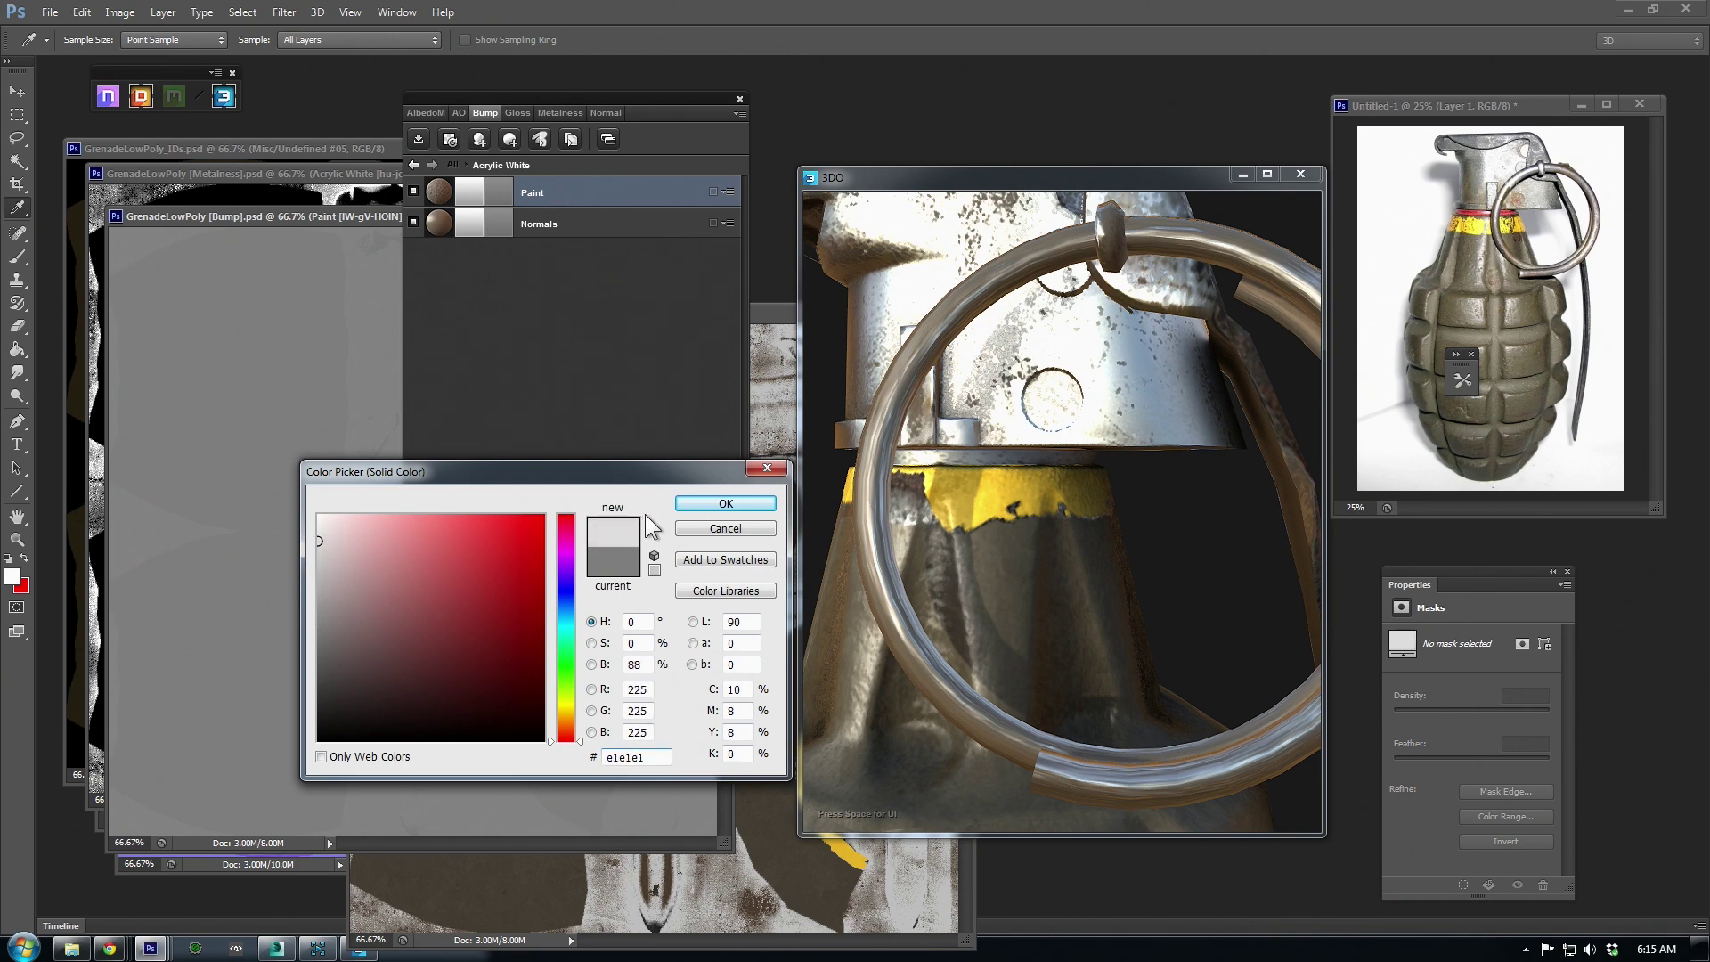
{"action": "left_click", "coordinate": [738, 506]}
{"action": "left_click", "coordinate": [983, 552]}
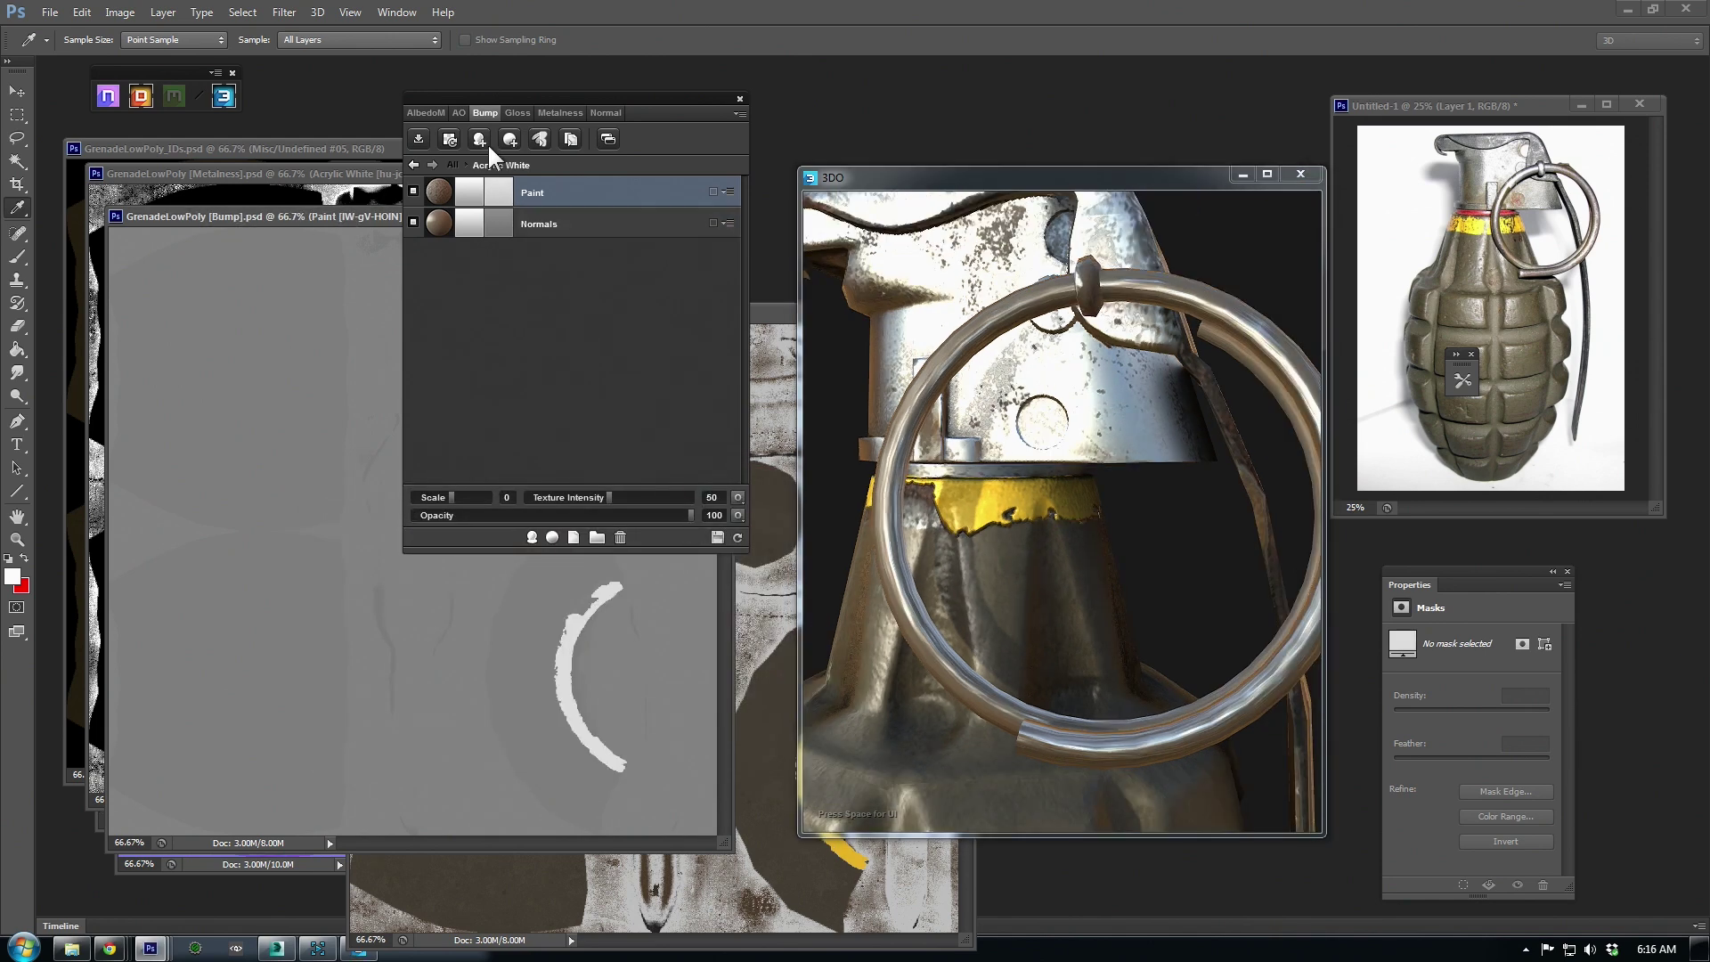
{"action": "mouse_move", "coordinate": [882, 501]}
{"action": "left_mouse_down"}
{"action": "mouse_move", "coordinate": [1032, 596]}
{"action": "mouse_move", "coordinate": [980, 501]}
{"action": "left_mouse_up"}
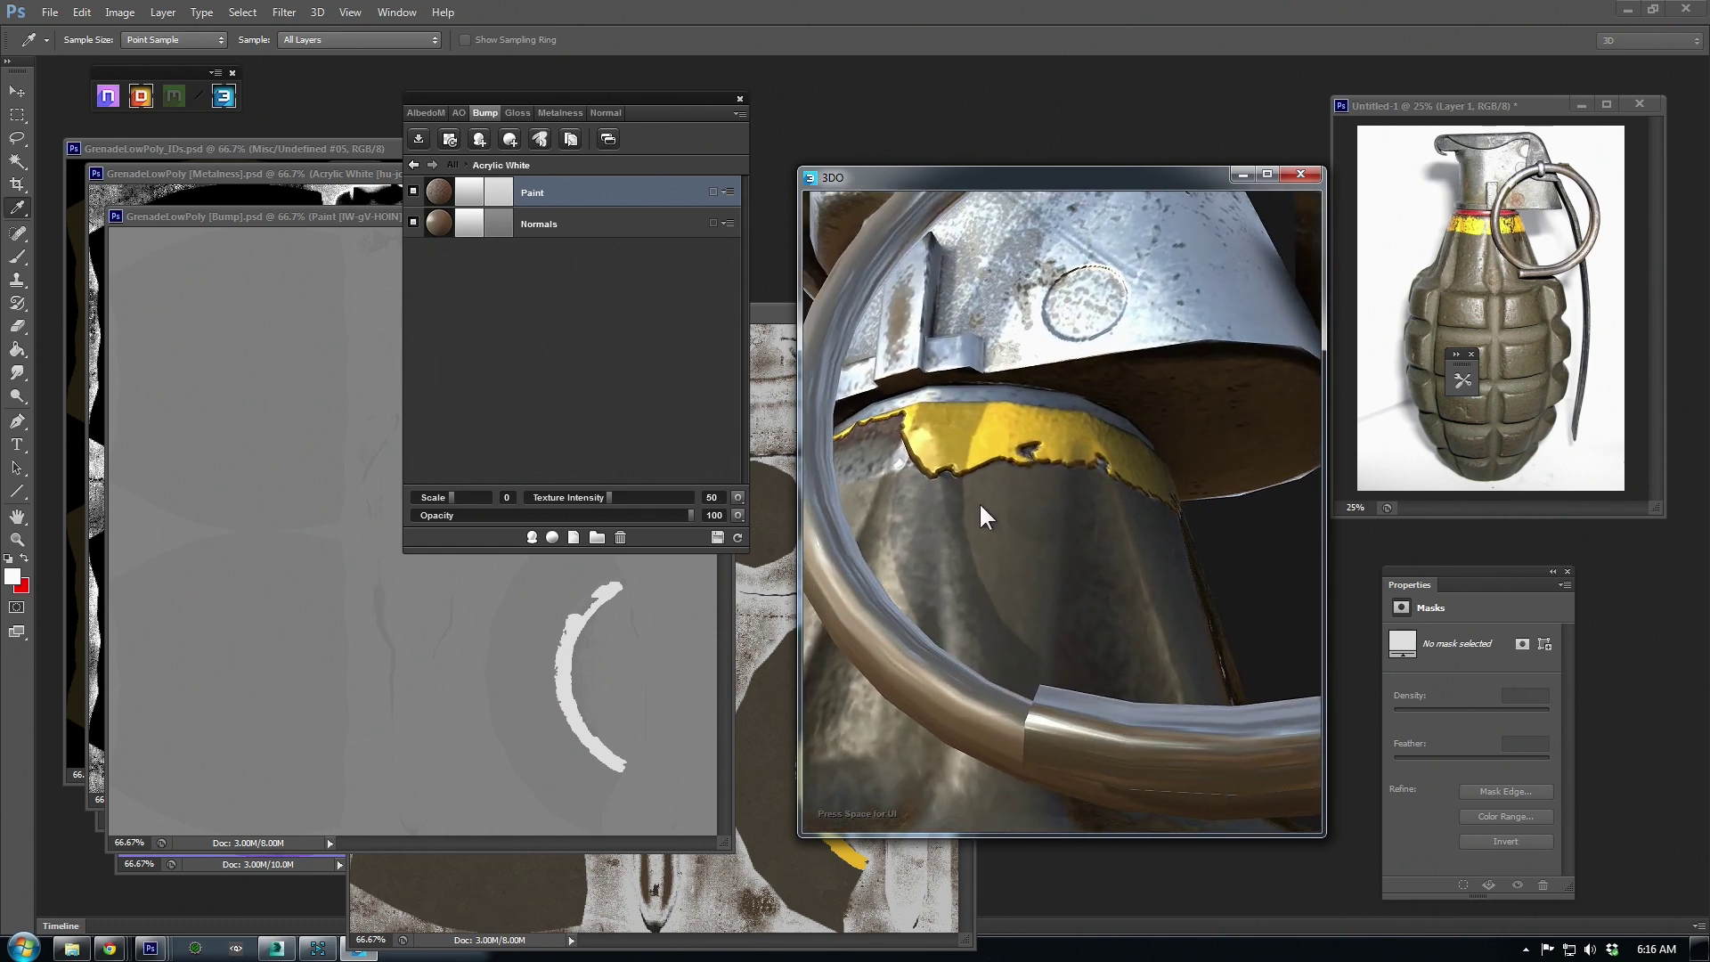
- Reduce the yellow band's bump height by setting its Paint layer to grey a9a9a9, and check the edge under different light
{"action": "left_click", "coordinate": [495, 187]}
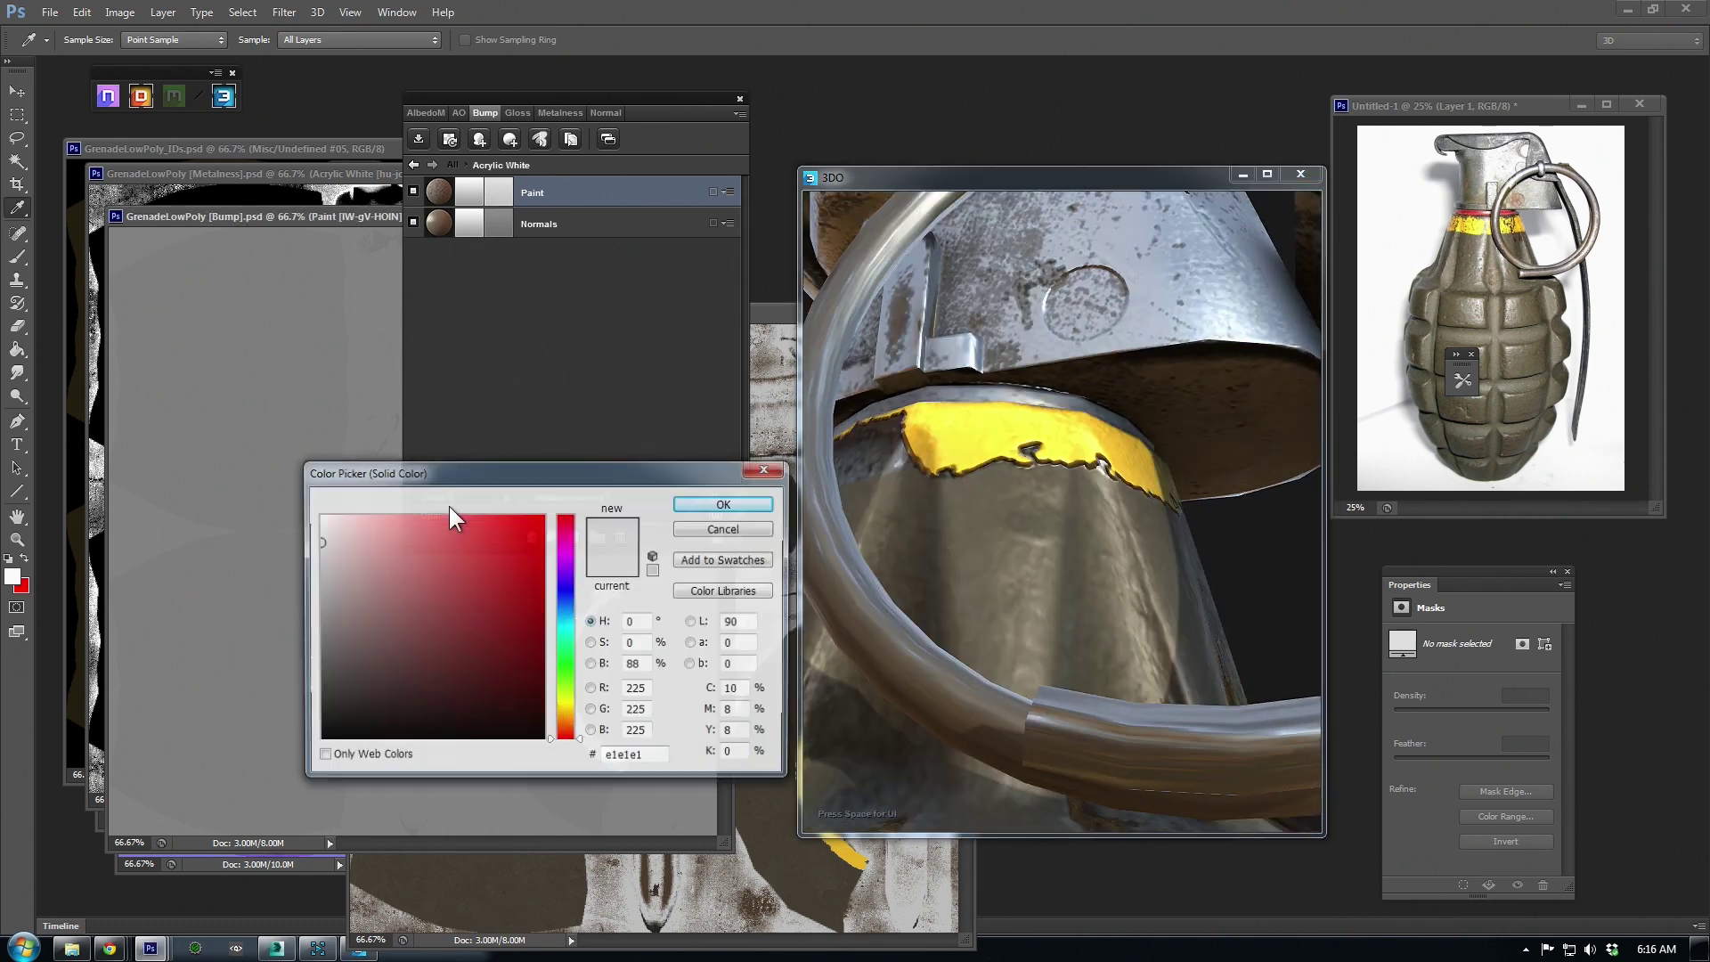
{"action": "left_click_drag", "start_coordinate": [325, 572], "coordinate": [320, 590]}
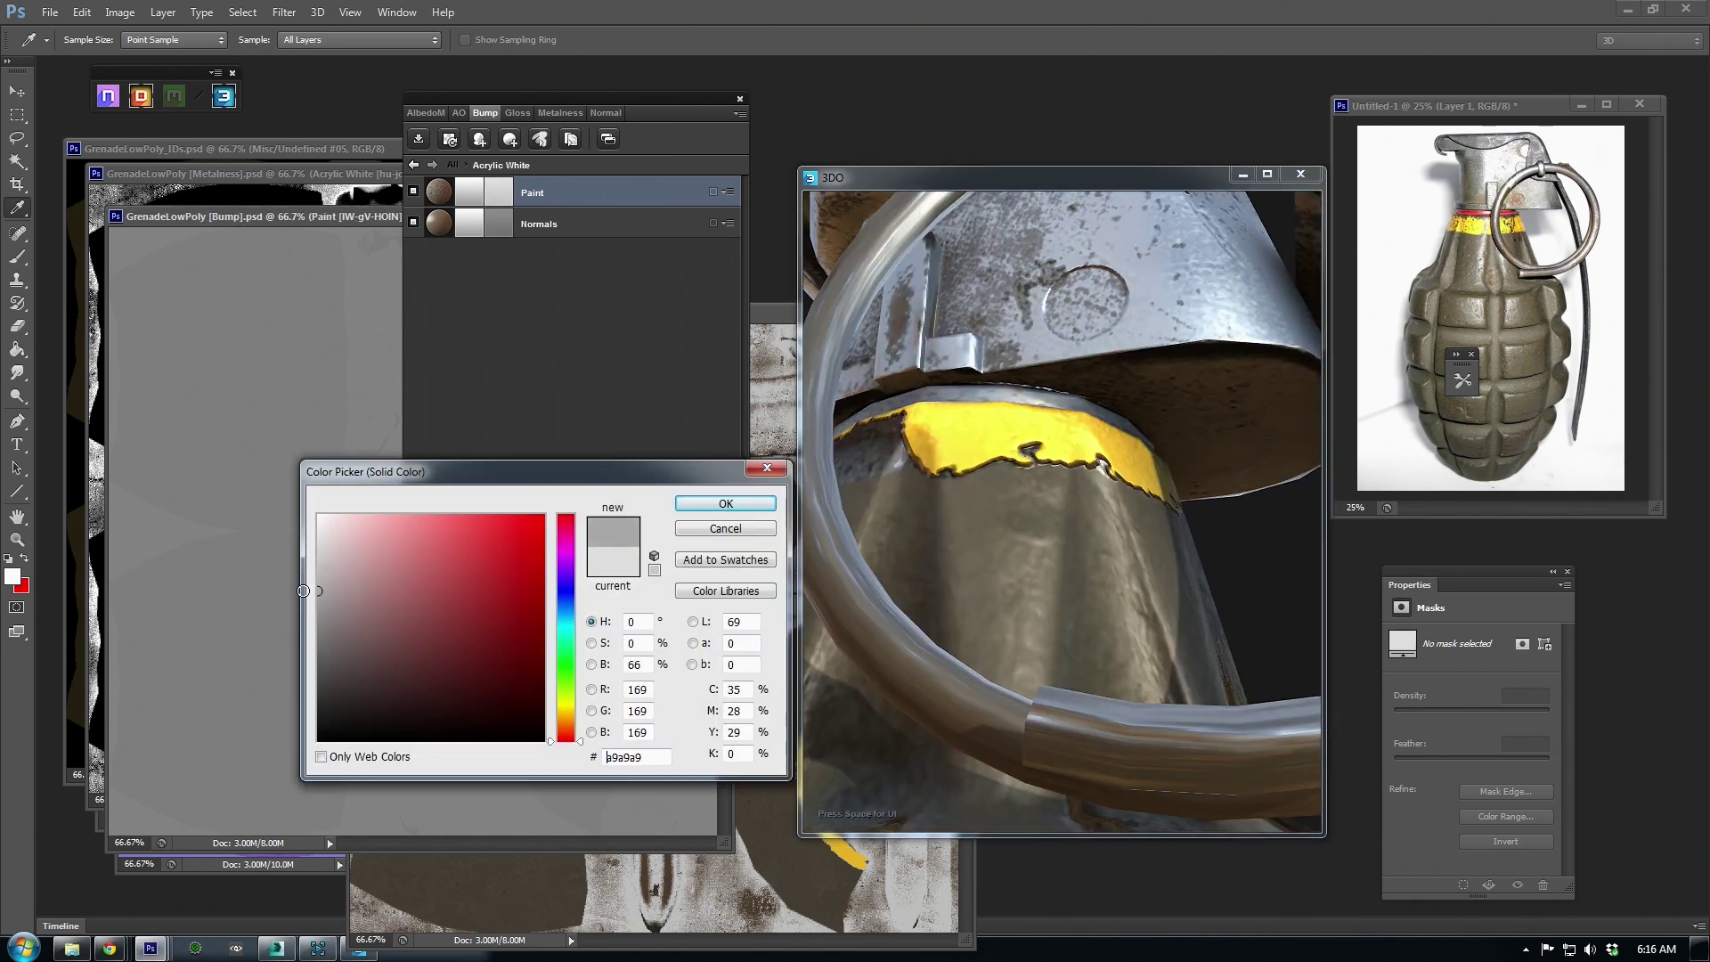
{"action": "left_click", "coordinate": [745, 505]}
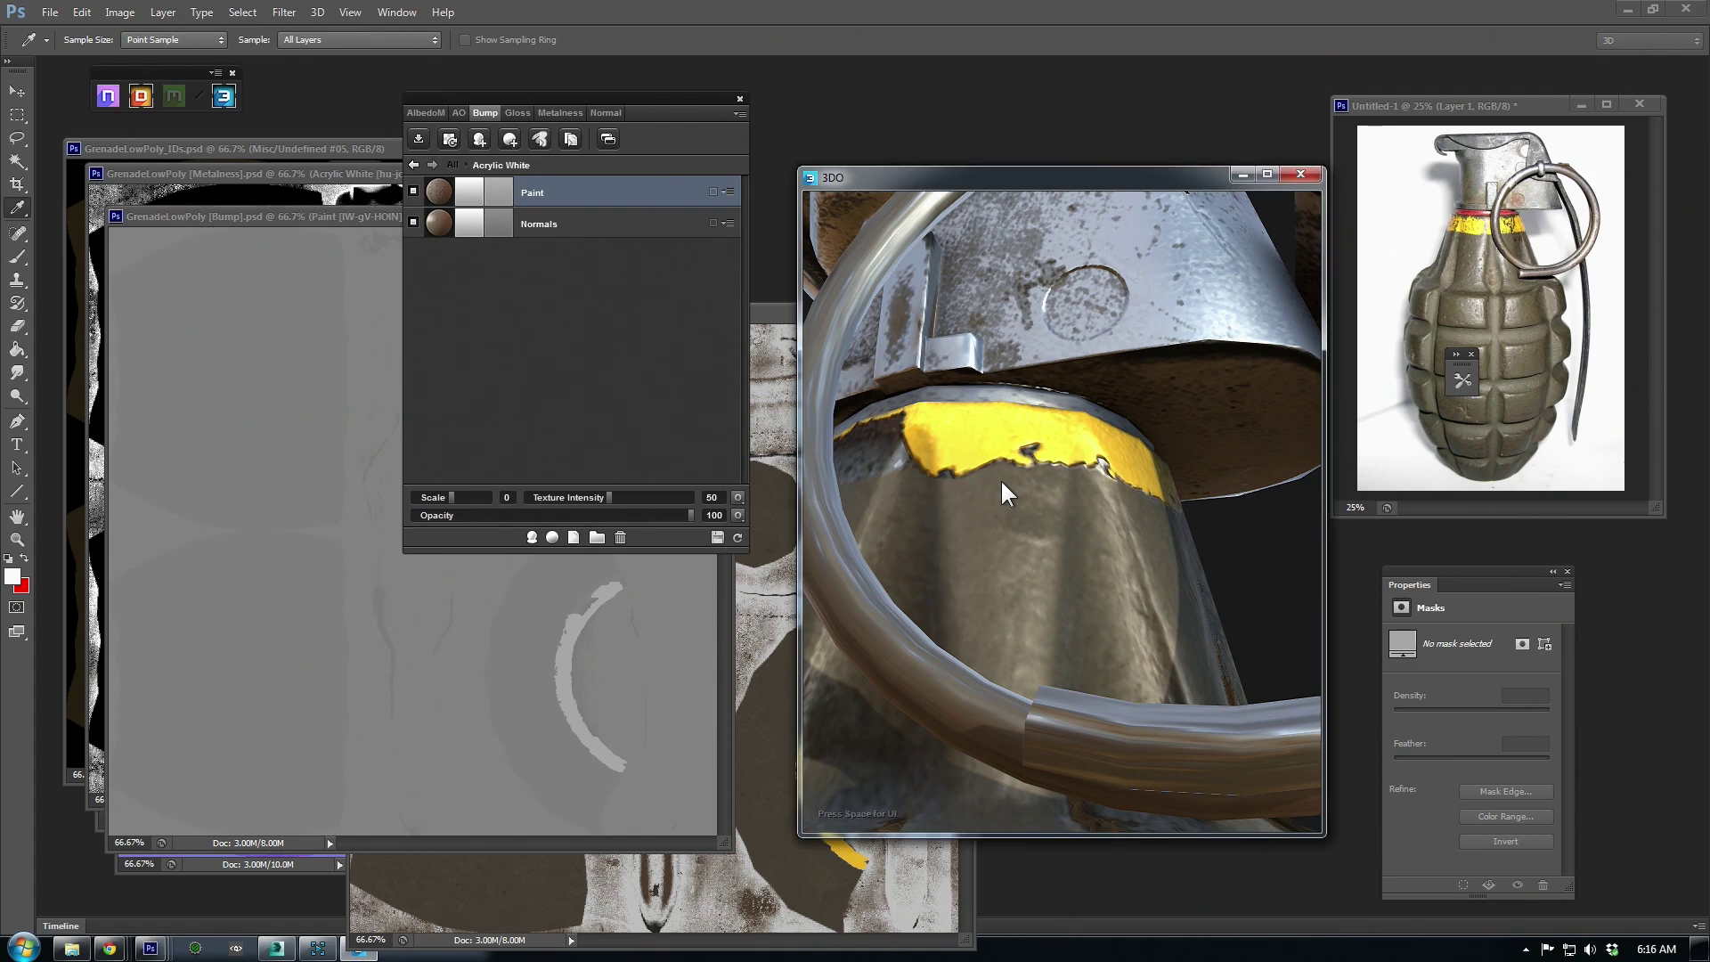
{"action": "right_click_drag", "start_coordinate": [1026, 565], "coordinate": [1033, 526]}
{"action": "left_click_drag", "start_coordinate": [1033, 525], "coordinate": [1135, 581]}
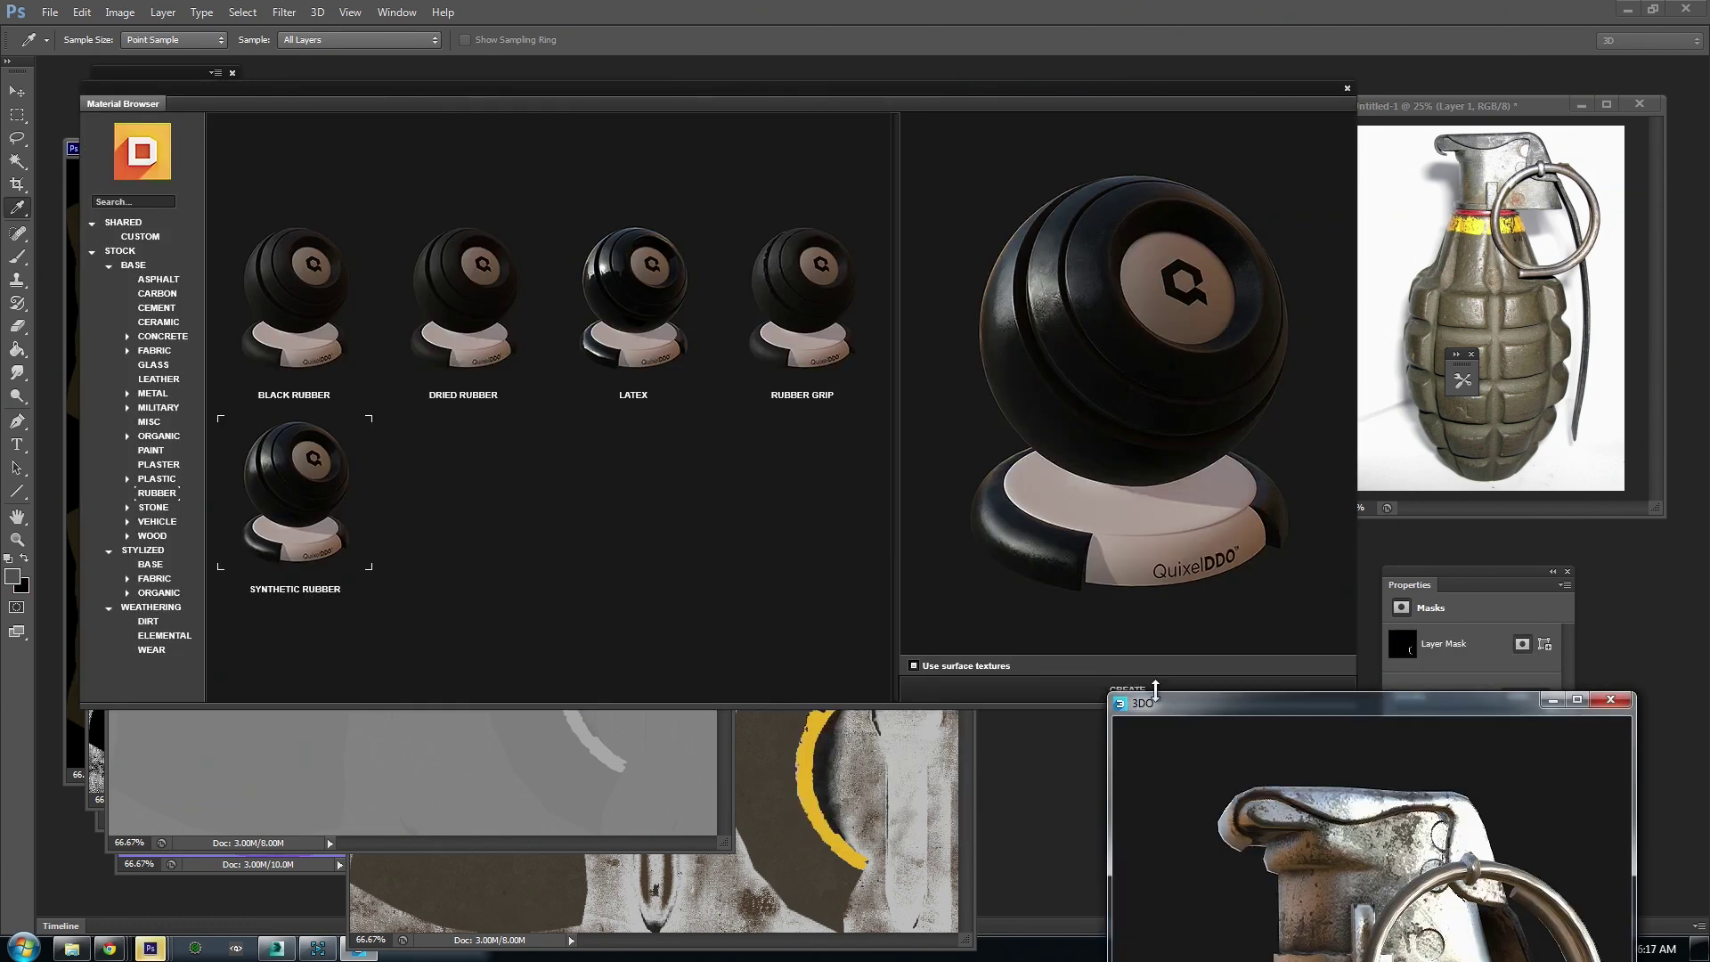
- Add a Synthetic Rubber material masked to the red ring ID and set its Black Rubber layer's albedo colour to red c12320
{"action": "left_click", "coordinate": [1077, 684]}
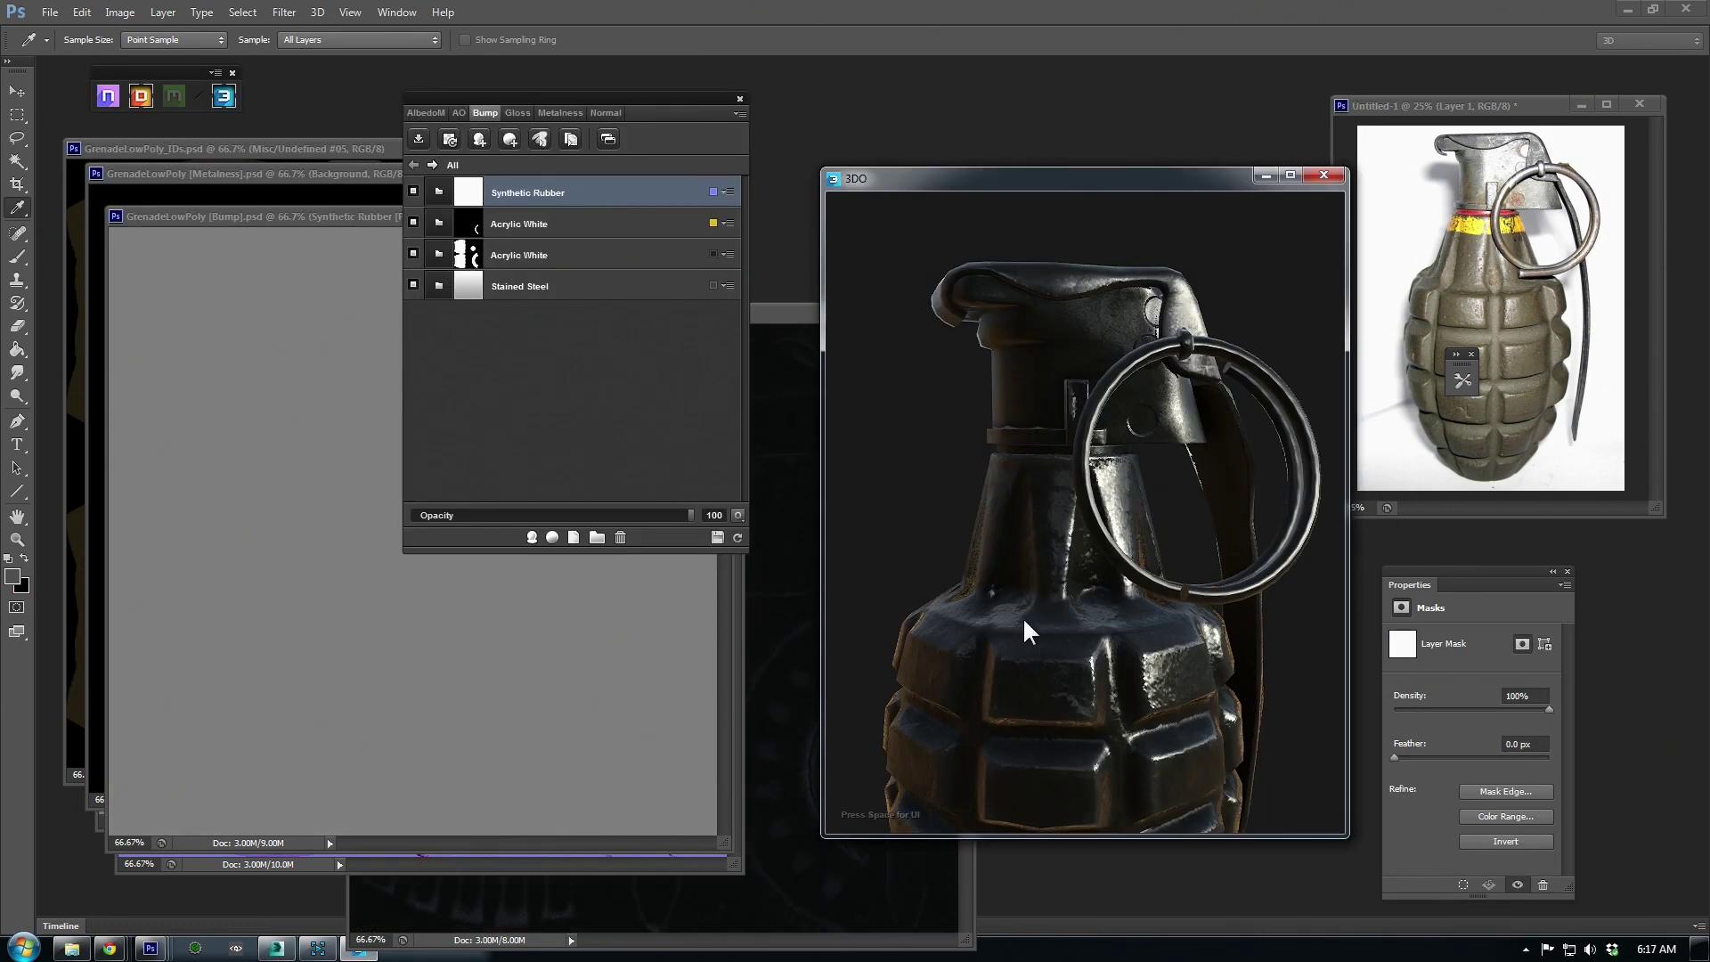
{"action": "right_click_drag", "start_coordinate": [1022, 616], "coordinate": [1013, 560]}
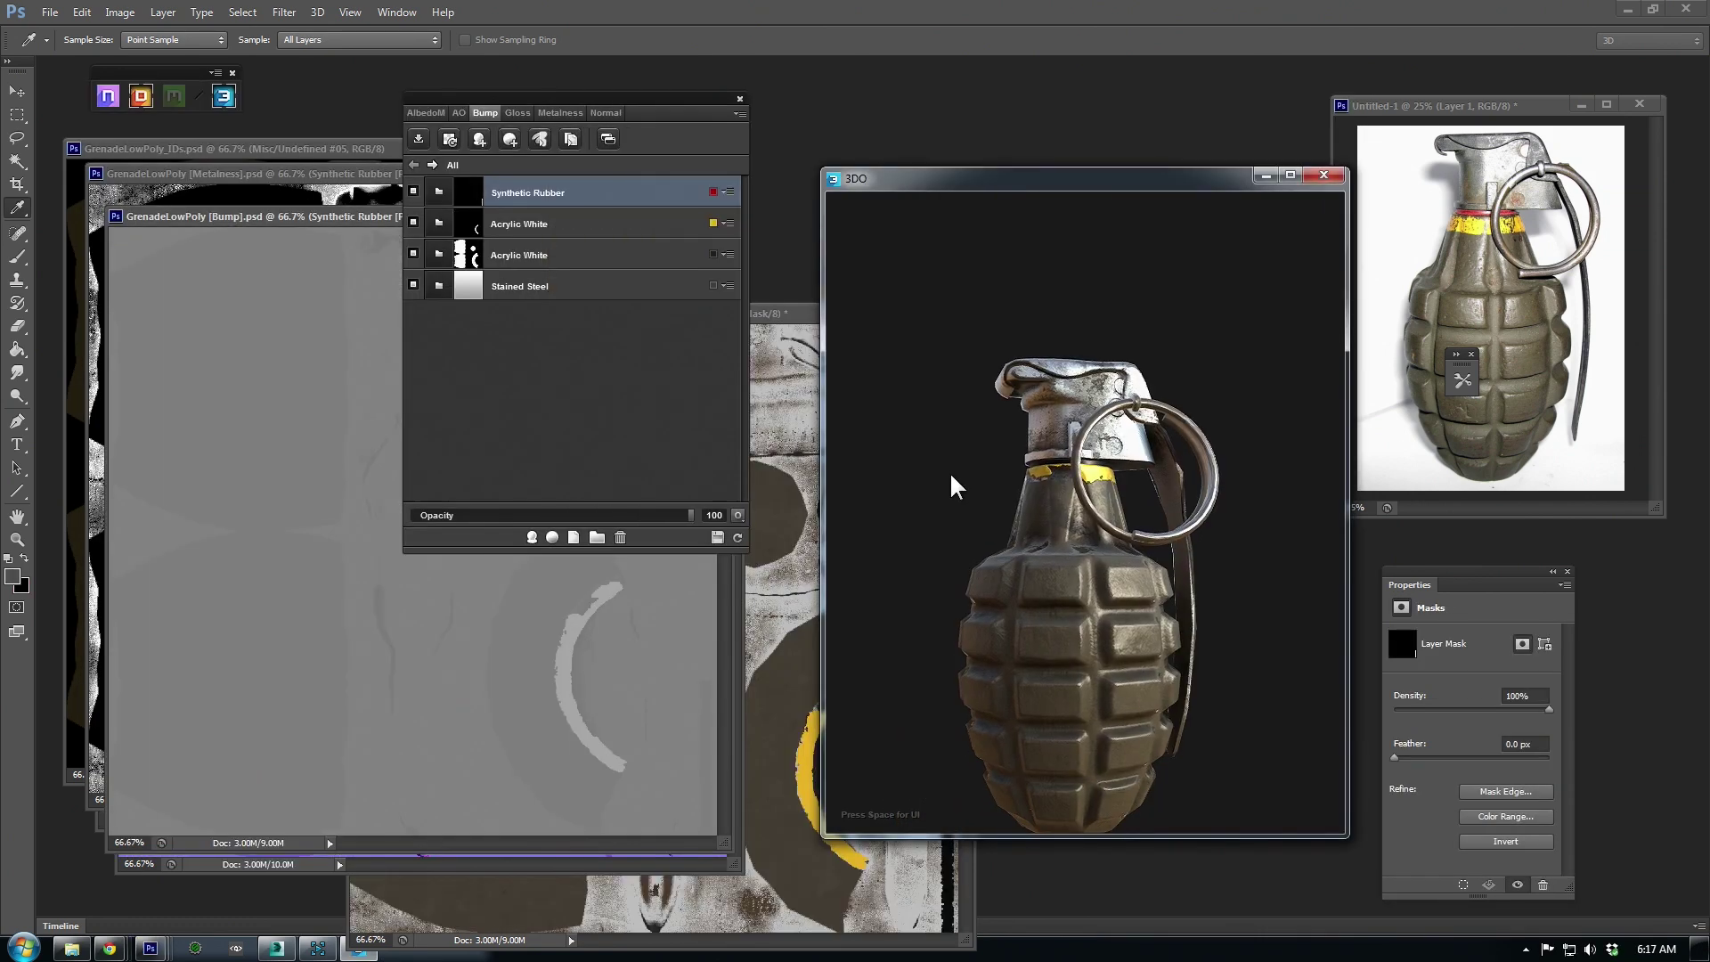
{"action": "left_click_drag", "start_coordinate": [950, 472], "coordinate": [916, 483]}
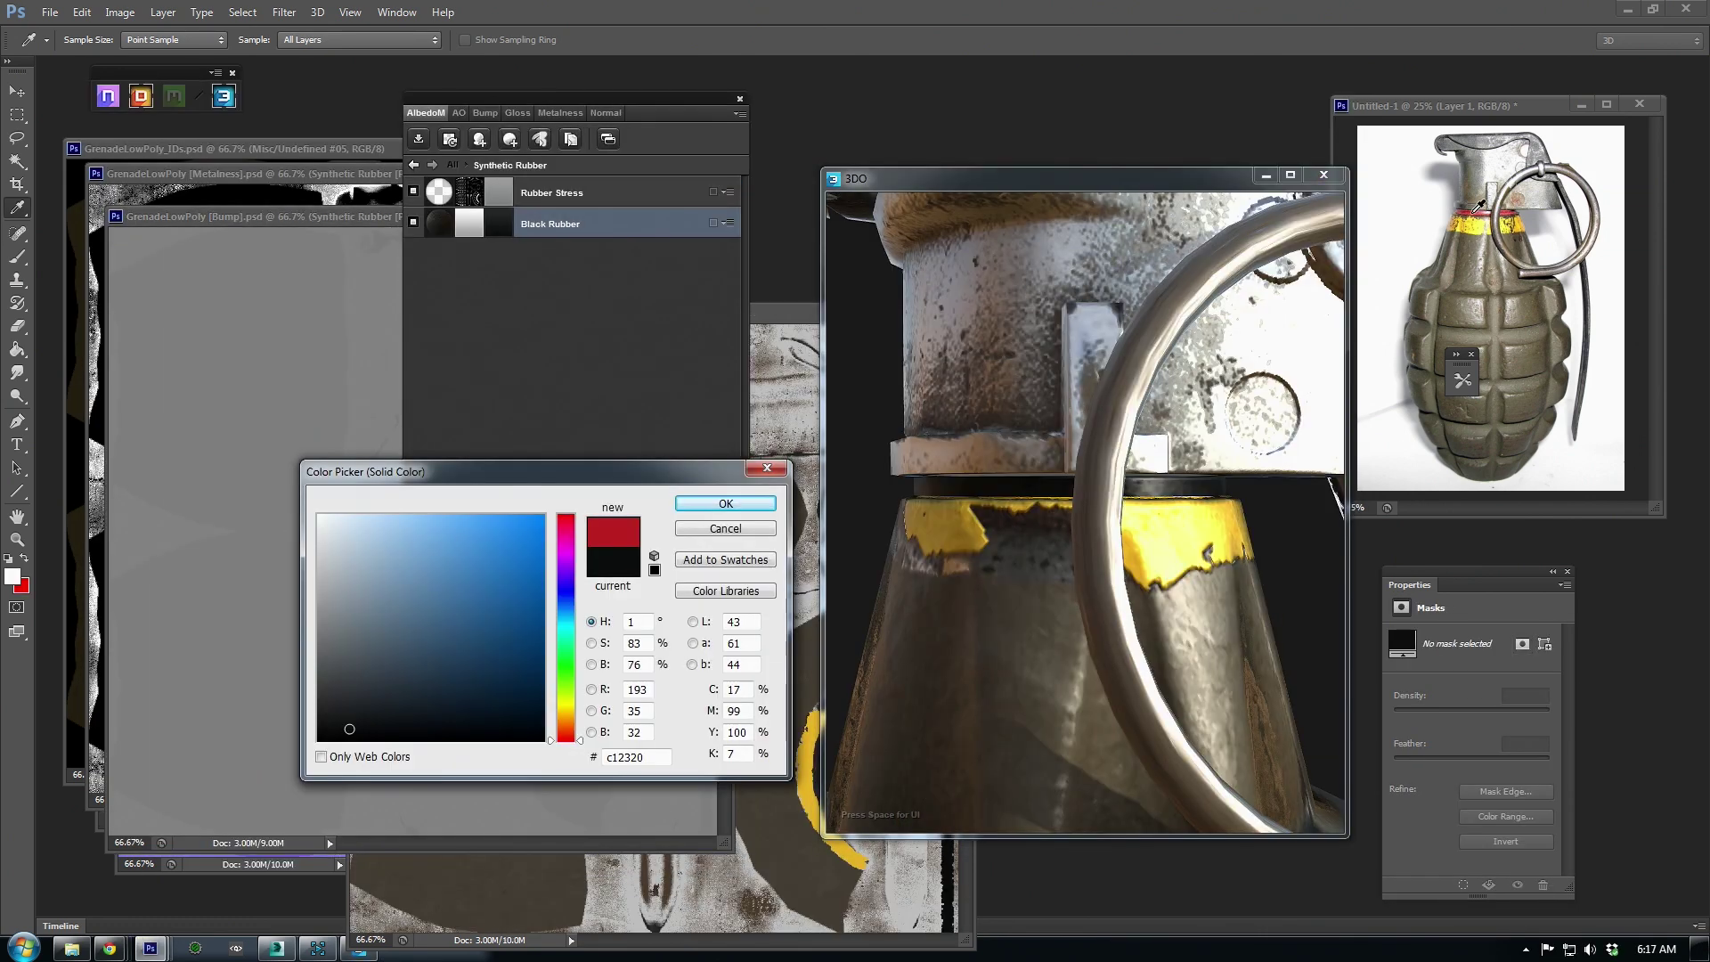
{"action": "left_click", "coordinate": [726, 504]}
- Inspect the grenade with its red and yellow bands in 3DO from several sides and distances beside the reference photo
{"action": "scroll", "coordinate": [1232, 638], "scroll_direction": "down", "scroll_amount": 5}
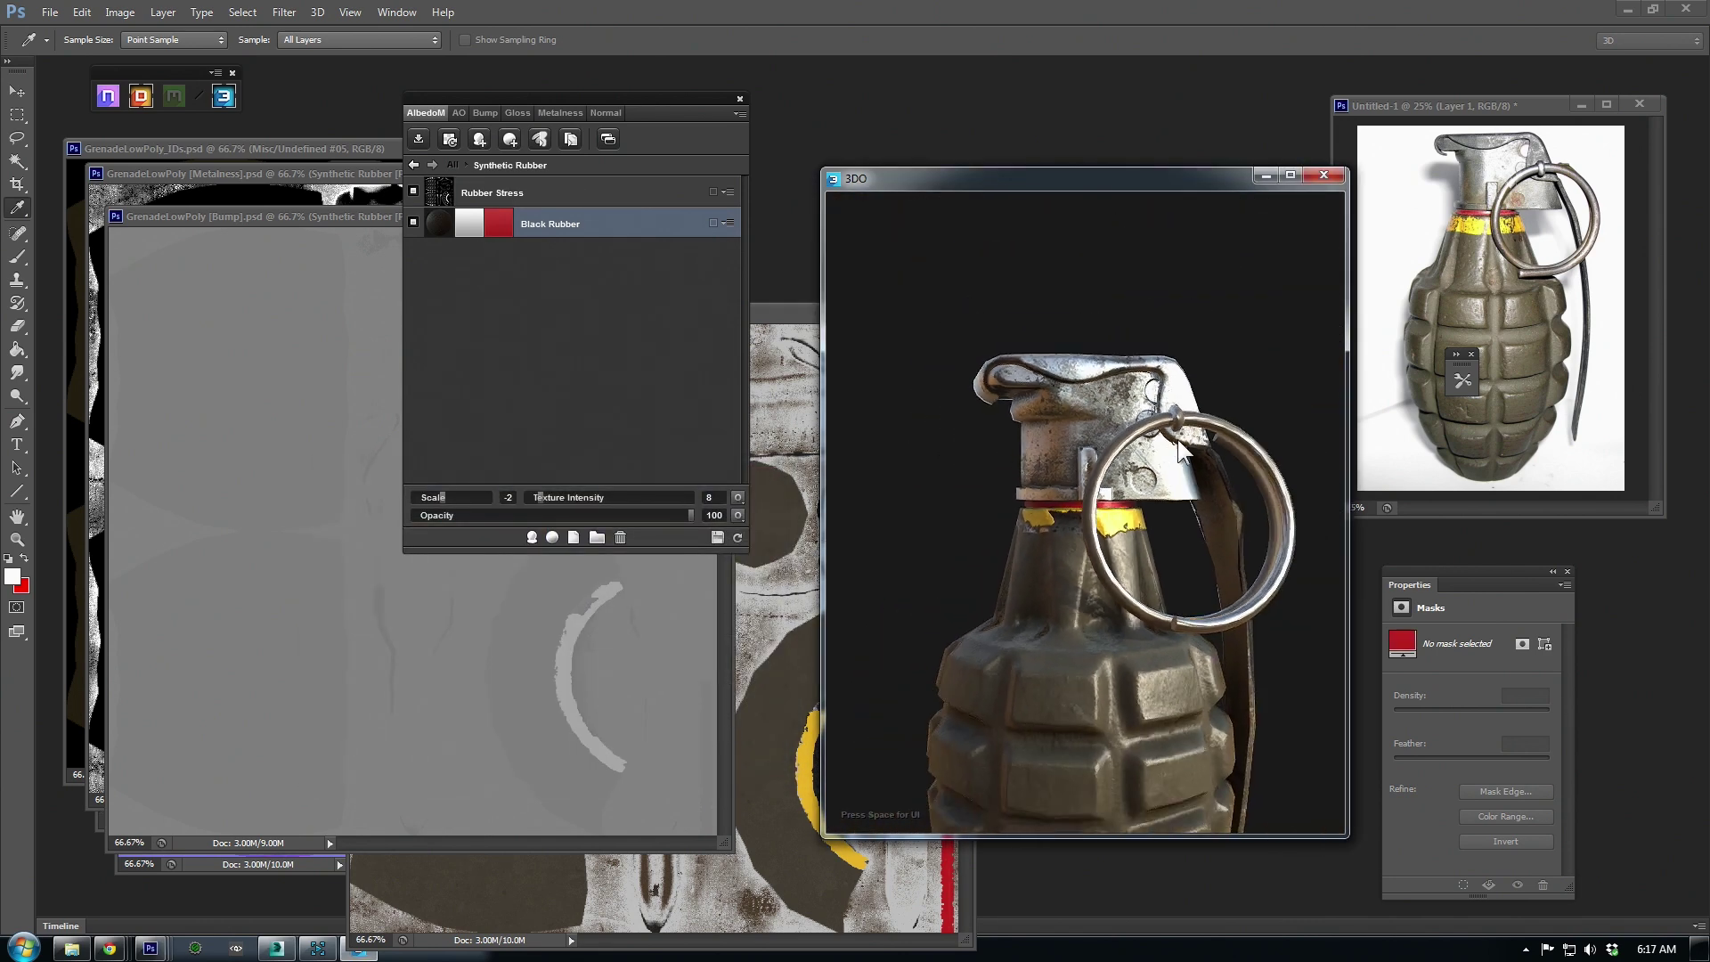
{"action": "scroll", "coordinate": [1178, 440], "scroll_direction": "down", "scroll_amount": 3}
{"action": "left_click_drag", "start_coordinate": [1177, 527], "coordinate": [382, 525]}
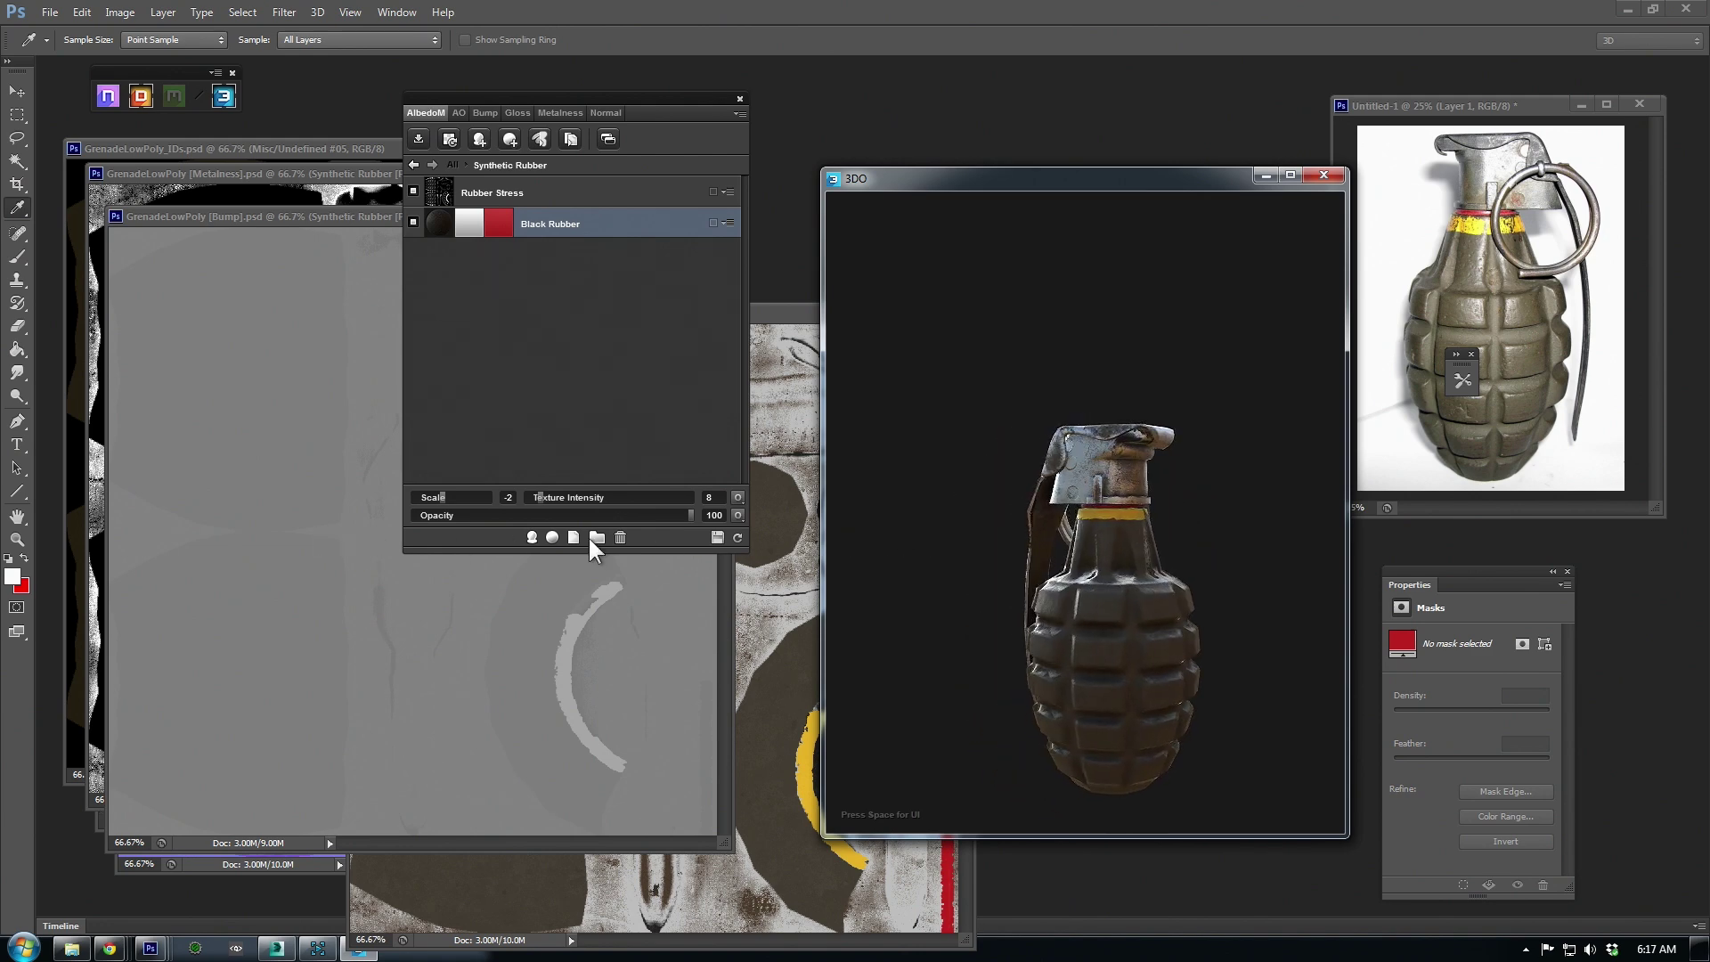
{"action": "left_click_drag", "start_coordinate": [590, 539], "coordinate": [1167, 528]}
{"action": "scroll", "coordinate": [1083, 533], "scroll_direction": "down", "scroll_amount": 4}
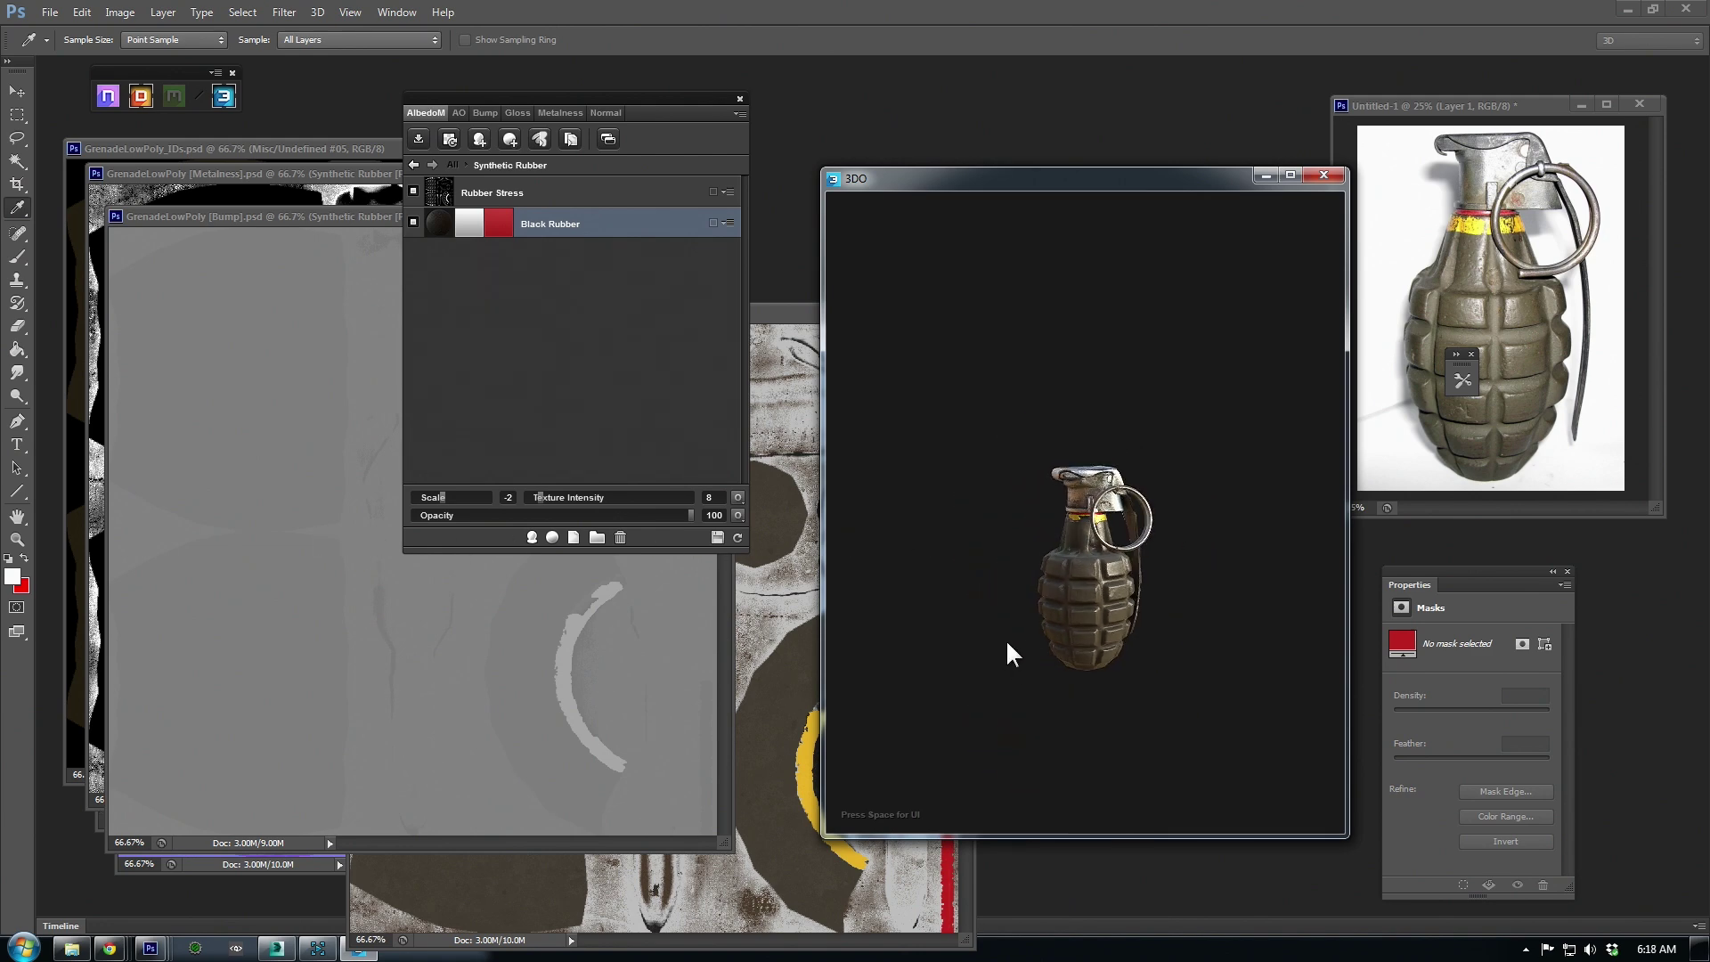
{"action": "scroll", "coordinate": [962, 614], "scroll_direction": "up", "scroll_amount": 6}
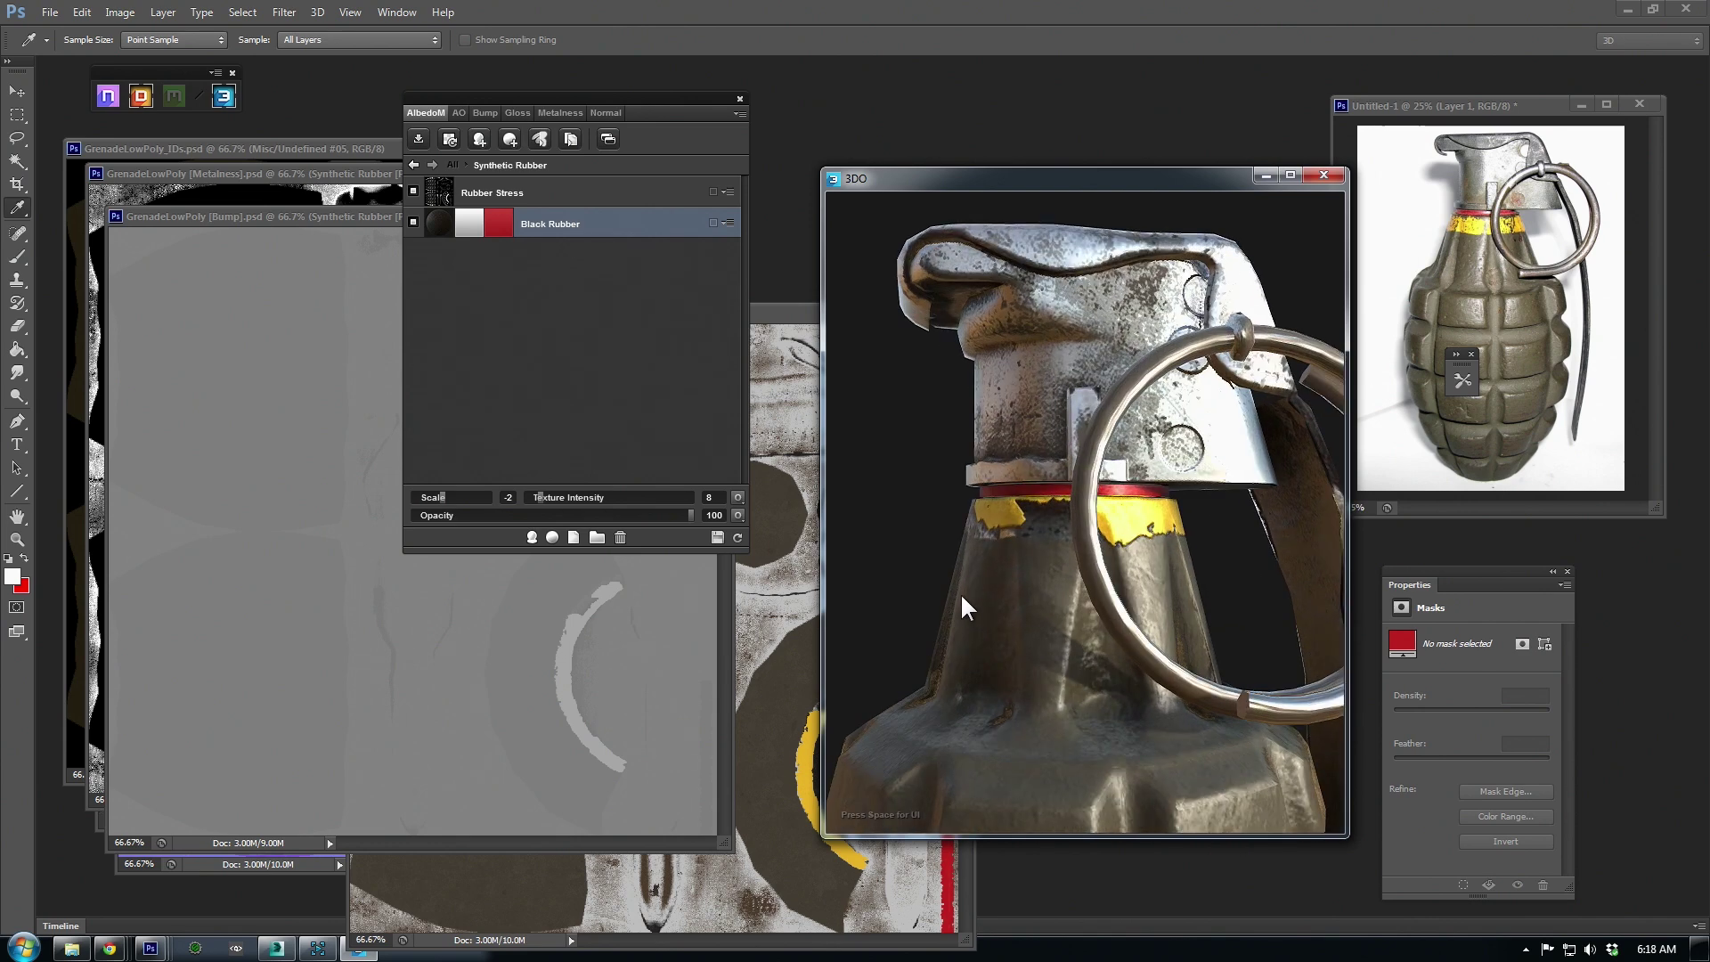
{"action": "mouse_move", "coordinate": [960, 592]}
{"action": "left_mouse_down"}
{"action": "mouse_move", "coordinate": [960, 612]}
{"action": "mouse_move", "coordinate": [962, 557]}
{"action": "mouse_move", "coordinate": [975, 595]}
{"action": "left_mouse_up"}
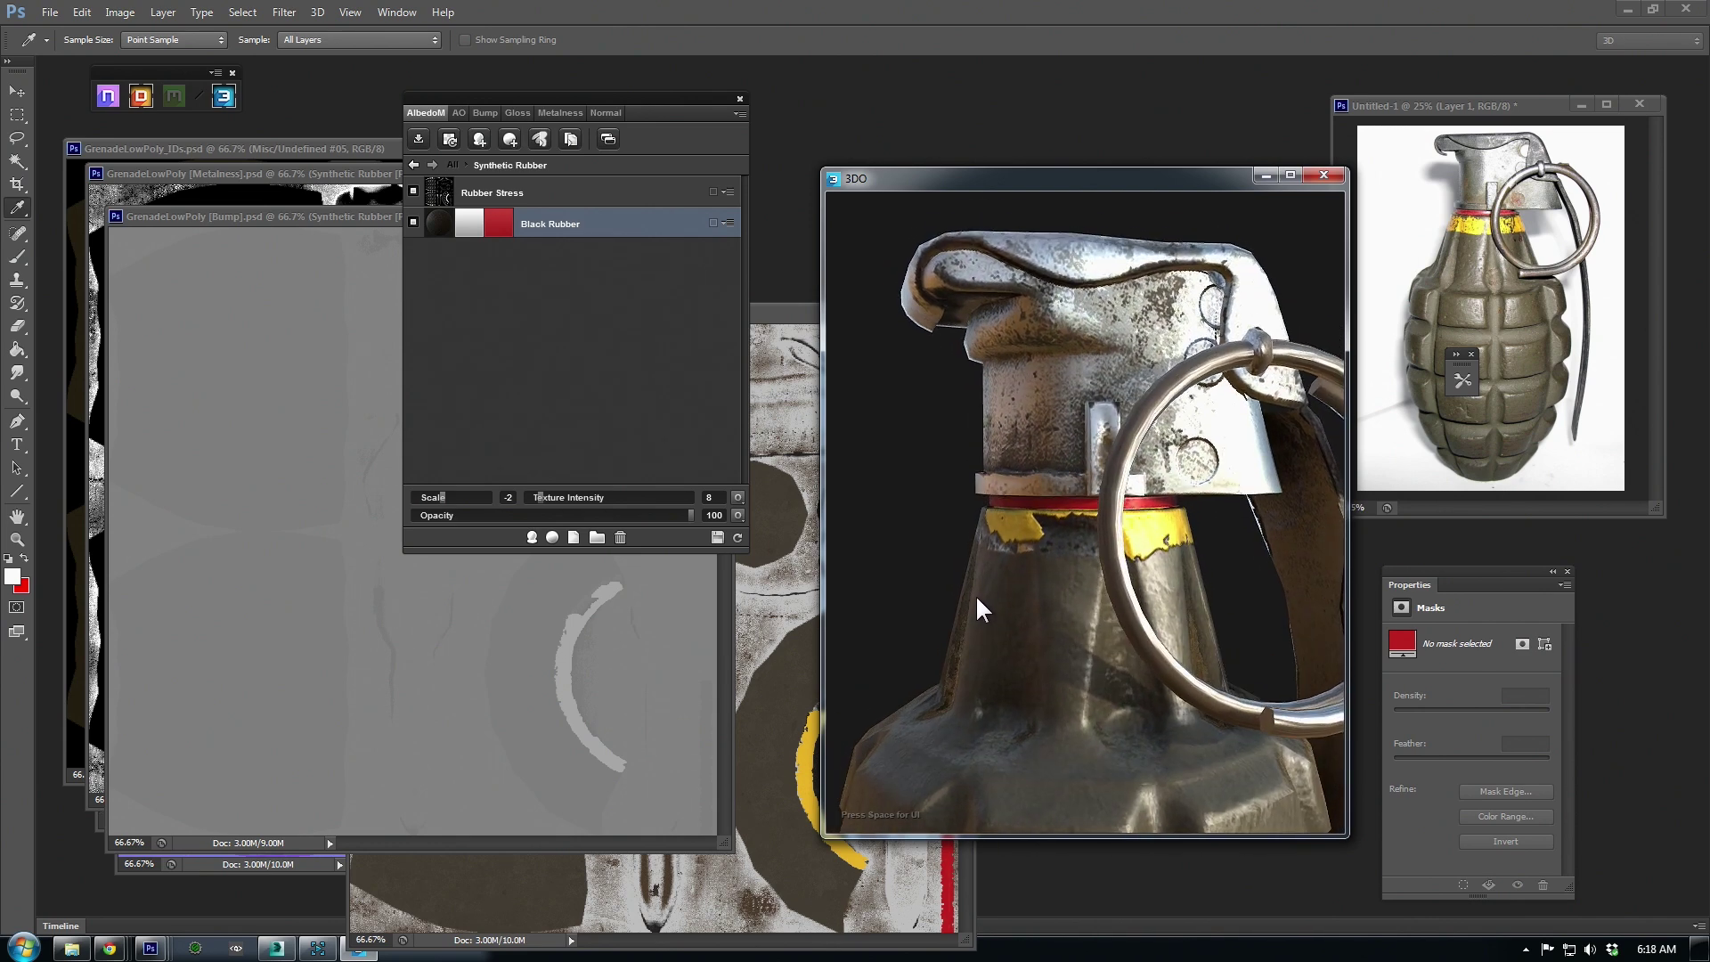
{"action": "scroll", "coordinate": [975, 595], "scroll_direction": "down", "scroll_amount": 5}
{"action": "left_click_drag", "start_coordinate": [950, 175], "coordinate": [884, 141]}
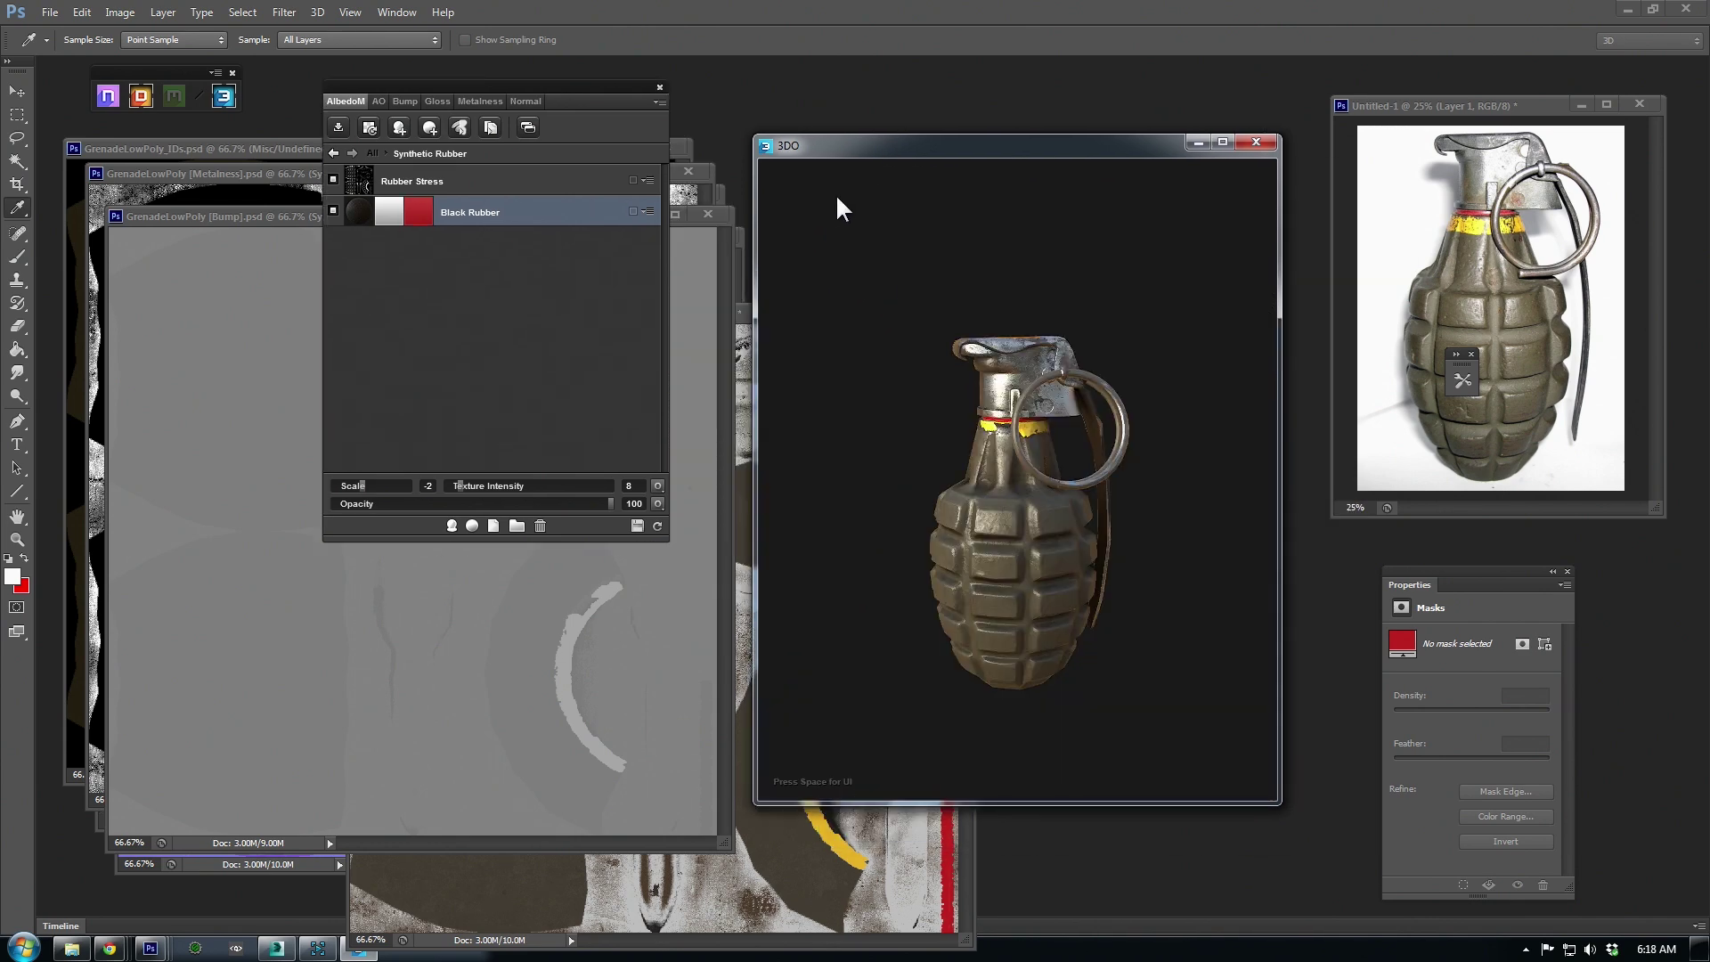
- Show the 3DO render settings and compare the grenade under the different image-based reflection environments
{"action": "key", "text": "space"}
{"action": "left_click", "coordinate": [777, 263]}
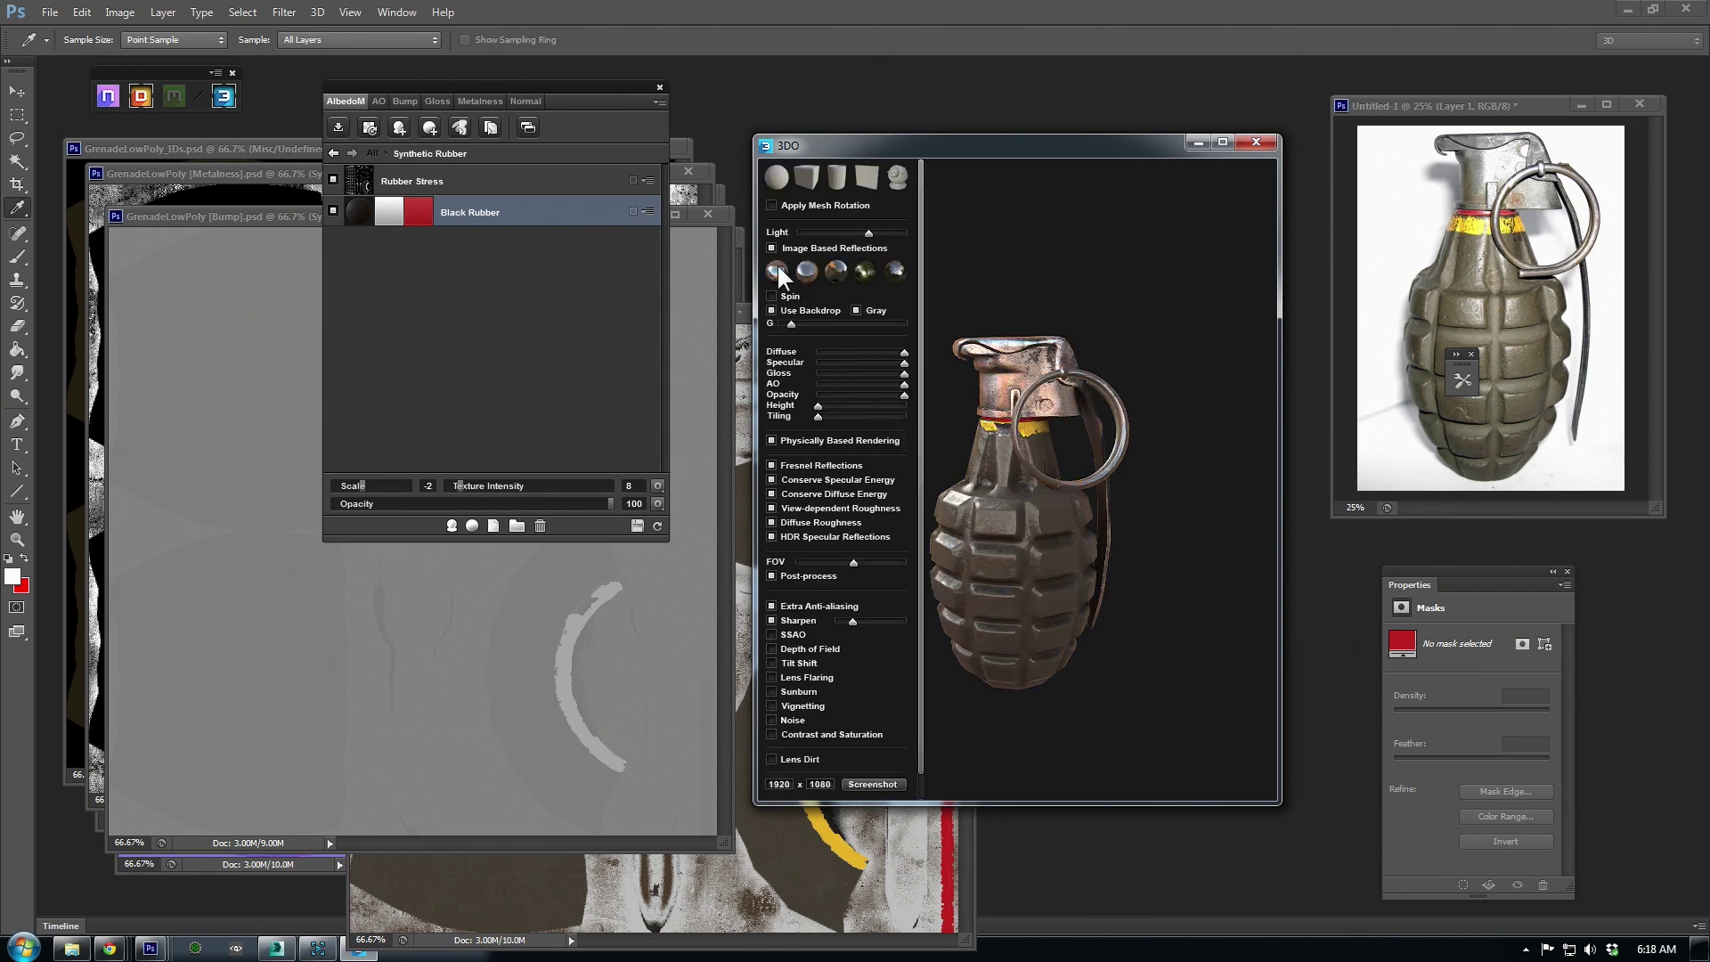
{"action": "left_click", "coordinate": [809, 264]}
{"action": "left_click", "coordinate": [828, 267]}
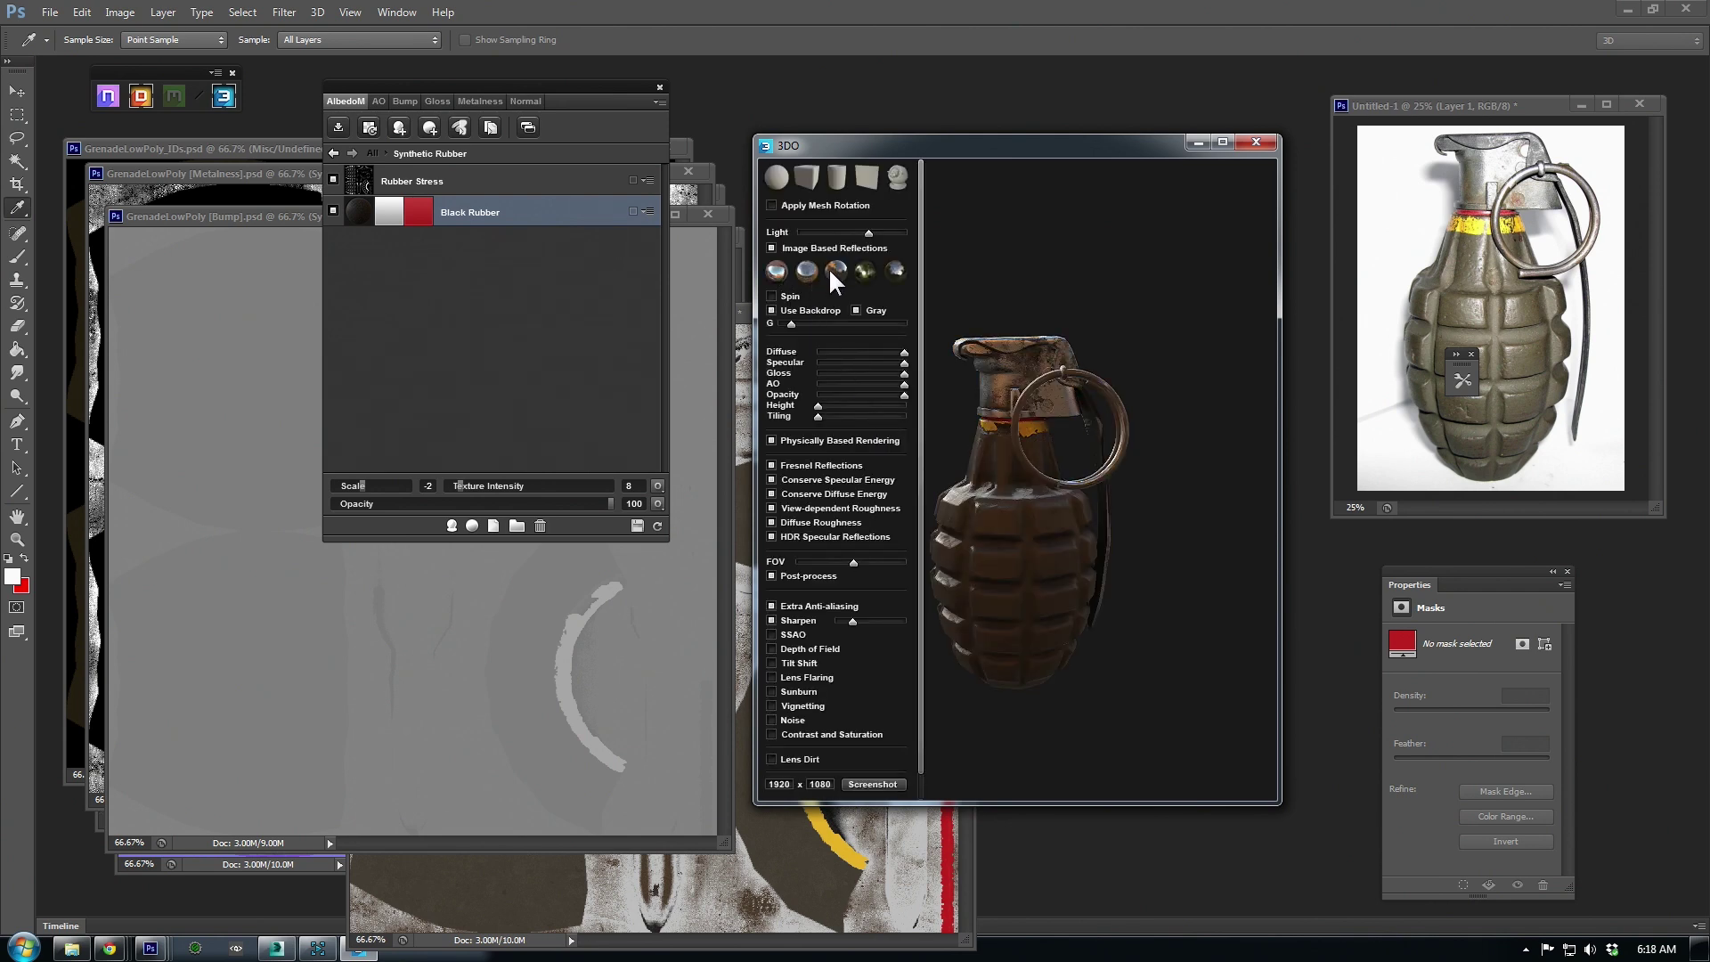
{"action": "left_click", "coordinate": [862, 271]}
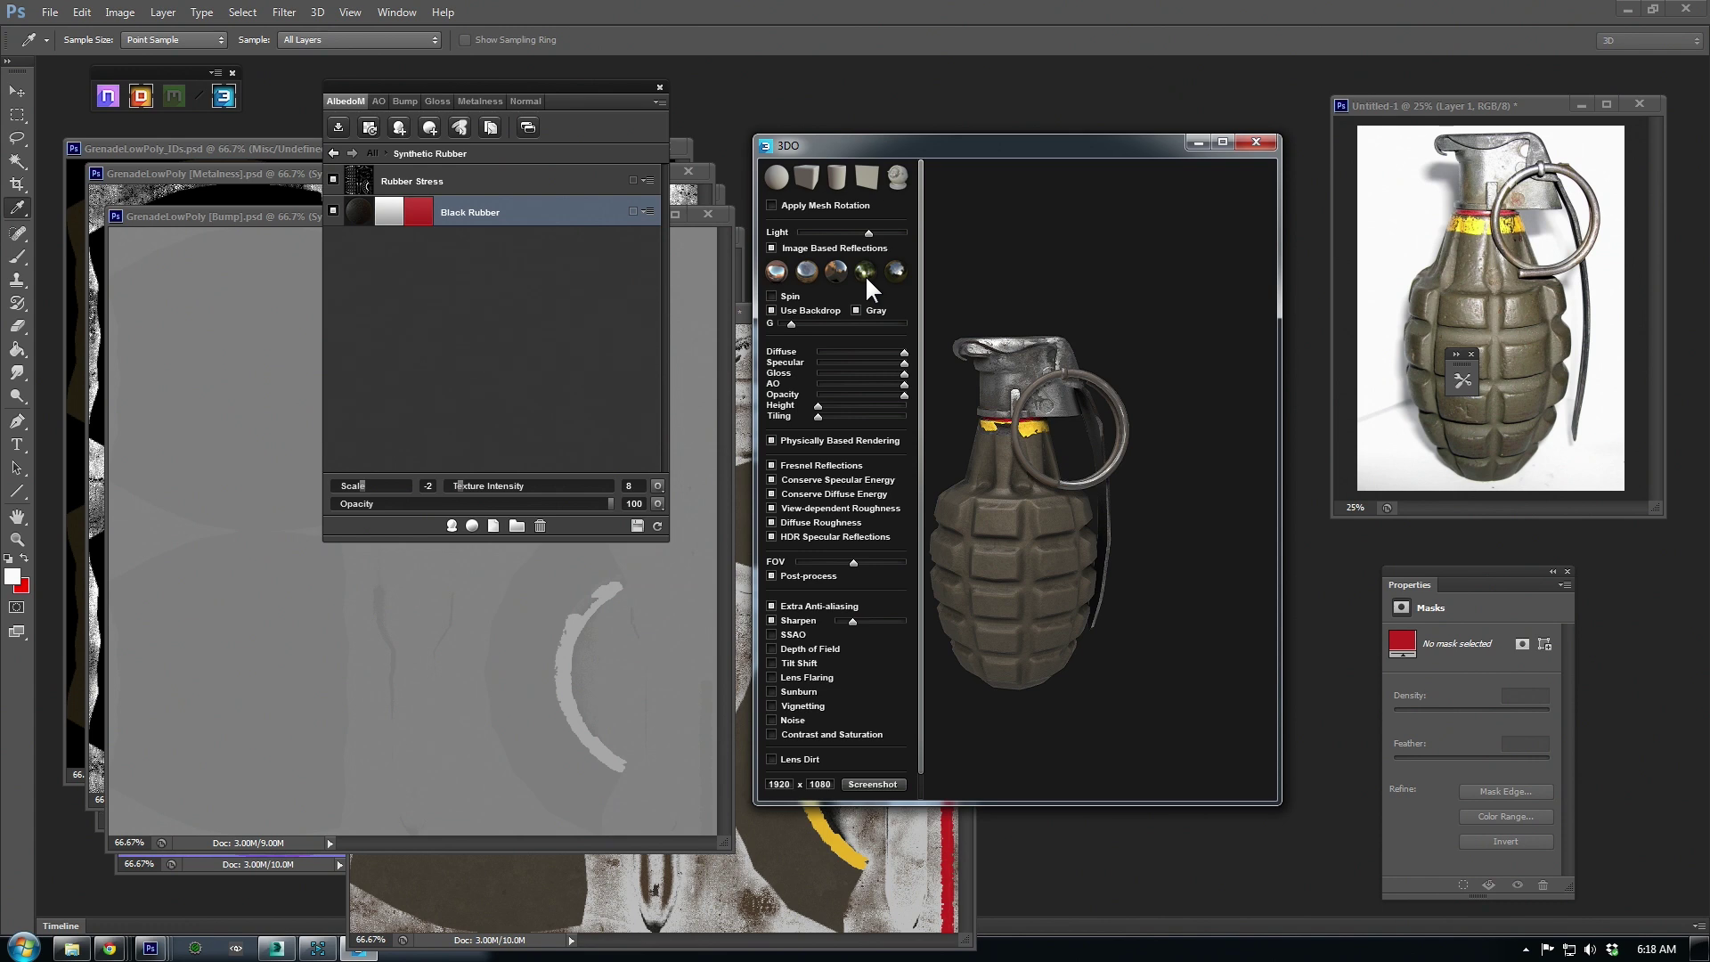
{"action": "right_click_drag", "start_coordinate": [1068, 467], "coordinate": [1103, 509]}
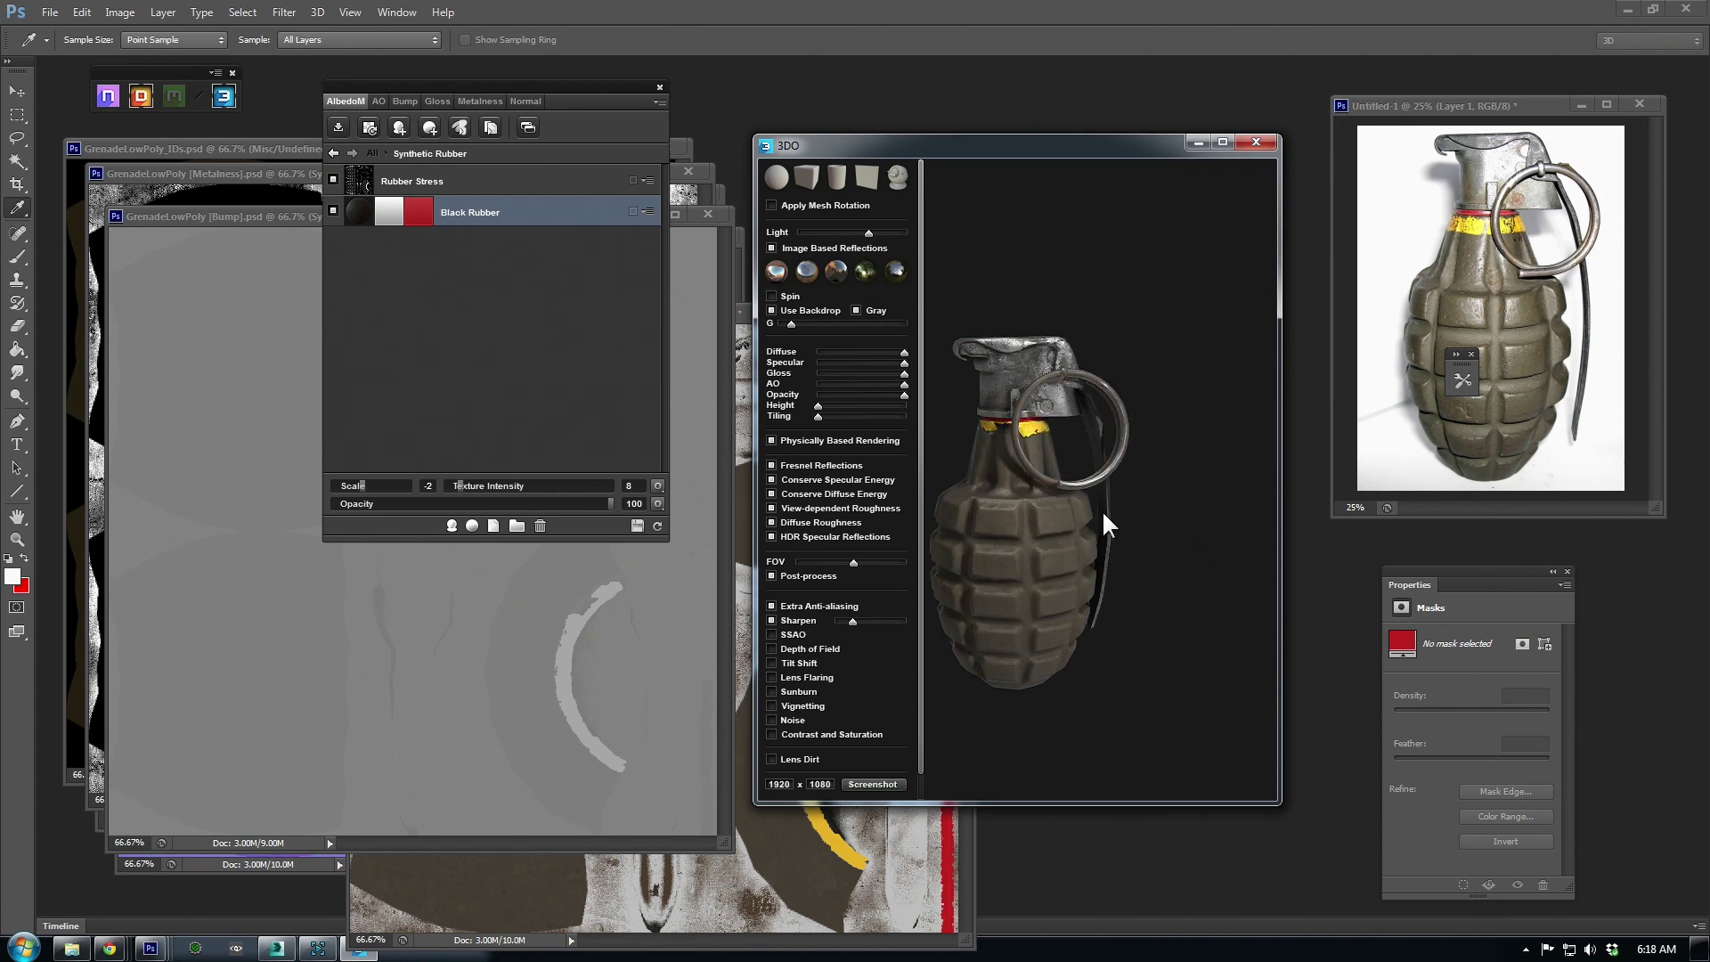
{"action": "left_click", "coordinate": [885, 269]}
{"action": "left_click_drag", "start_coordinate": [1163, 498], "coordinate": [1163, 538]}
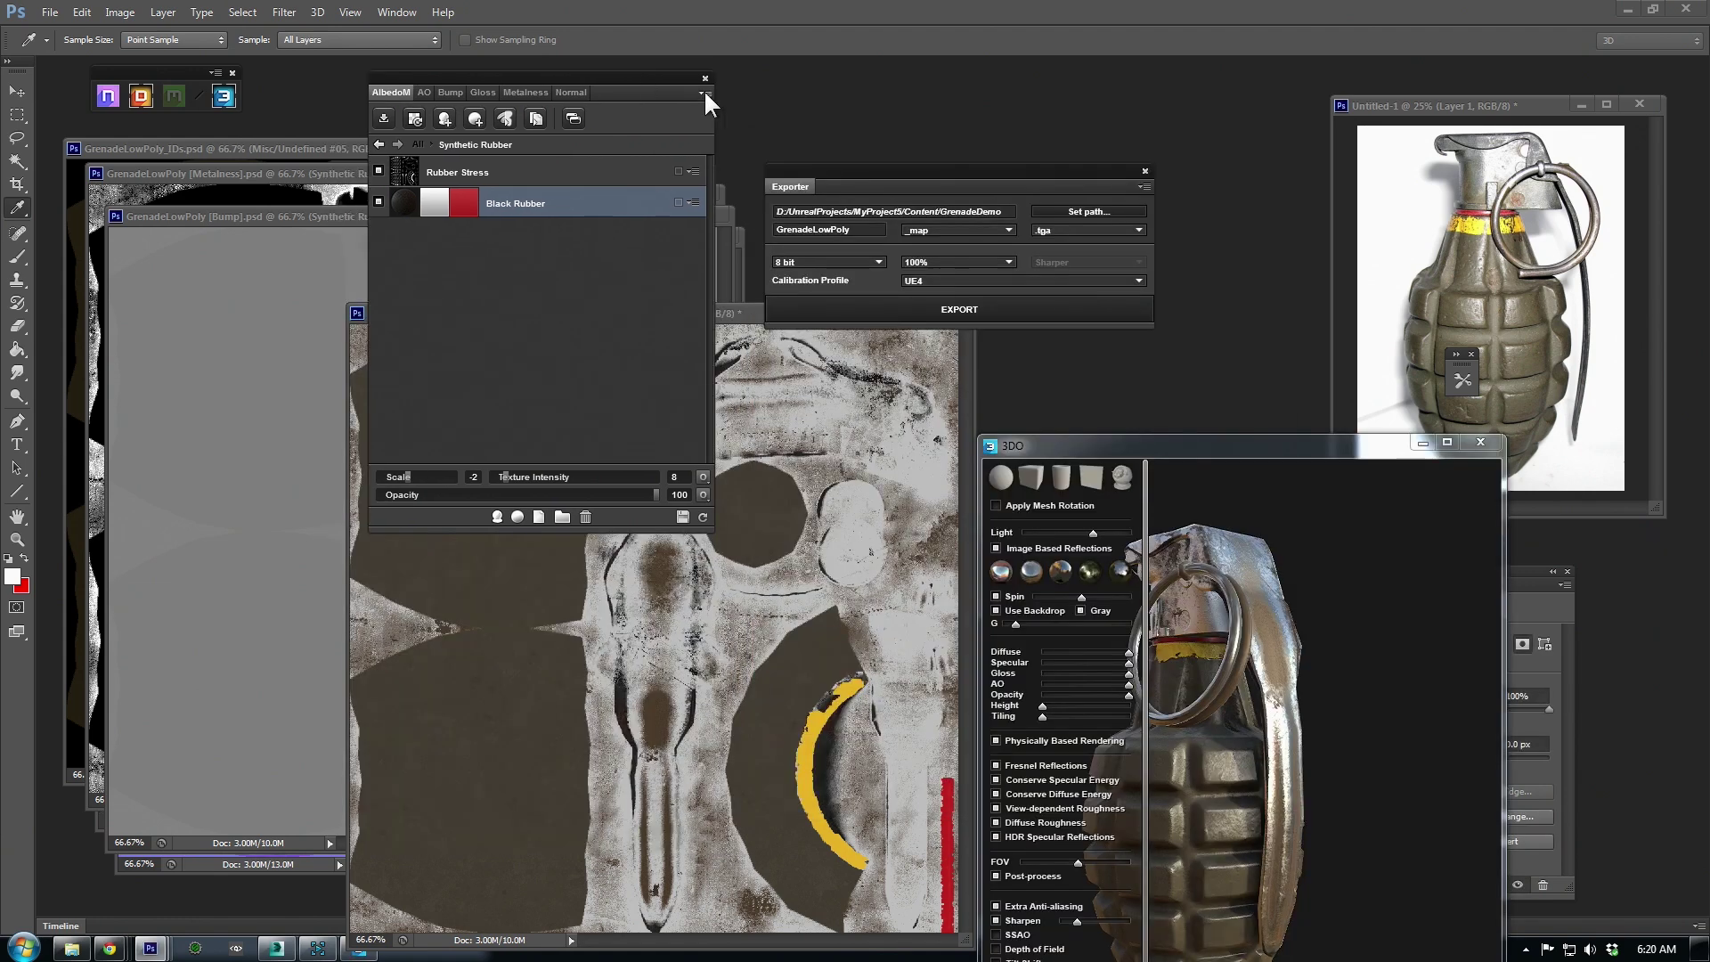
- Save the current DDO project
{"action": "left_click", "coordinate": [703, 93]}
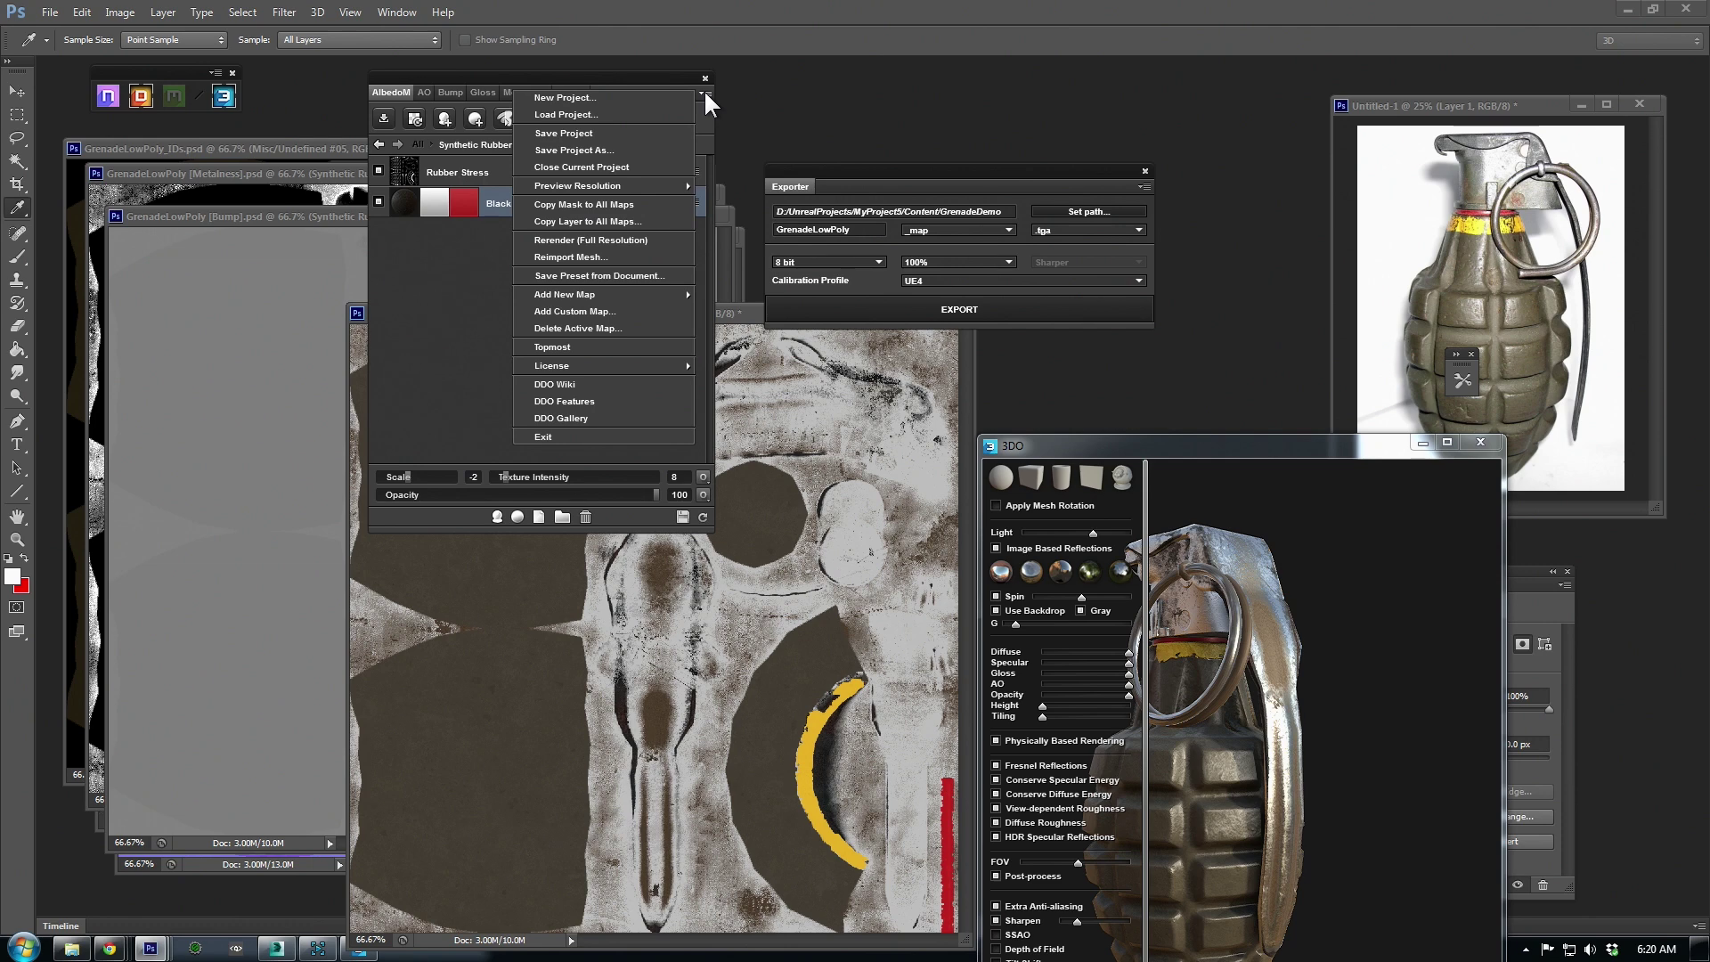
{"action": "left_click", "coordinate": [570, 132]}
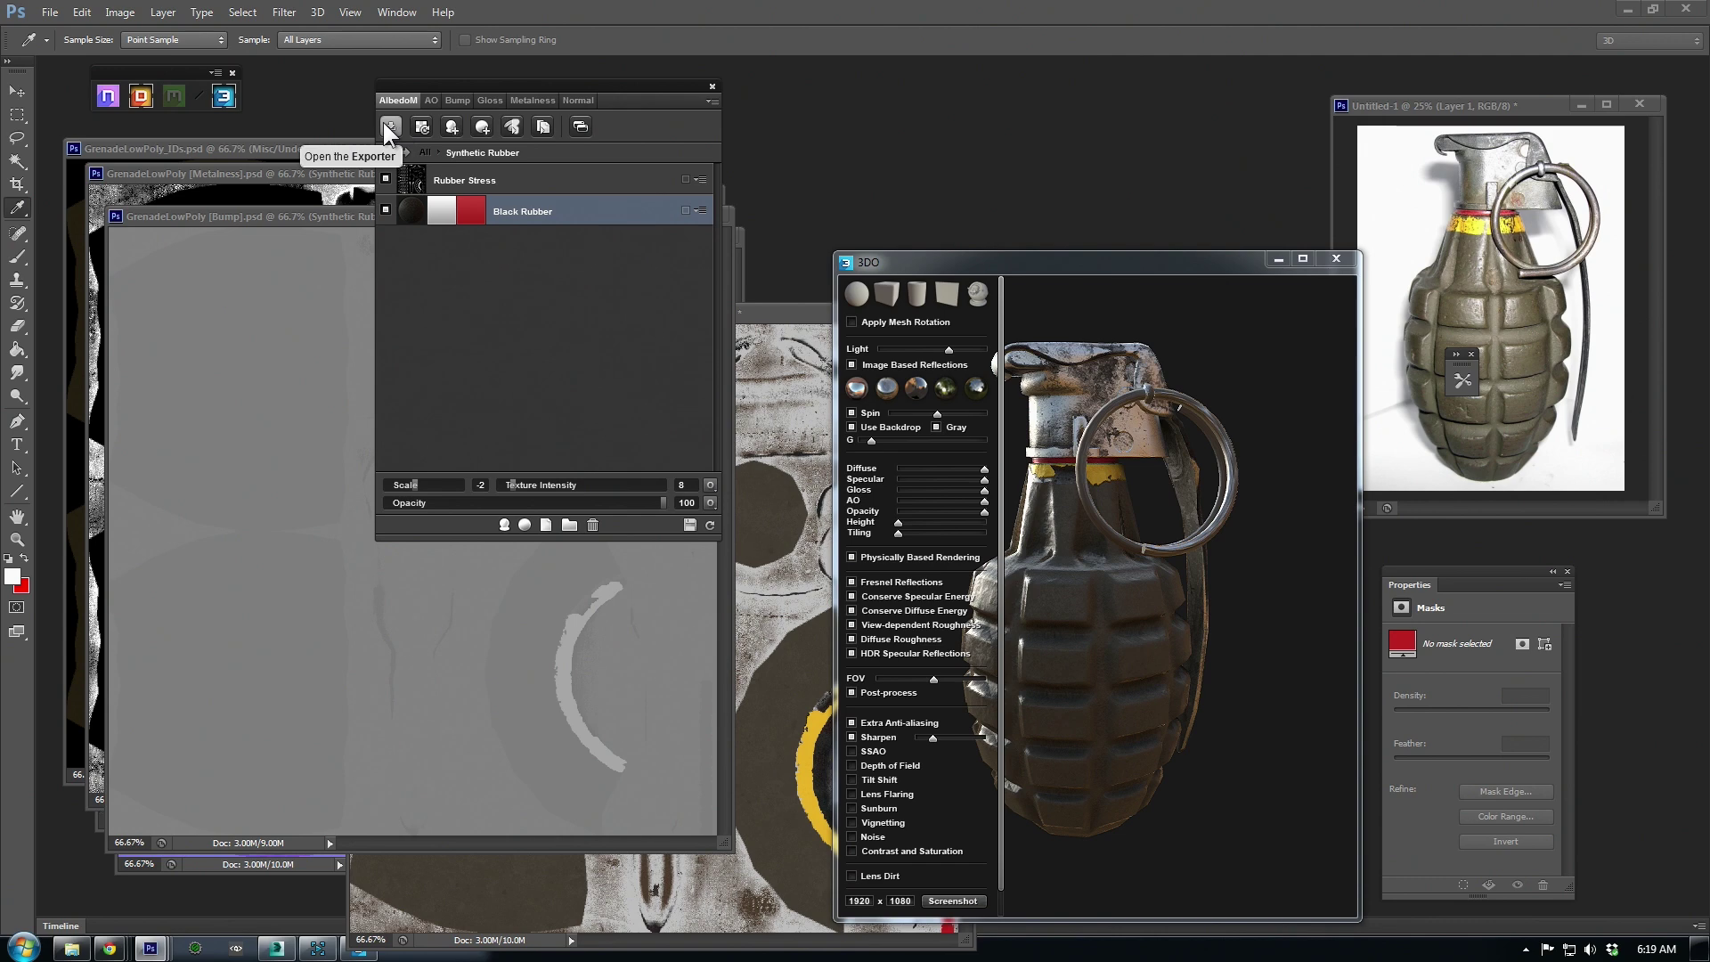
- Open the Exporter and set its output path to the GrenadeDemo folder inside the Unreal project's Content folder
{"action": "left_click", "coordinate": [389, 127]}
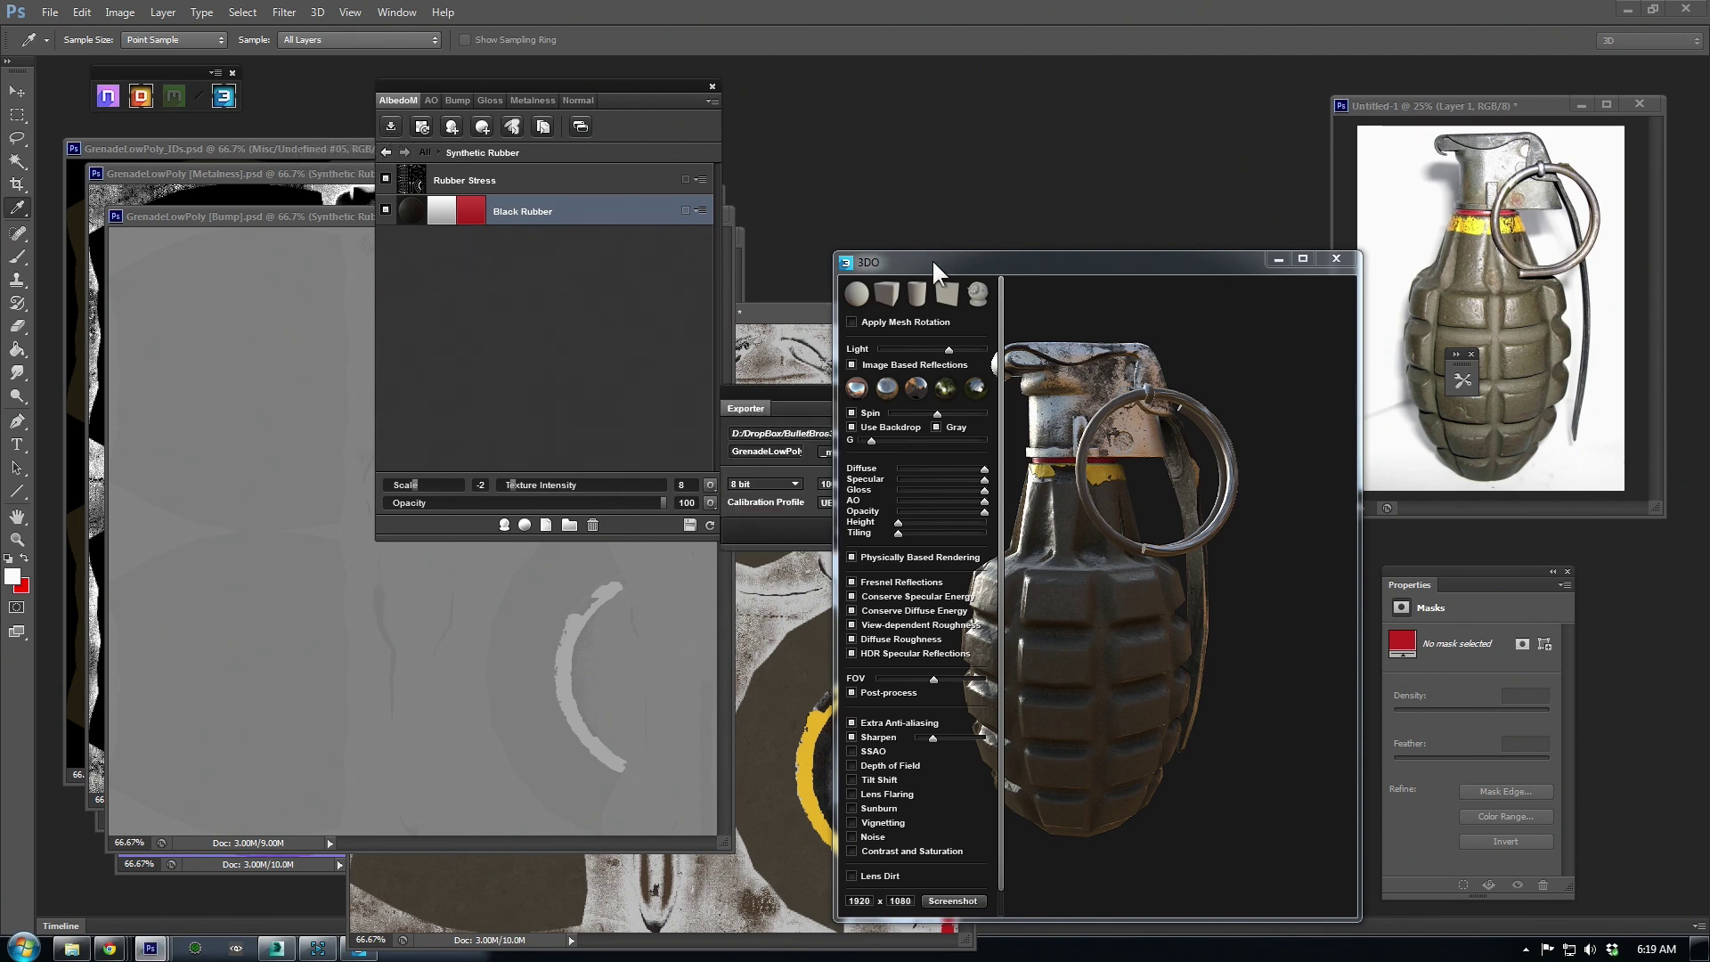
{"action": "left_click_drag", "start_coordinate": [931, 258], "coordinate": [1291, 482]}
{"action": "left_click_drag", "start_coordinate": [895, 396], "coordinate": [992, 199]}
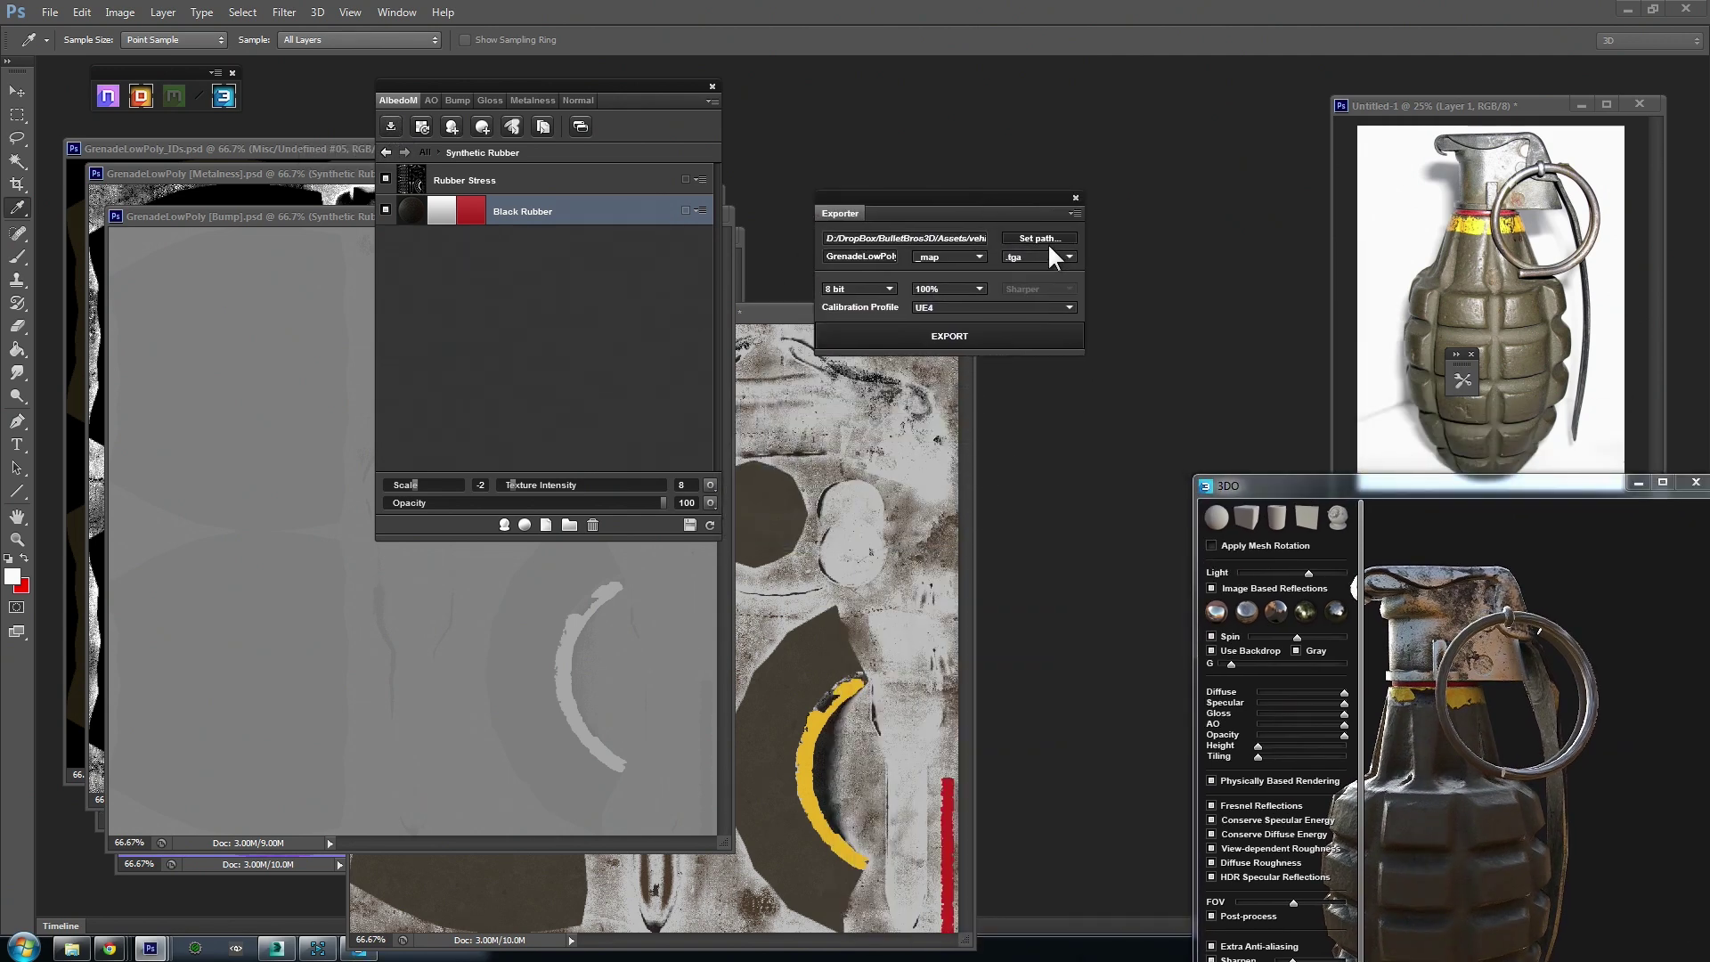
{"action": "left_click", "coordinate": [1047, 241]}
{"action": "left_click", "coordinate": [591, 831]}
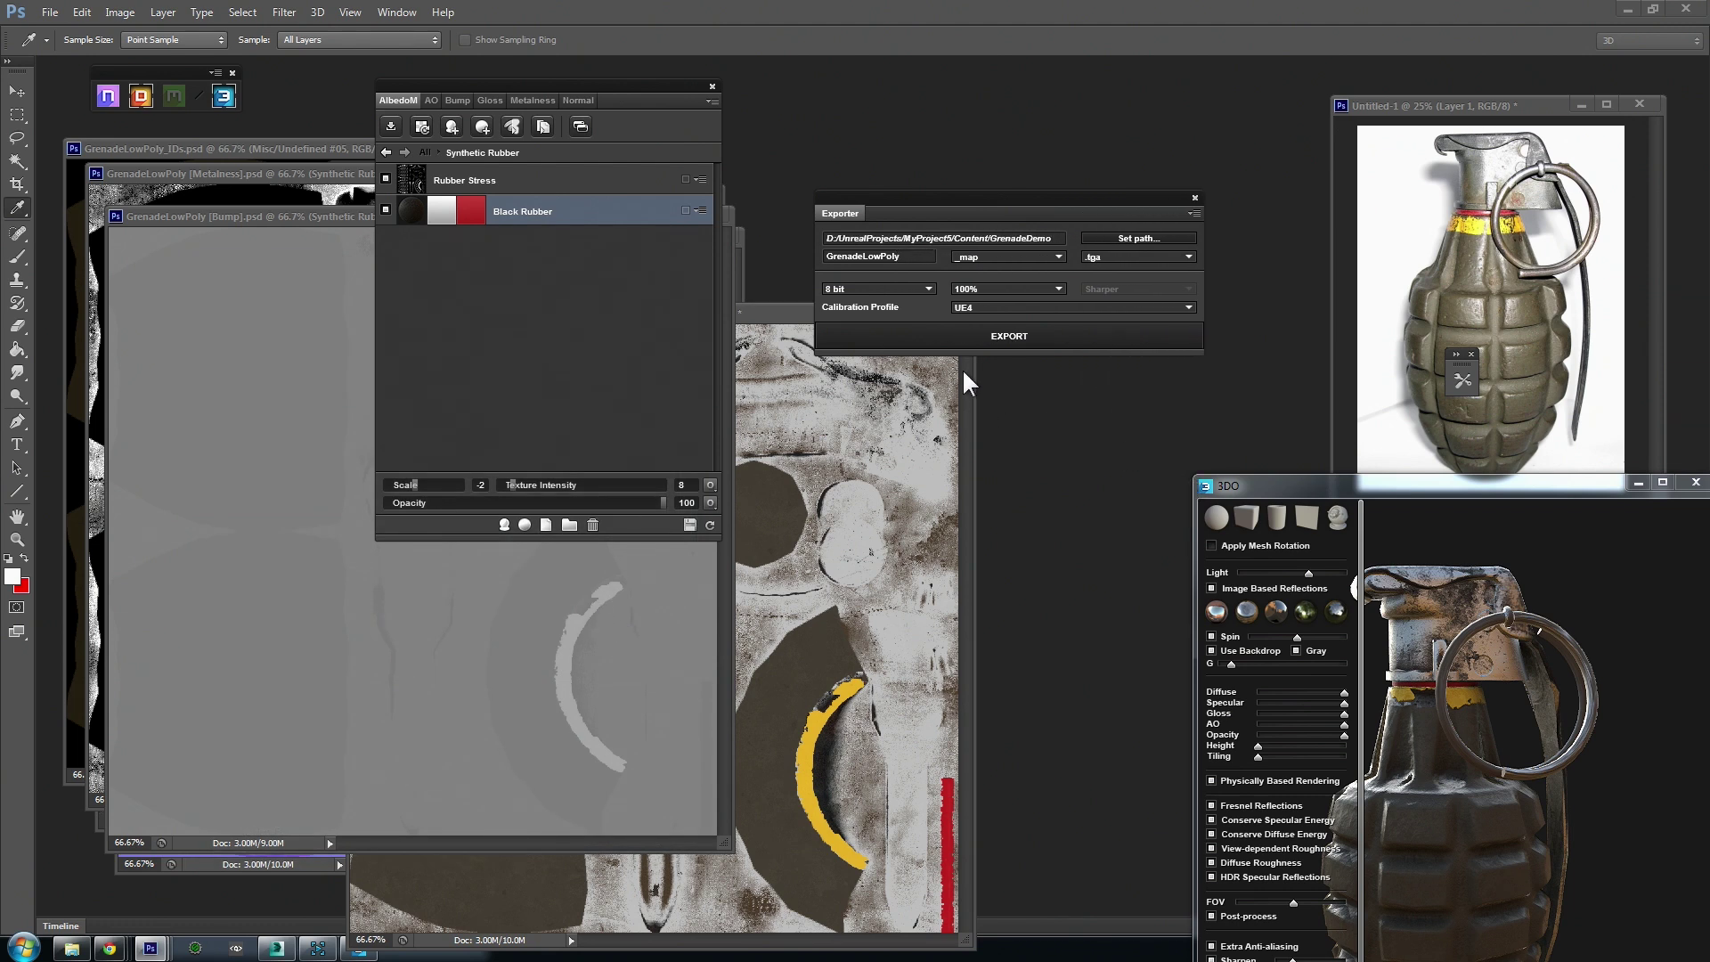
- Export the grenade's texture maps as TGA with the UE4 calibration profile, and close the project with its changes saved
{"action": "left_click", "coordinate": [1014, 337]}
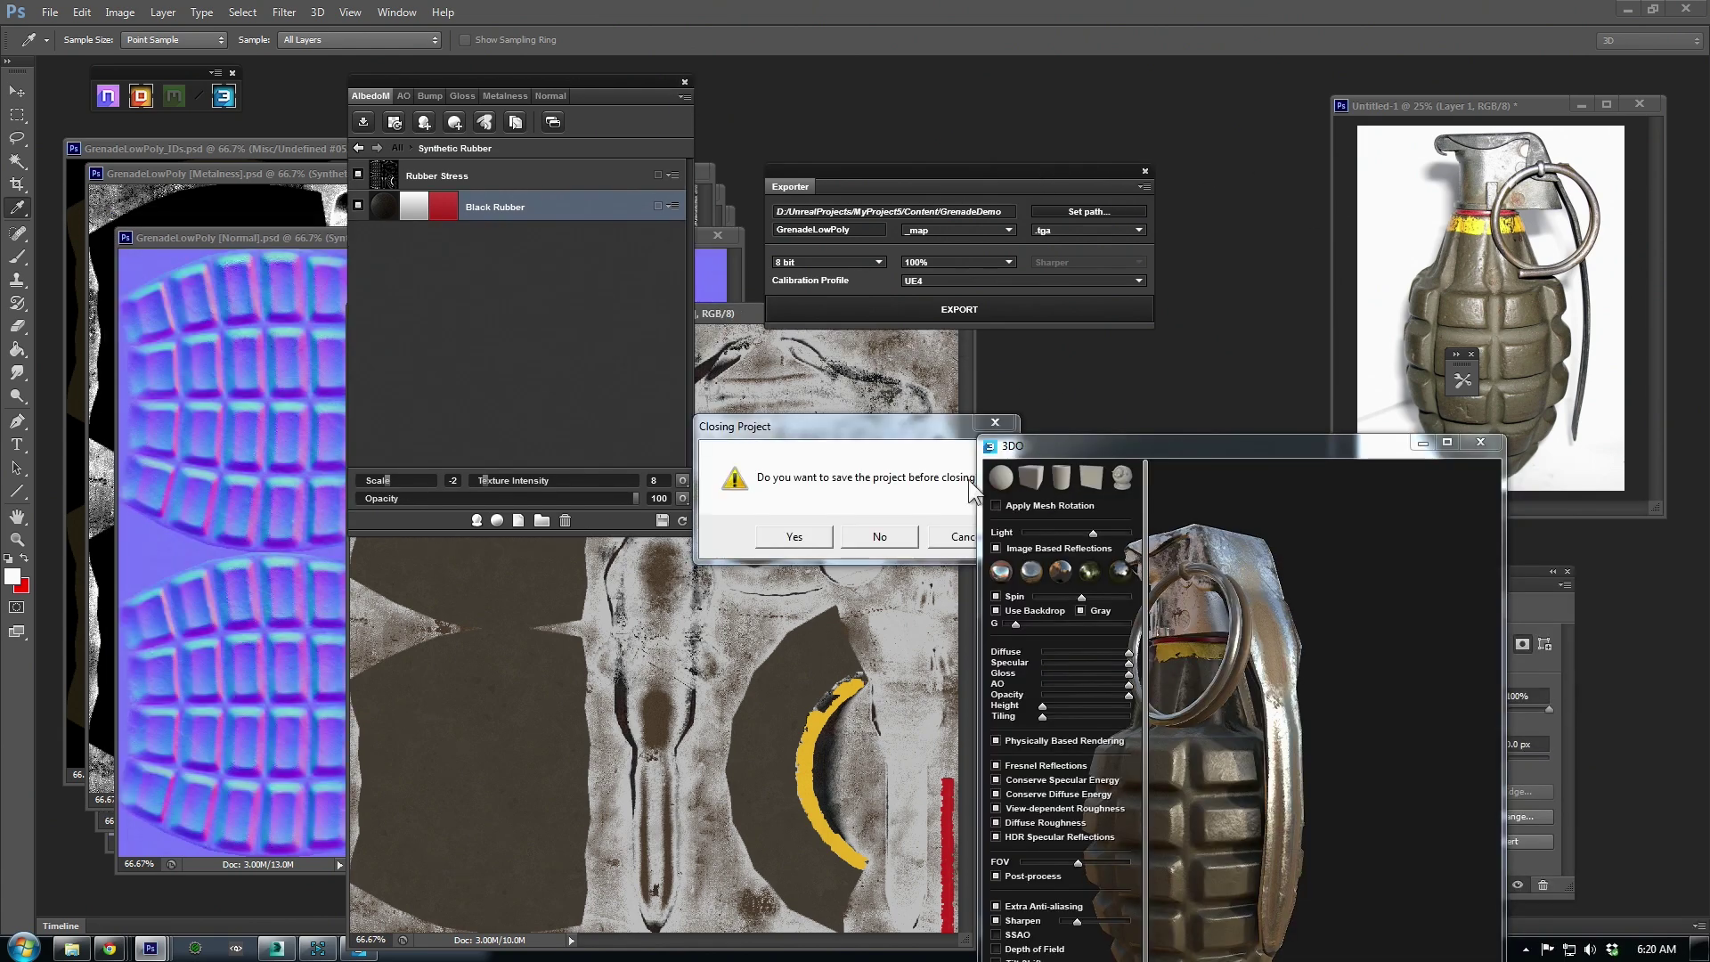
{"action": "left_click", "coordinate": [794, 537]}
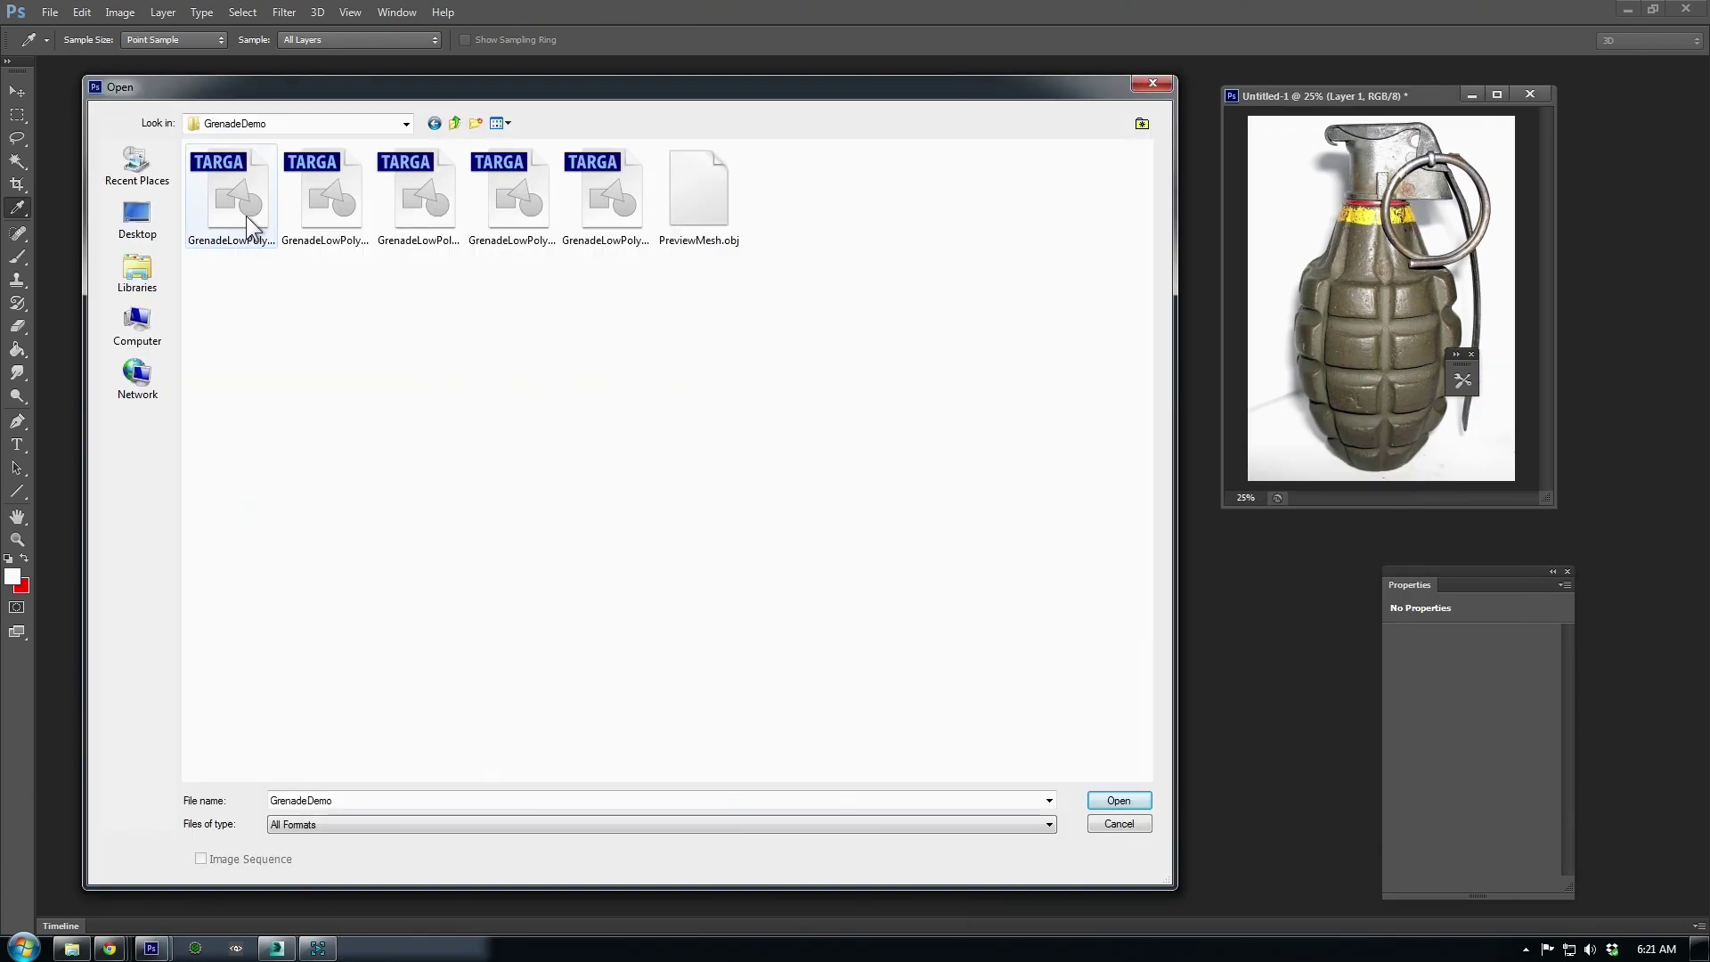
- Open all five exported GrenadeLowPoly TGA maps from the GrenadeDemo folder in Photoshop
{"action": "left_click", "coordinate": [247, 214]}
{"action": "left_click", "coordinate": [330, 215], "text": "ctrl"}
{"action": "left_click", "coordinate": [423, 217], "text": "ctrl"}
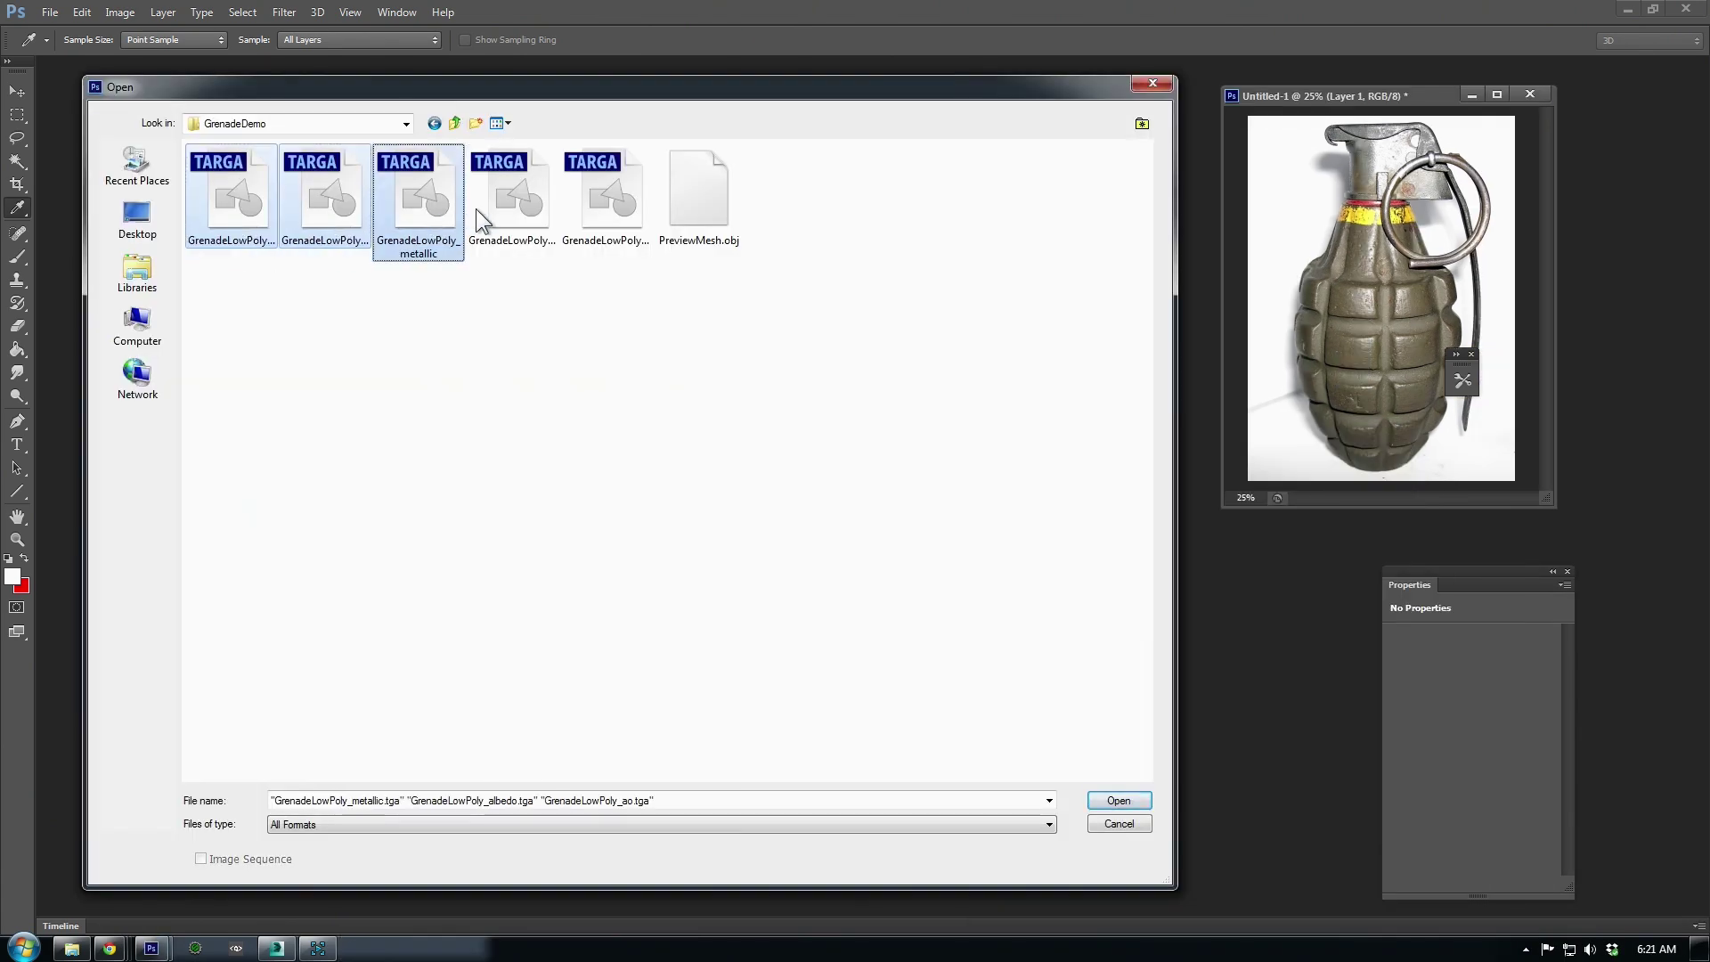
{"action": "left_click", "coordinate": [512, 214], "text": "ctrl"}
{"action": "left_click", "coordinate": [602, 213], "text": "ctrl"}
{"action": "left_click", "coordinate": [1107, 804]}
- Spread out the image windows to examine the albedo, AO, metallic, normal and roughness maps individually
{"action": "left_click_drag", "start_coordinate": [483, 174], "coordinate": [998, 223]}
{"action": "left_click_drag", "start_coordinate": [399, 153], "coordinate": [827, 292]}
{"action": "left_click_drag", "start_coordinate": [420, 132], "coordinate": [526, 430]}
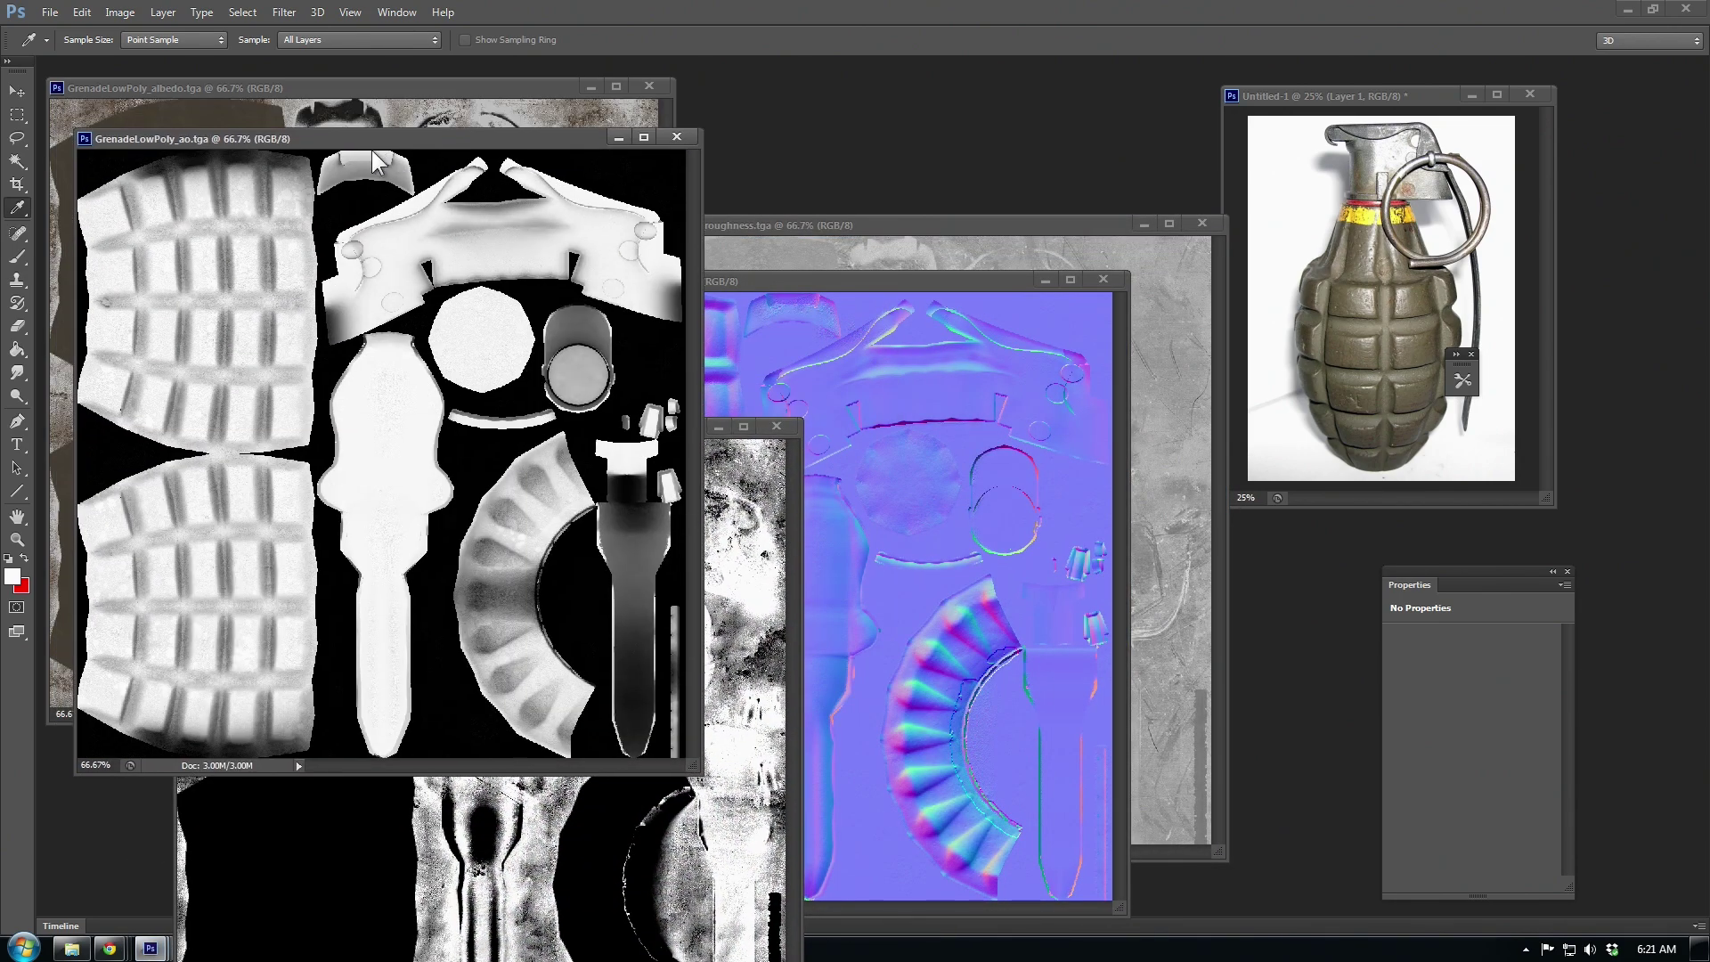
{"action": "left_click_drag", "start_coordinate": [373, 152], "coordinate": [337, 368]}
{"action": "mouse_move", "coordinate": [353, 85]}
{"action": "left_mouse_down"}
{"action": "mouse_move", "coordinate": [387, 114]}
{"action": "mouse_move", "coordinate": [364, 92]}
{"action": "left_mouse_up"}
{"action": "left_click", "coordinate": [865, 229]}
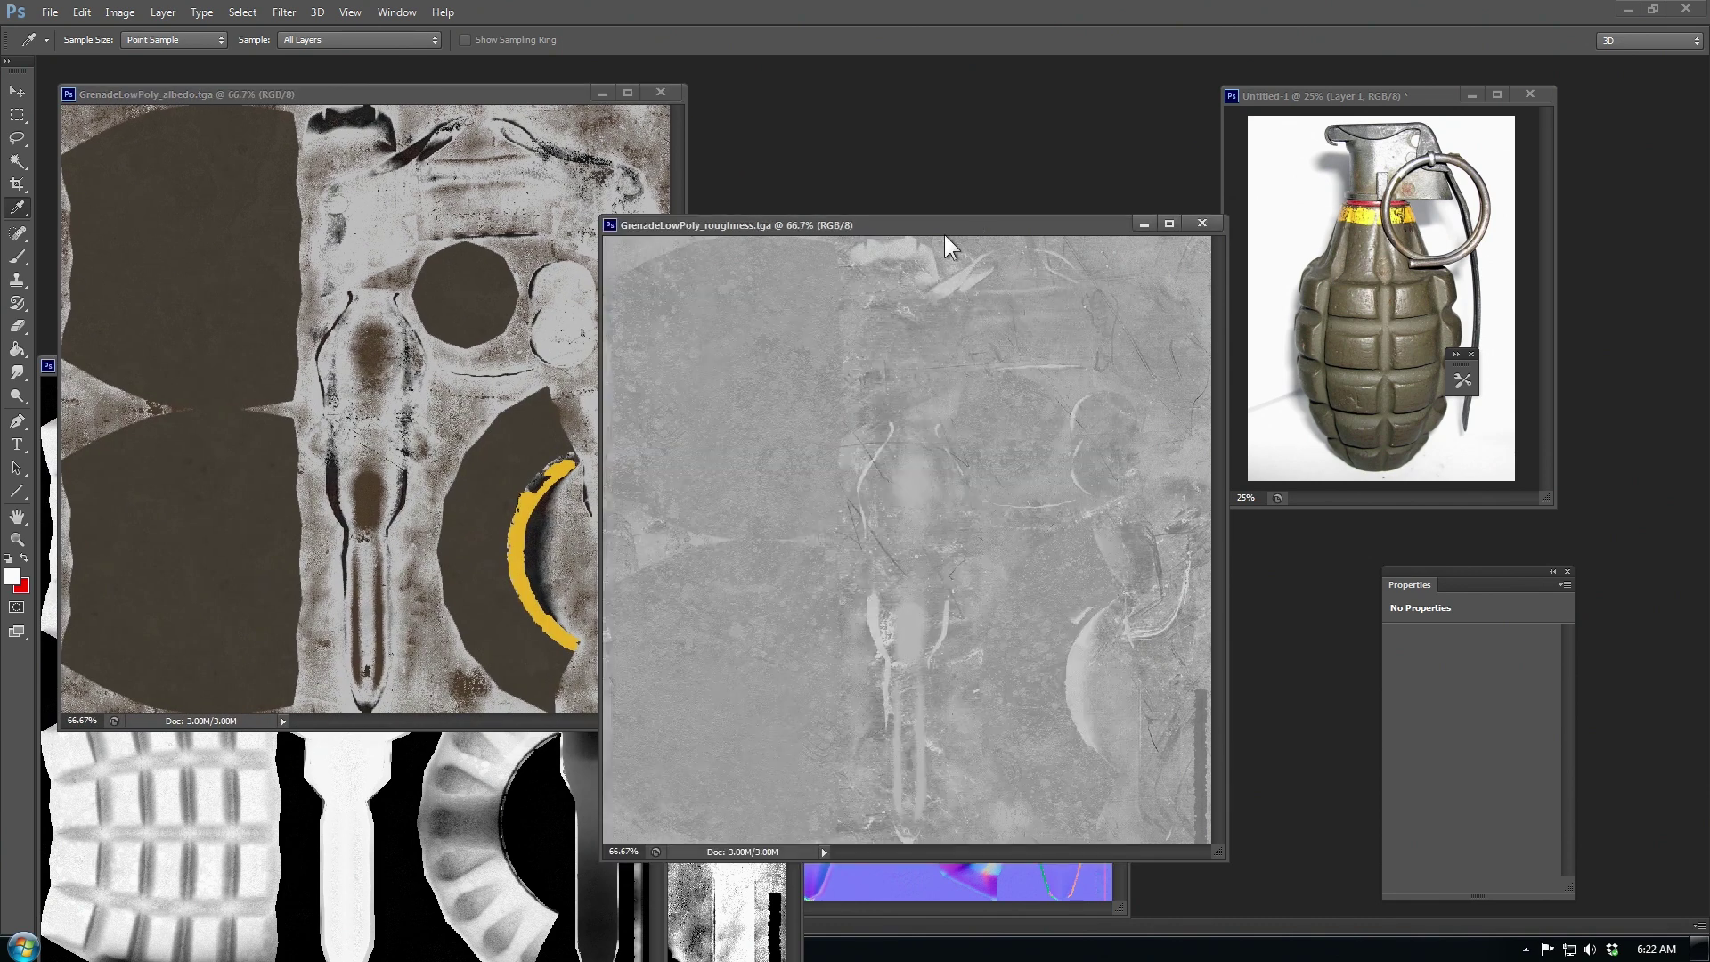
{"action": "left_click_drag", "start_coordinate": [944, 233], "coordinate": [830, 160]}
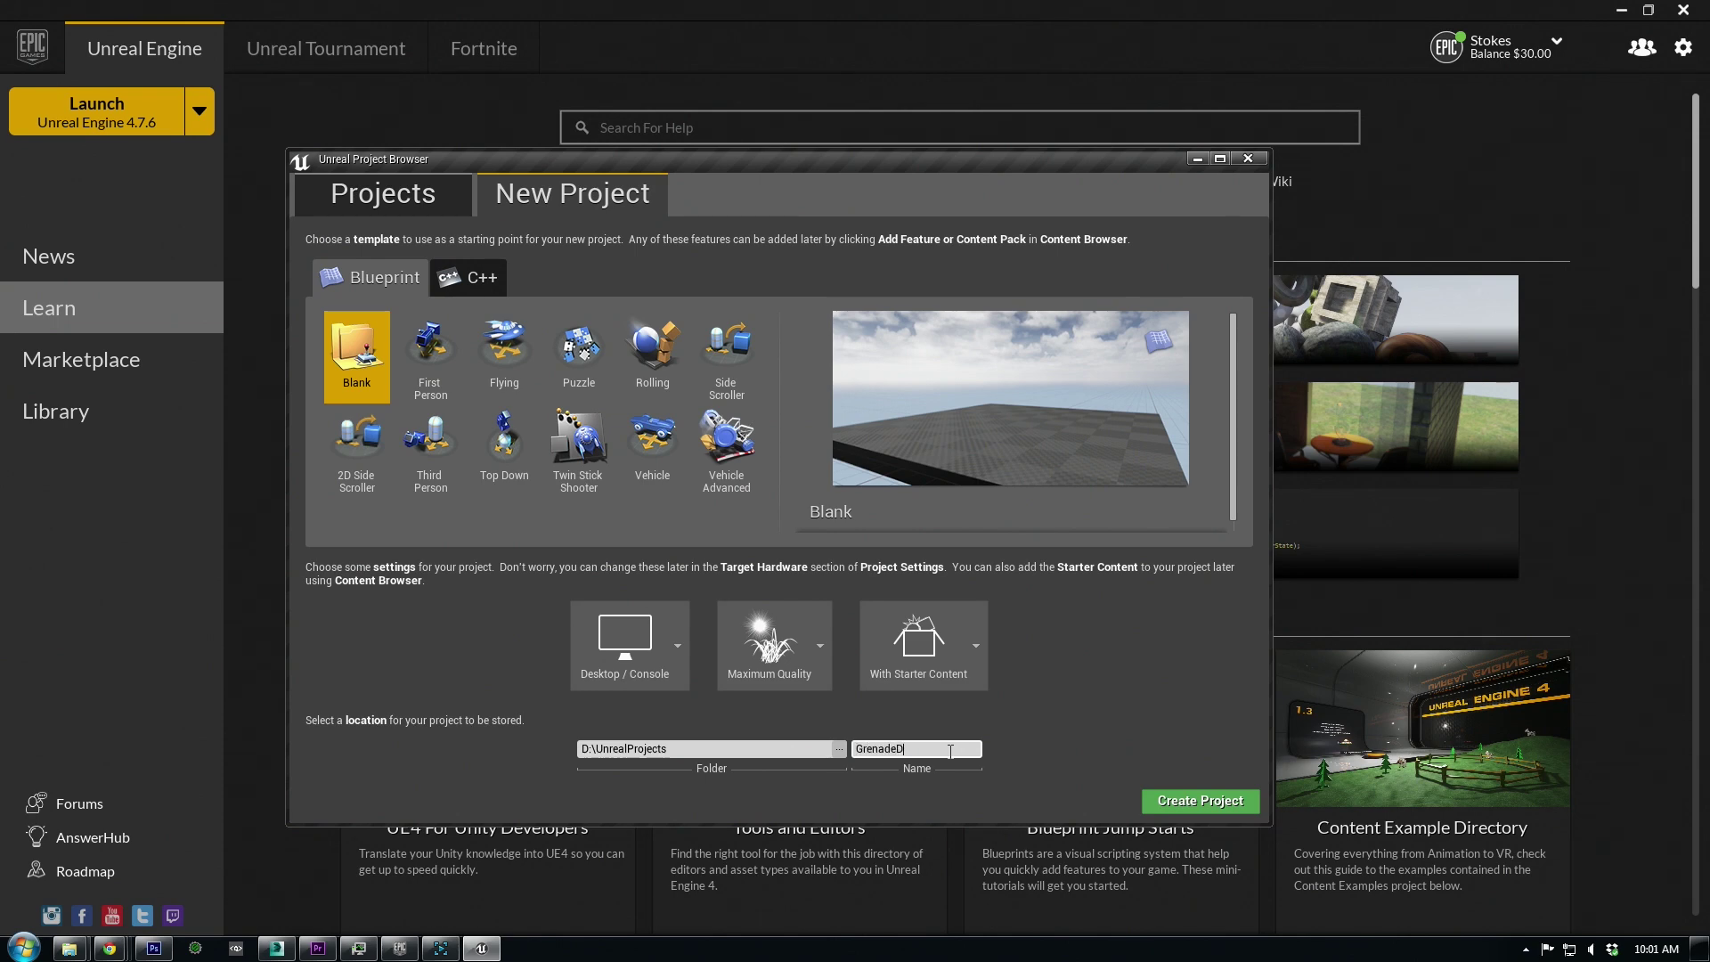
- Create a blank Blueprint project with starter content in D:\UnrealProjects, named GrenadeDemo
{"action": "left_click", "coordinate": [1247, 801]}
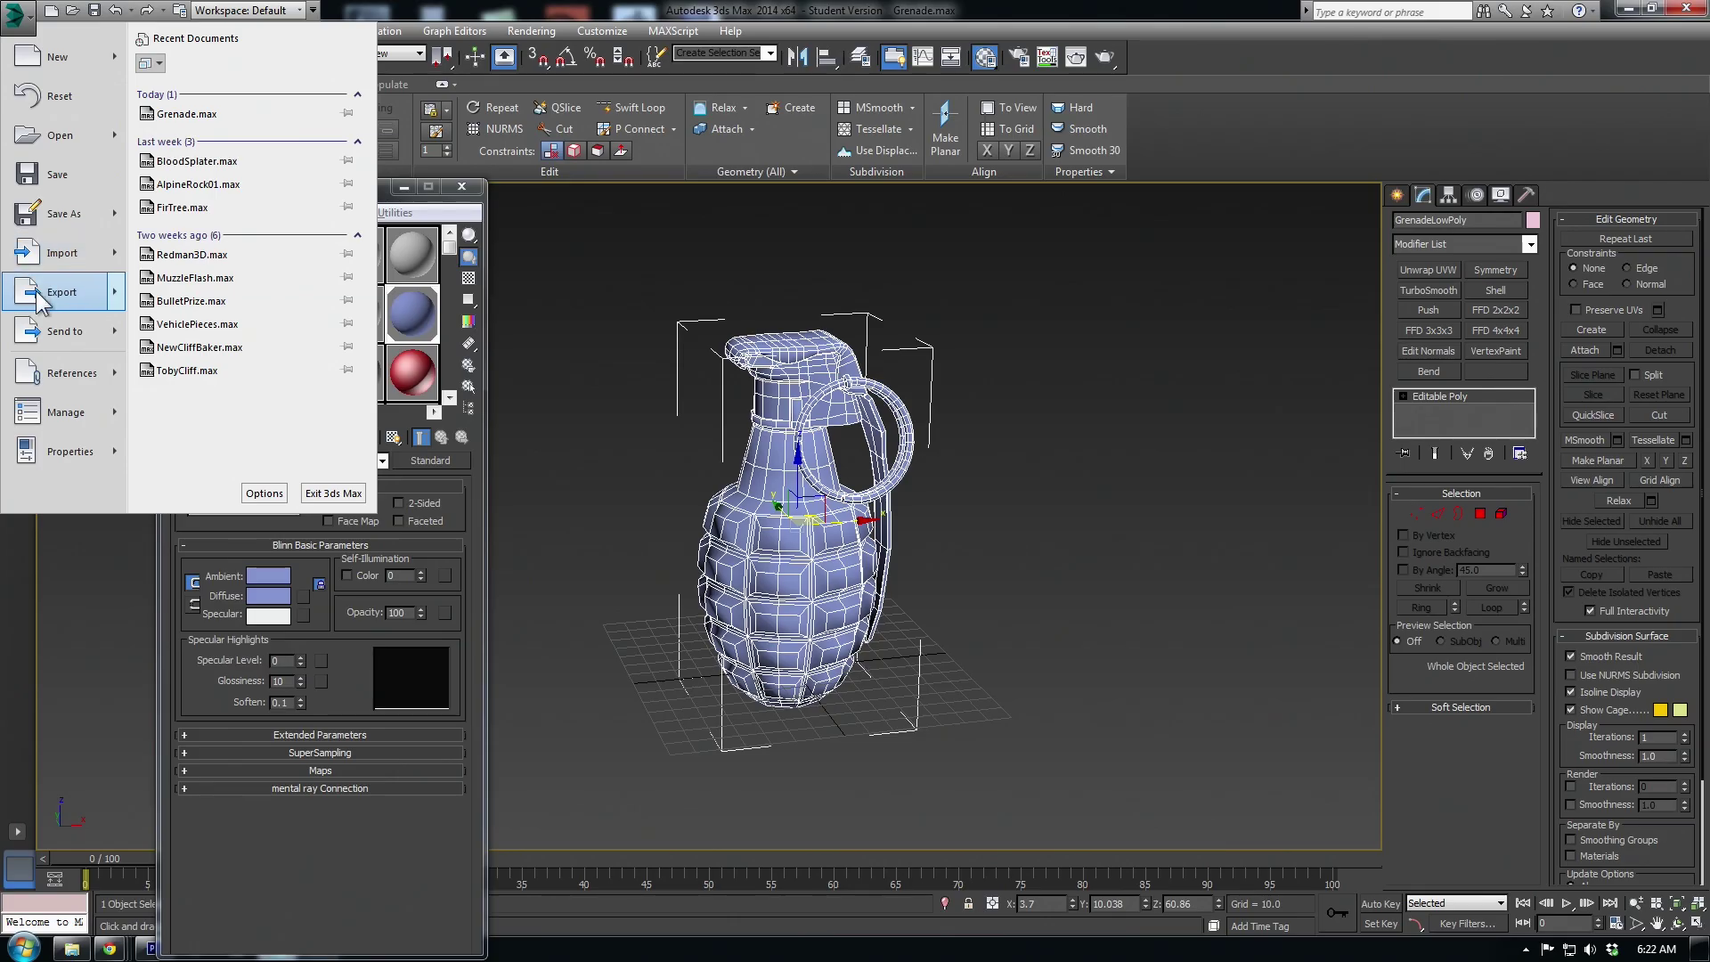
- Switch to 3ds Max and export only the selected GrenadeLowPoly mesh
{"action": "mouse_move", "coordinate": [40, 301]}
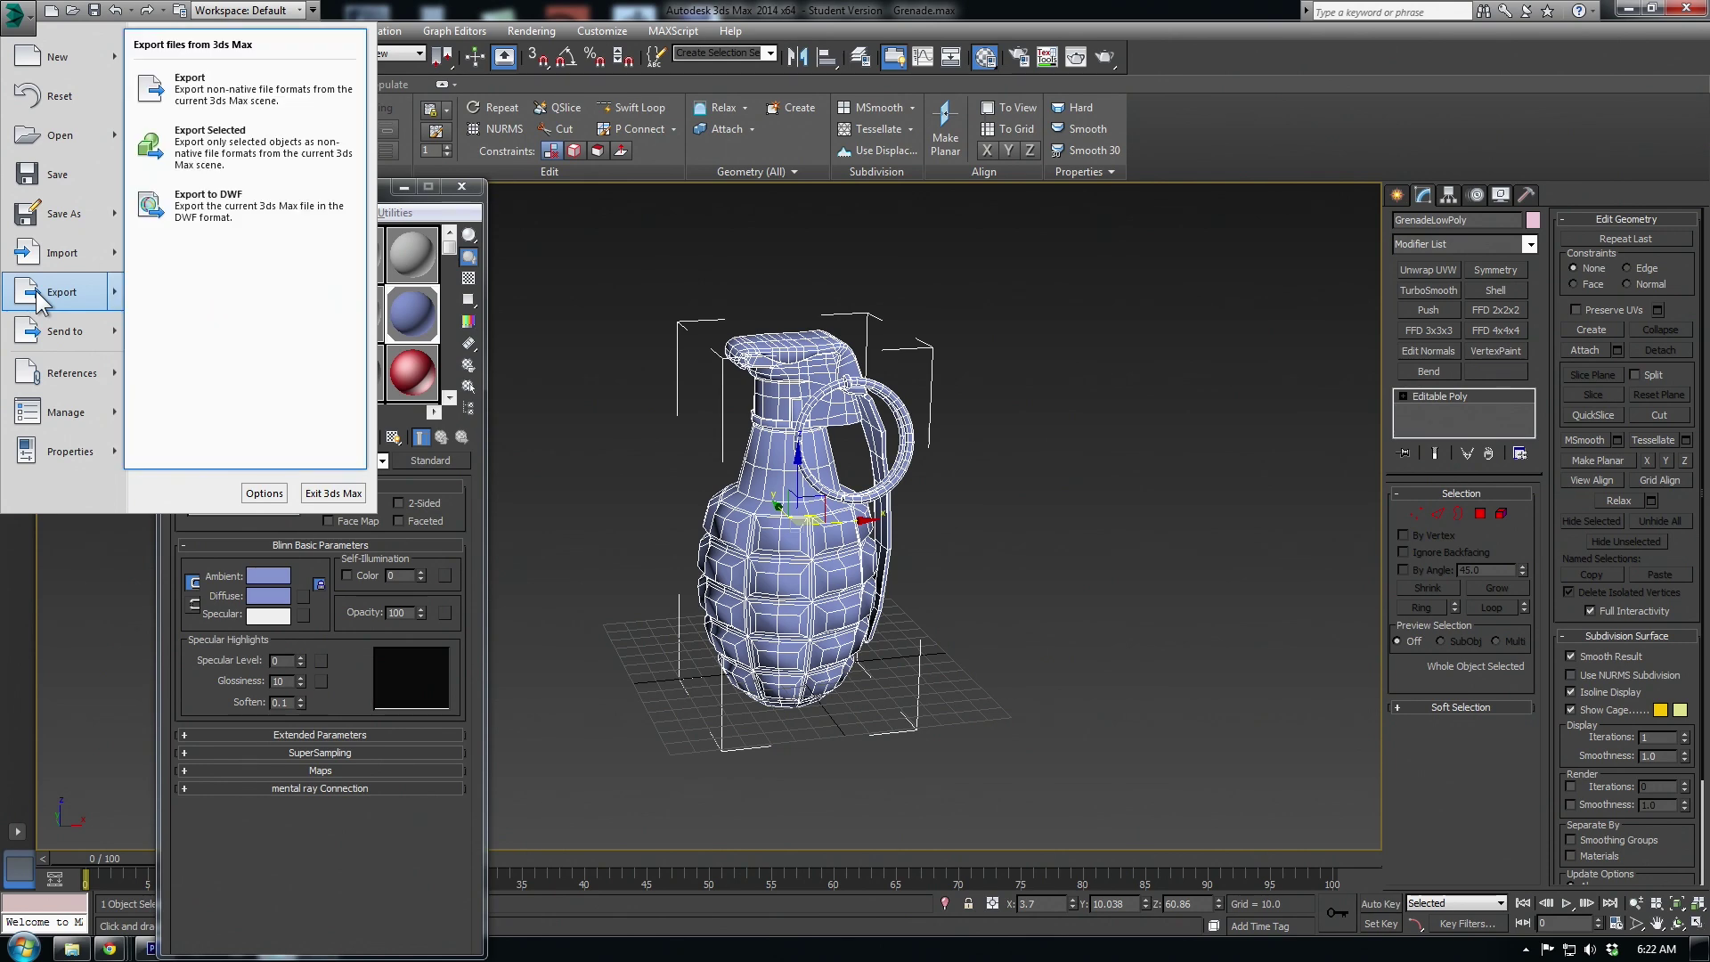
{"action": "left_click", "coordinate": [294, 137]}
{"action": "left_click", "coordinate": [1022, 546]}
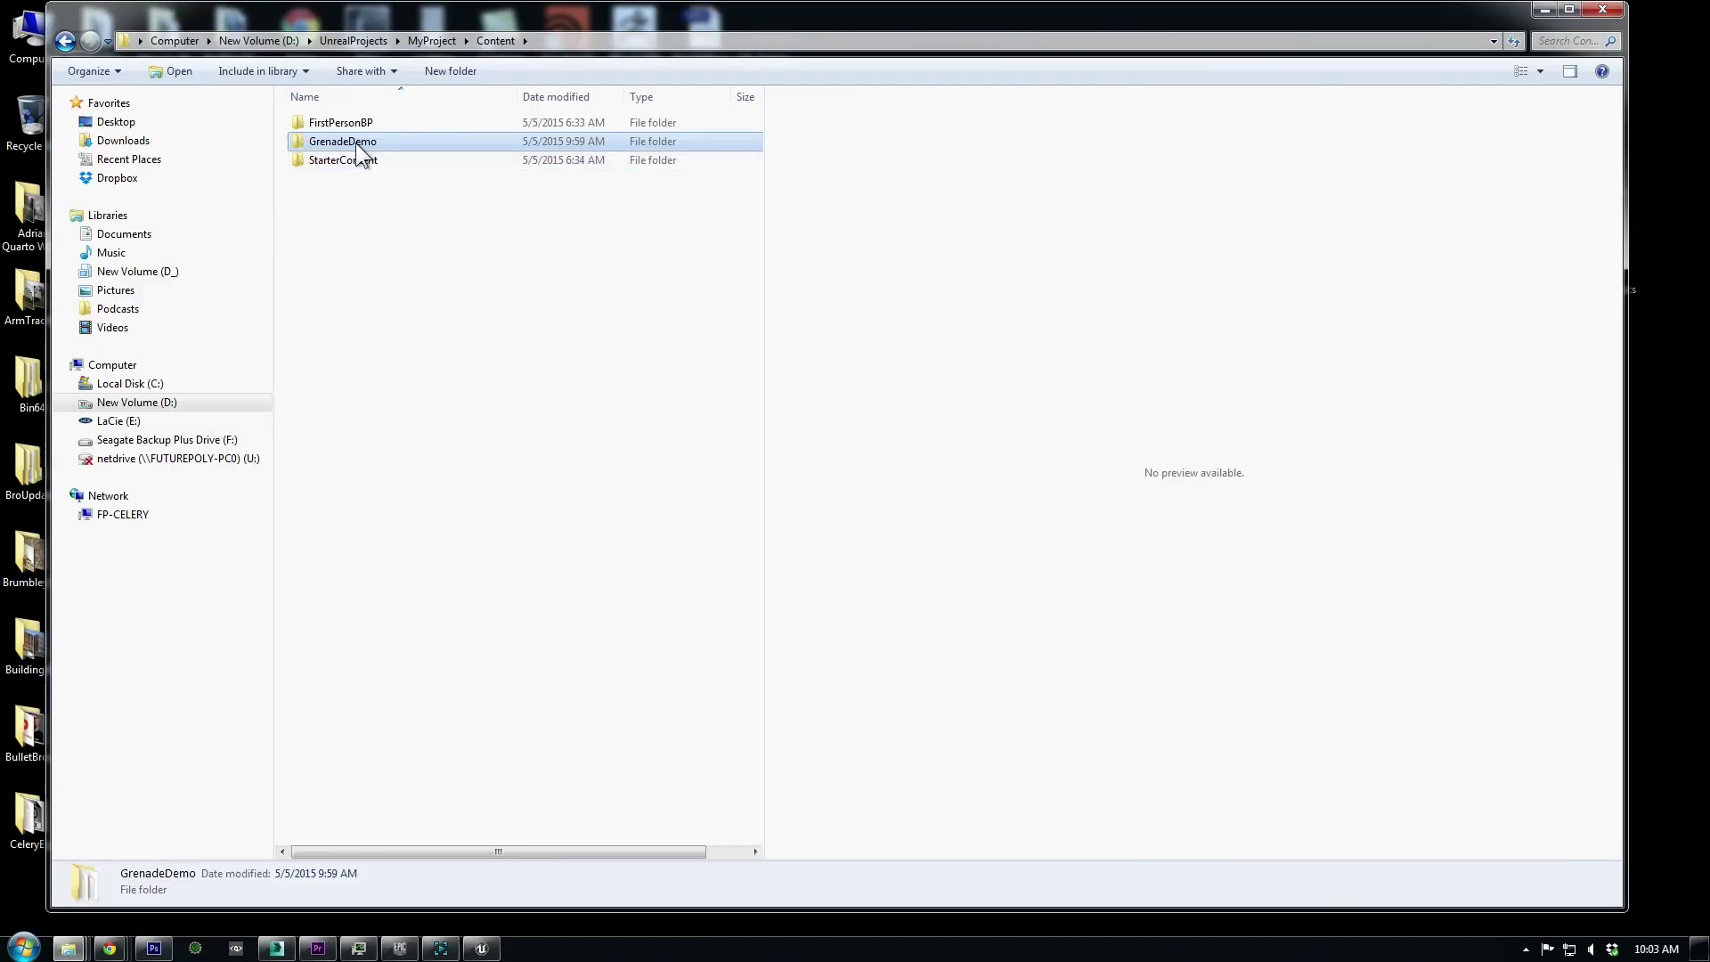
- Copy the GrenadeDemo folder from MyProject's Content folder into the GrenadeDemo project's Content folder in Windows Explorer
{"action": "right_click", "coordinate": [356, 142]}
{"action": "left_click", "coordinate": [189, 501]}
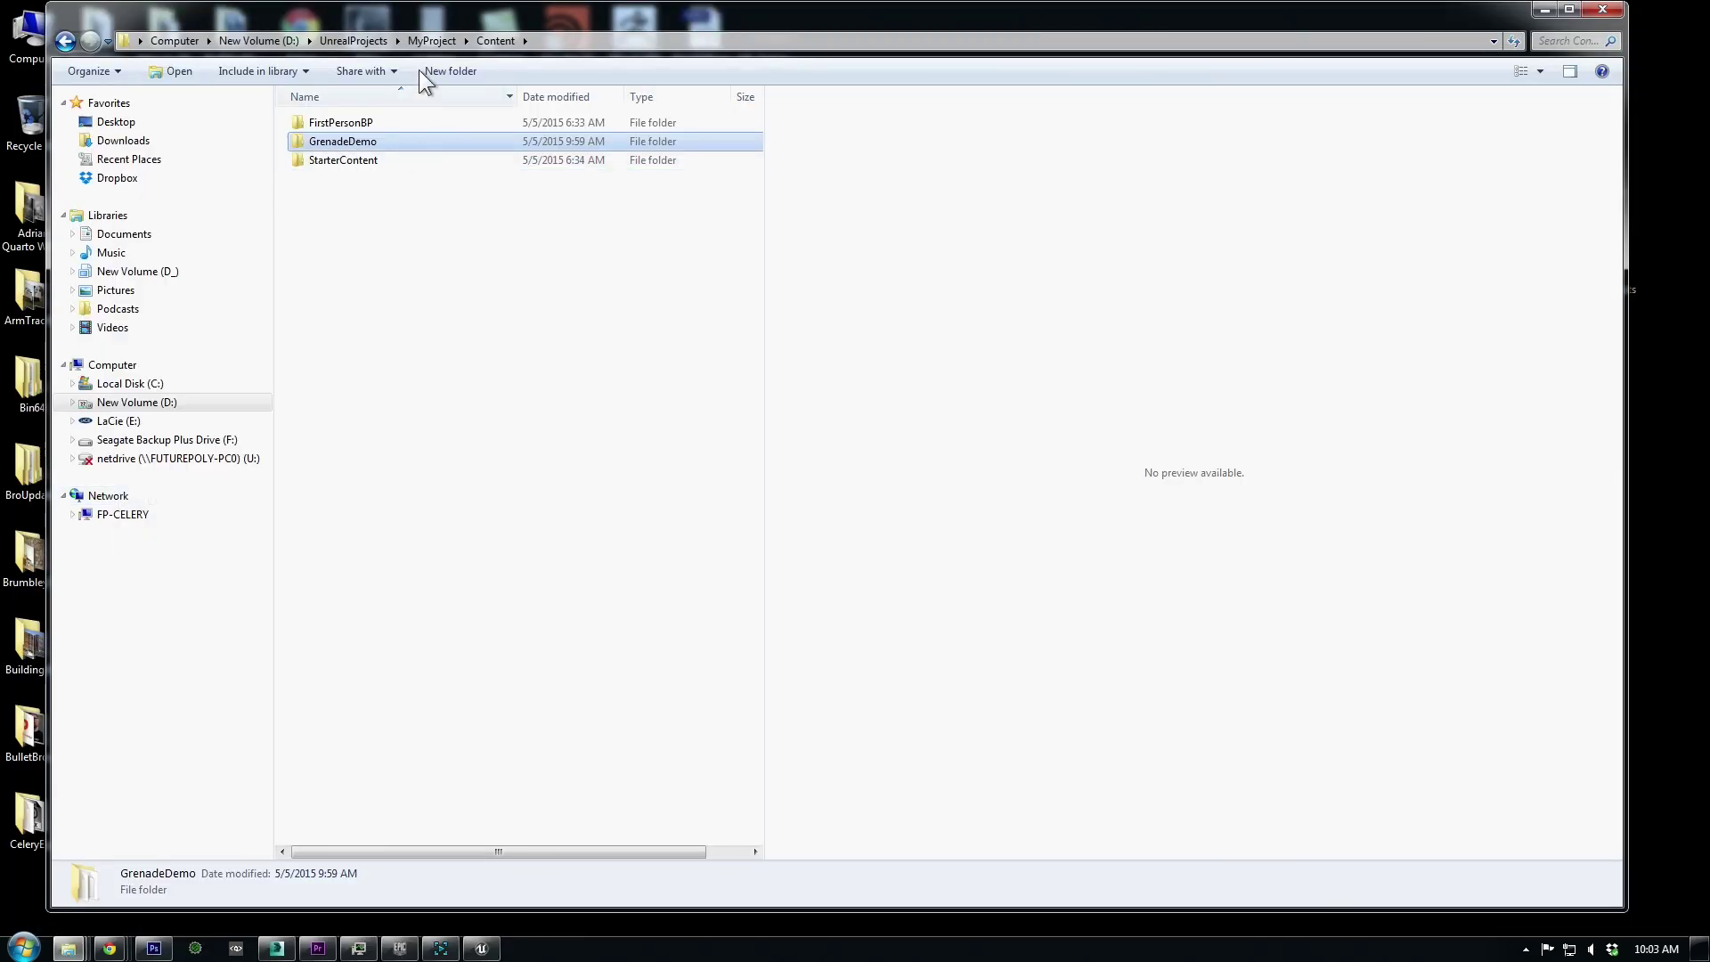
{"action": "left_click", "coordinate": [415, 44]}
{"action": "left_click", "coordinate": [377, 41]}
{"action": "left_click", "coordinate": [214, 324]}
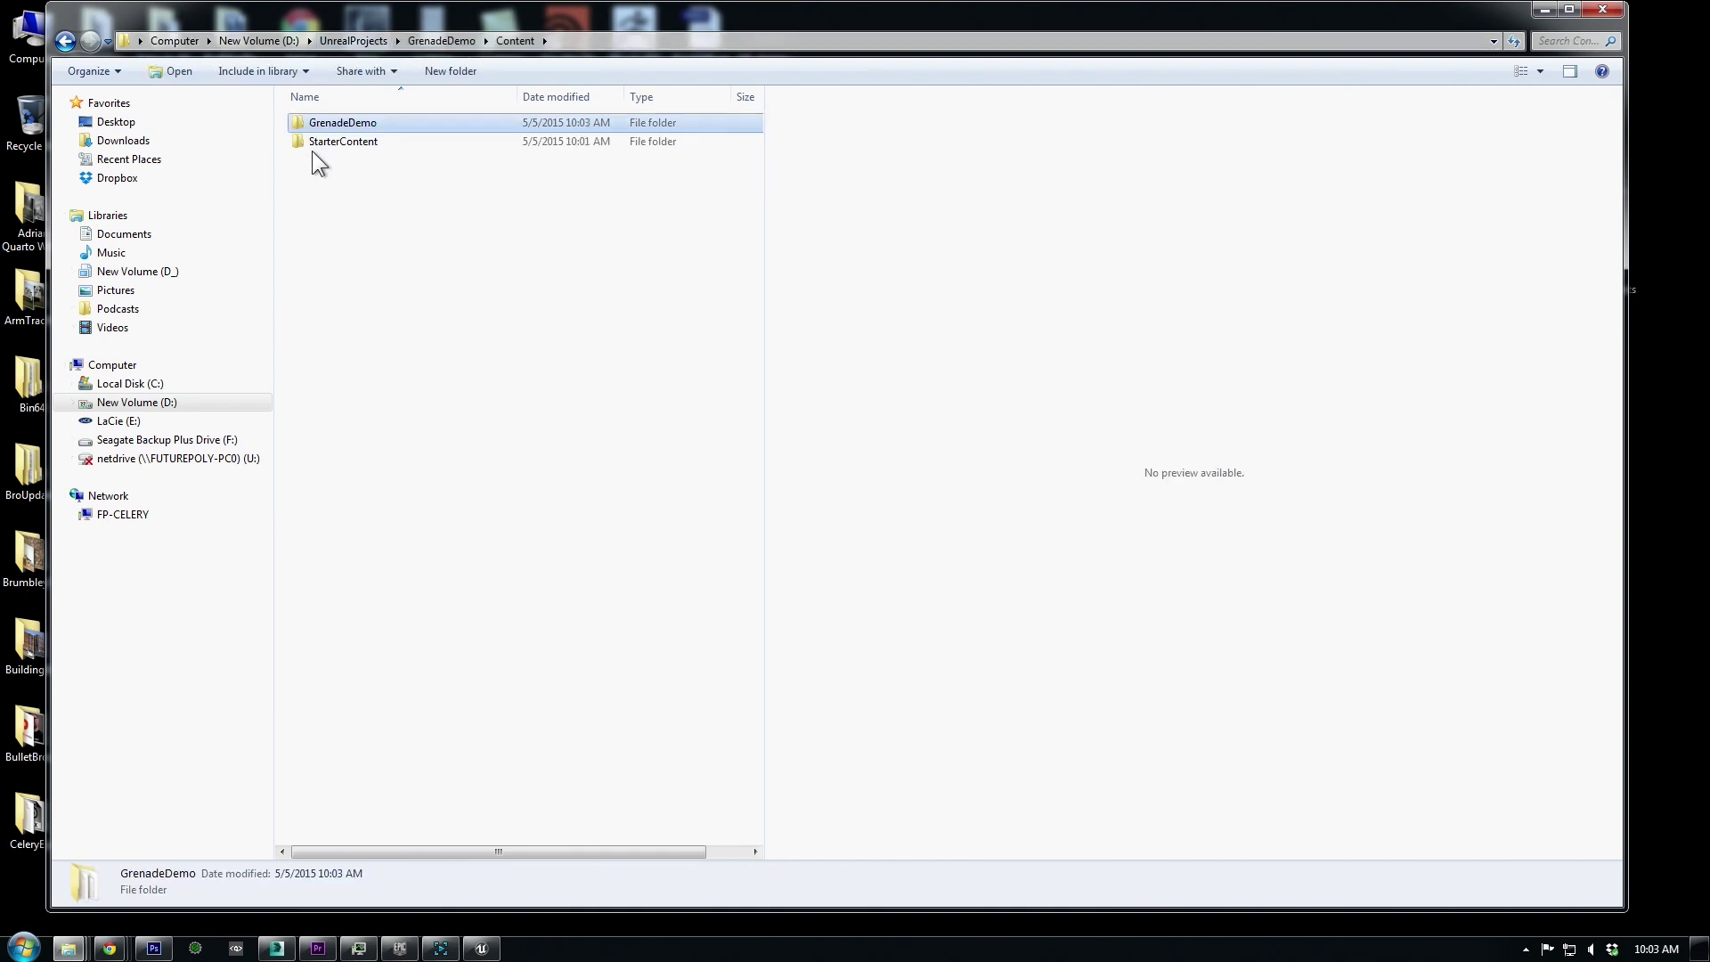
{"action": "left_click", "coordinate": [1544, 11]}
- Switch to Unreal Editor and import all the pending meshes with the default FBX import options
{"action": "mouse_move", "coordinate": [479, 948]}
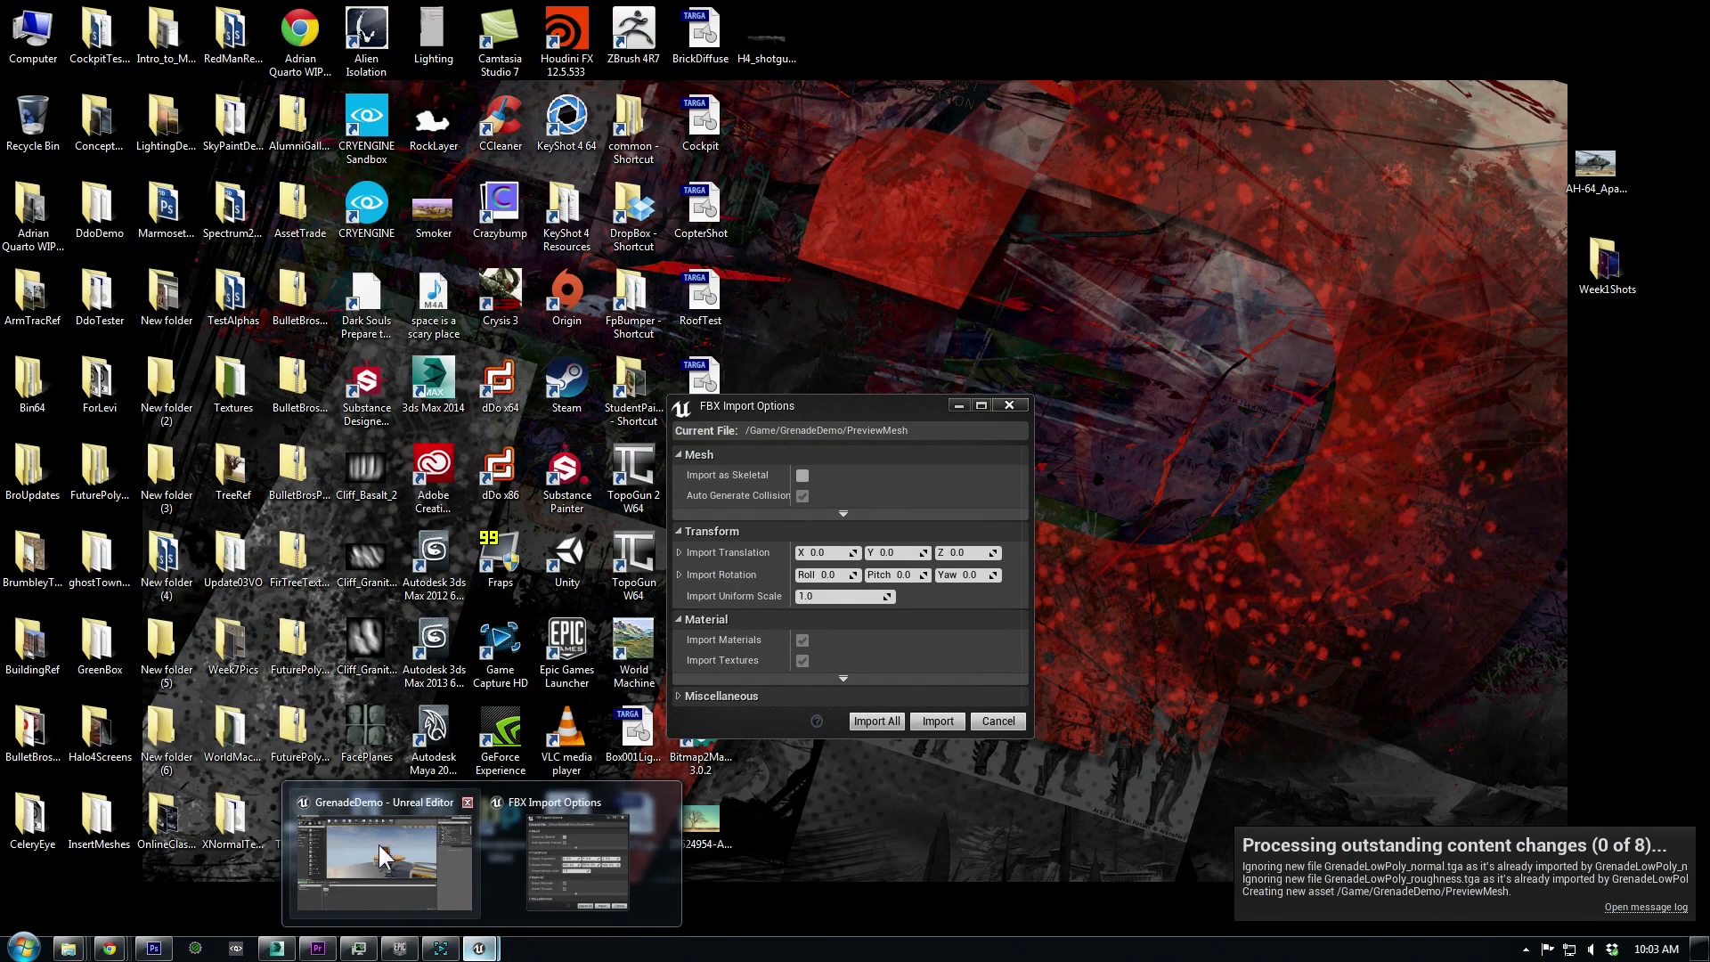
{"action": "left_click", "coordinate": [385, 848]}
{"action": "left_click", "coordinate": [901, 405]}
{"action": "left_click", "coordinate": [479, 950]}
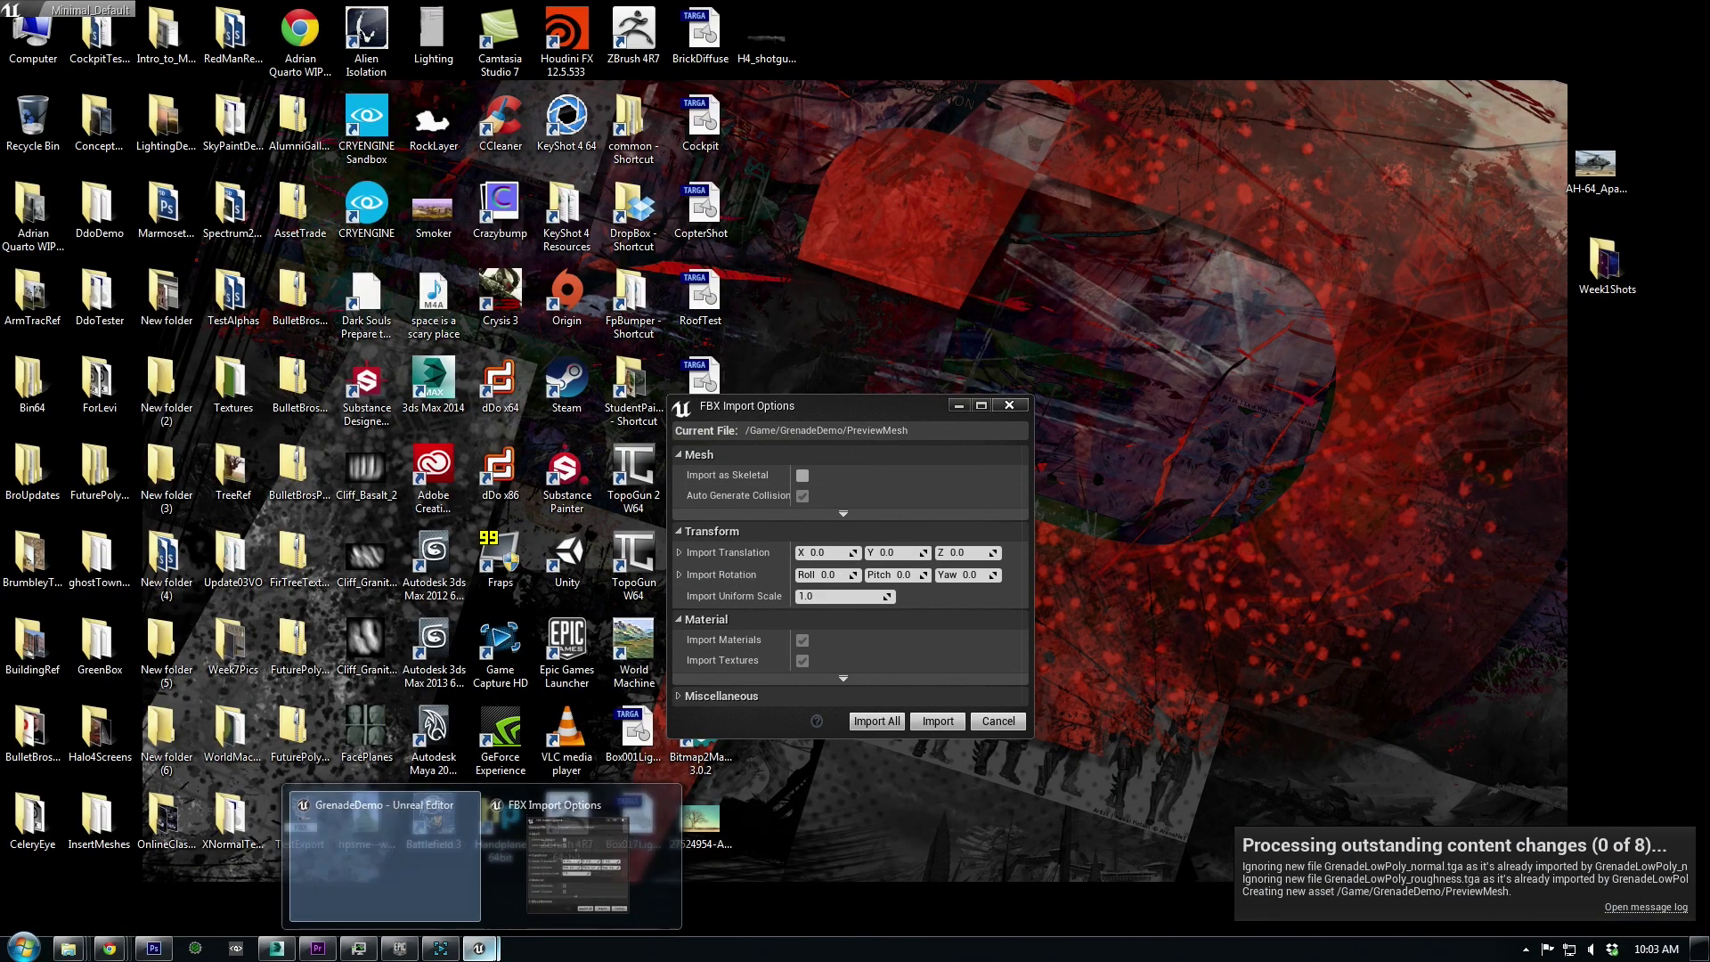
{"action": "left_click_drag", "start_coordinate": [889, 408], "coordinate": [971, 279]}
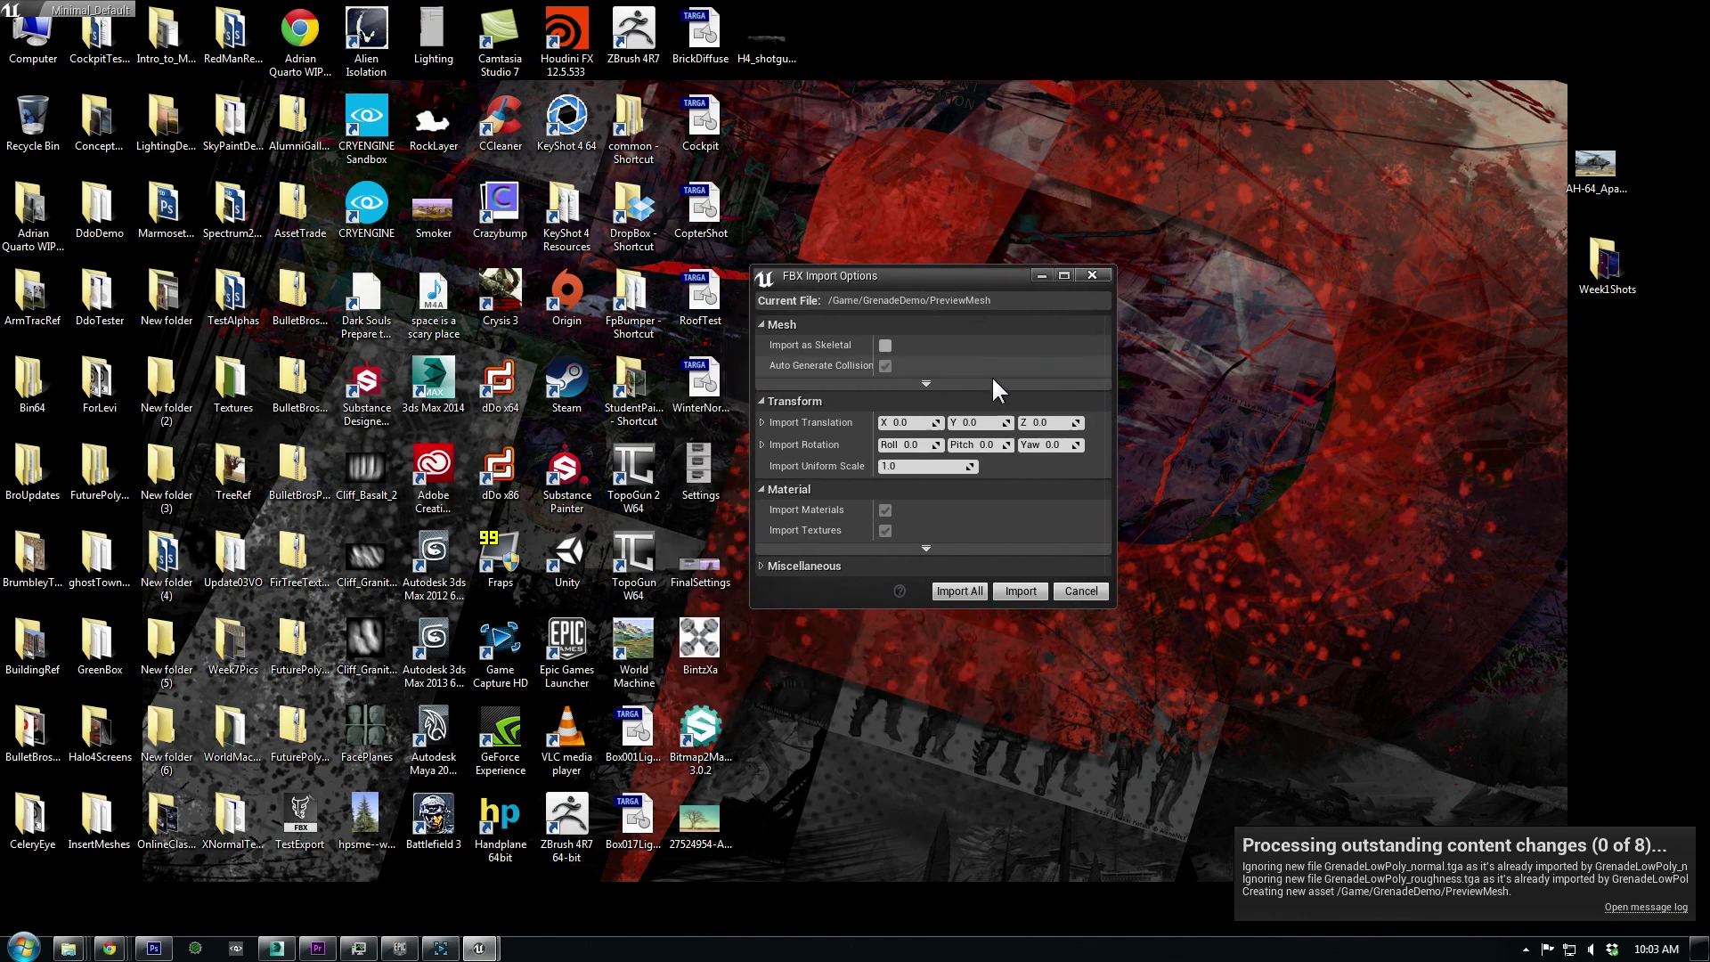
{"action": "left_click", "coordinate": [971, 590]}
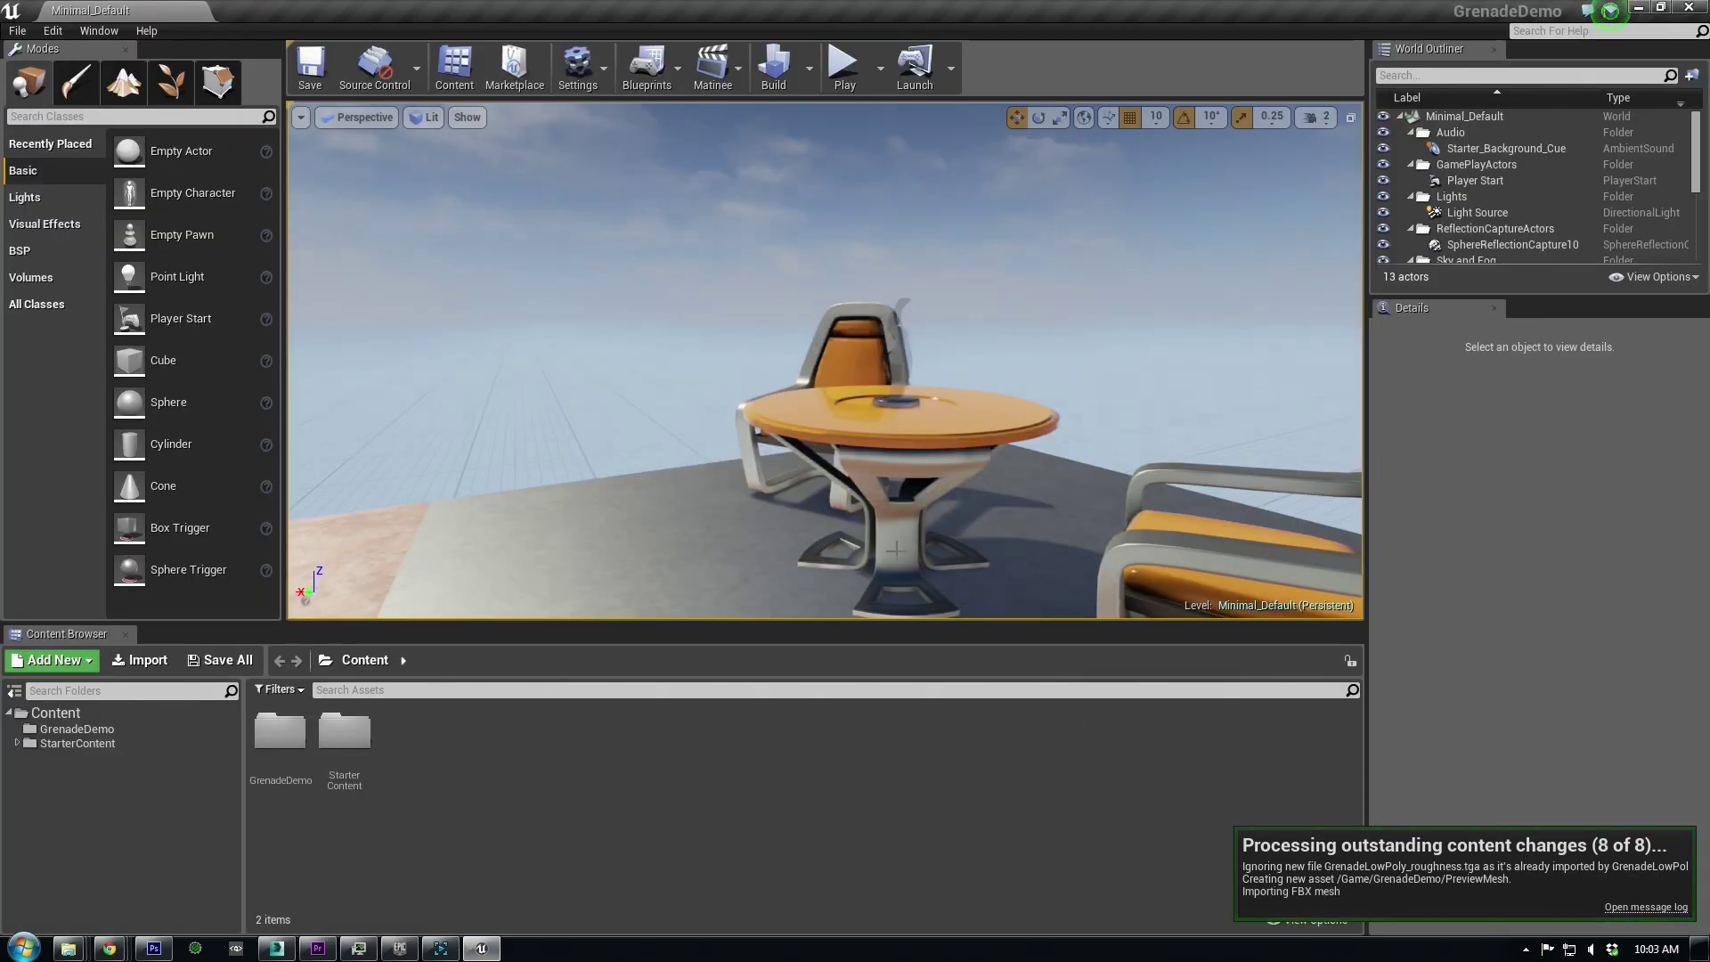
- Create a material named GrenadeMtl in the GrenadeDemo content folder and open it for editing
{"action": "right_click", "coordinate": [388, 847]}
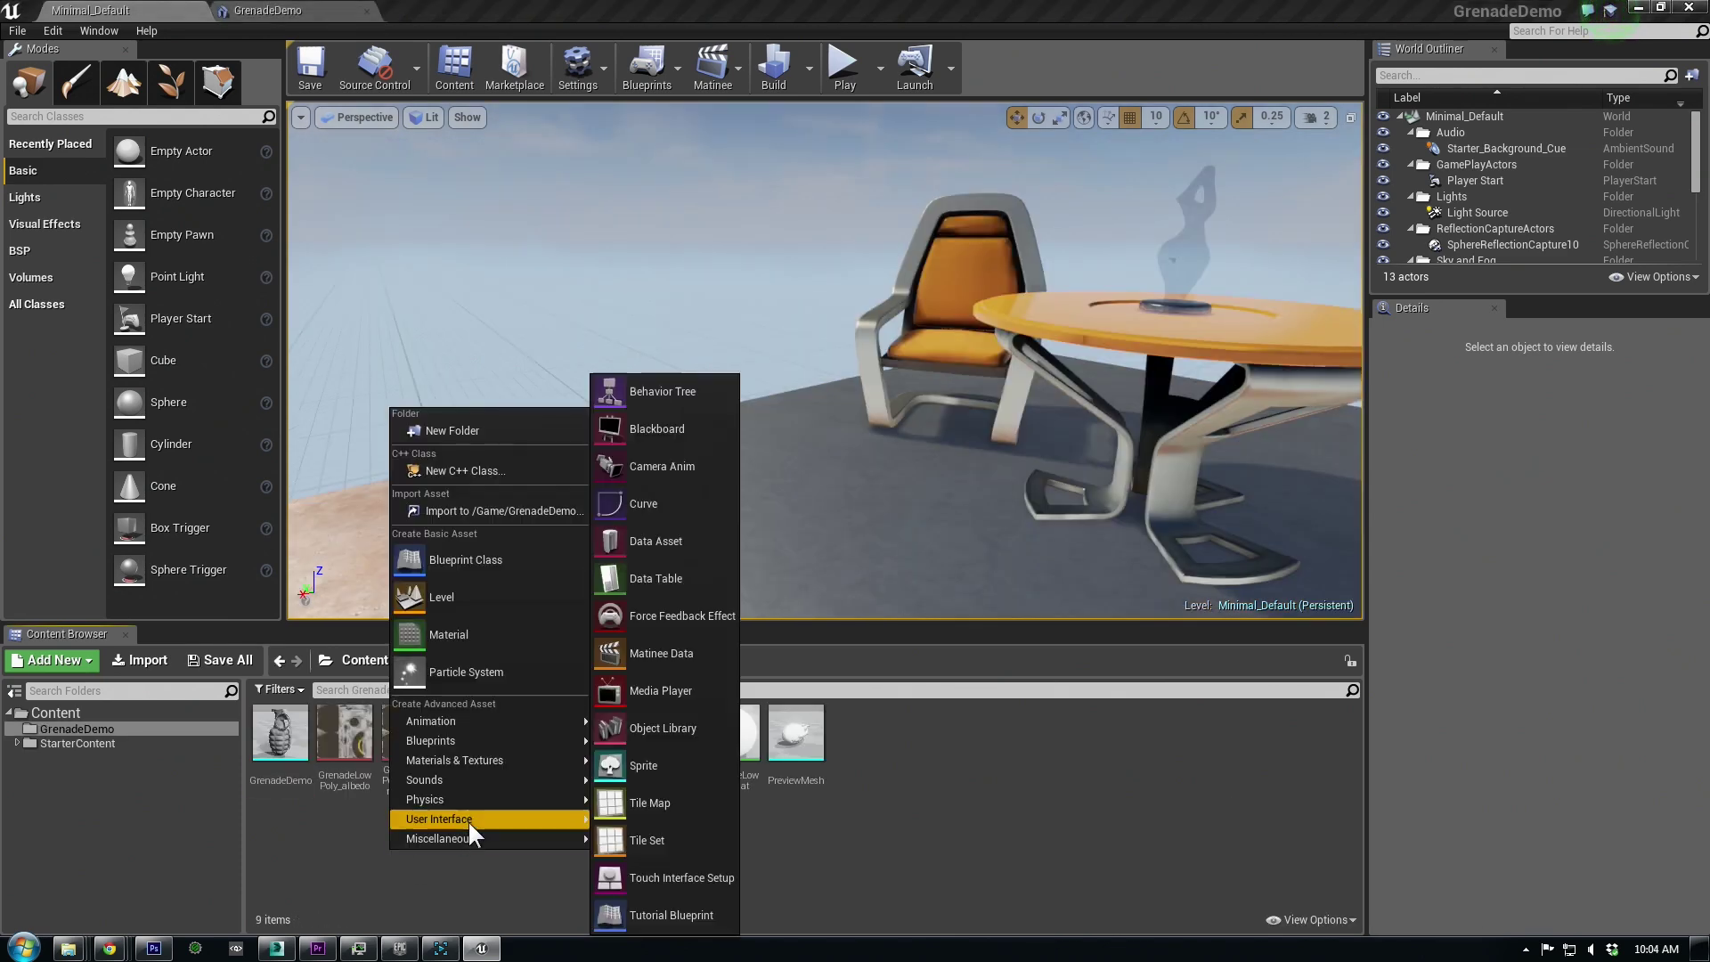
{"action": "left_click", "coordinate": [463, 634]}
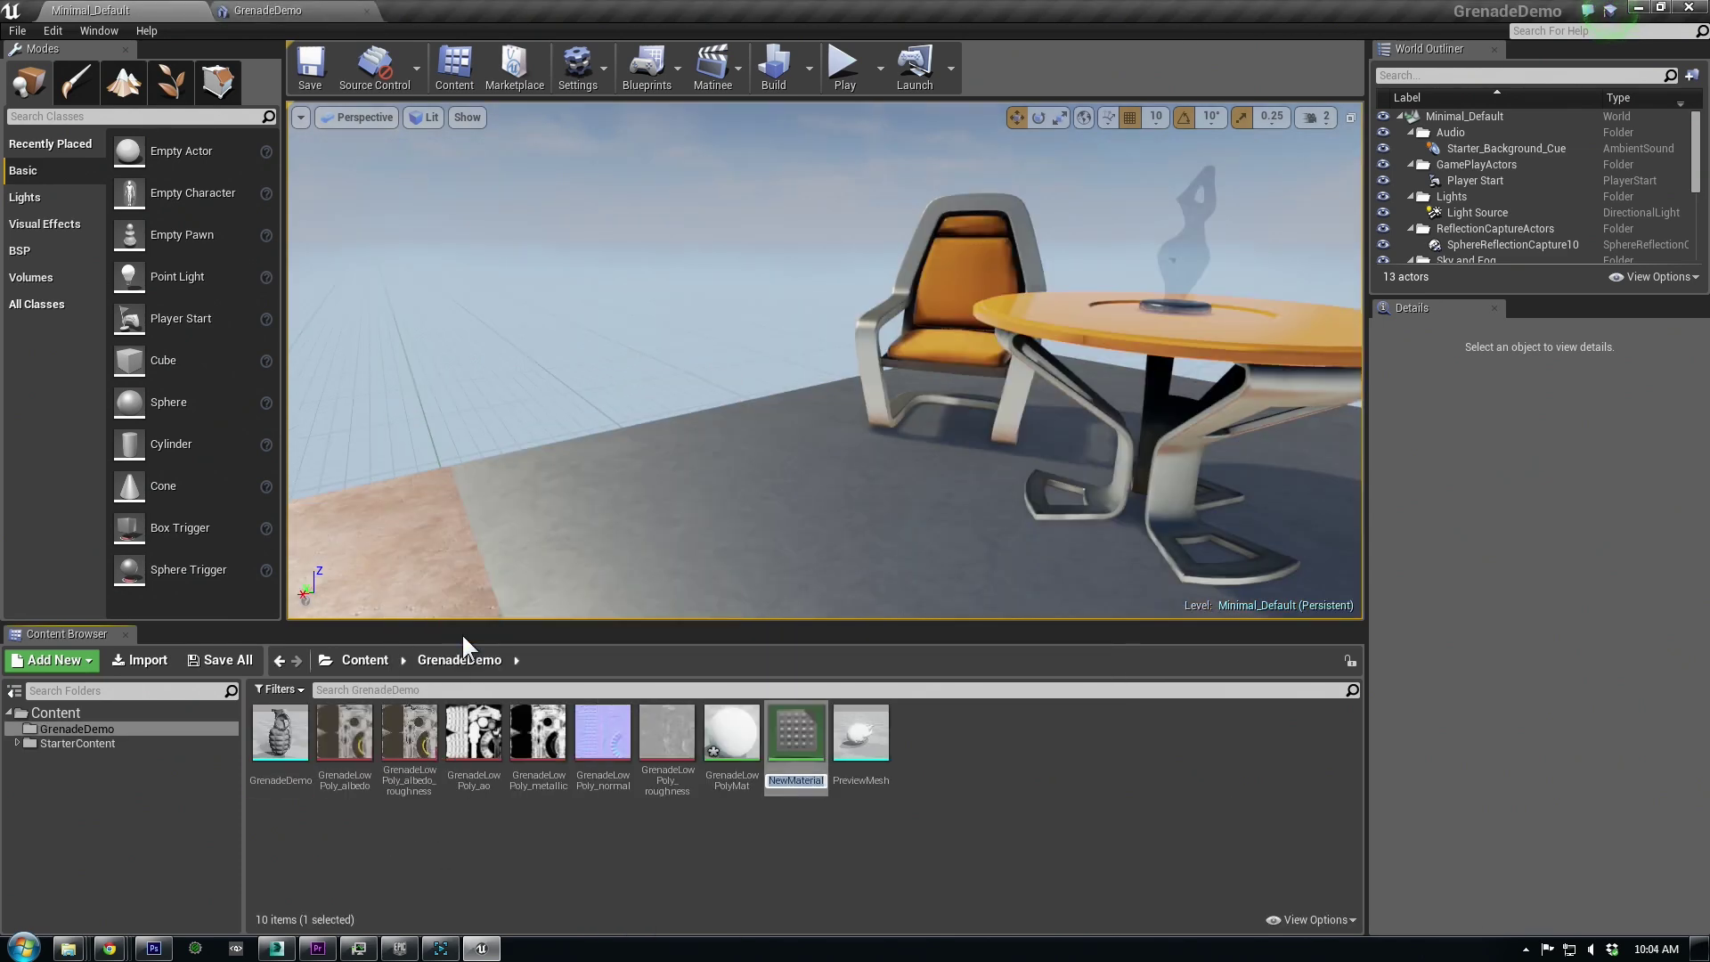
{"action": "type", "text": "GrenadeMtl"}
{"action": "key", "text": "Return"}
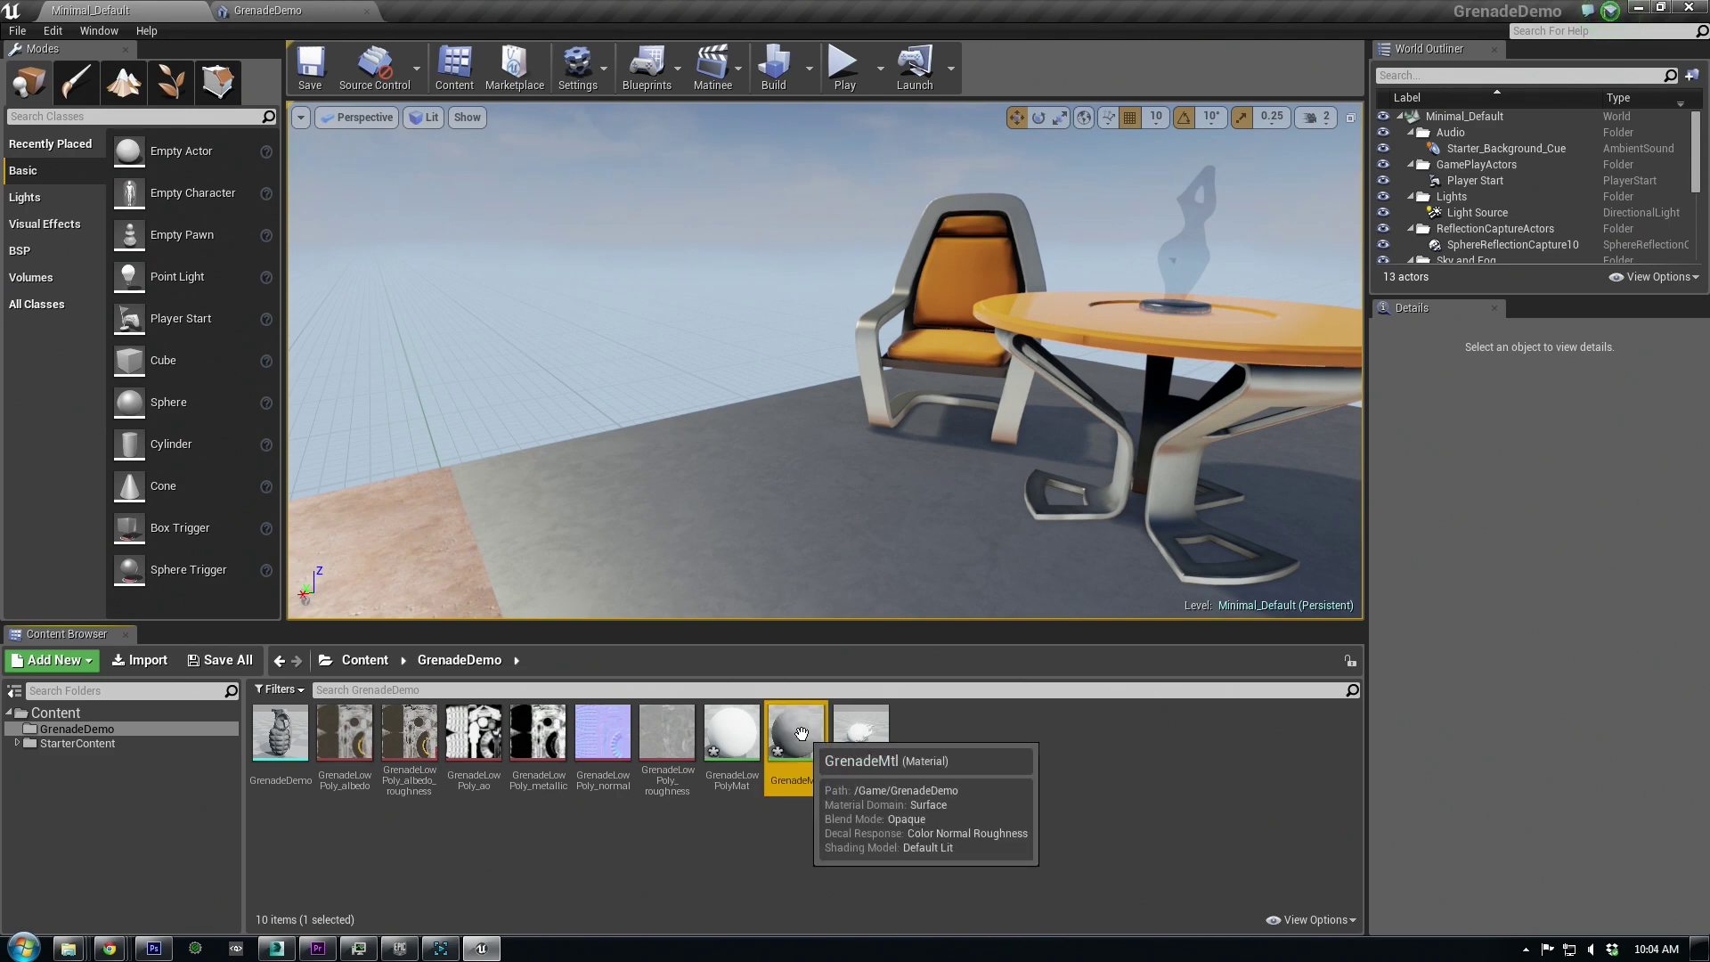
{"action": "double_click", "coordinate": [799, 733]}
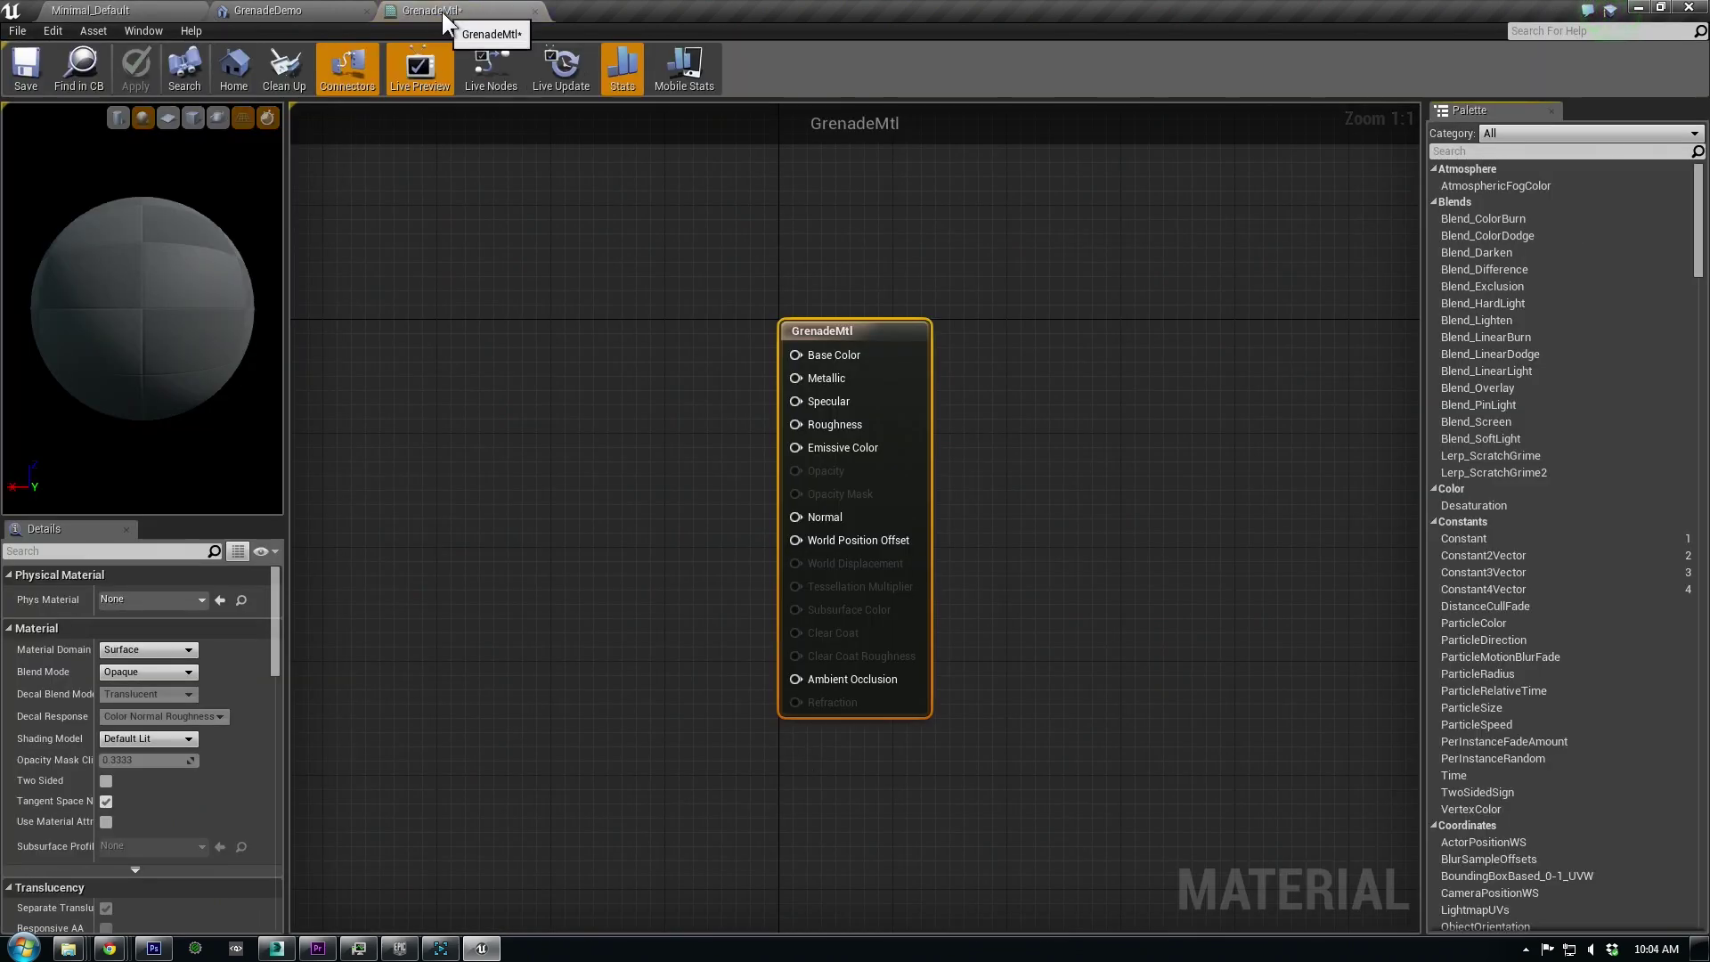
- Add a Texture Sample of GrenadeLowPoly_albedo to GrenadeMtl and connect it to Base Color
{"action": "left_click", "coordinate": [152, 9]}
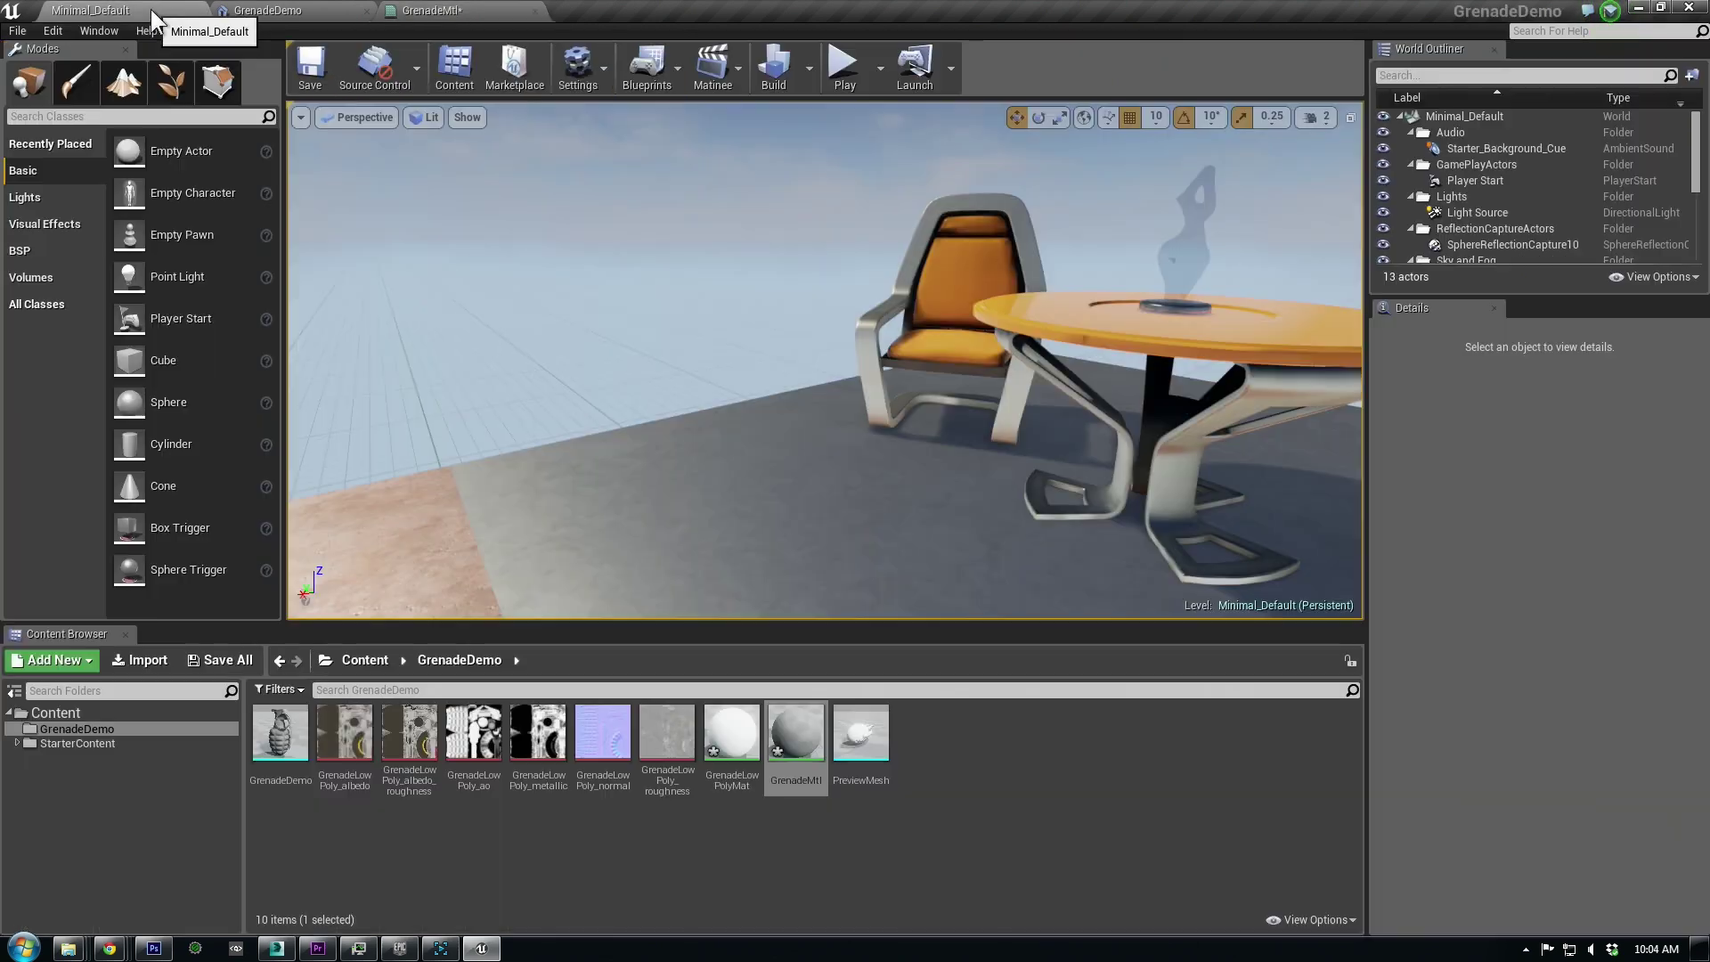
{"action": "left_click", "coordinate": [399, 740]}
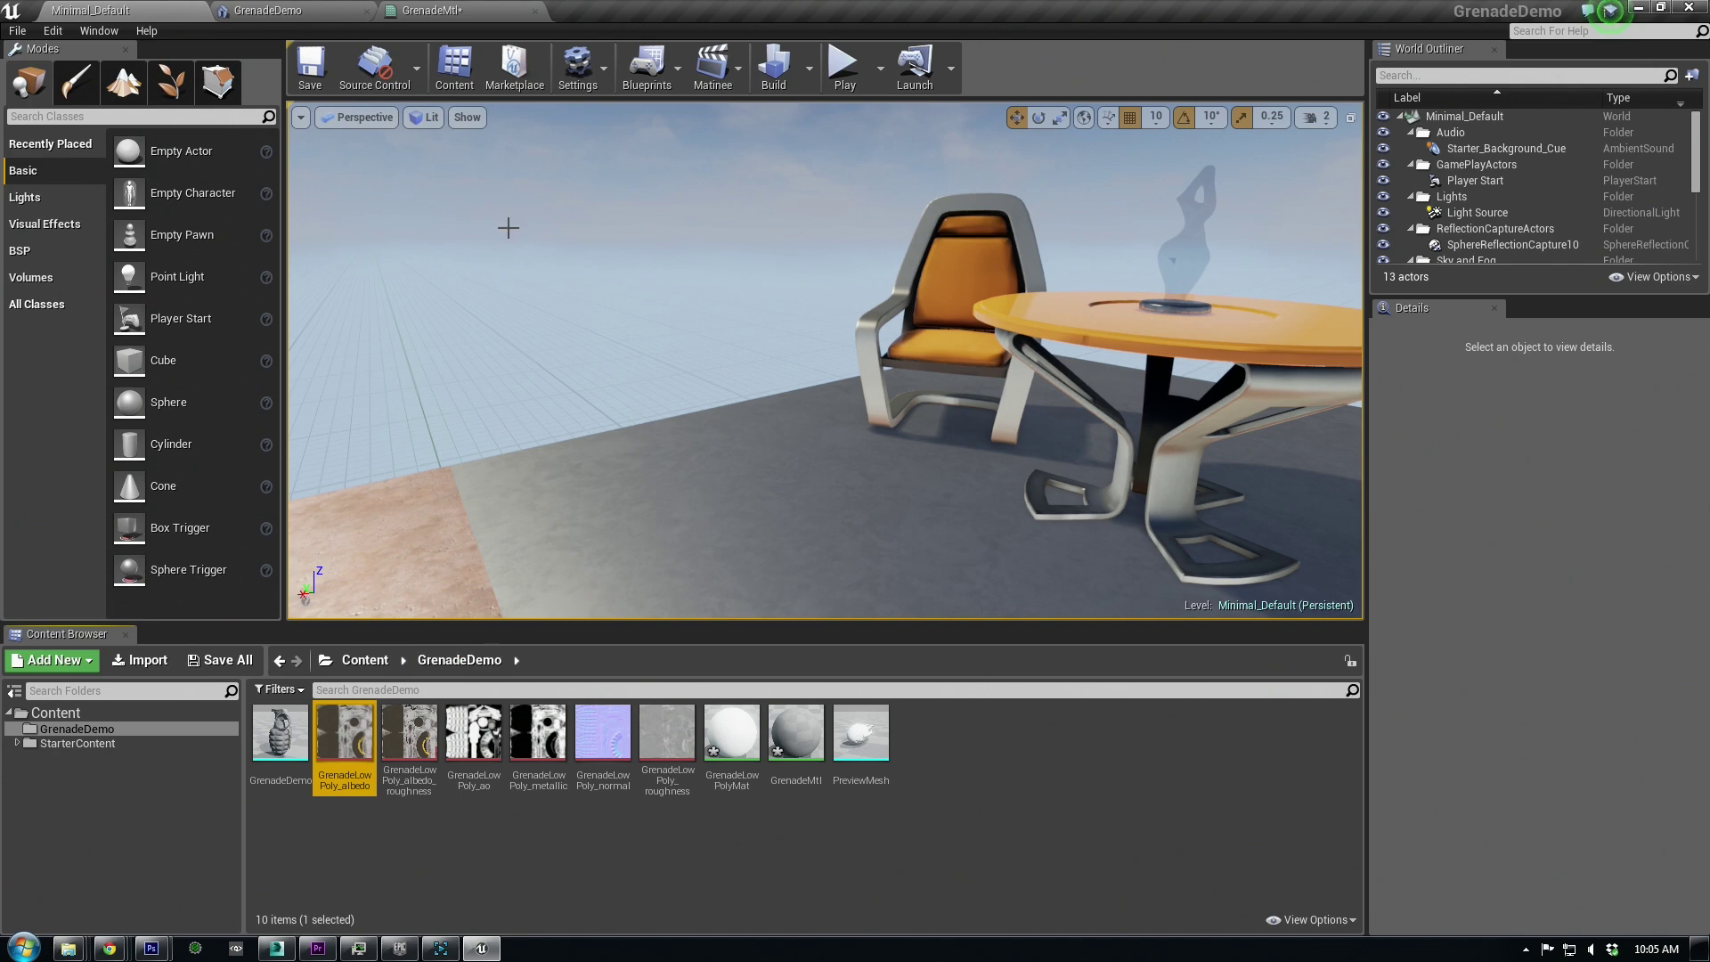
{"action": "left_click", "coordinate": [454, 12]}
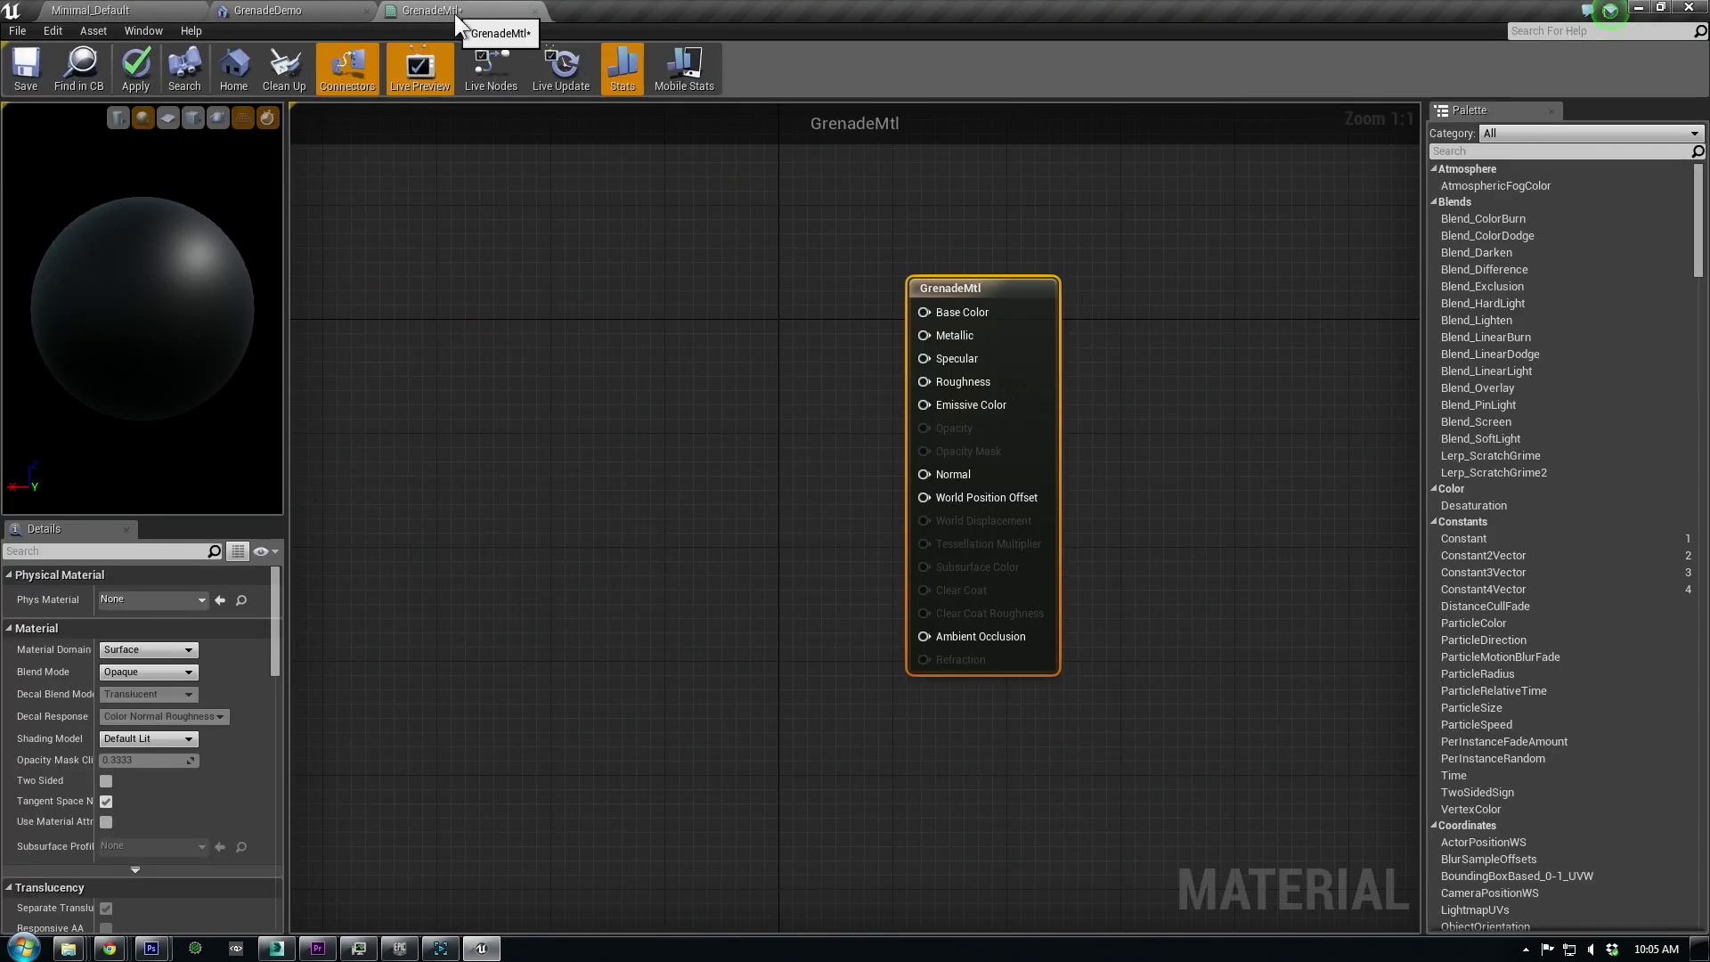
{"action": "left_click", "coordinate": [640, 449]}
{"action": "key", "text": "t"}
{"action": "left_click", "coordinate": [621, 431]}
{"action": "left_click_drag", "start_coordinate": [671, 450], "coordinate": [670, 348]}
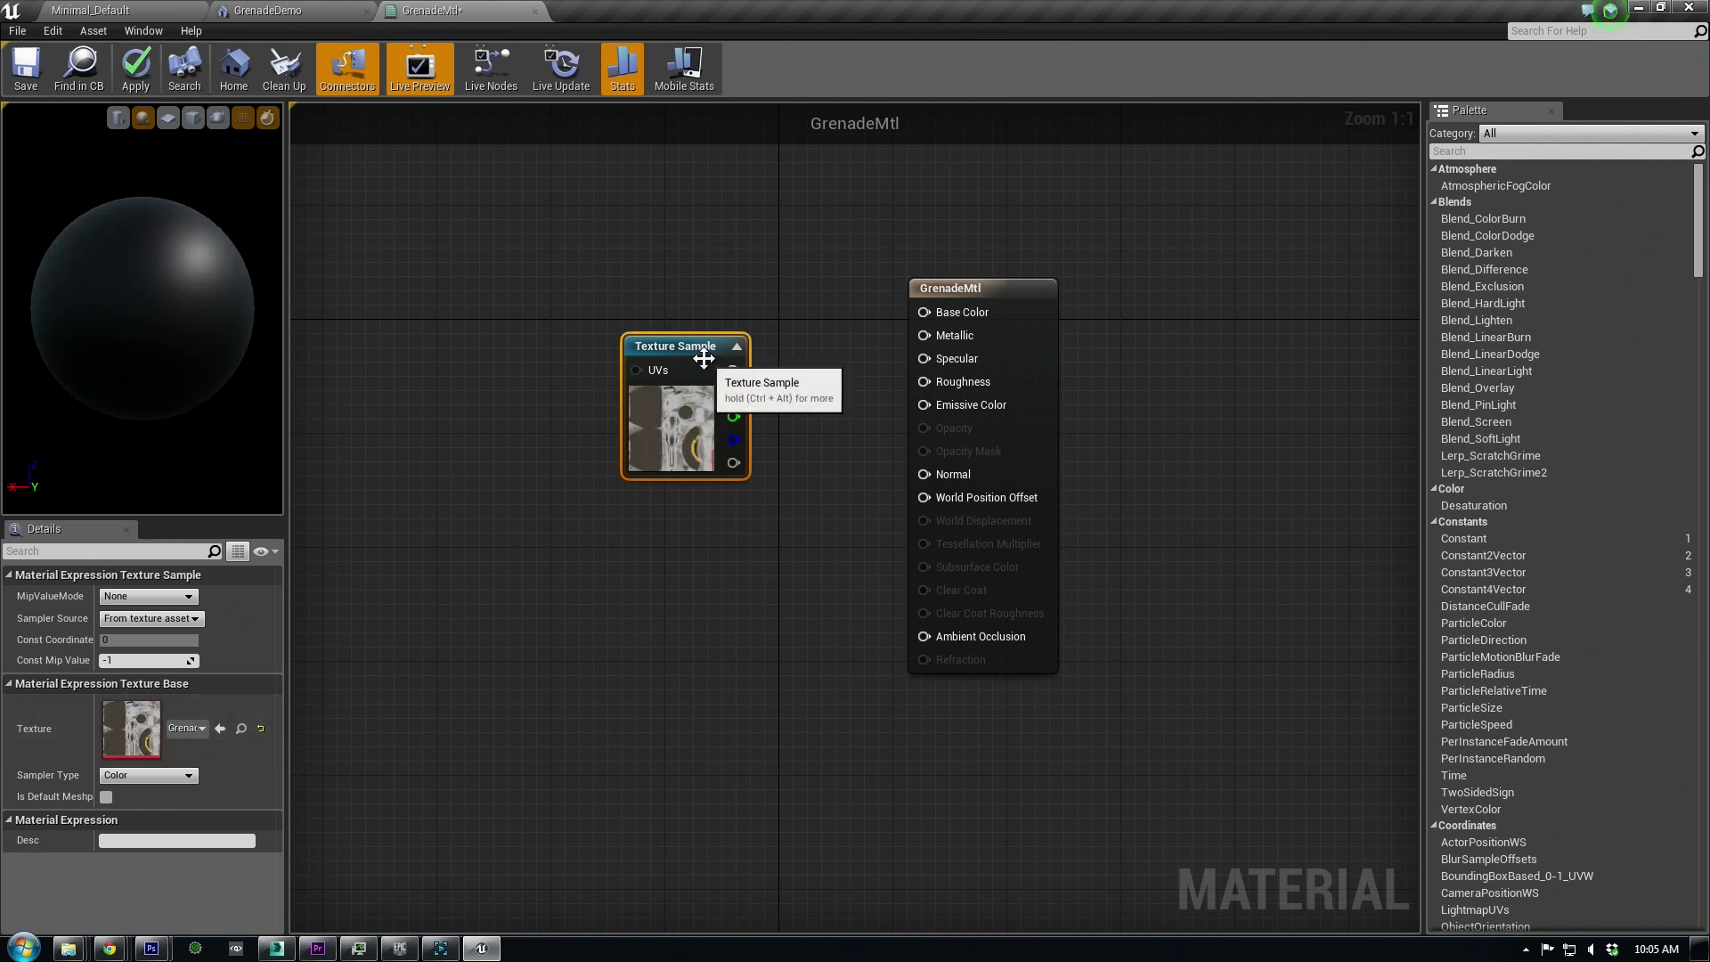
{"action": "left_click_drag", "start_coordinate": [733, 370], "coordinate": [924, 313]}
{"action": "left_click_drag", "start_coordinate": [685, 350], "coordinate": [693, 321]}
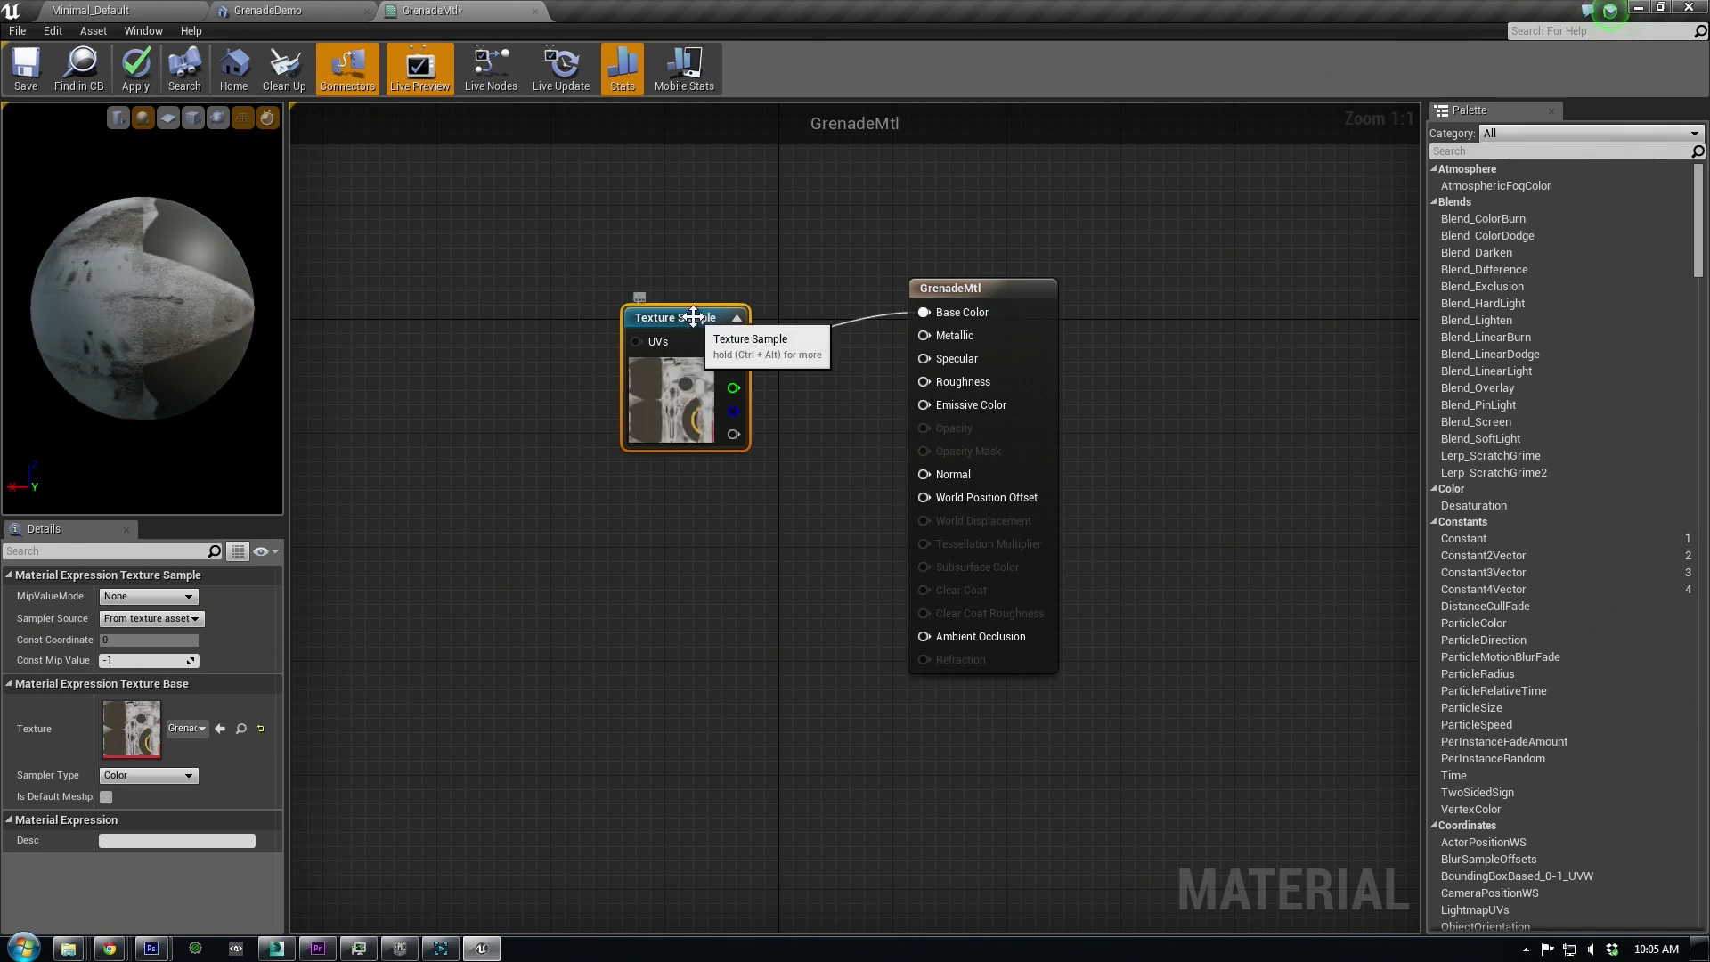
{"action": "left_click_drag", "start_coordinate": [221, 281], "coordinate": [224, 288]}
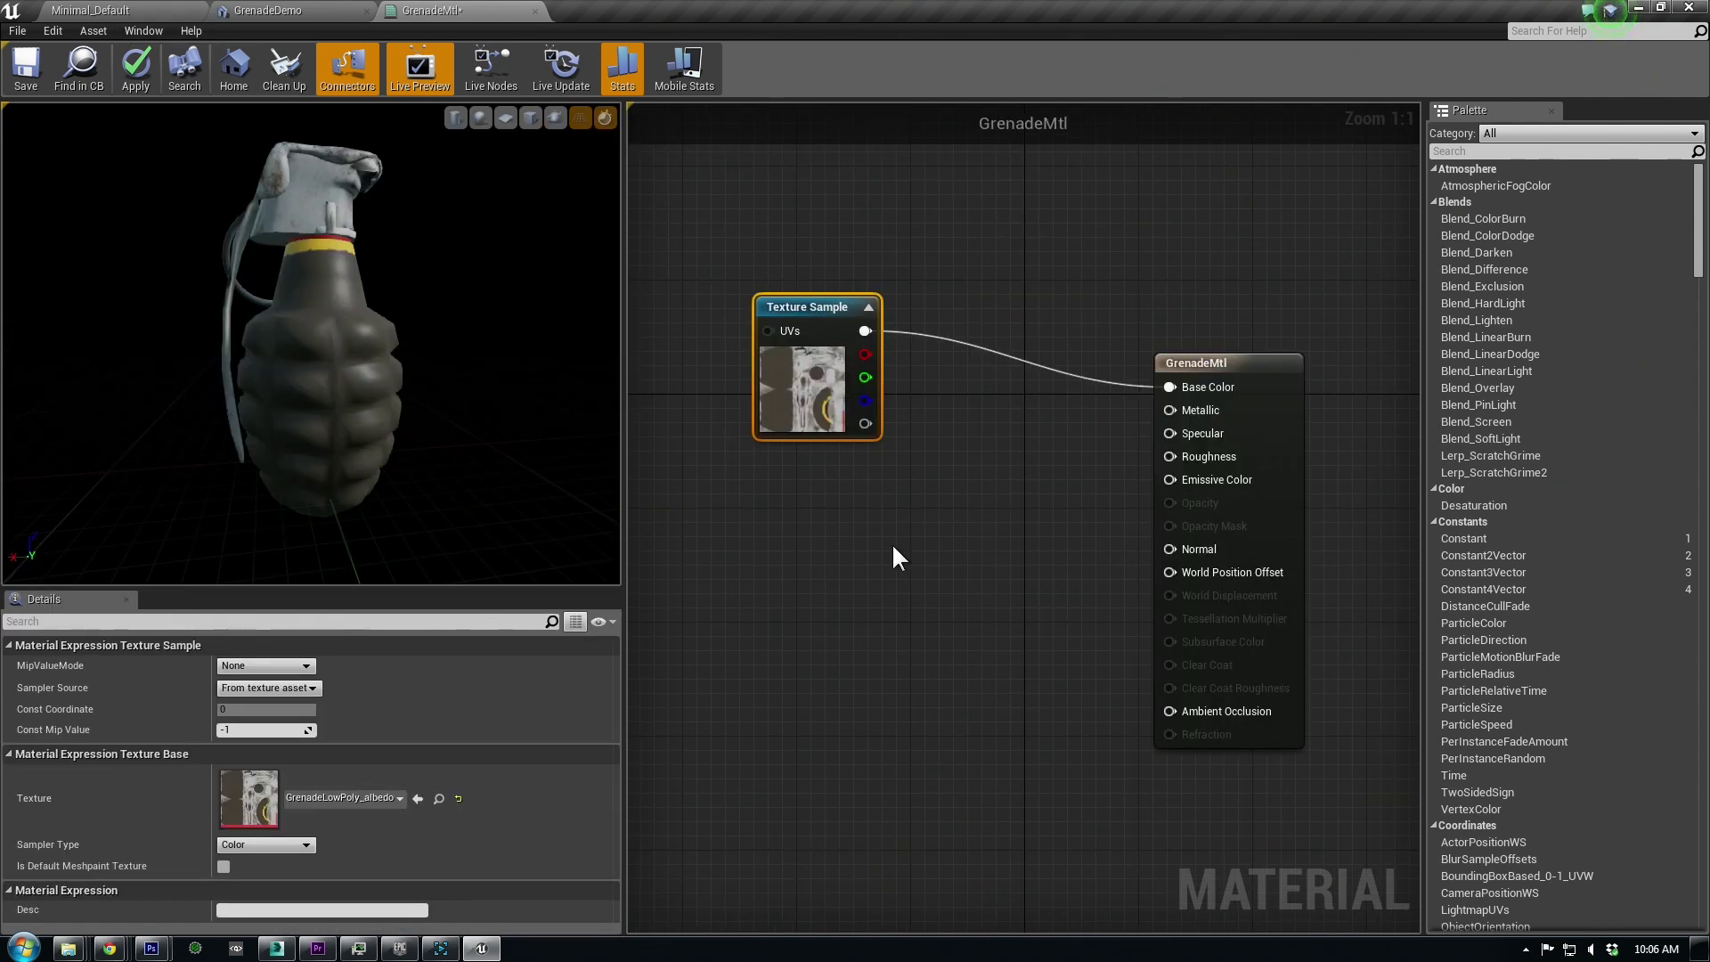
- Add a Constant node with value 0 below the albedo sample and connect it to GrenadeMtl's Roughness
{"action": "left_click", "coordinate": [895, 547]}
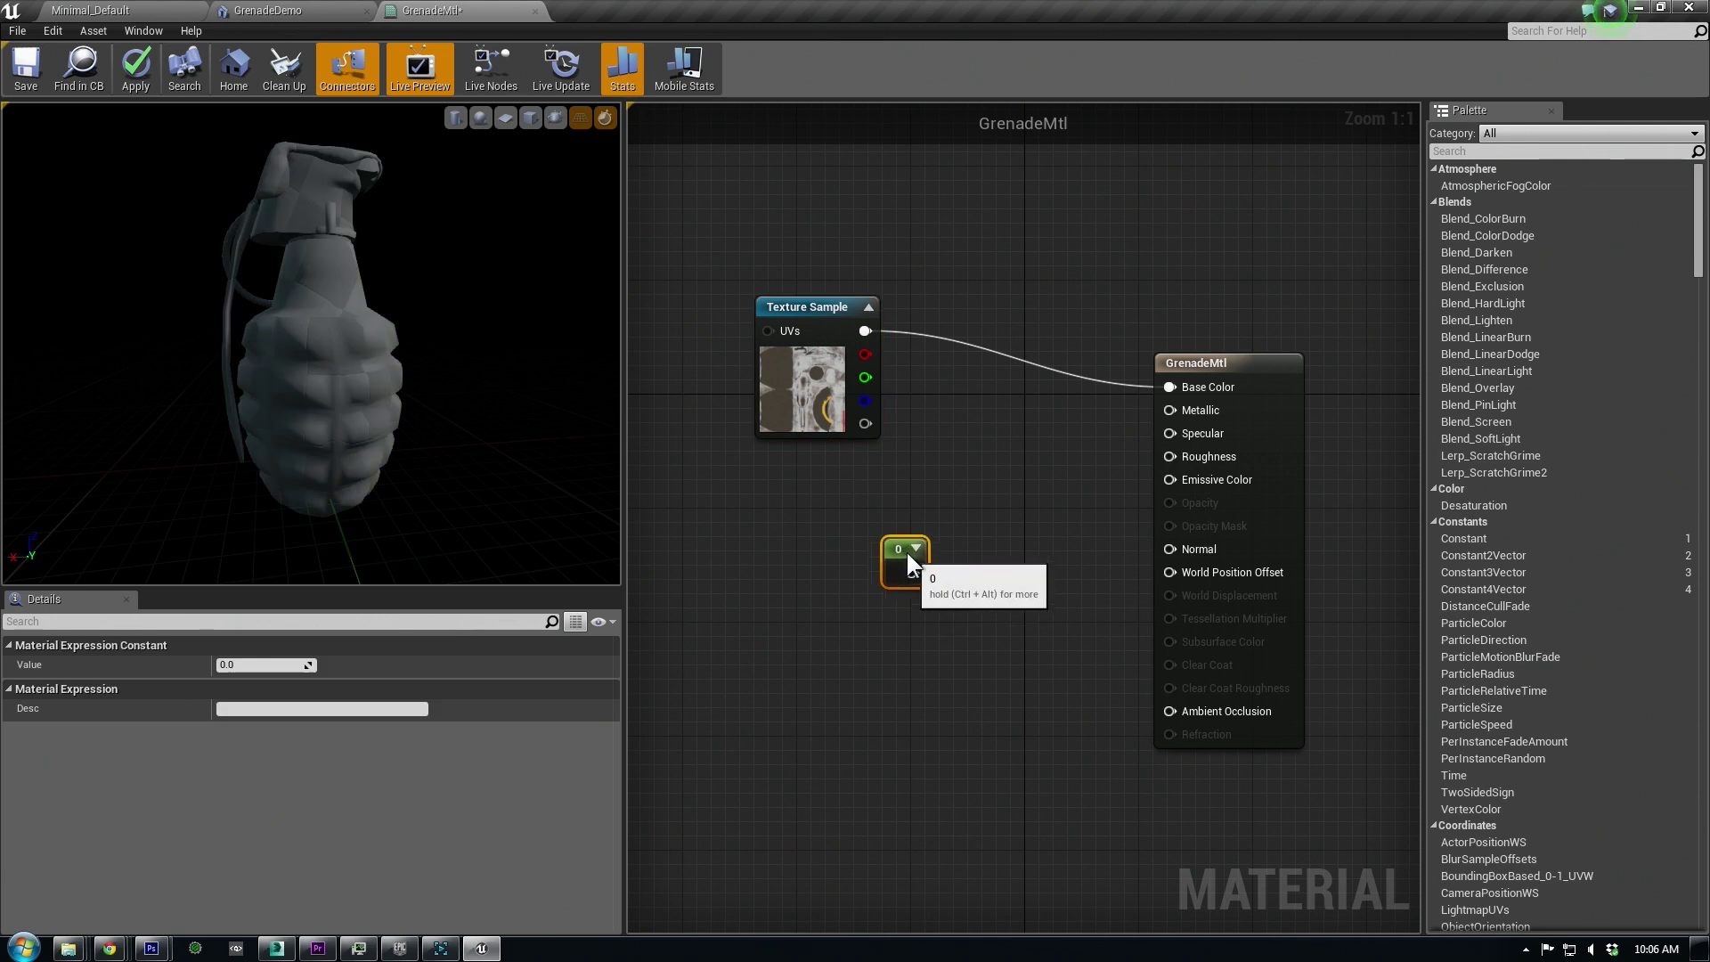
{"action": "left_click_drag", "start_coordinate": [906, 552], "coordinate": [895, 526]}
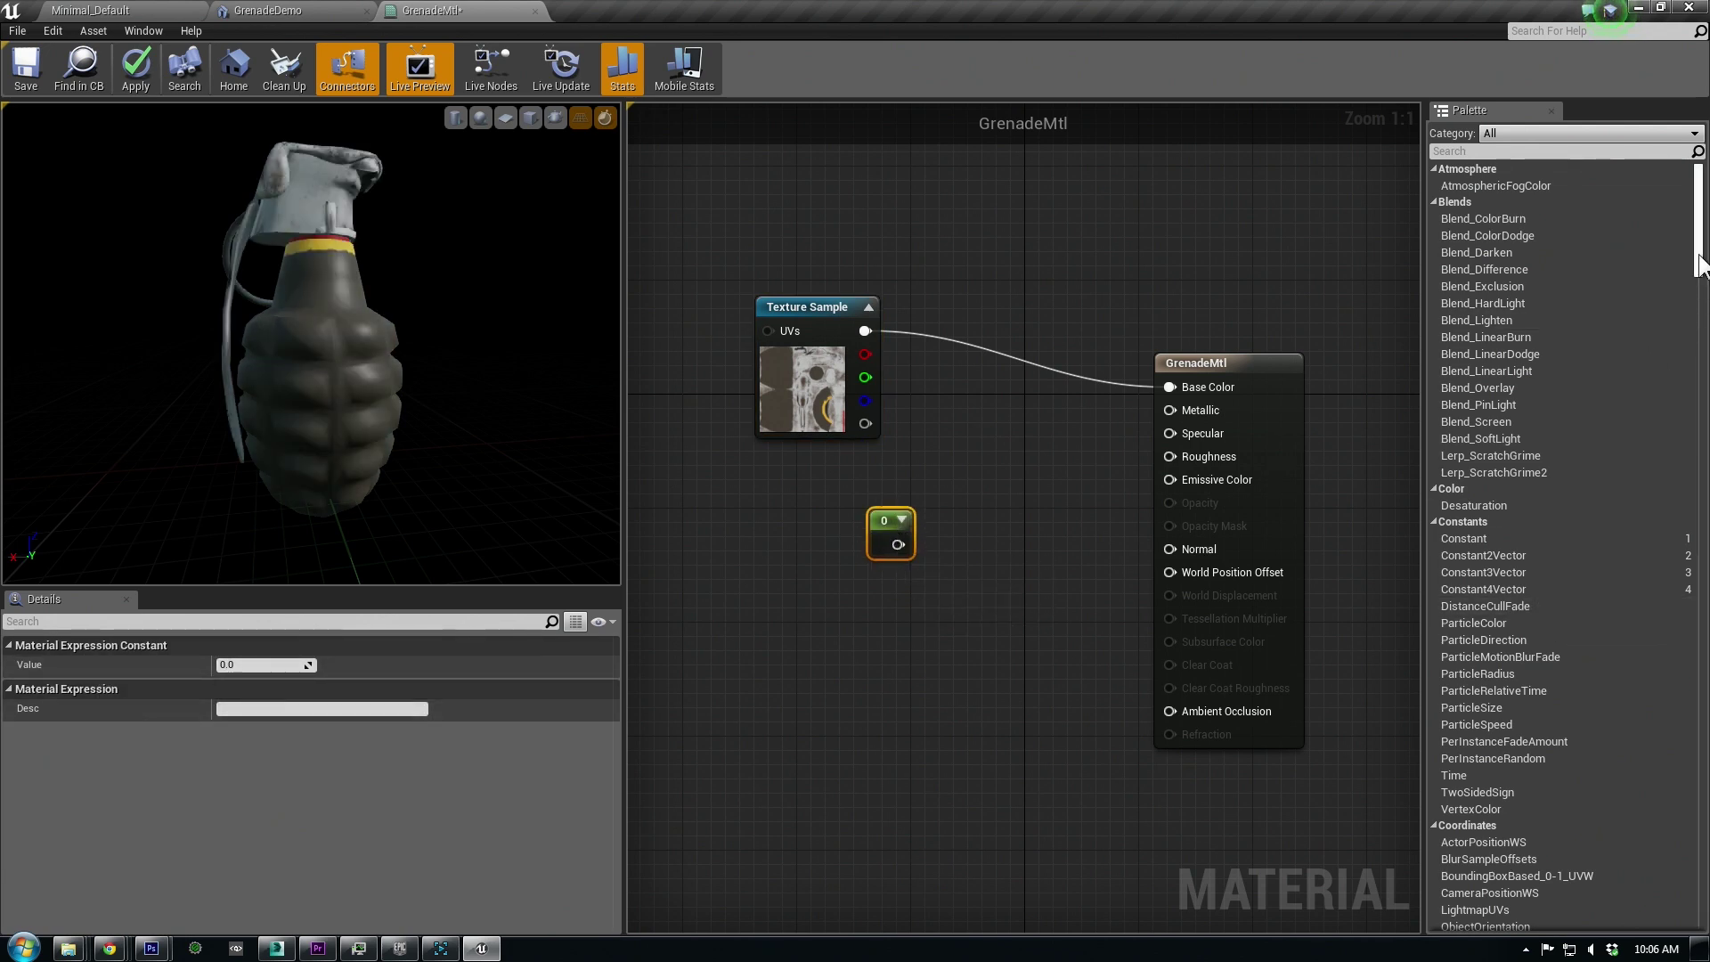
{"action": "left_click_drag", "start_coordinate": [1699, 260], "coordinate": [1697, 222]}
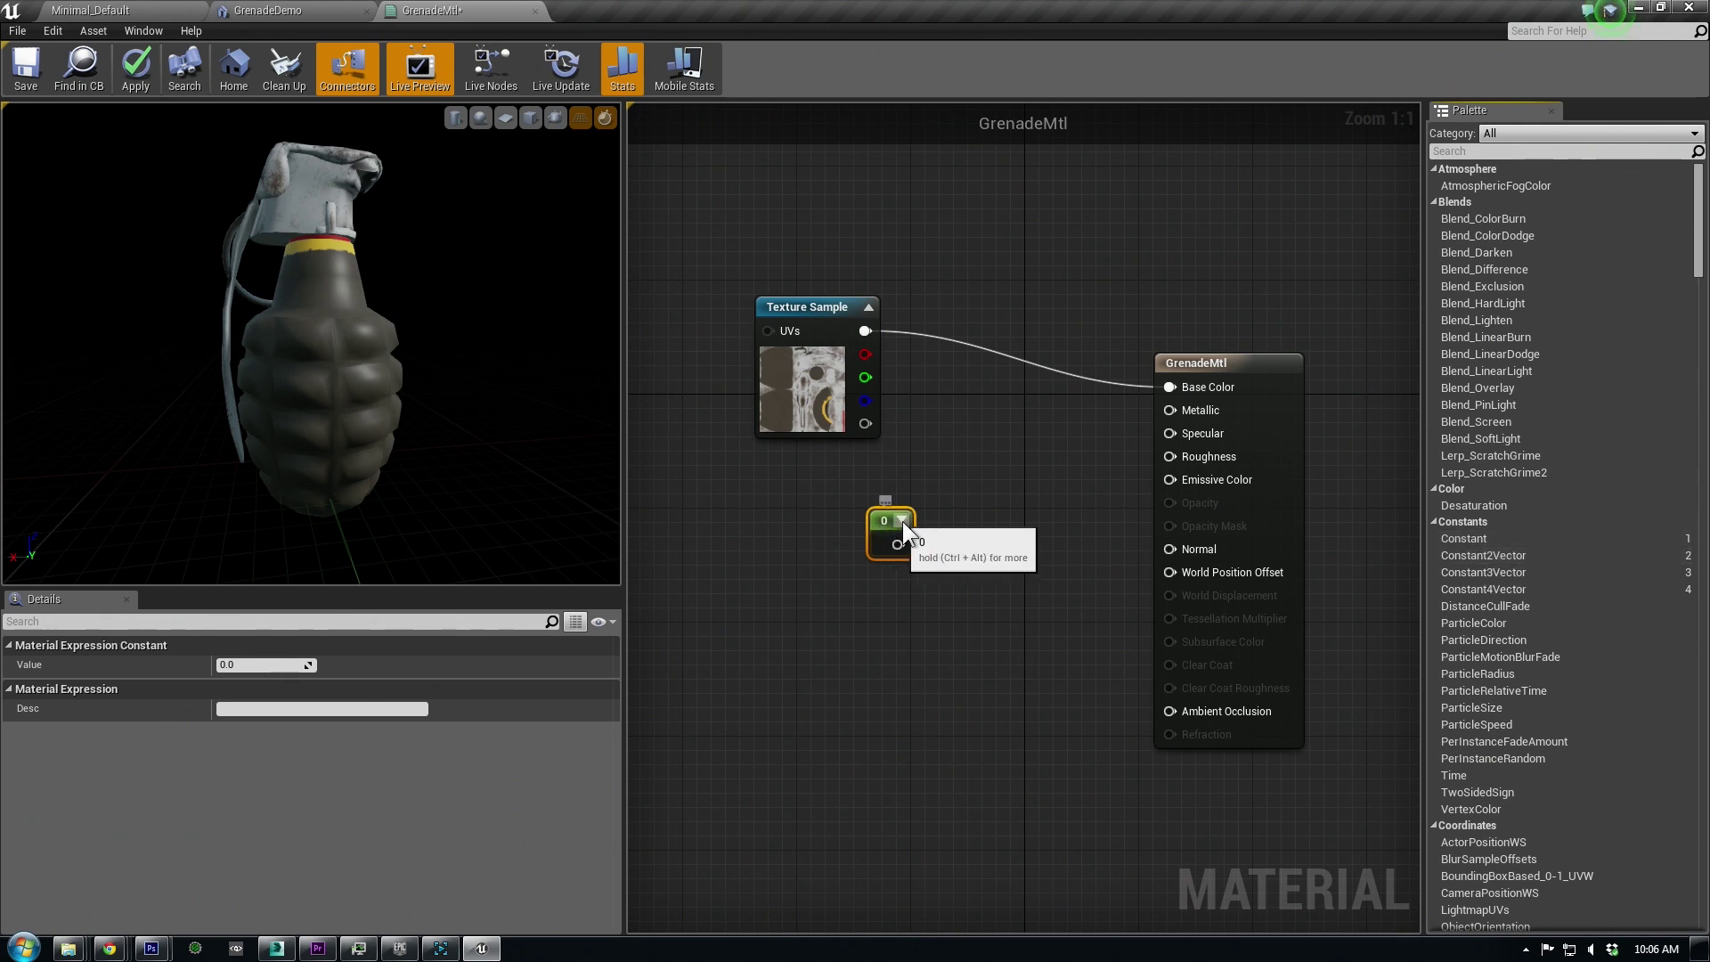
{"action": "left_click_drag", "start_coordinate": [898, 545], "coordinate": [1169, 456]}
{"action": "left_click_drag", "start_coordinate": [893, 531], "coordinate": [879, 529]}
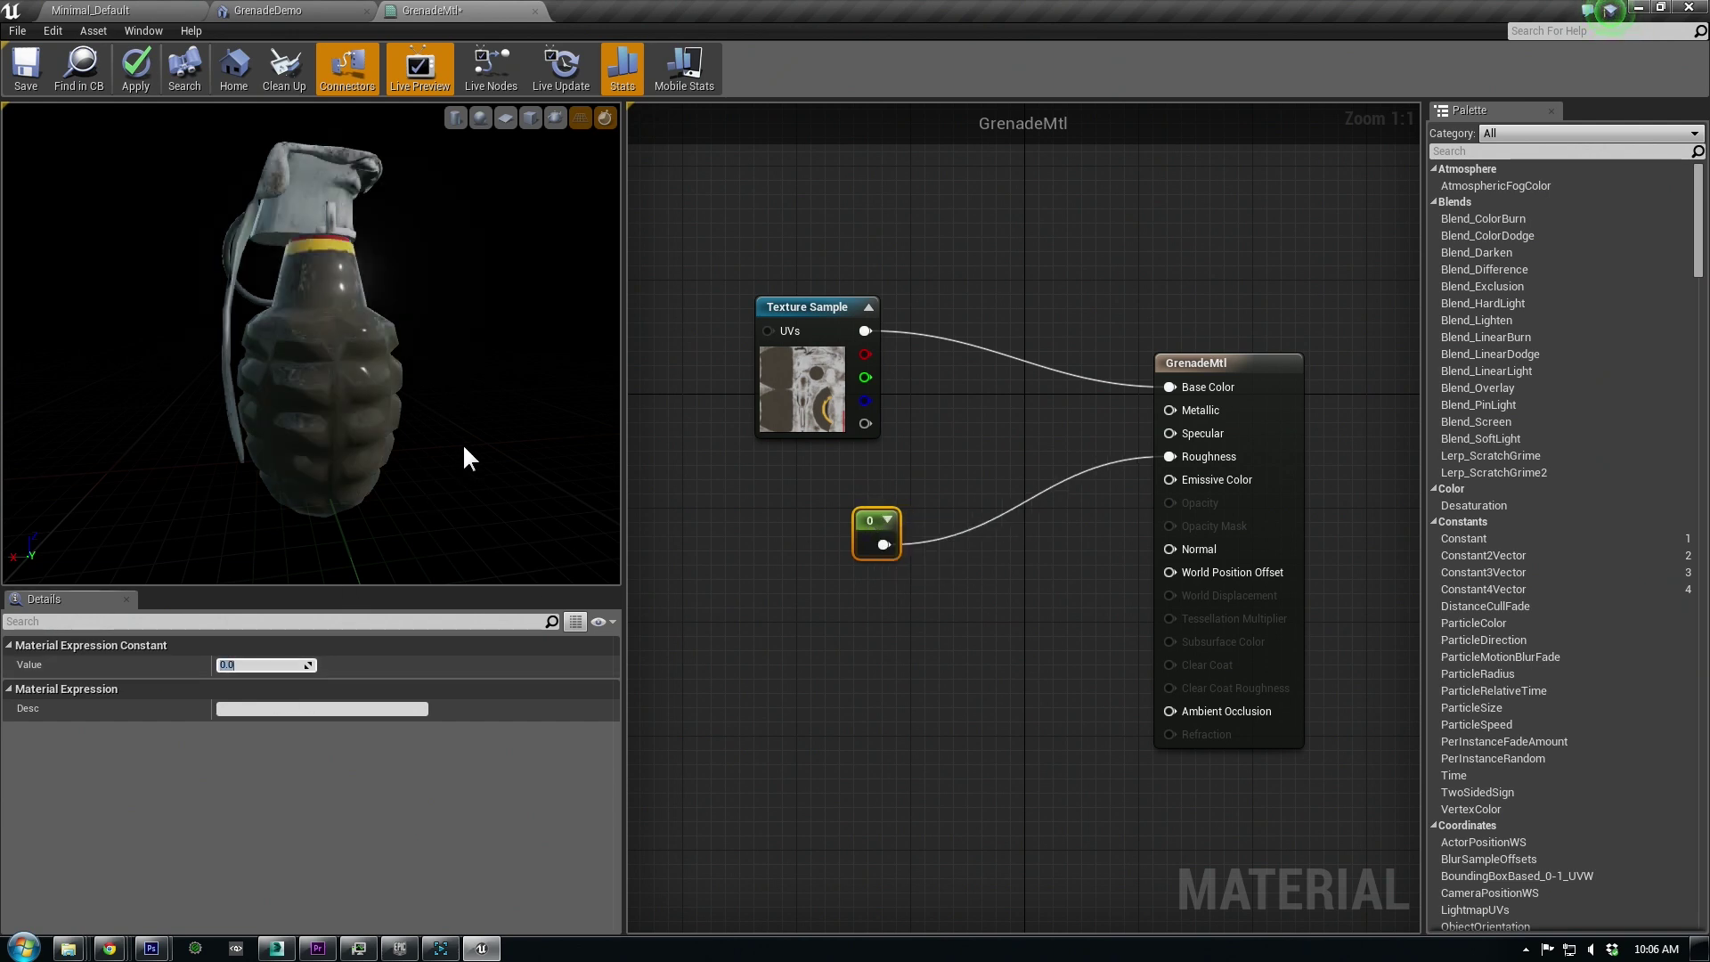
- Set the roughness constant to 1 and compare the surface shine on the grenade preview
{"action": "right_click_drag", "start_coordinate": [464, 448], "coordinate": [464, 503]}
{"action": "right_click_drag", "start_coordinate": [466, 401], "coordinate": [515, 452]}
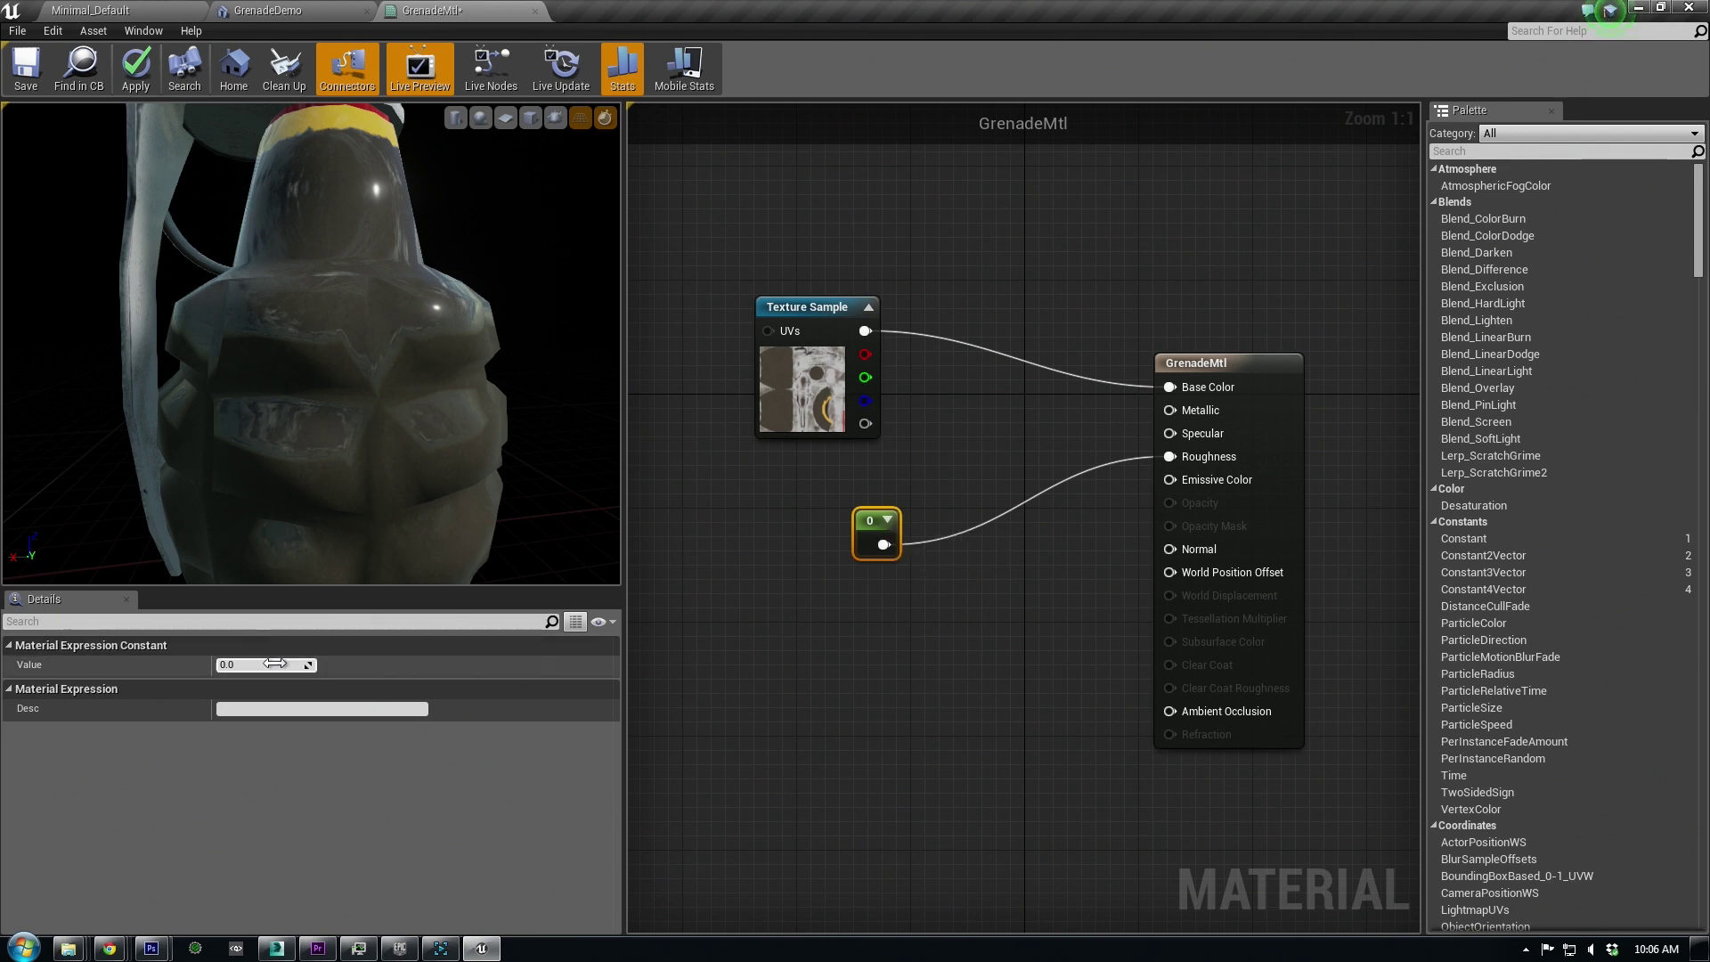
{"action": "left_click_drag", "start_coordinate": [259, 665], "coordinate": [281, 670]}
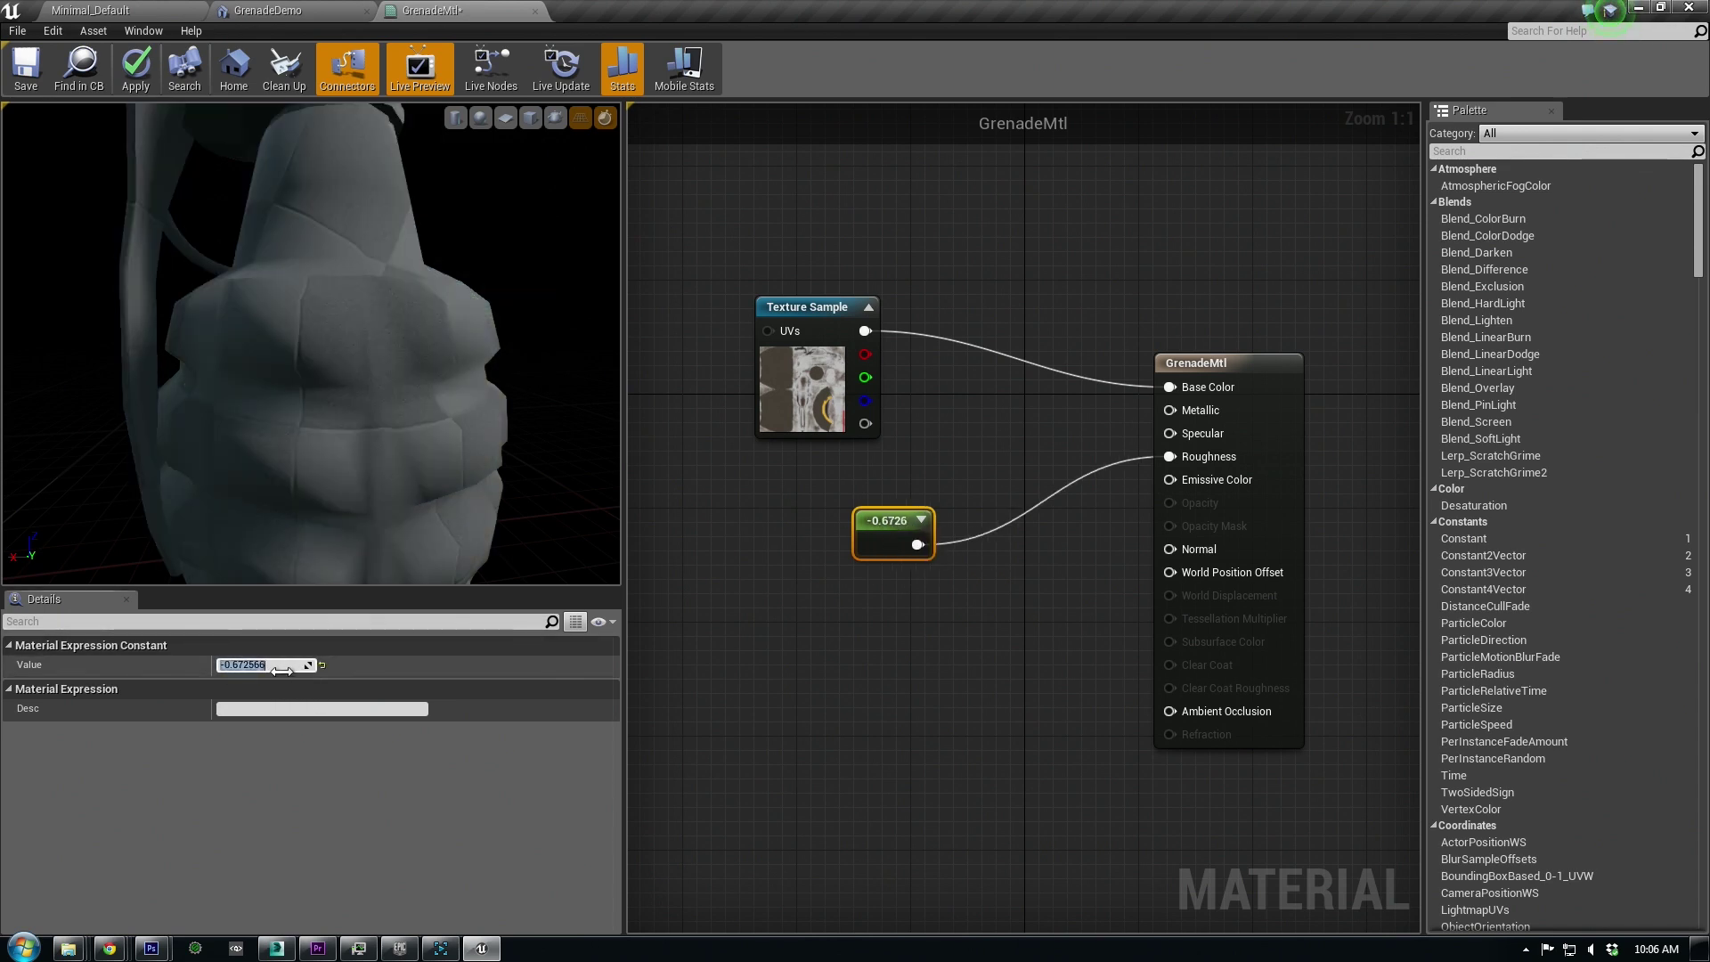
{"action": "key", "text": "Return"}
{"action": "scroll", "coordinate": [419, 450], "scroll_direction": "down", "scroll_amount": 5}
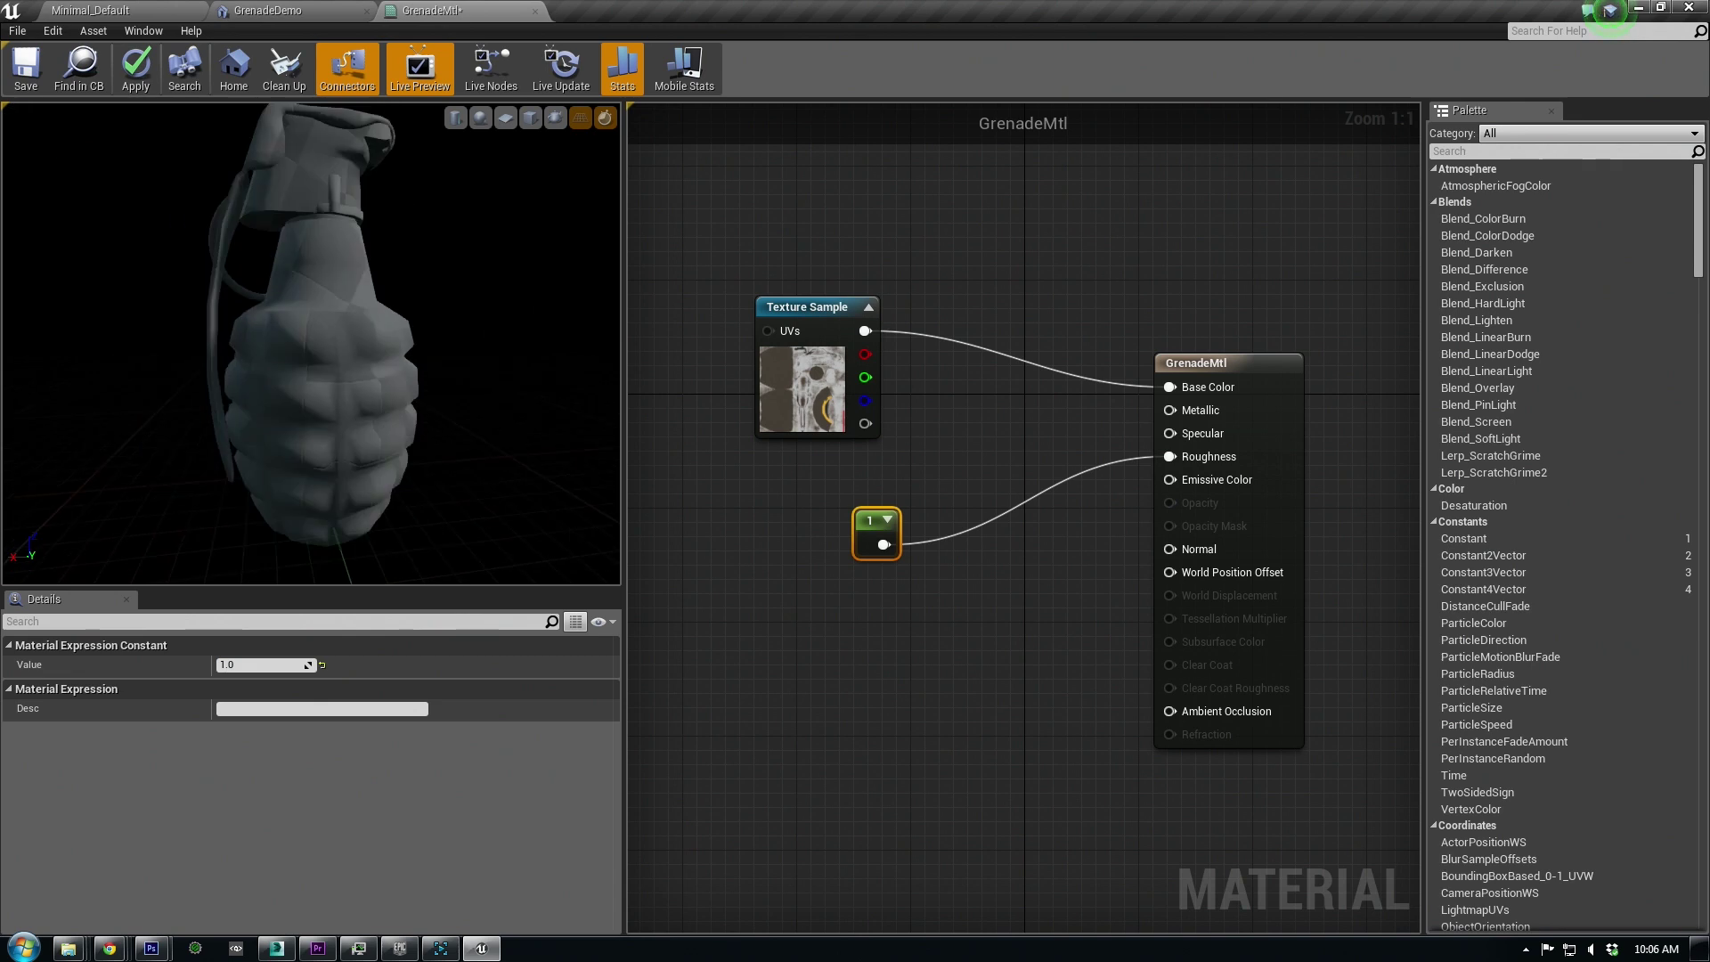
{"action": "right_click_drag", "start_coordinate": [476, 431], "coordinate": [475, 375]}
{"action": "left_click_drag", "start_coordinate": [475, 431], "coordinate": [392, 437]}
{"action": "left_click_drag", "start_coordinate": [289, 345], "coordinate": [254, 347]}
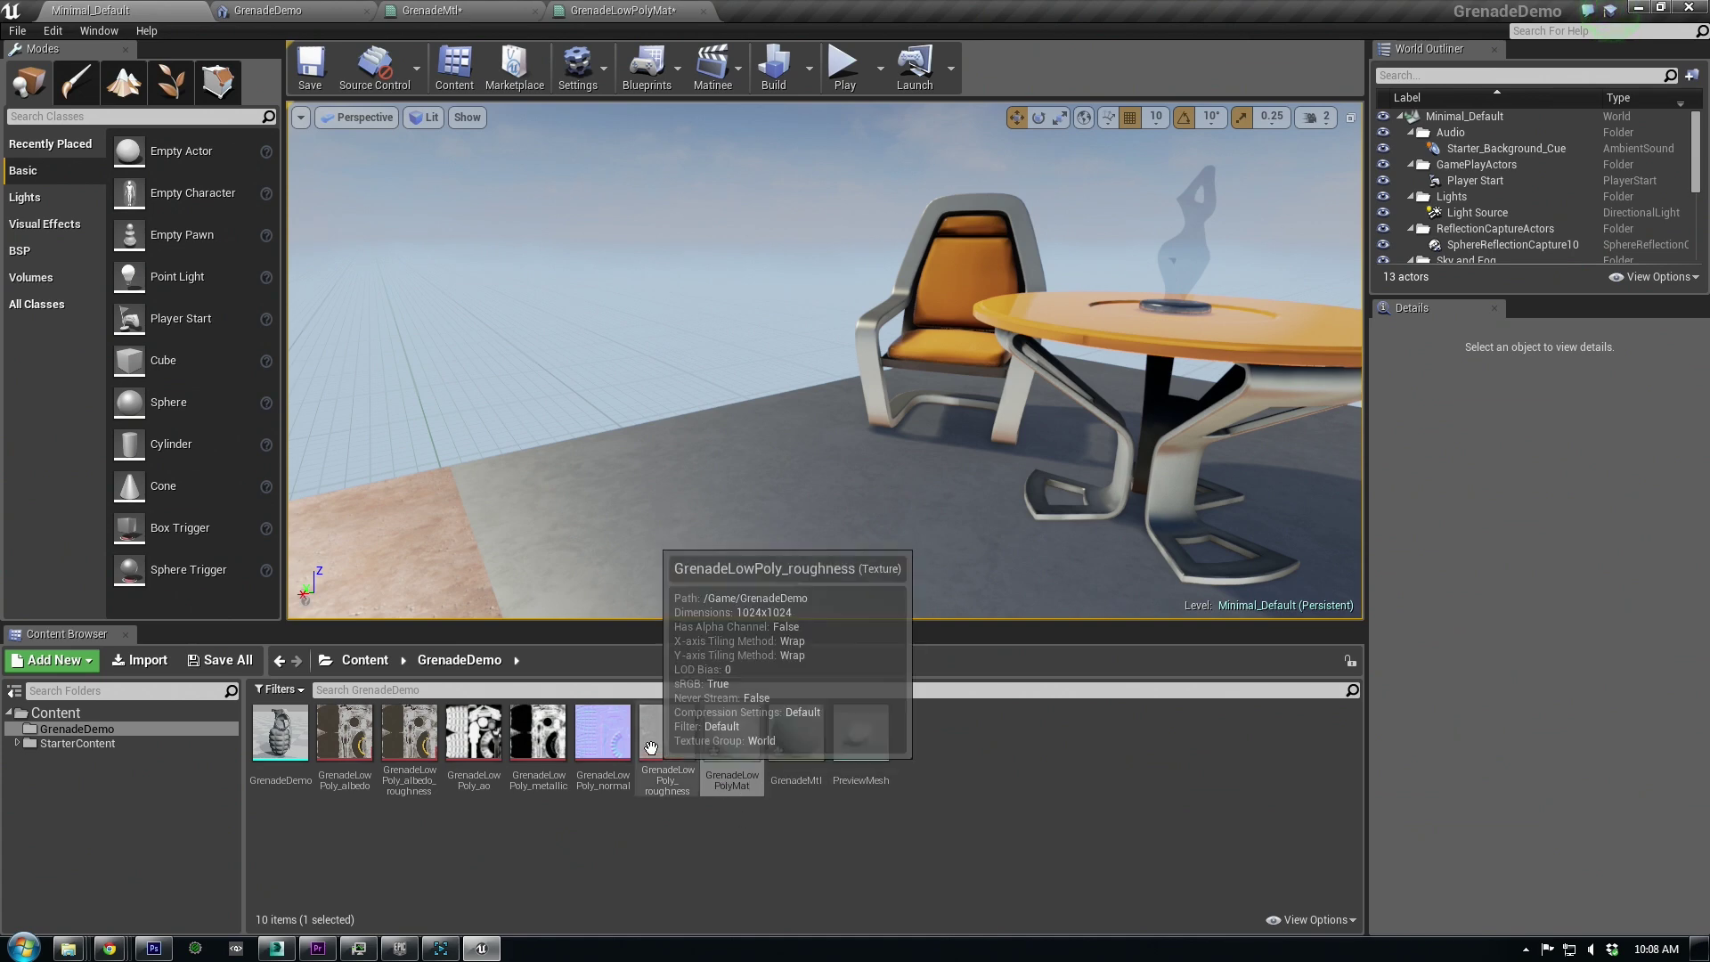
- Add a Texture Sample of GrenadeLowPoly_roughness and connect it to Roughness in place of the constant
{"action": "left_click", "coordinate": [667, 746]}
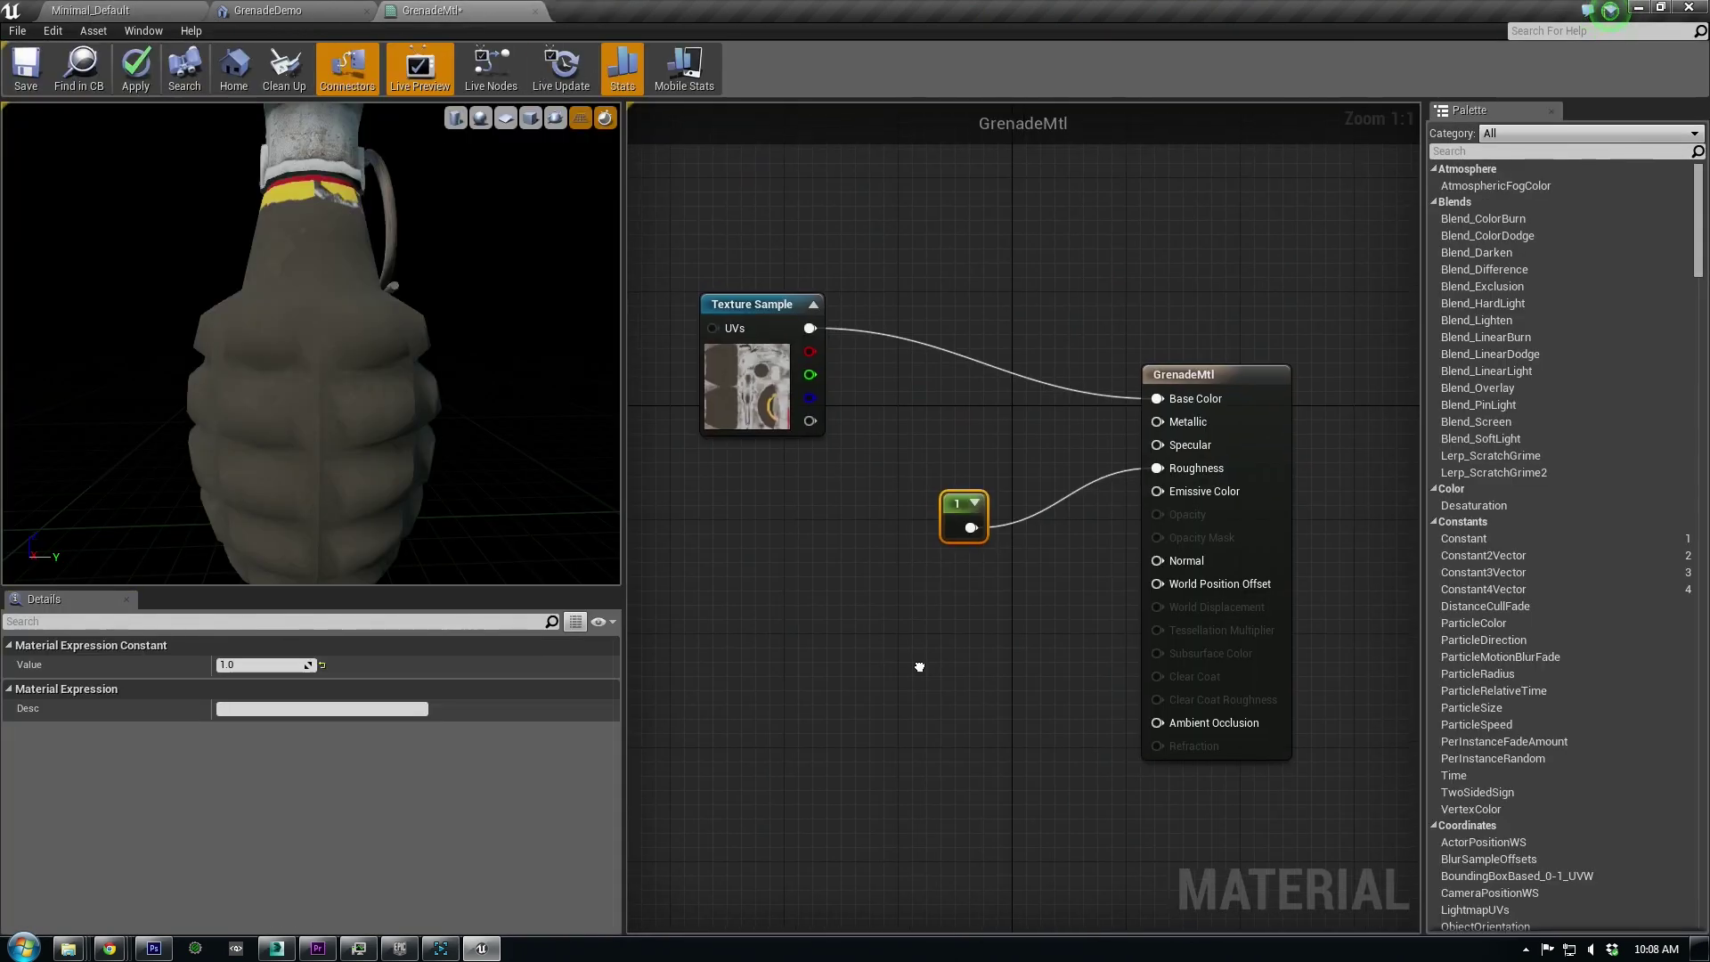
{"action": "right_click_drag", "start_coordinate": [931, 668], "coordinate": [916, 668]}
{"action": "left_click_drag", "start_coordinate": [810, 542], "coordinate": [1161, 468]}
{"action": "left_click_drag", "start_coordinate": [750, 529], "coordinate": [779, 515]}
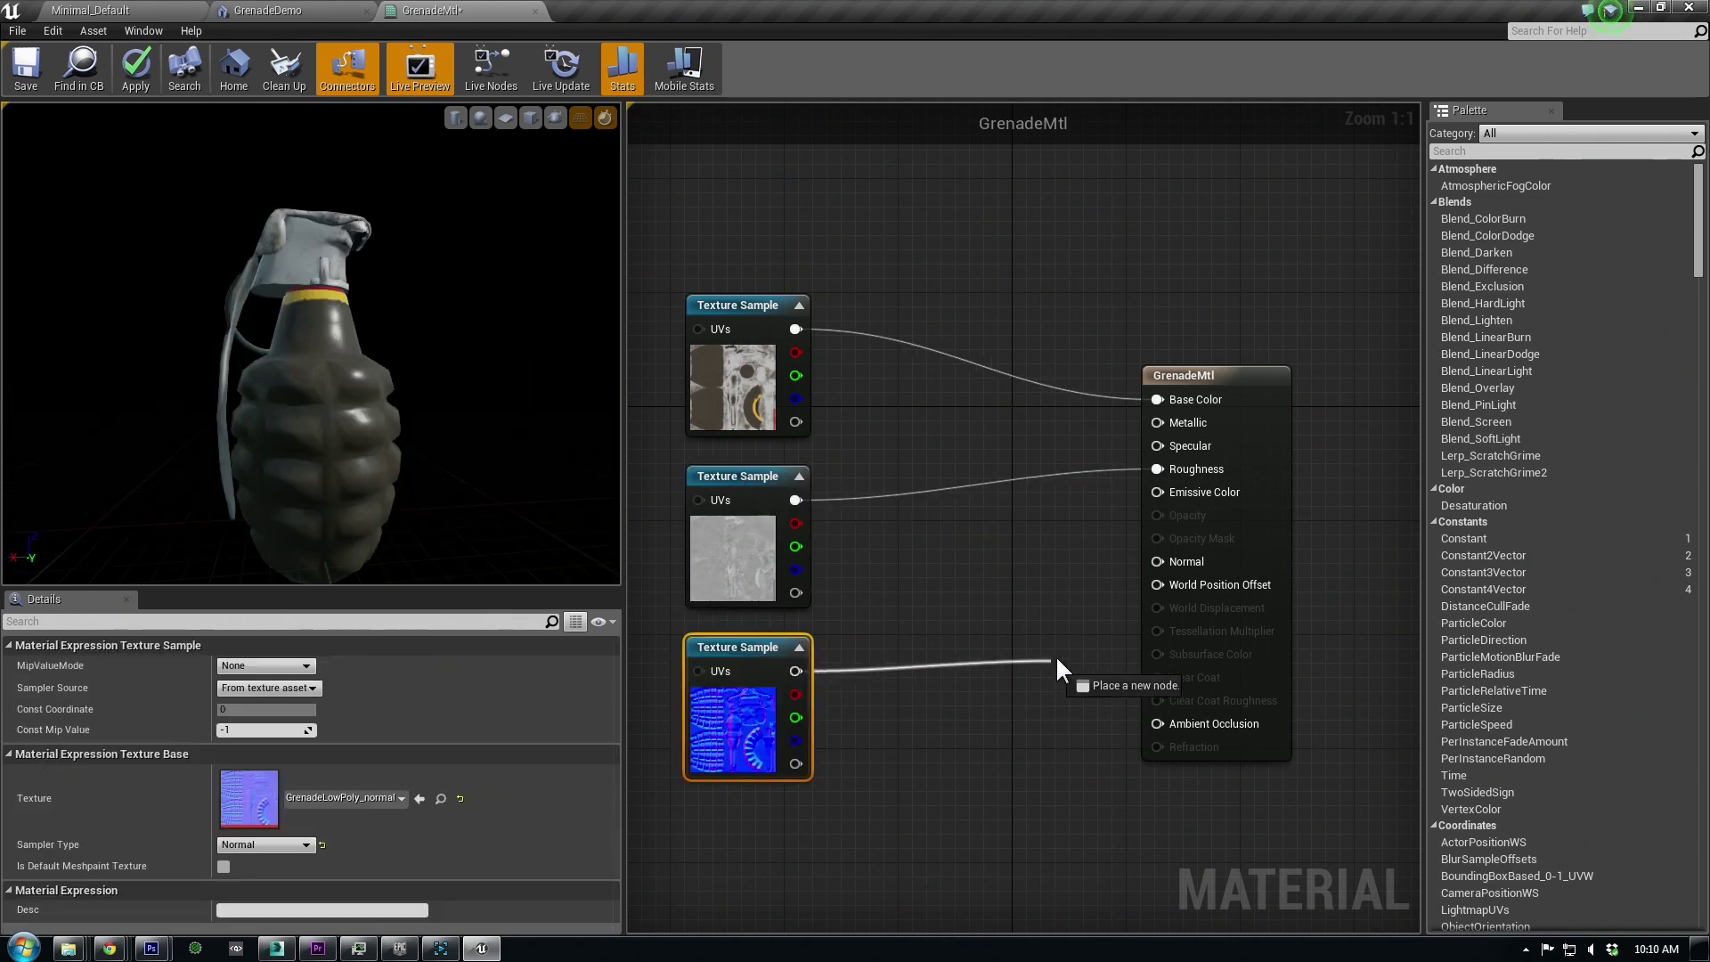
- Connect the GrenadeLowPoly_normal Texture Sample to GrenadeMtl's Normal input and inspect the grenade preview
{"action": "left_click_drag", "start_coordinate": [1056, 654], "coordinate": [1158, 559]}
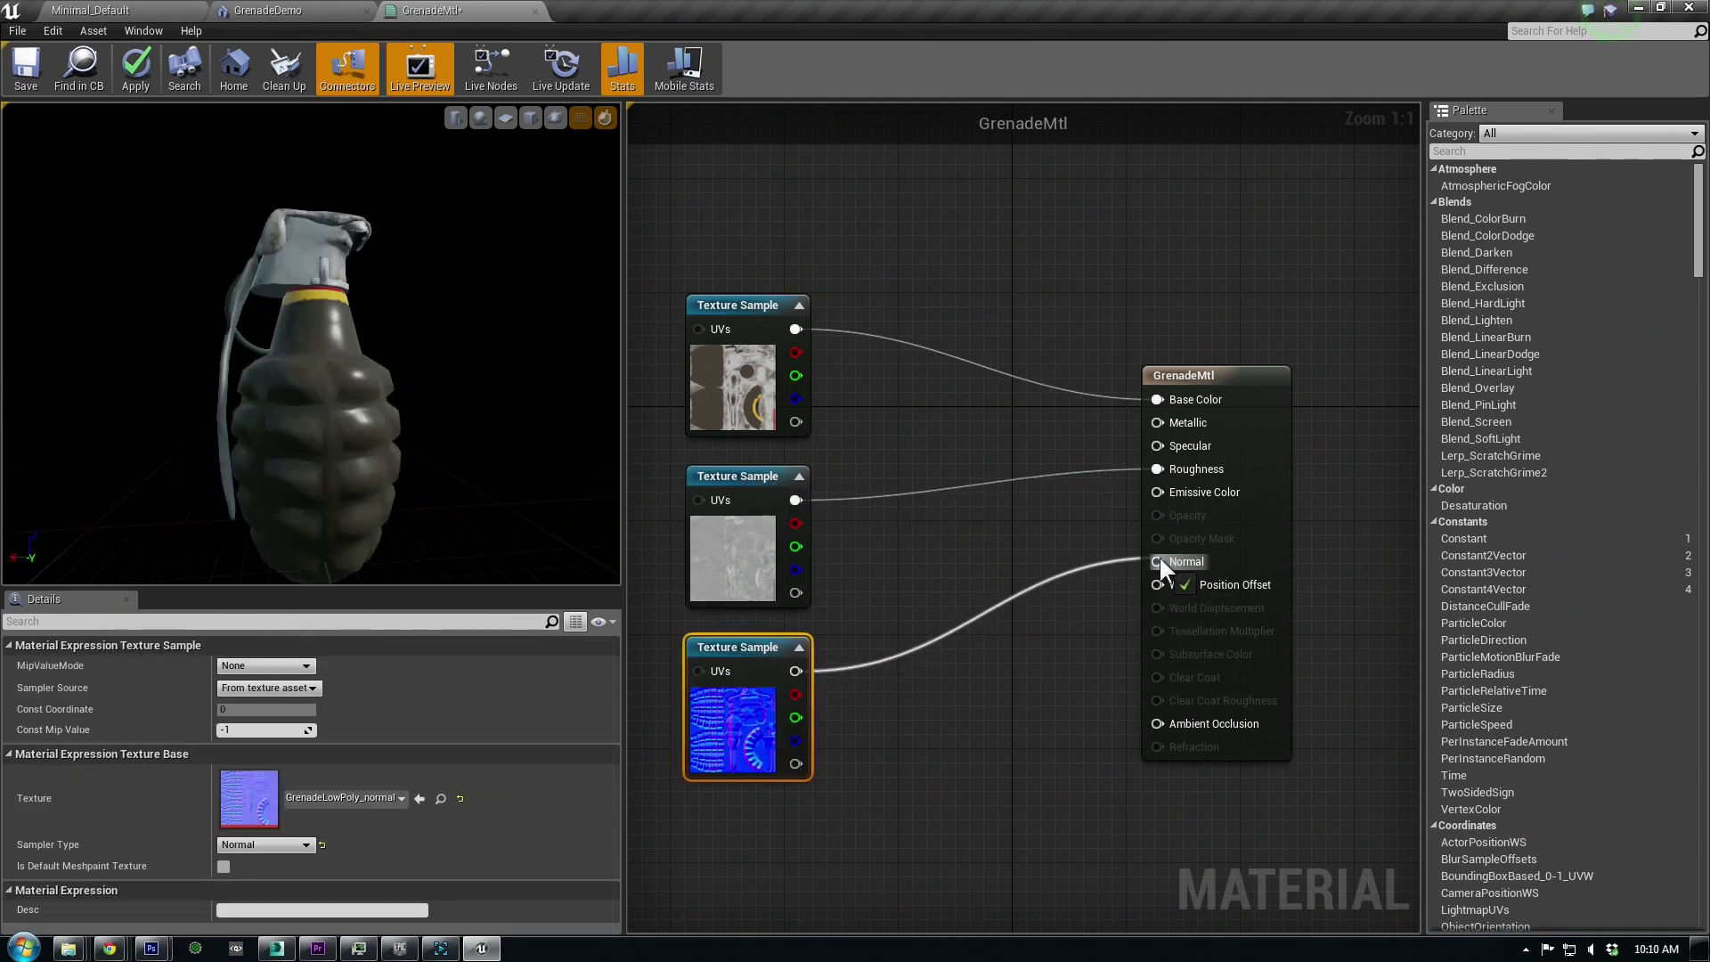
{"action": "right_click_drag", "start_coordinate": [312, 357], "coordinate": [312, 400]}
{"action": "left_click_drag", "start_coordinate": [312, 357], "coordinate": [534, 347]}
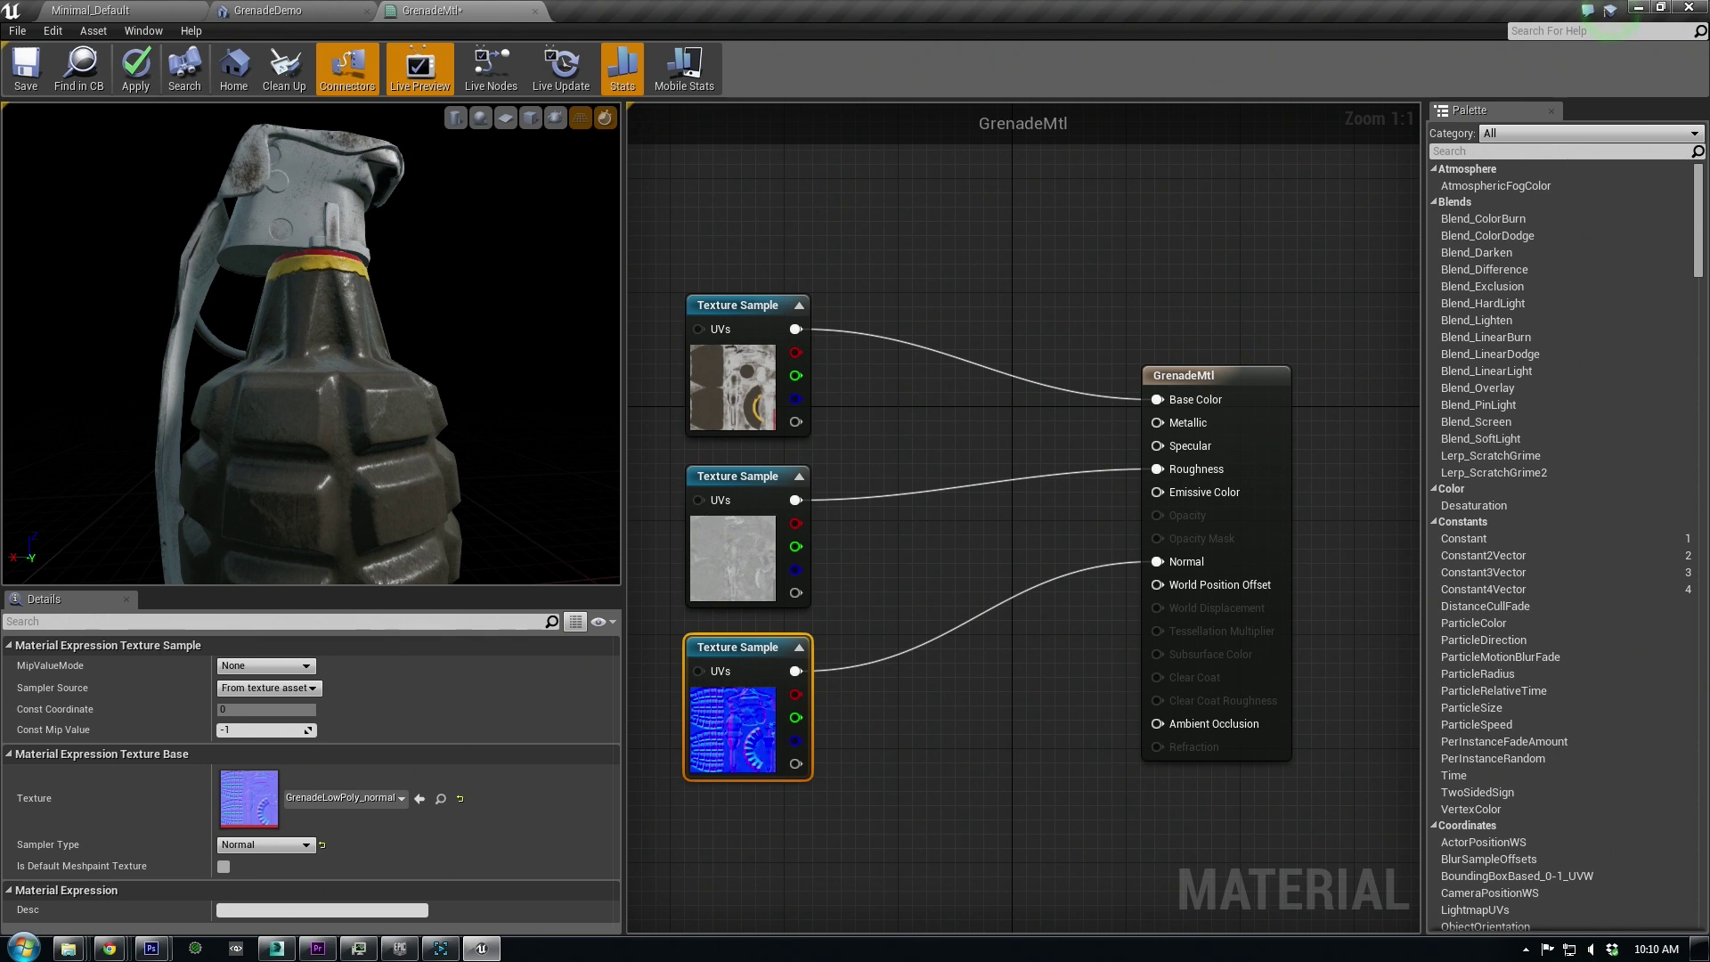
- Add a Texture Sample of GrenadeLowPoly_metallic to the GrenadeMtl graph
{"action": "left_click_drag", "start_coordinate": [216, 330], "coordinate": [173, 326]}
{"action": "left_click_drag", "start_coordinate": [174, 325], "coordinate": [168, 326]}
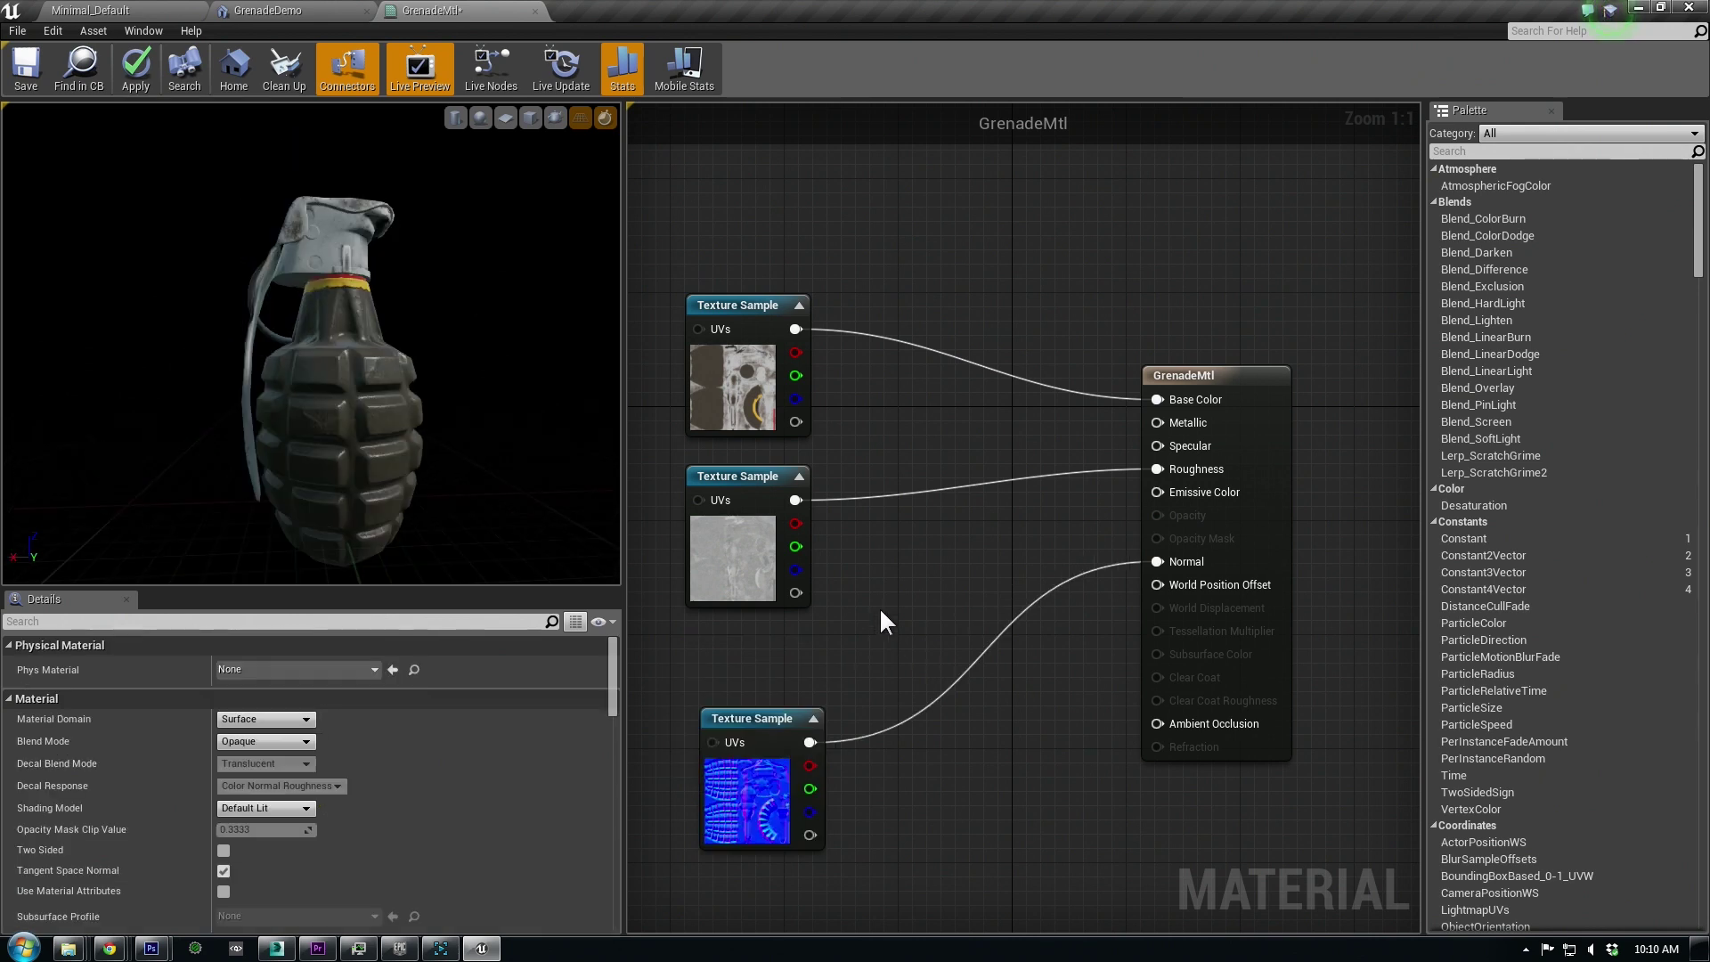
{"action": "key", "text": "t"}
{"action": "left_click", "coordinate": [881, 611]}
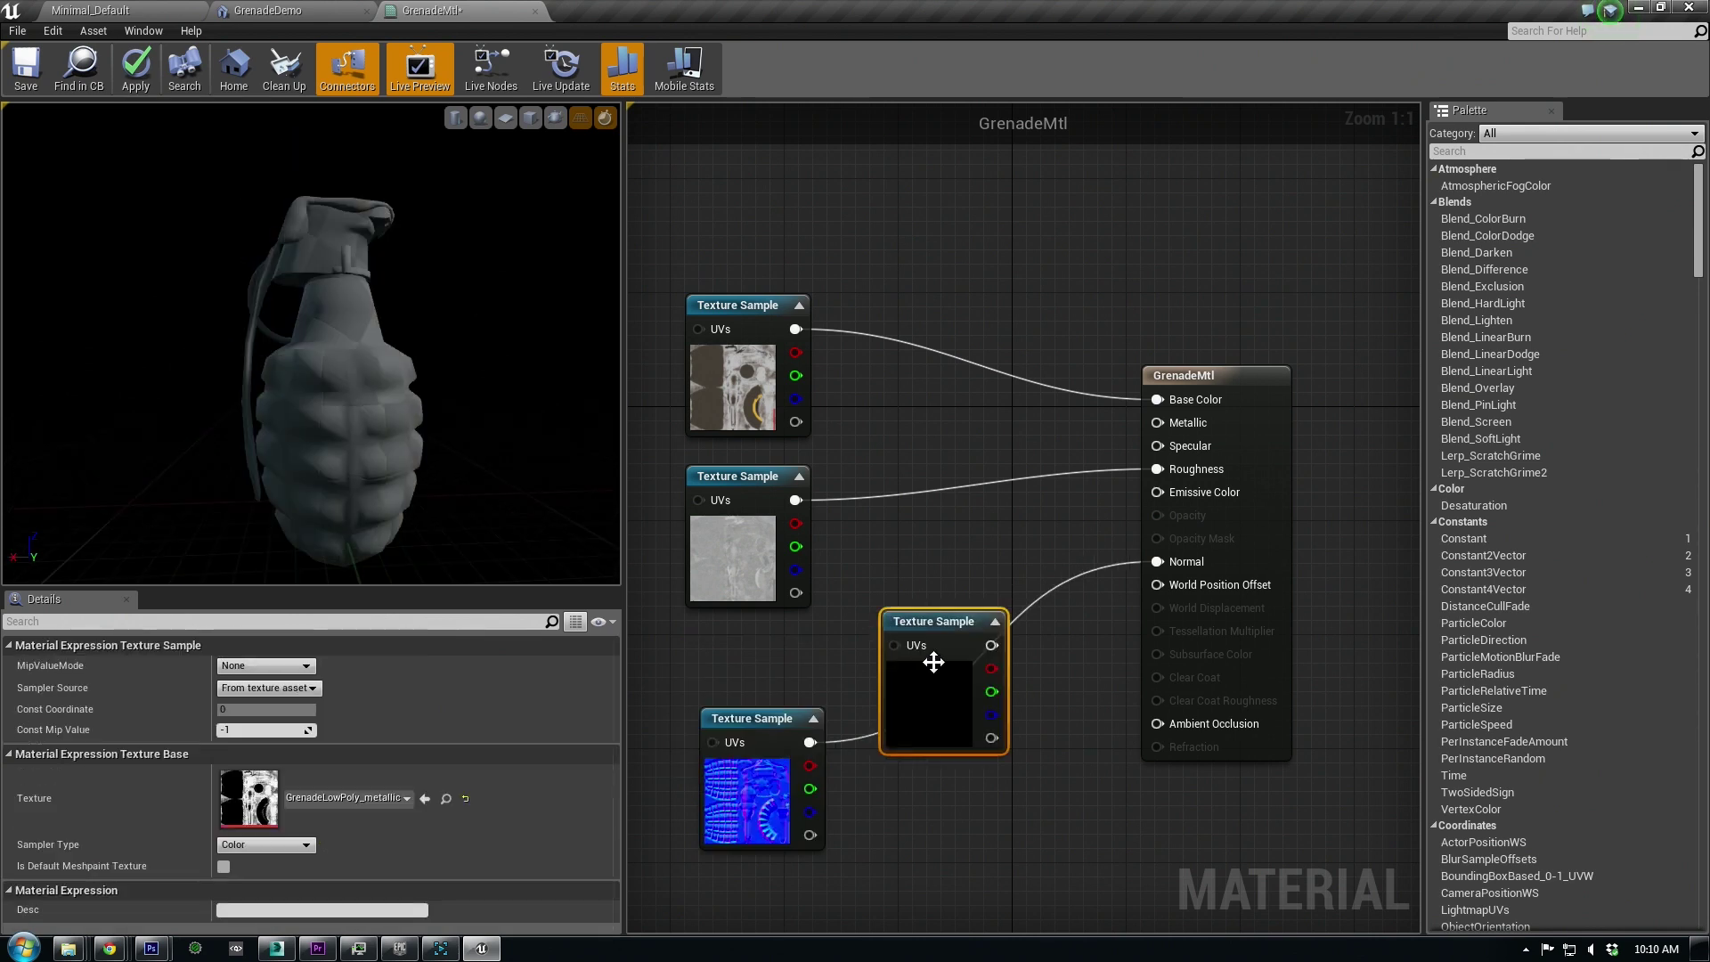
- Arrange the albedo, roughness and metallic samples in a column, connect the metallic sample to GrenadeMtl's Metallic input, and apply the material
{"action": "left_click_drag", "start_coordinate": [755, 307], "coordinate": [798, 208]}
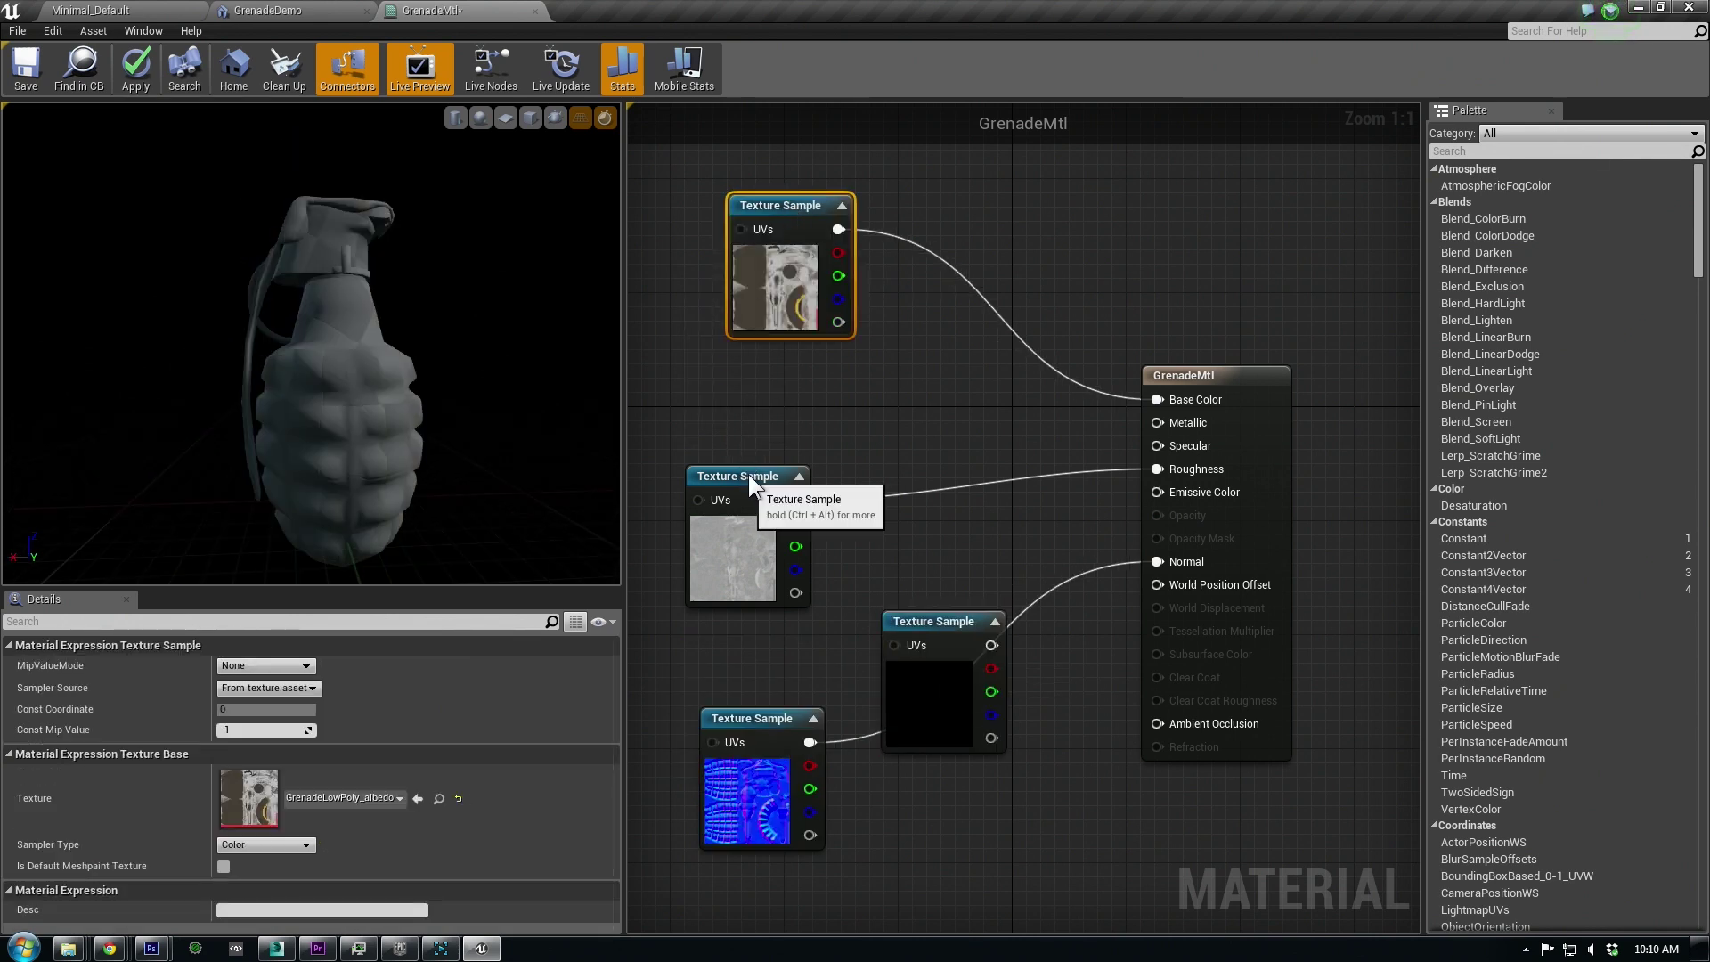
{"action": "left_click_drag", "start_coordinate": [747, 478], "coordinate": [789, 364]}
{"action": "left_click_drag", "start_coordinate": [948, 624], "coordinate": [781, 535]}
{"action": "left_click_drag", "start_coordinate": [824, 557], "coordinate": [1157, 422]}
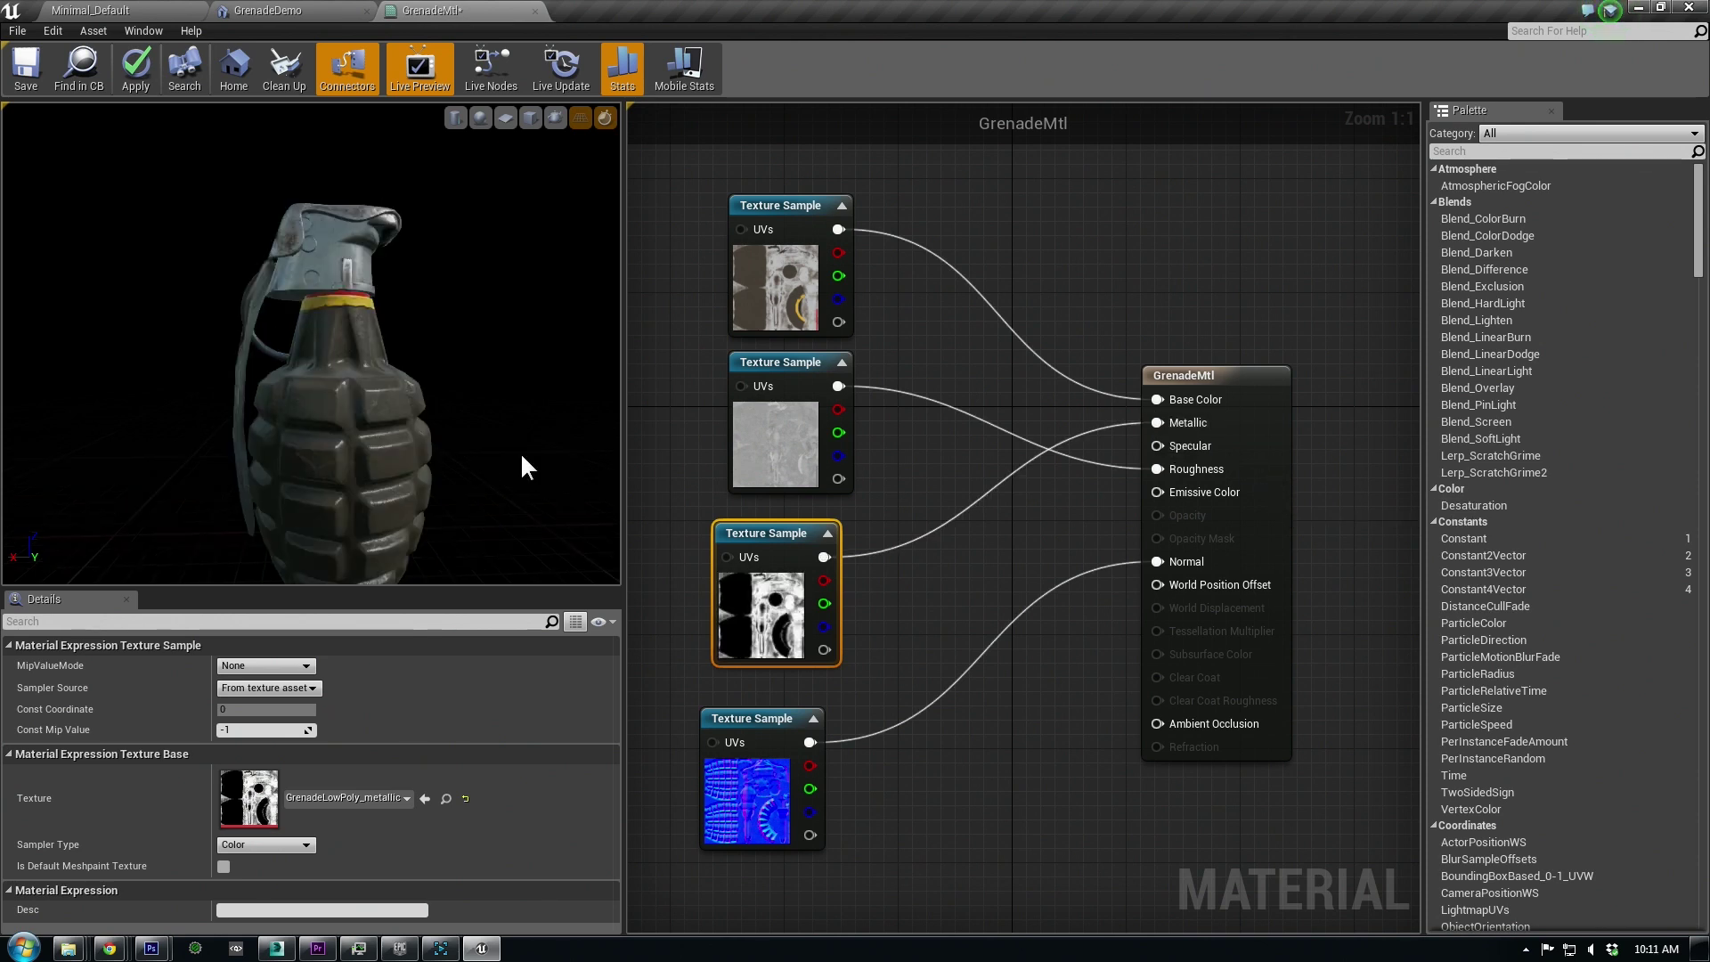
{"action": "left_click", "coordinate": [139, 65]}
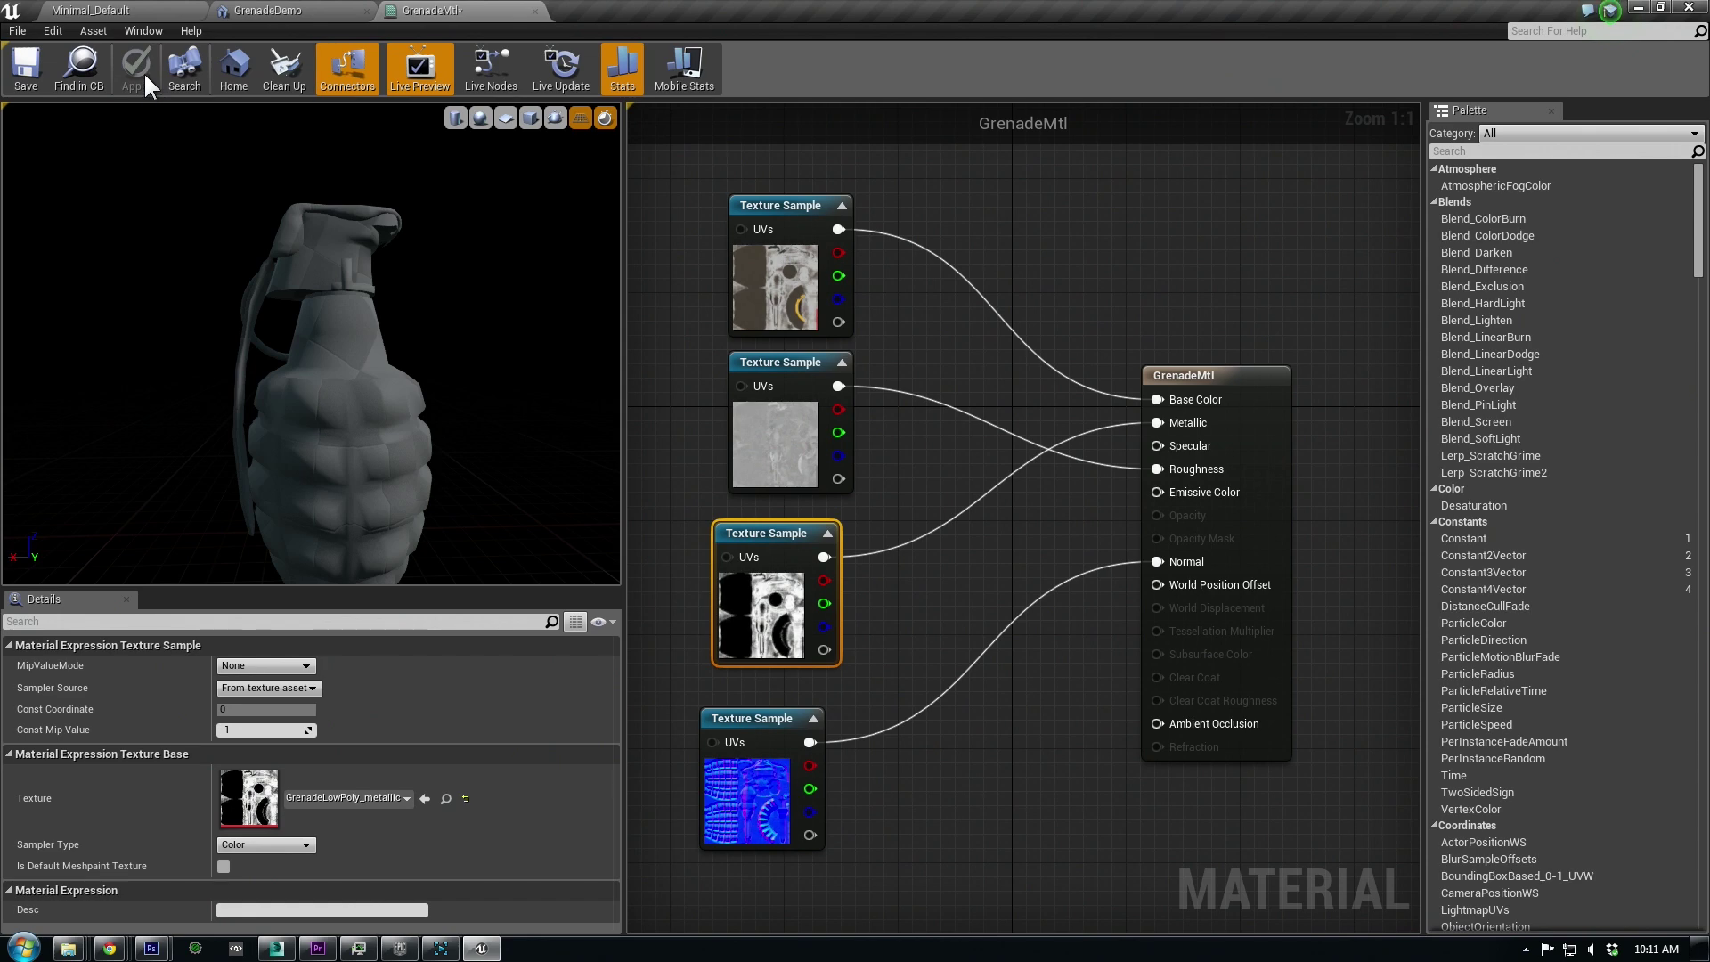
- Place the GrenadeDemo mesh on the orange table in the Minimal_Default level, scaled to about 0.12
{"action": "left_click", "coordinate": [139, 14]}
{"action": "left_click_drag", "start_coordinate": [280, 732], "coordinate": [1033, 486]}
{"action": "key", "text": "f"}
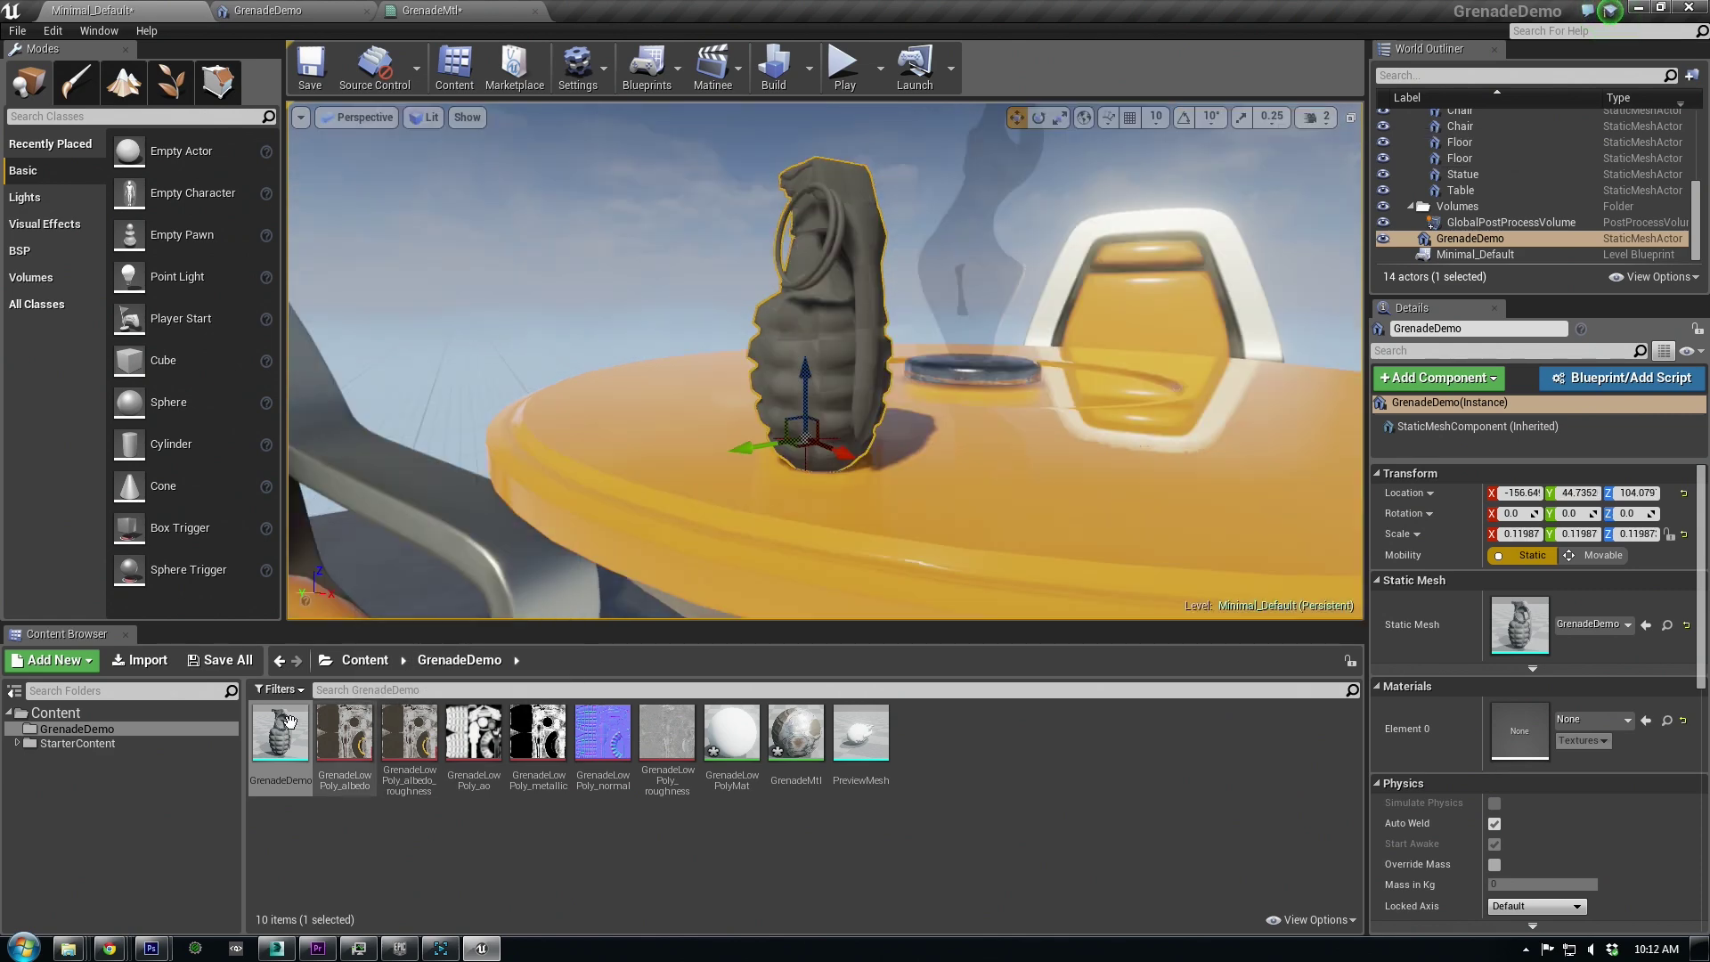
- Assign GrenadeMtl to Element 0 of the GrenadeDemo static mesh and inspect the textured grenade from several angles
{"action": "double_click", "coordinate": [259, 726]}
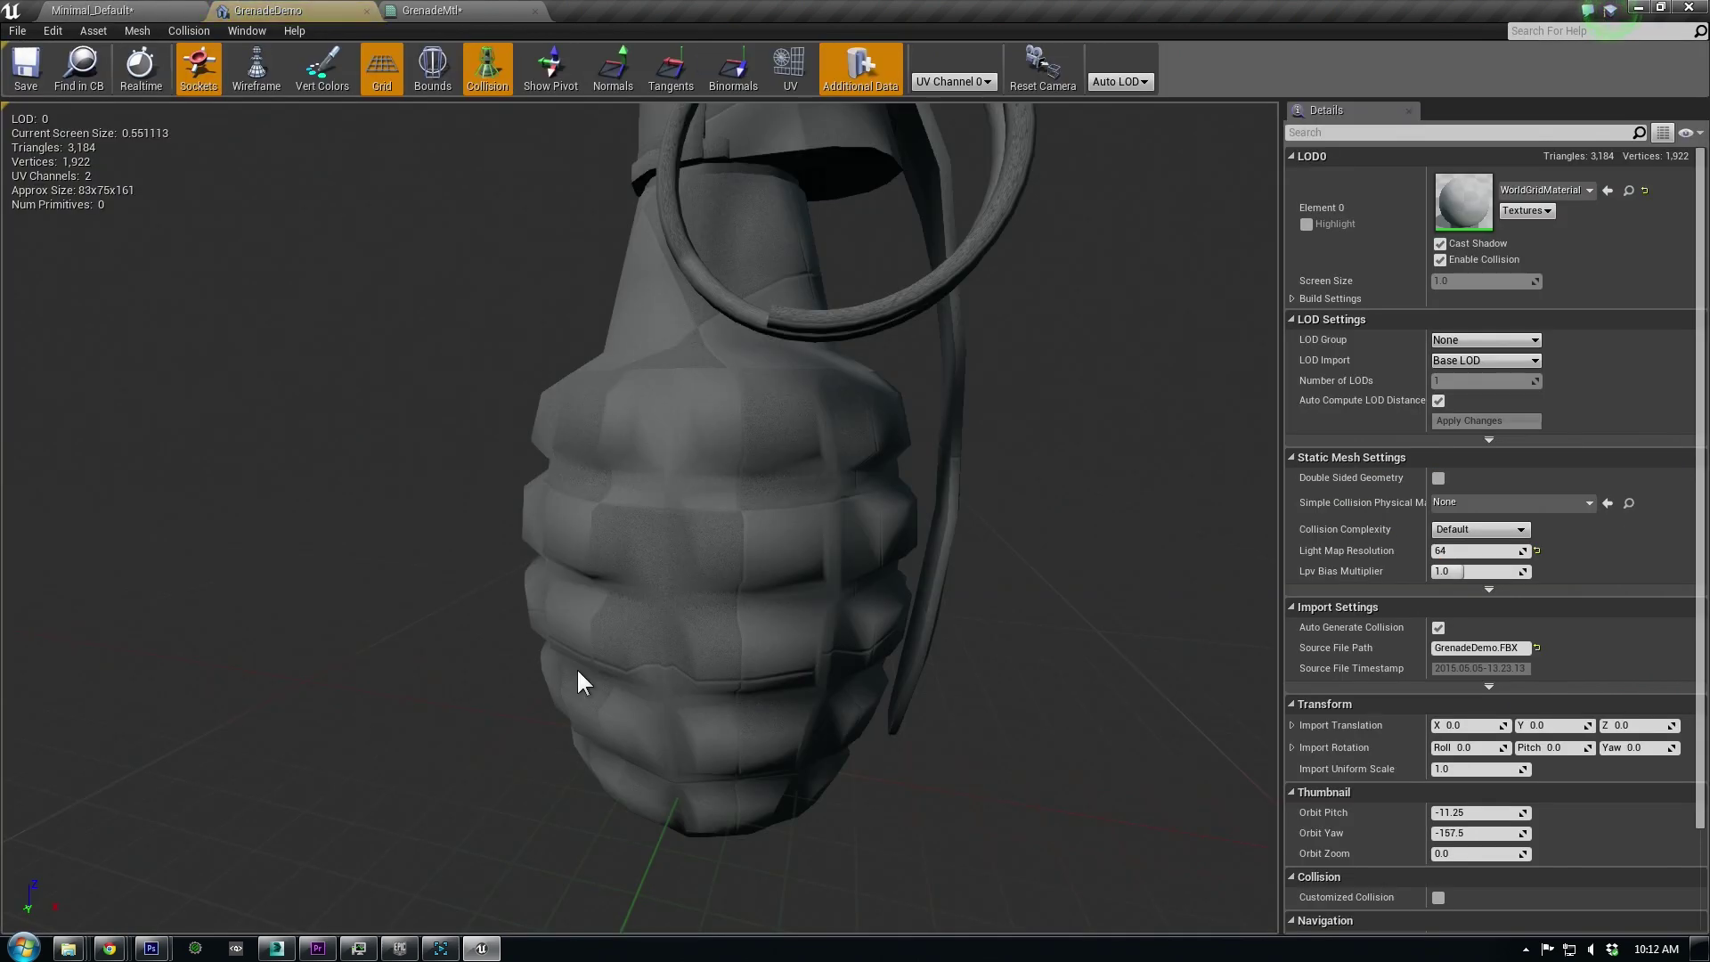
{"action": "left_click", "coordinate": [1573, 188]}
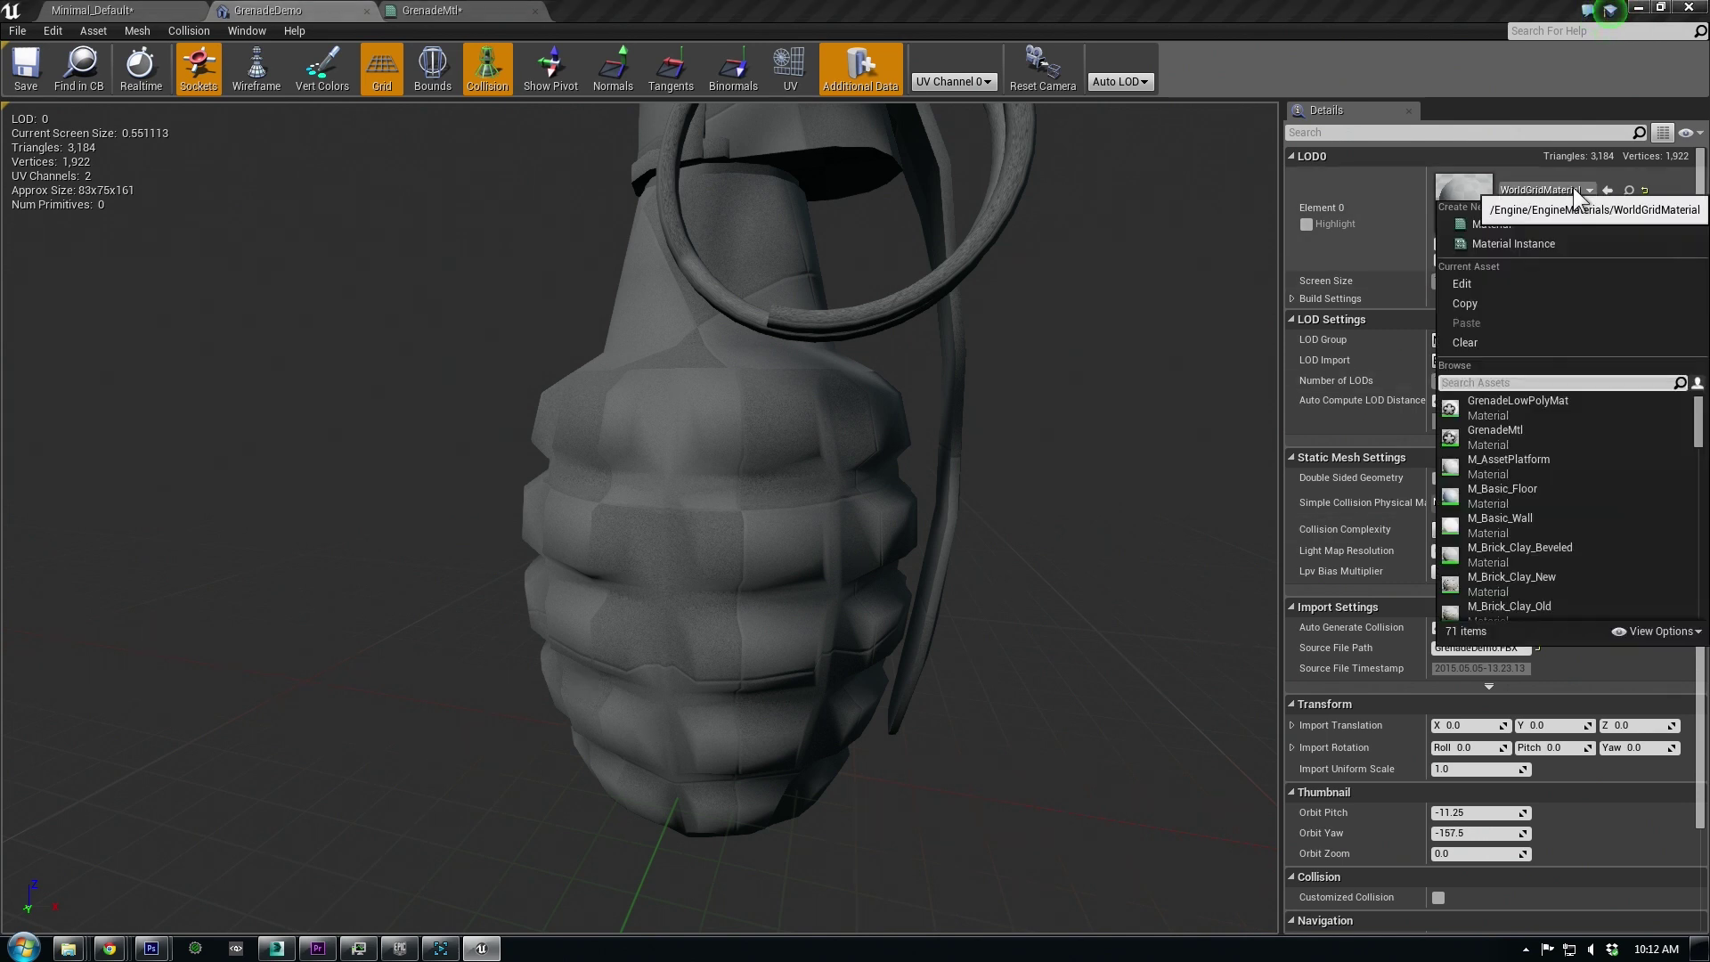
{"action": "left_click", "coordinate": [1525, 432]}
{"action": "right_click_drag", "start_coordinate": [1050, 622], "coordinate": [1135, 601]}
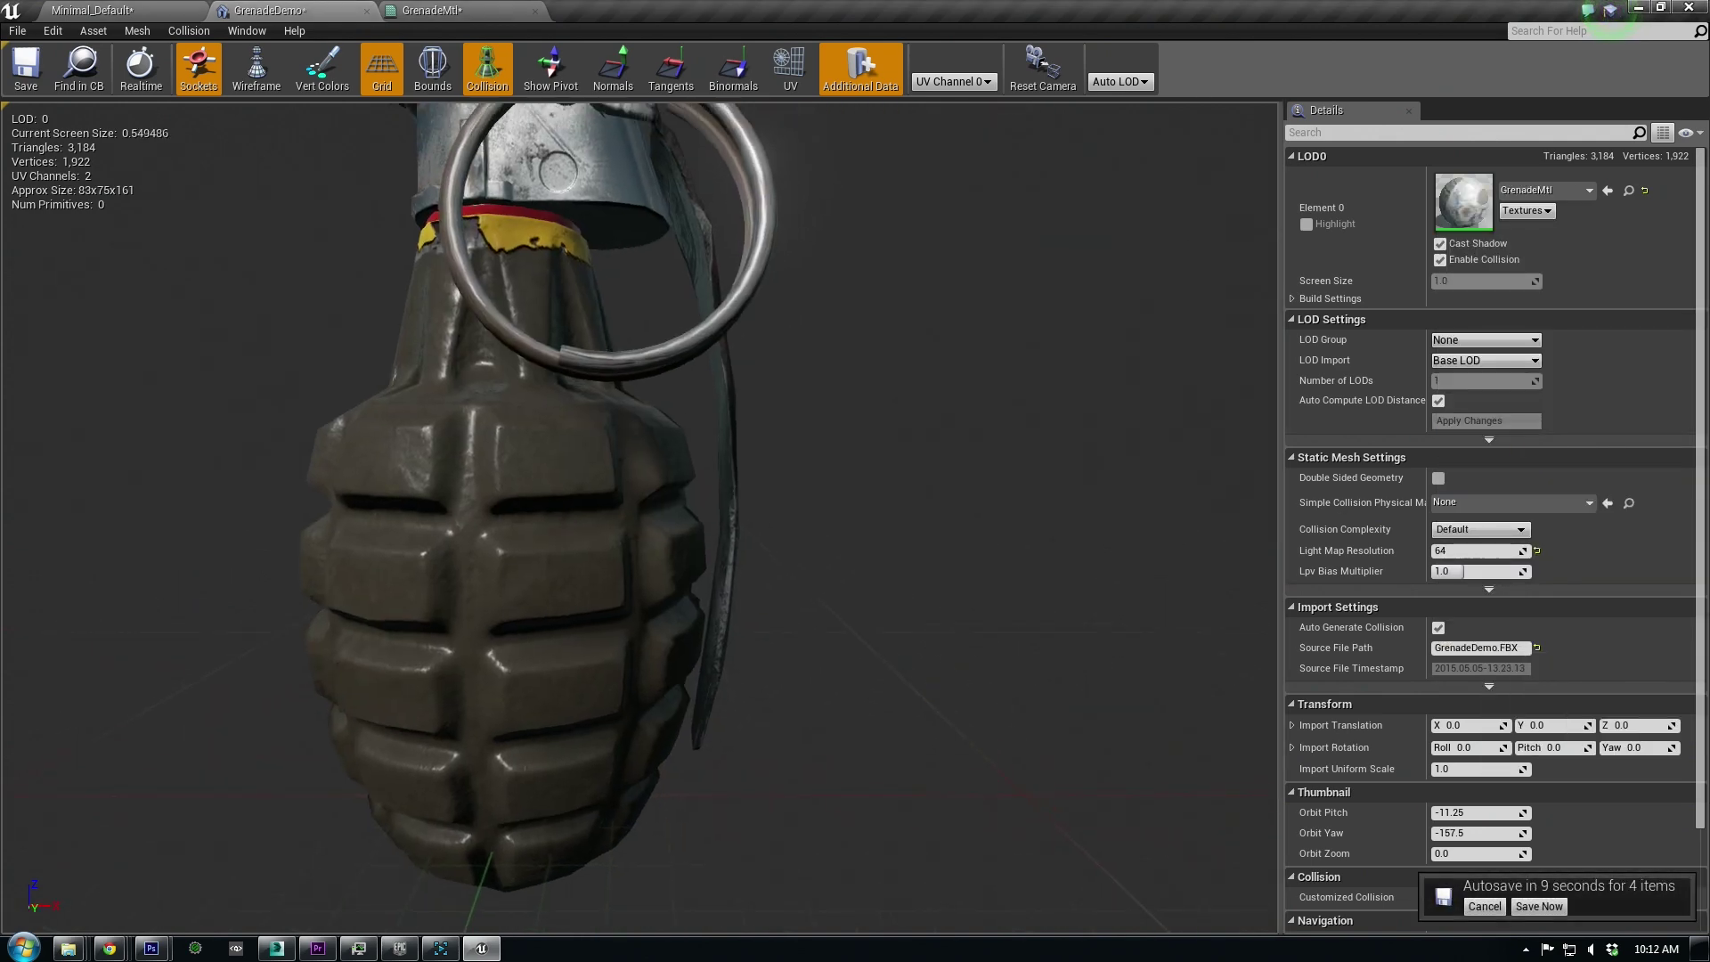
{"action": "left_click_drag", "start_coordinate": [1095, 552], "coordinate": [1058, 583]}
{"action": "right_click_drag", "start_coordinate": [1058, 583], "coordinate": [1047, 616]}
{"action": "left_click_drag", "start_coordinate": [1047, 617], "coordinate": [953, 703]}
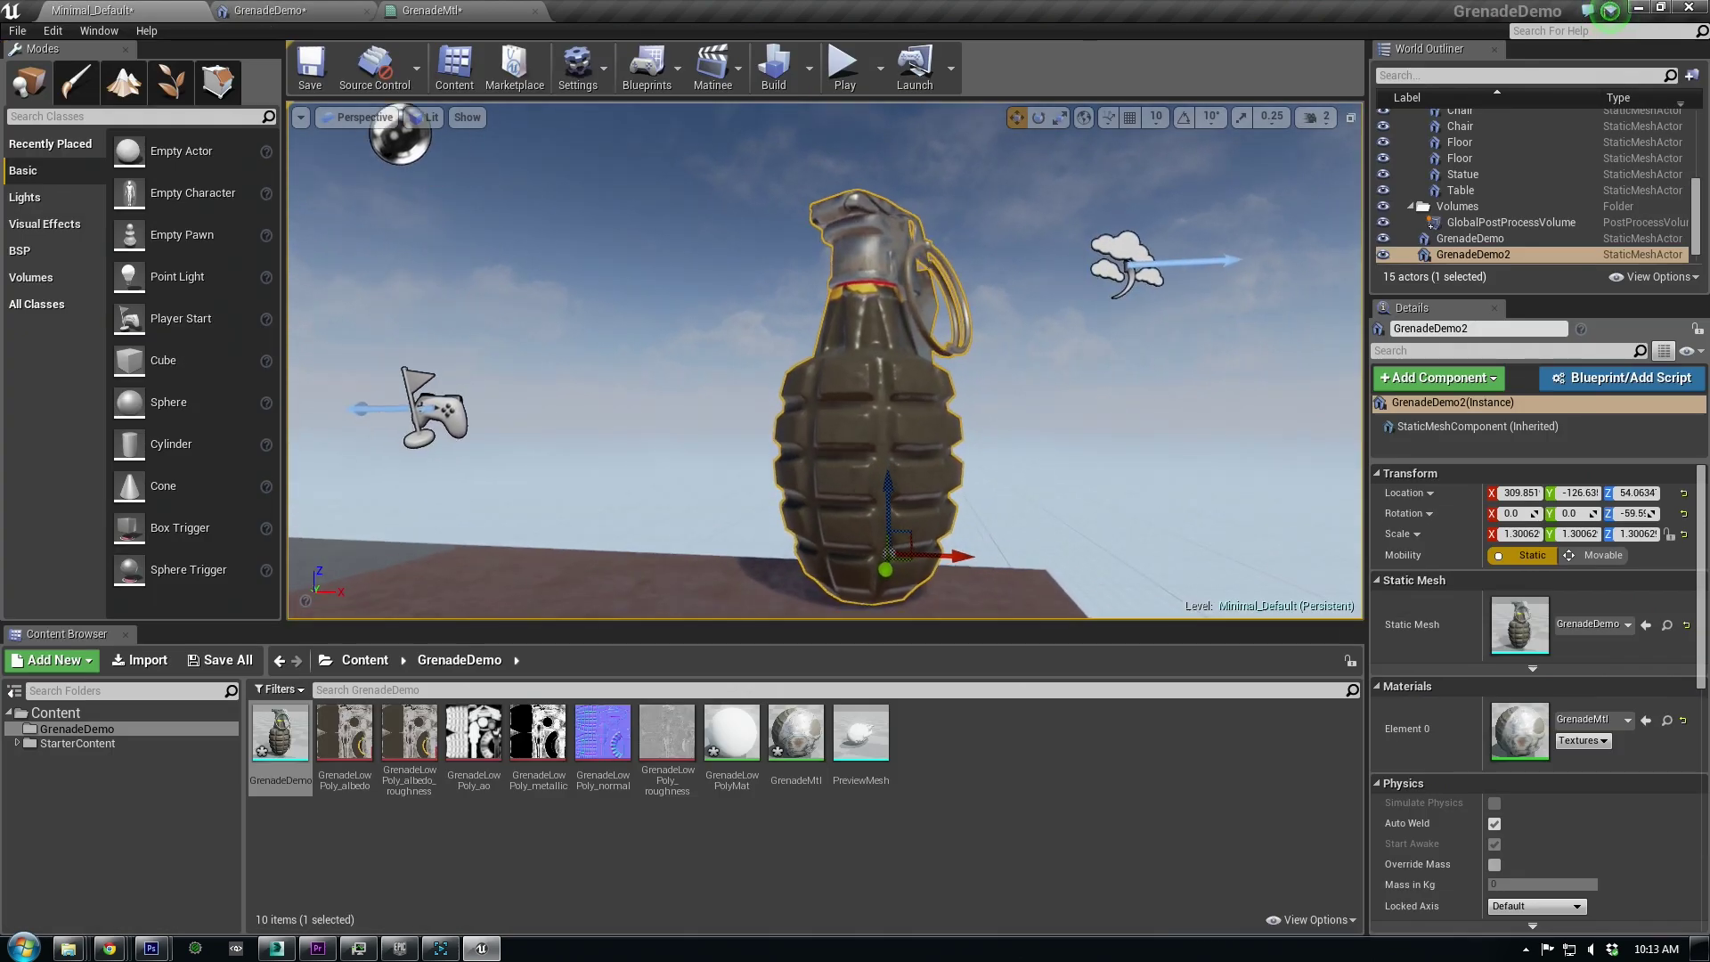
- Rotate GrenadeDemo2 about 67 degrees around its vertical axis and play the level to view it up close
{"action": "right_click_drag", "start_coordinate": [929, 534], "coordinate": [953, 534], "text": "alt"}
{"action": "key", "text": "e"}
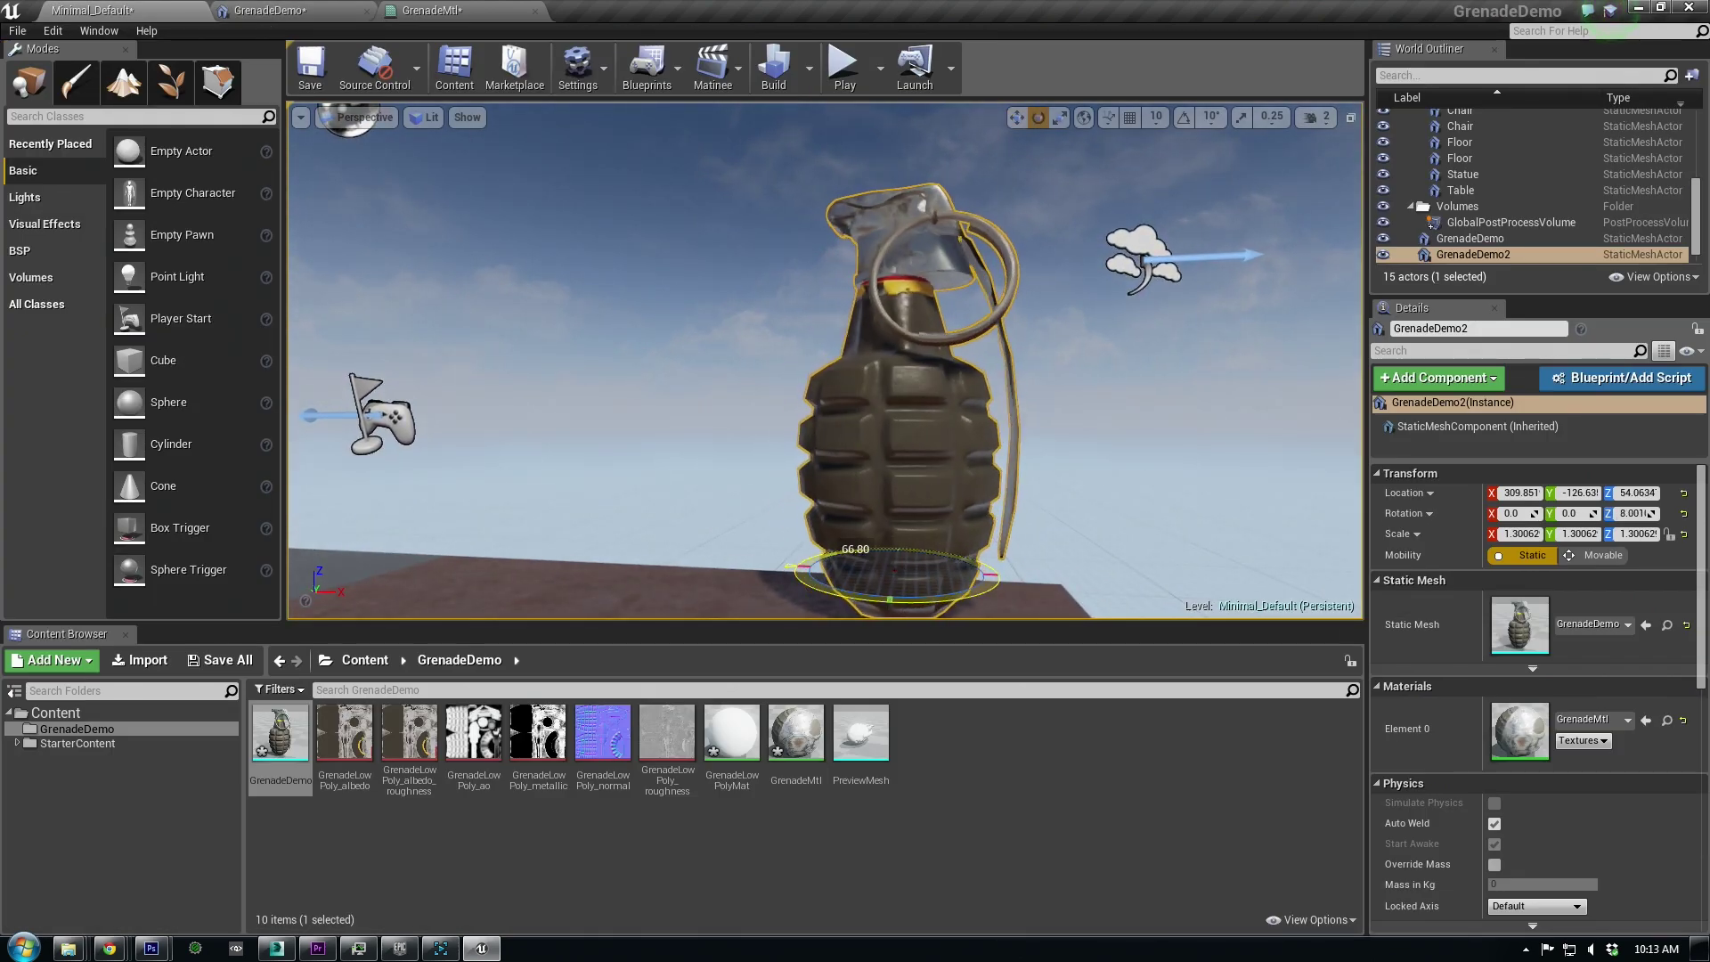
{"action": "key", "text": "alt+p"}
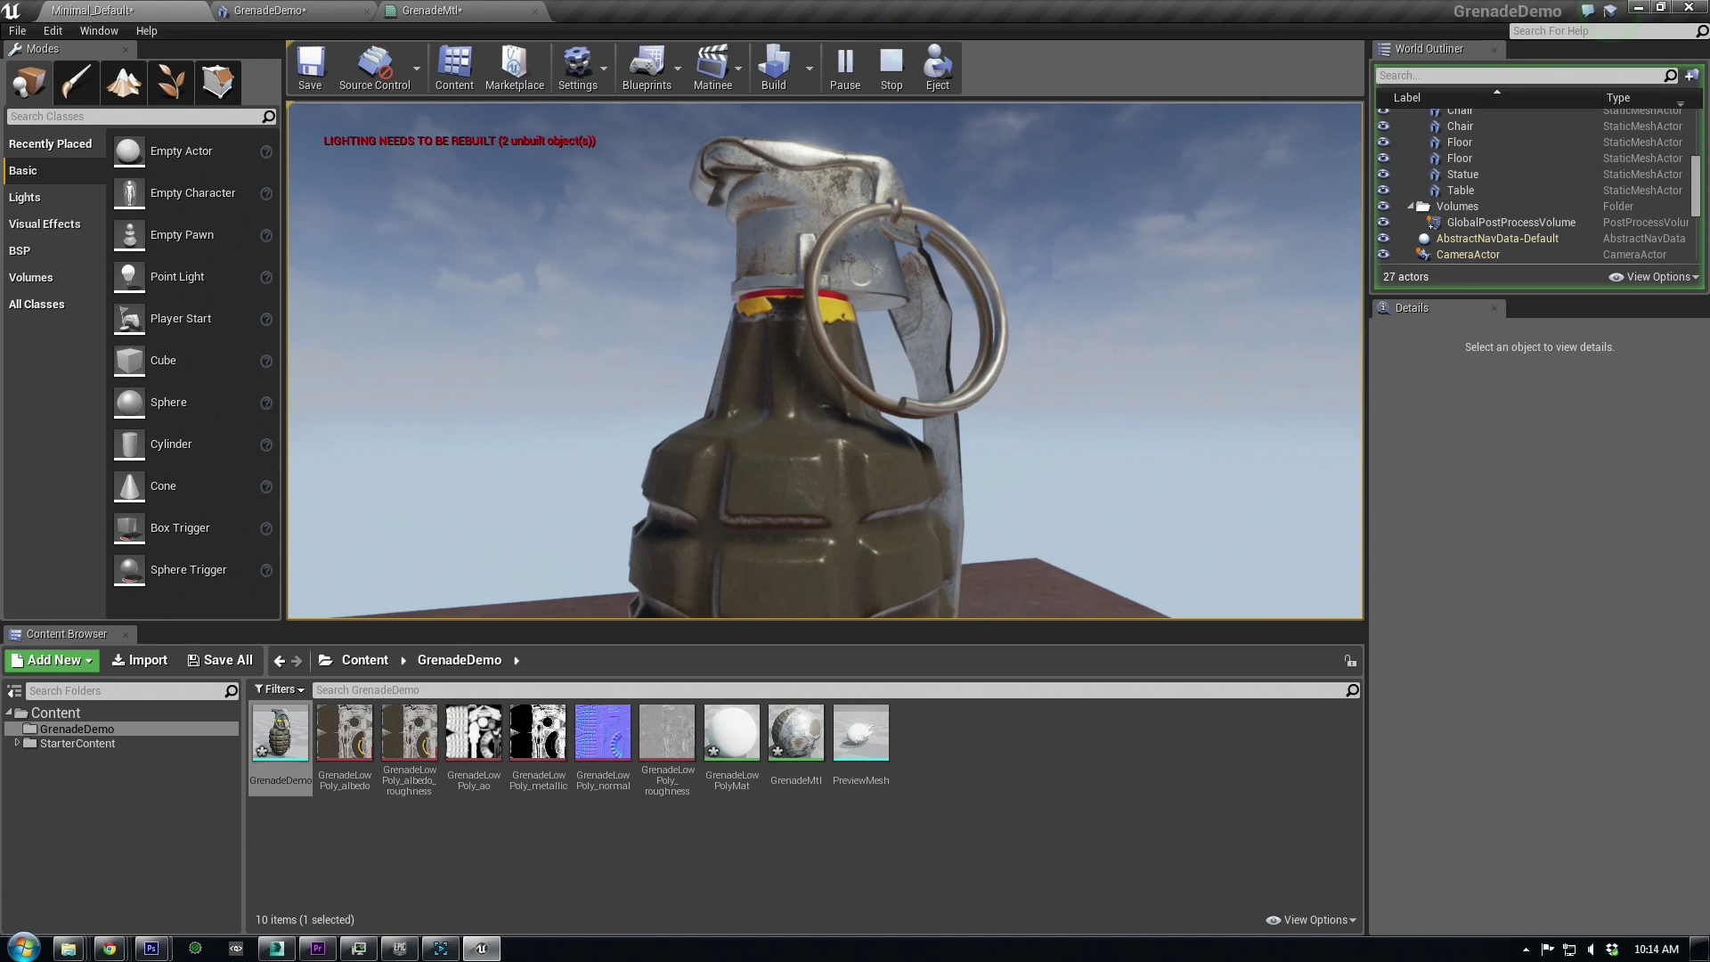